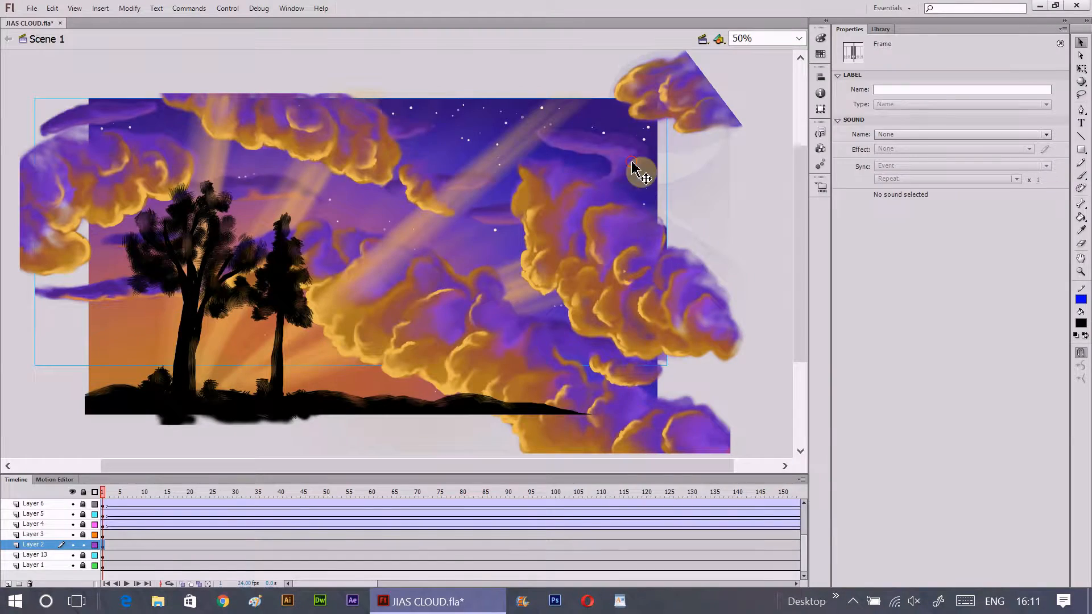
- Shift the thin purple clouds on Layer 2 toward the stage's right side and scrub through the timeline
{"action": "left_click_drag", "start_coordinate": [632, 163], "coordinate": [715, 173]}
{"action": "left_click_drag", "start_coordinate": [102, 492], "coordinate": [832, 506]}
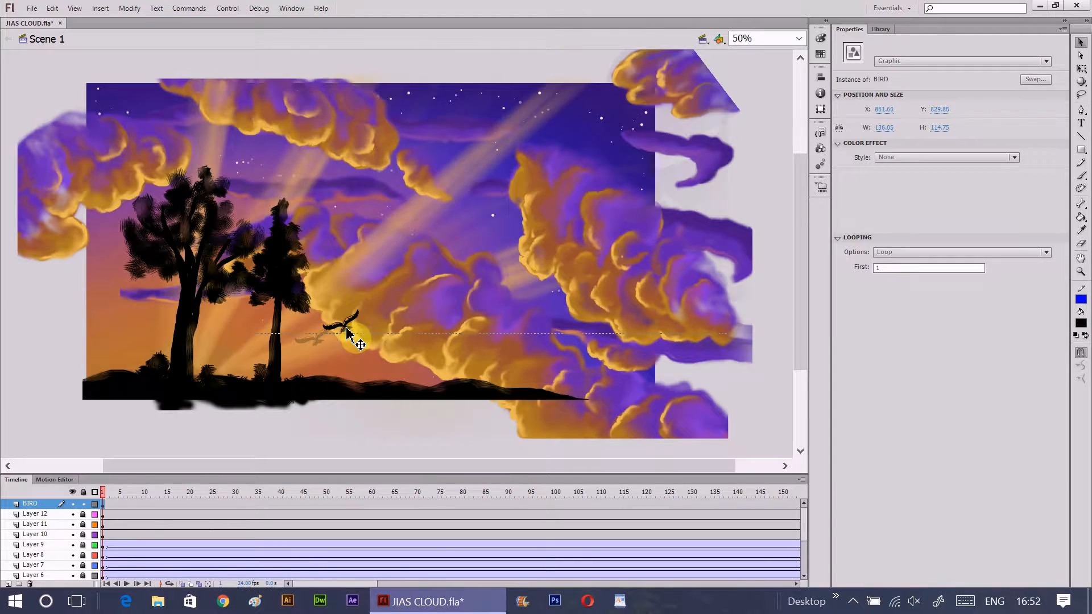
- Place the bird just right of the trees at frame 1 and reposition it slightly at frame 240 of the BIRD layer
{"action": "left_click_drag", "start_coordinate": [354, 336], "coordinate": [352, 328]}
{"action": "left_click_drag", "start_coordinate": [348, 584], "coordinate": [428, 584]}
{"action": "left_click", "coordinate": [539, 505]}
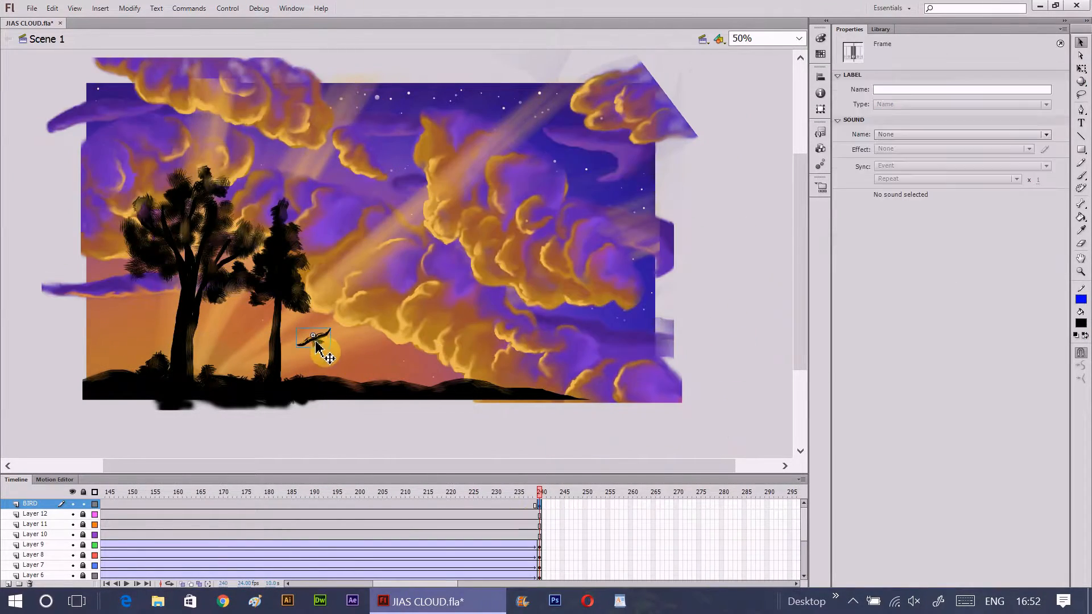
{"action": "left_click_drag", "start_coordinate": [315, 343], "coordinate": [309, 351]}
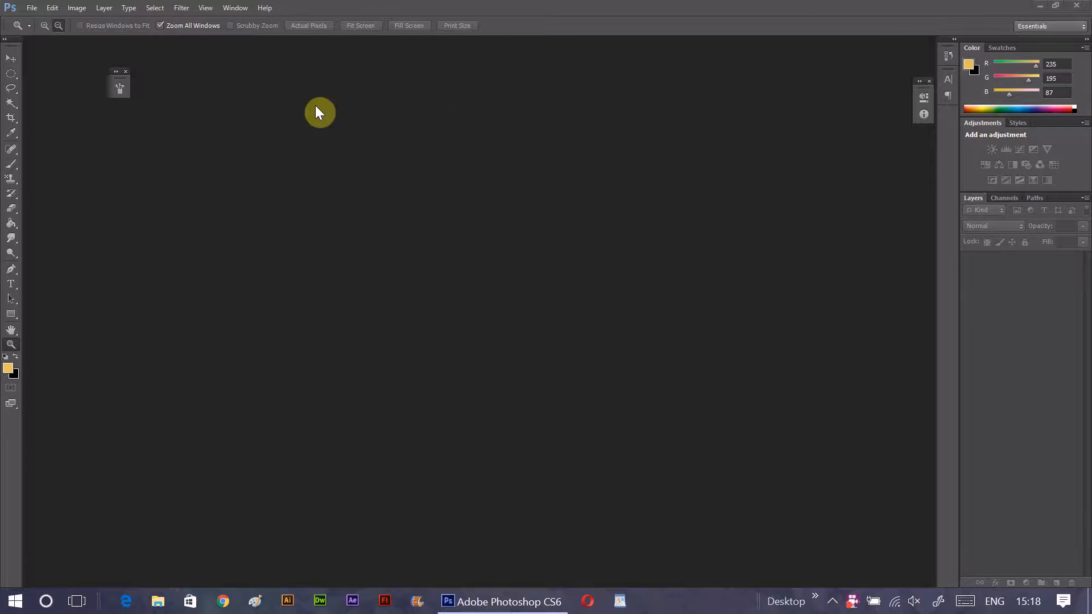
- Switch to Photoshop and create a new blank document with the Custom preset settings
{"action": "left_click", "coordinate": [34, 12]}
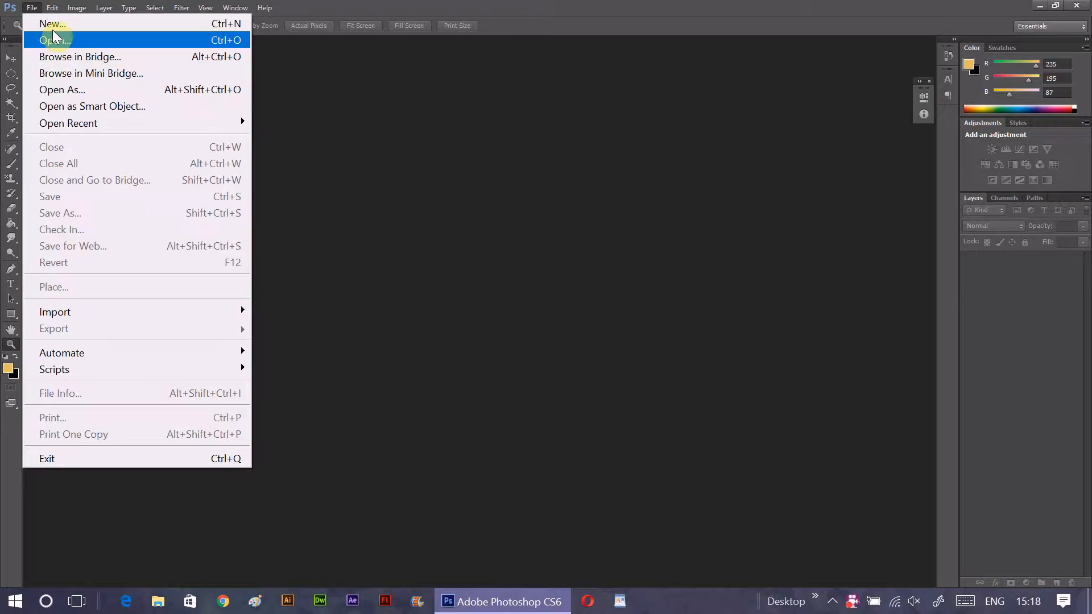
{"action": "left_click", "coordinate": [57, 24]}
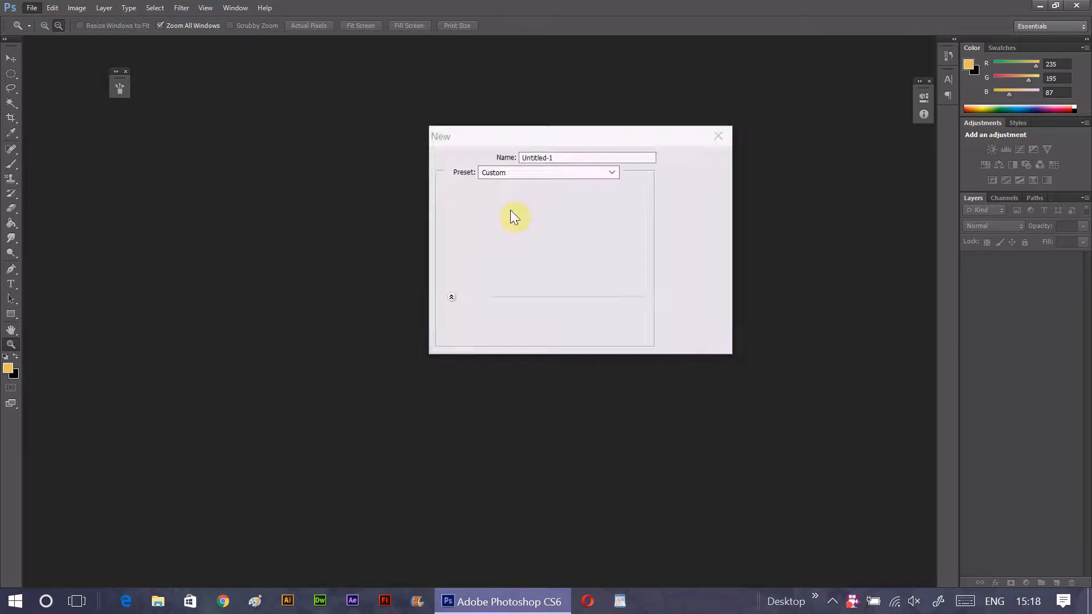
{"action": "left_click", "coordinate": [690, 160]}
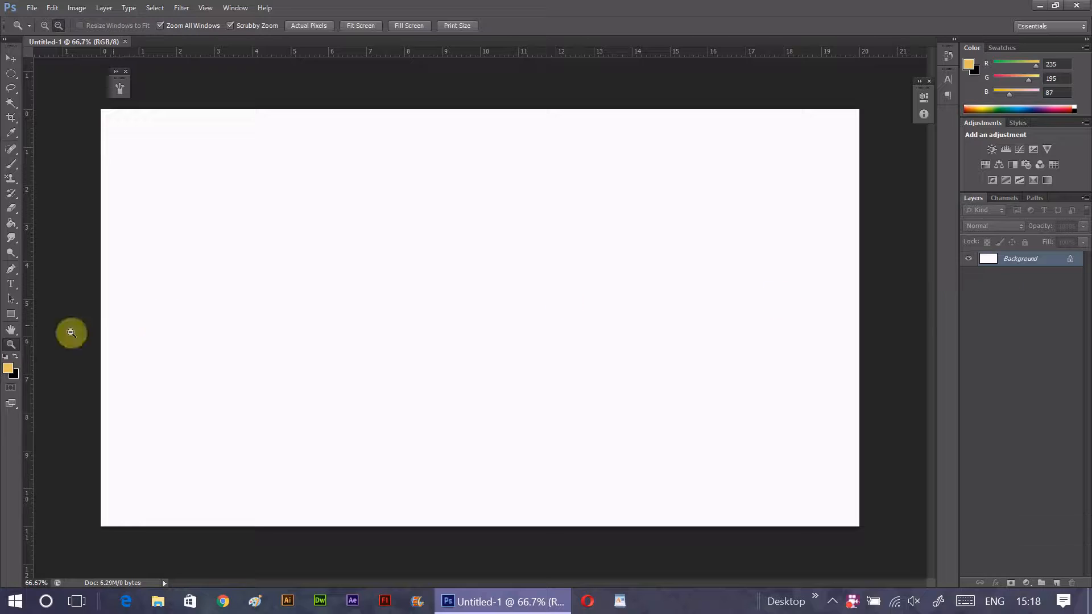
- Add a new layer and fill it with deep blue, RGB 47, 31, 197
{"action": "left_click", "coordinate": [16, 356]}
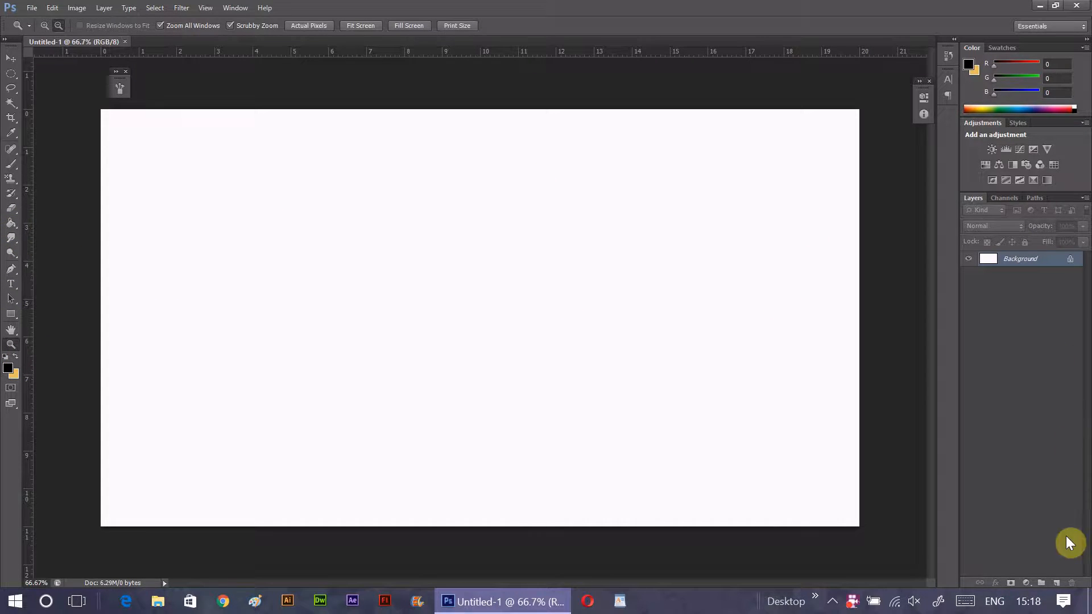
{"action": "left_click", "coordinate": [1057, 584]}
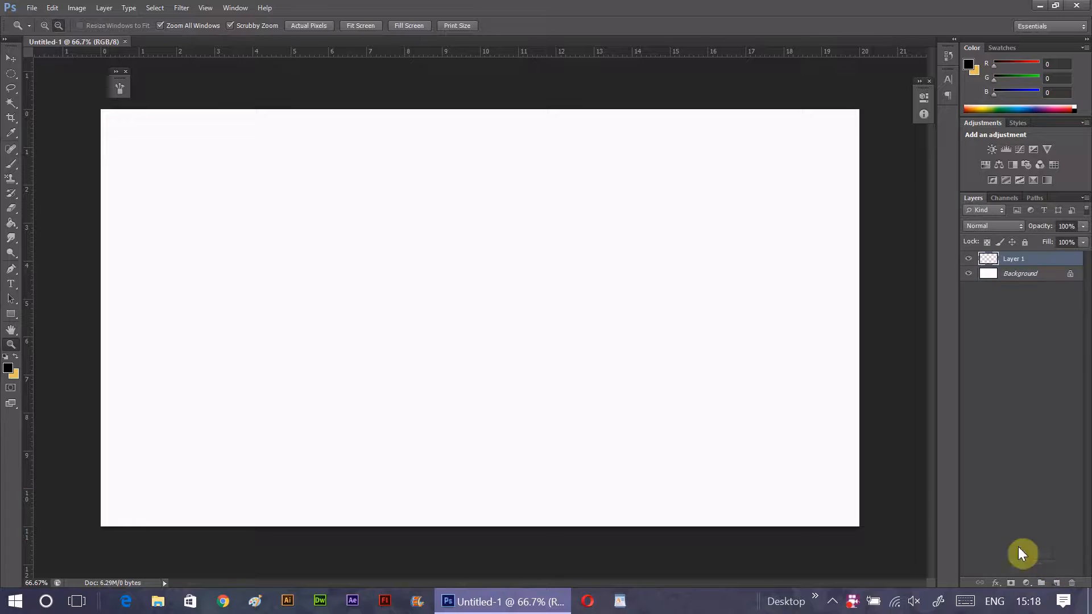
{"action": "left_click", "coordinate": [12, 367]}
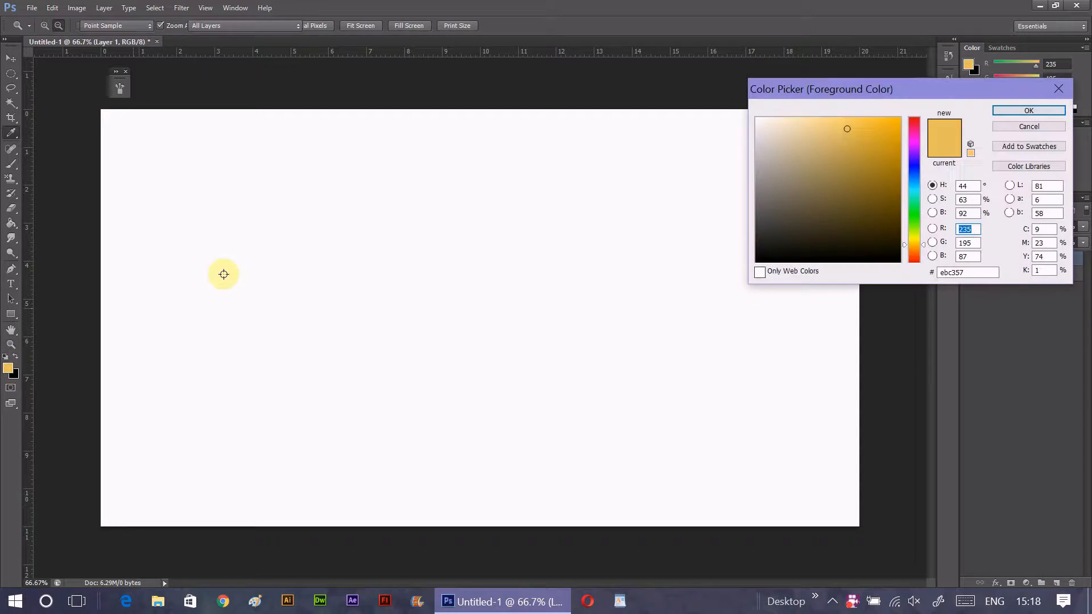
{"action": "left_click", "coordinate": [914, 166]}
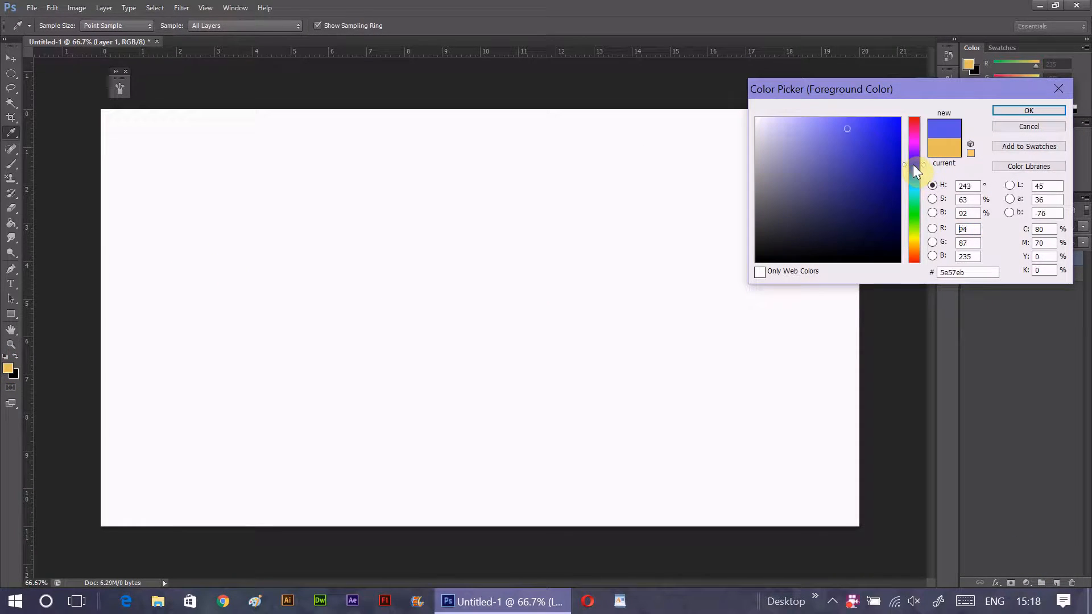
{"action": "left_click_drag", "start_coordinate": [847, 129], "coordinate": [872, 147]}
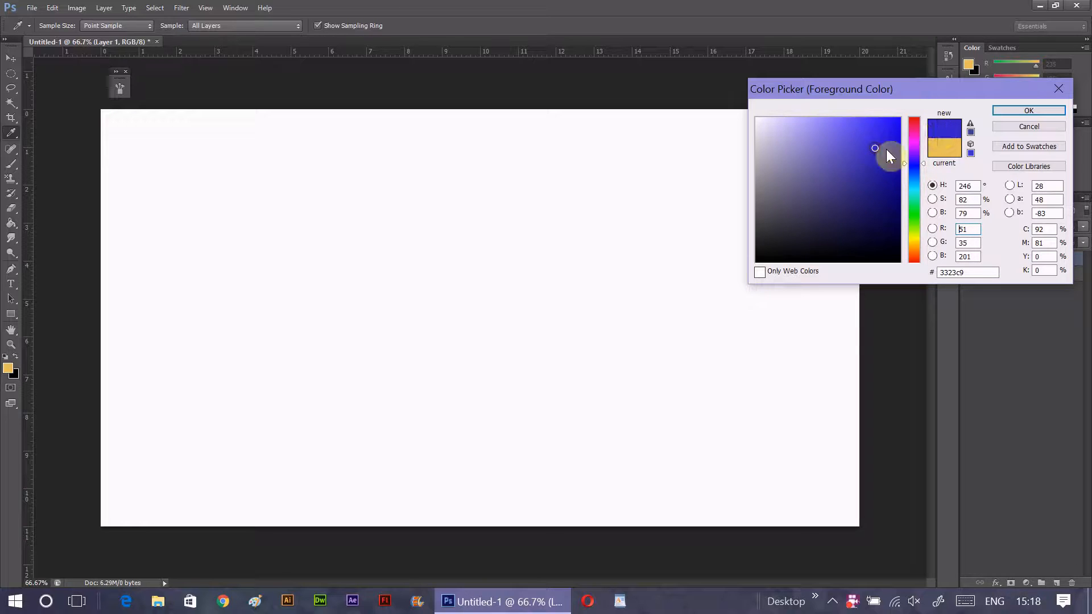
{"action": "left_click", "coordinate": [1005, 111]}
{"action": "key", "text": "z"}
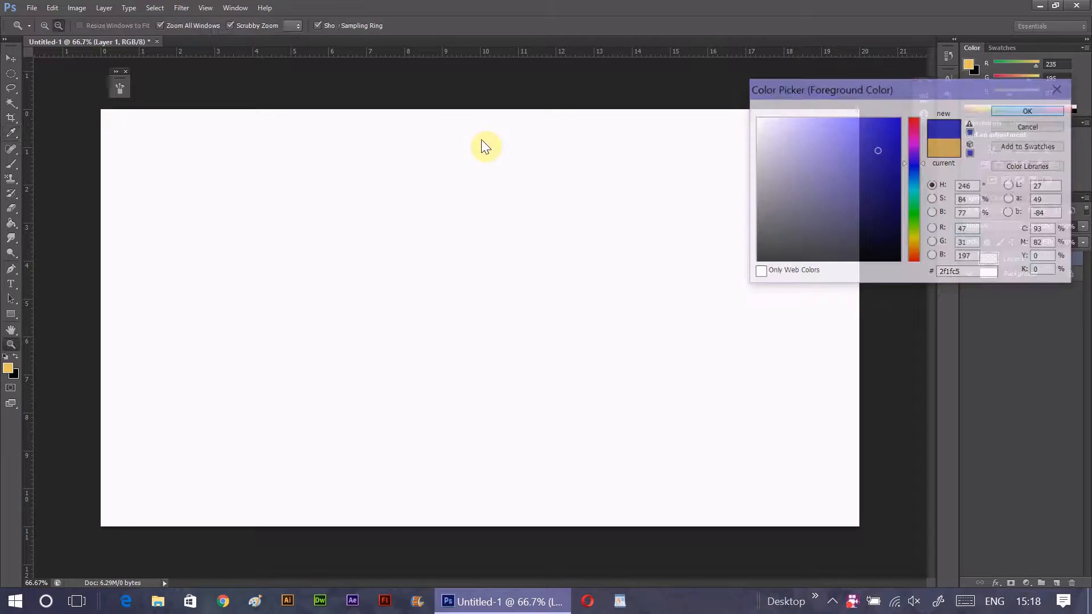
{"action": "left_click", "coordinate": [13, 221]}
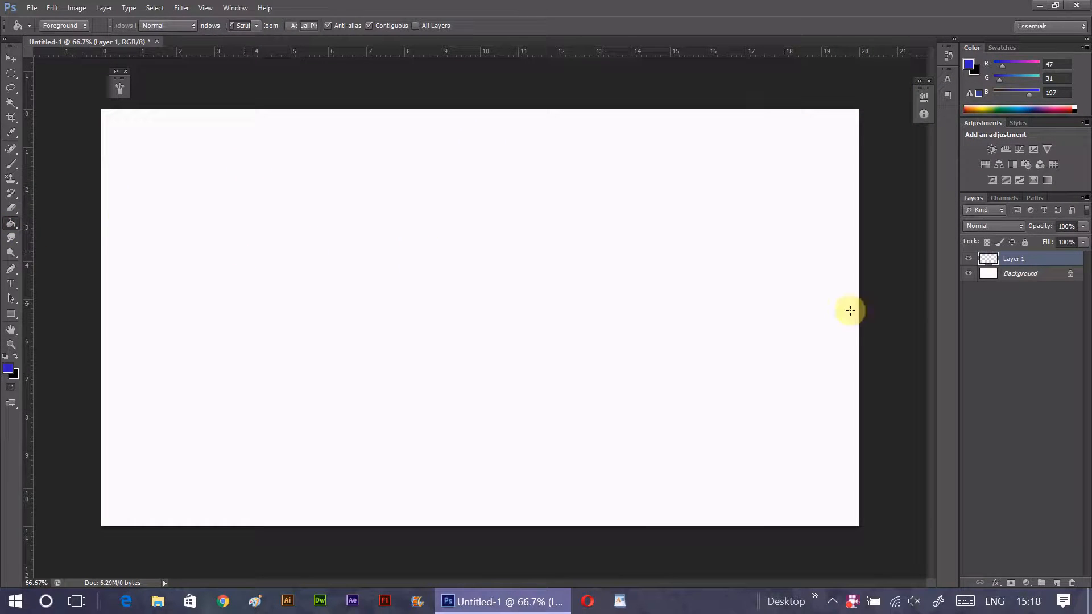
{"action": "left_click", "coordinate": [850, 311]}
- Add another layer above the blue fill and set the foreground colour to darker blue #2315a4
{"action": "left_click", "coordinate": [1055, 583]}
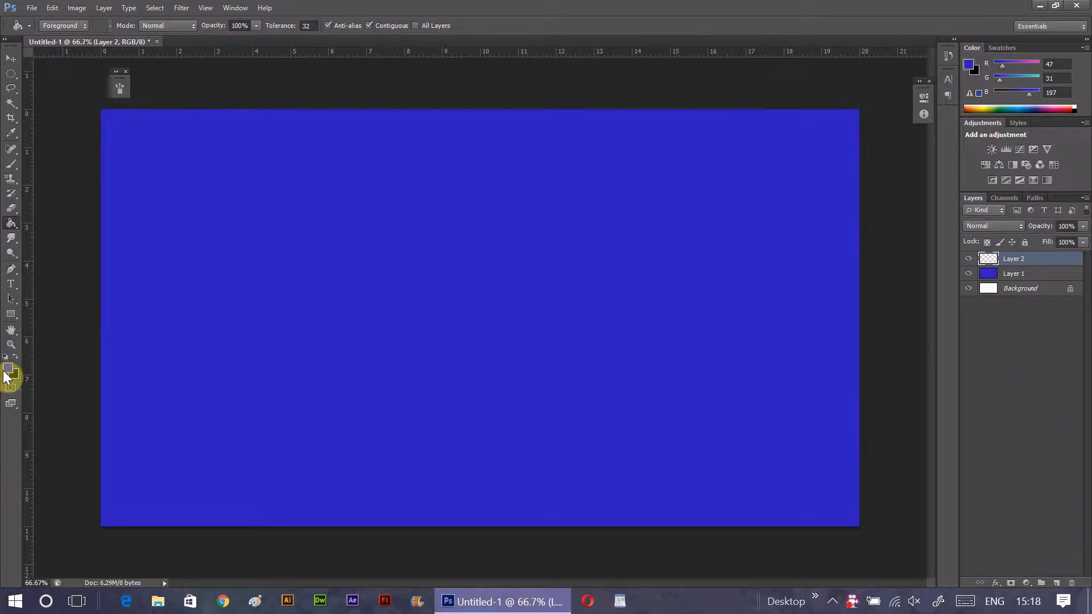
{"action": "left_click", "coordinate": [8, 370]}
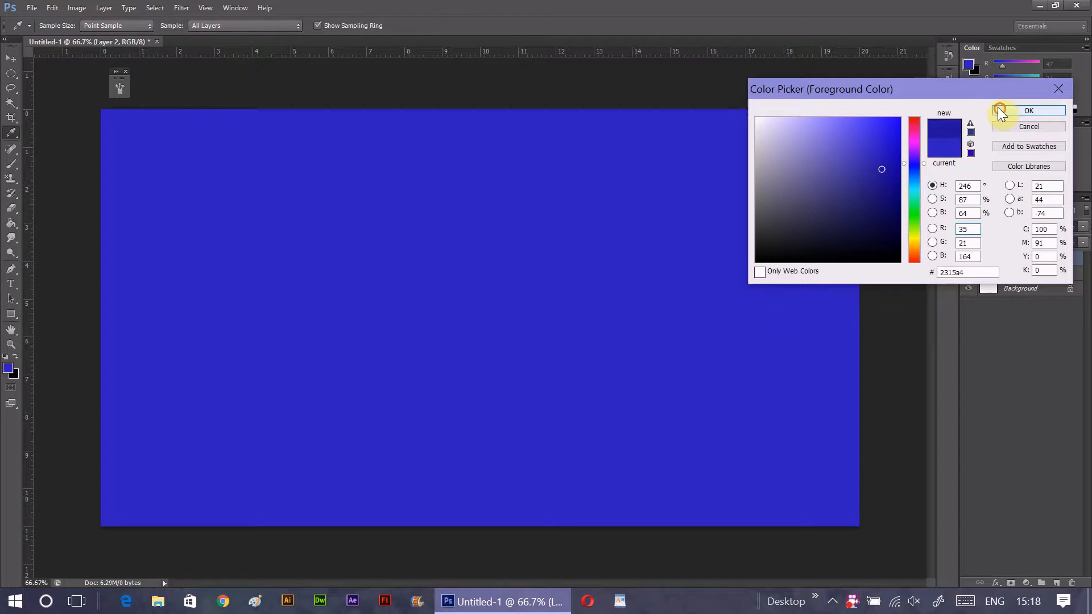
{"action": "left_click", "coordinate": [1028, 111]}
- Paint the dark blue across the canvas's upper edge and down its right side with a soft 500 px brush
{"action": "left_click", "coordinate": [11, 164]}
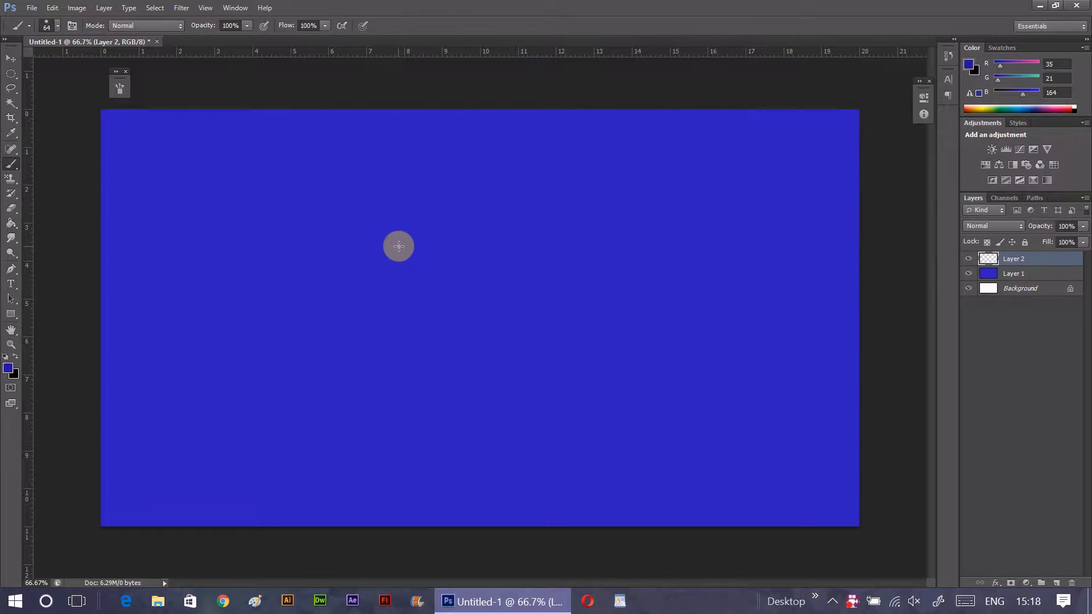
{"action": "key", "text": "bracketright"}
{"action": "key", "text": "bracketright"}
{"action": "key", "text": "bracketright"}
{"action": "key", "text": "bracketright"}
{"action": "key", "text": "bracketright"}
{"action": "key", "text": "bracketright"}
{"action": "key", "text": "bracketright"}
{"action": "key", "text": "bracketright"}
{"action": "mouse_move", "coordinate": [113, 193]}
{"action": "left_mouse_down"}
{"action": "mouse_move", "coordinate": [186, 126]}
{"action": "mouse_move", "coordinate": [175, 145]}
{"action": "mouse_move", "coordinate": [232, 155]}
{"action": "left_mouse_up"}
{"action": "key", "text": "bracketright"}
{"action": "key", "text": "bracketright"}
{"action": "key", "text": "bracketright"}
{"action": "key", "text": "bracketright"}
{"action": "key", "text": "bracketright"}
{"action": "key", "text": "bracketright"}
{"action": "key", "text": "bracketright"}
{"action": "key", "text": "bracketright"}
{"action": "key", "text": "bracketright"}
{"action": "key", "text": "bracketleft"}
{"action": "key", "text": "bracketleft"}
{"action": "key", "text": "bracketleft"}
{"action": "key", "text": "bracketleft"}
{"action": "key", "text": "bracketleft"}
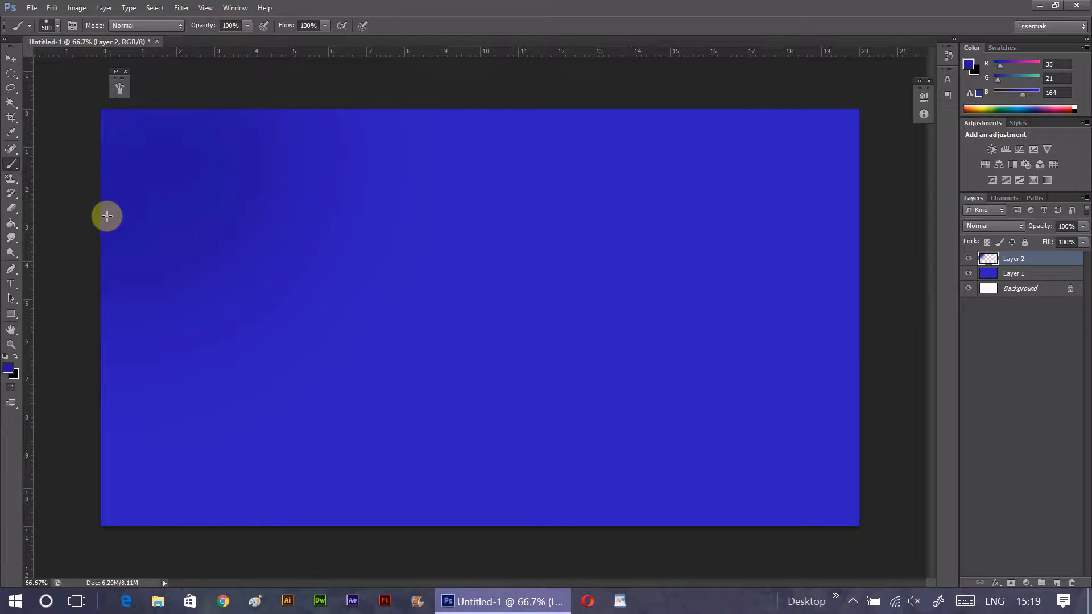
{"action": "mouse_move", "coordinate": [319, 142]}
{"action": "left_mouse_down"}
{"action": "mouse_move", "coordinate": [632, 154]}
{"action": "mouse_move", "coordinate": [764, 209]}
{"action": "mouse_move", "coordinate": [816, 211]}
{"action": "mouse_move", "coordinate": [648, 177]}
{"action": "mouse_move", "coordinate": [300, 173]}
{"action": "mouse_move", "coordinate": [636, 210]}
{"action": "mouse_move", "coordinate": [793, 375]}
{"action": "mouse_move", "coordinate": [822, 507]}
{"action": "left_mouse_up"}
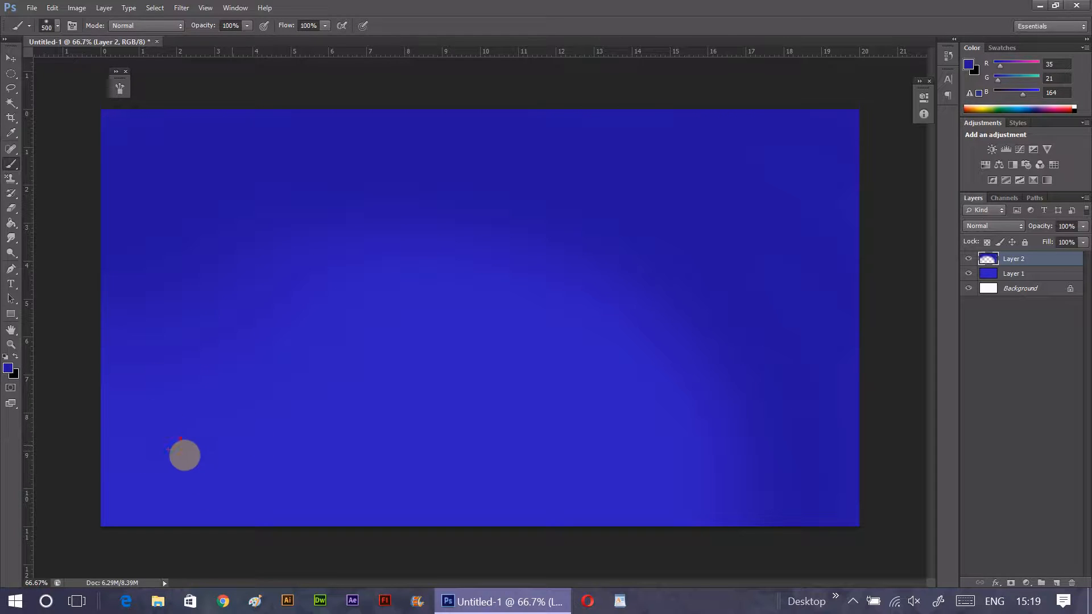
{"action": "mouse_move", "coordinate": [136, 416]}
{"action": "left_mouse_down"}
{"action": "mouse_move", "coordinate": [237, 395]}
{"action": "mouse_move", "coordinate": [152, 407]}
{"action": "left_mouse_up"}
{"action": "left_click_drag", "start_coordinate": [221, 370], "coordinate": [278, 259]}
{"action": "left_click_drag", "start_coordinate": [348, 317], "coordinate": [263, 389]}
{"action": "left_click_drag", "start_coordinate": [396, 388], "coordinate": [292, 412]}
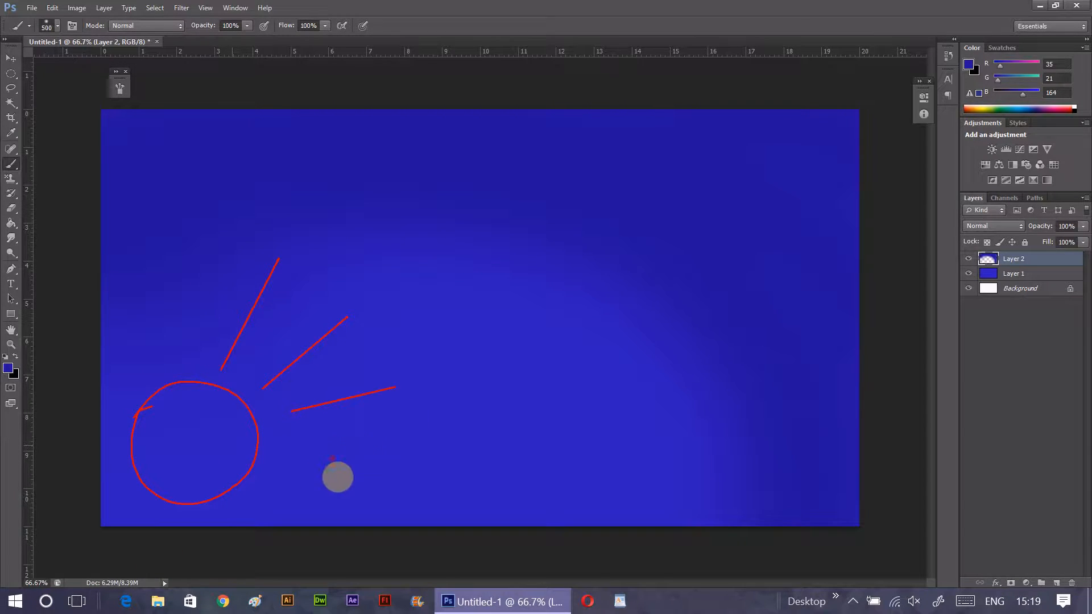
{"action": "left_click_drag", "start_coordinate": [338, 469], "coordinate": [292, 467]}
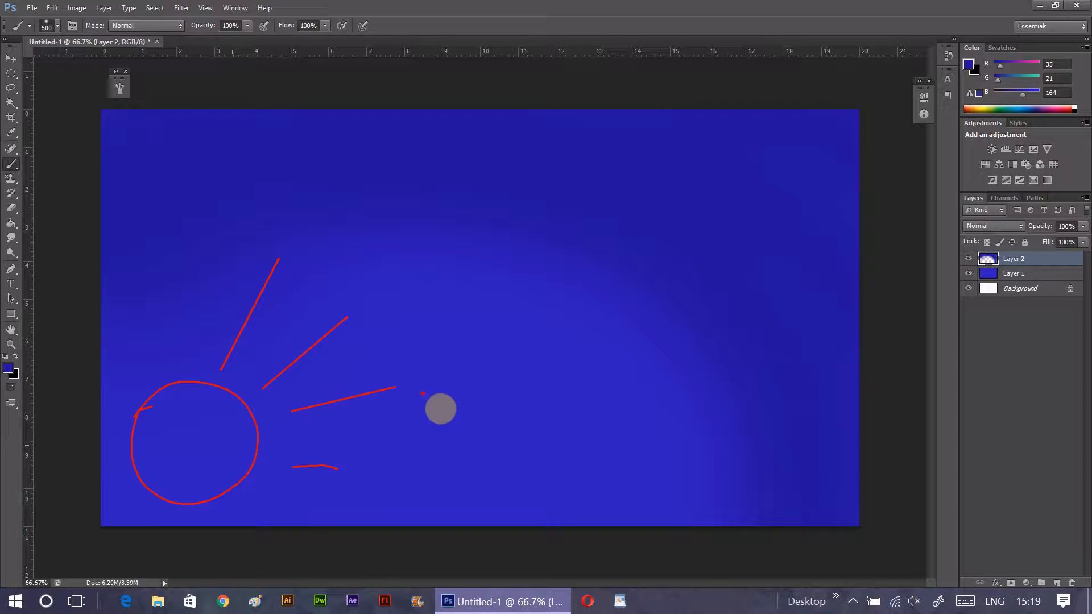
{"action": "key", "text": "Escape"}
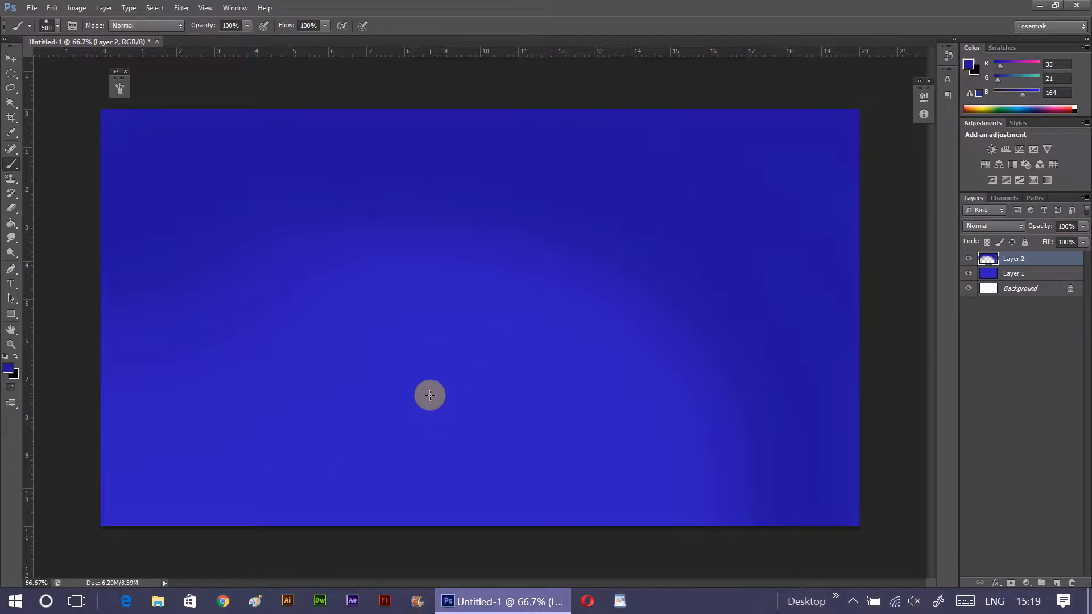
- Paint a lighter blue arc, RGB 71, 57, 210, inside the dark blue area with a 250 px brush
{"action": "left_click", "coordinate": [7, 367]}
{"action": "left_click", "coordinate": [858, 139]}
{"action": "left_click", "coordinate": [1043, 110]}
{"action": "key", "text": "bracketleft"}
{"action": "key", "text": "bracketleft"}
{"action": "key", "text": "bracketleft"}
{"action": "key", "text": "bracketleft"}
{"action": "key", "text": "bracketleft"}
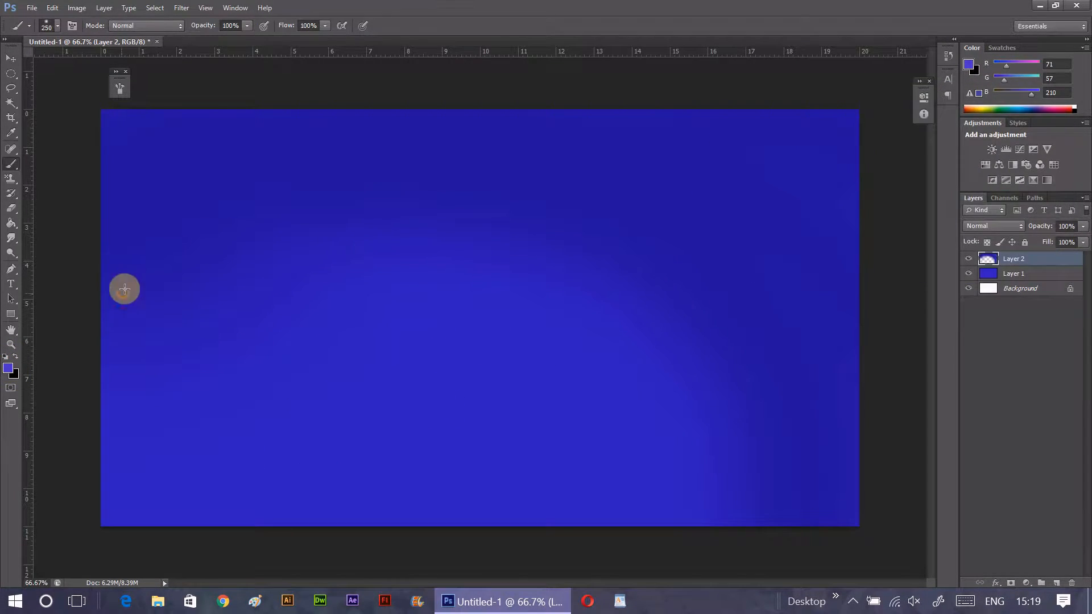
{"action": "mouse_move", "coordinate": [124, 289]}
{"action": "left_mouse_down"}
{"action": "mouse_move", "coordinate": [319, 214]}
{"action": "mouse_move", "coordinate": [758, 524]}
{"action": "left_mouse_up"}
- Paint a purple #793cd4 arc inside the light blue one with a 500 px brush at 48% opacity and 51% flow
{"action": "left_click", "coordinate": [6, 367]}
{"action": "left_click_drag", "start_coordinate": [910, 163], "coordinate": [912, 155]}
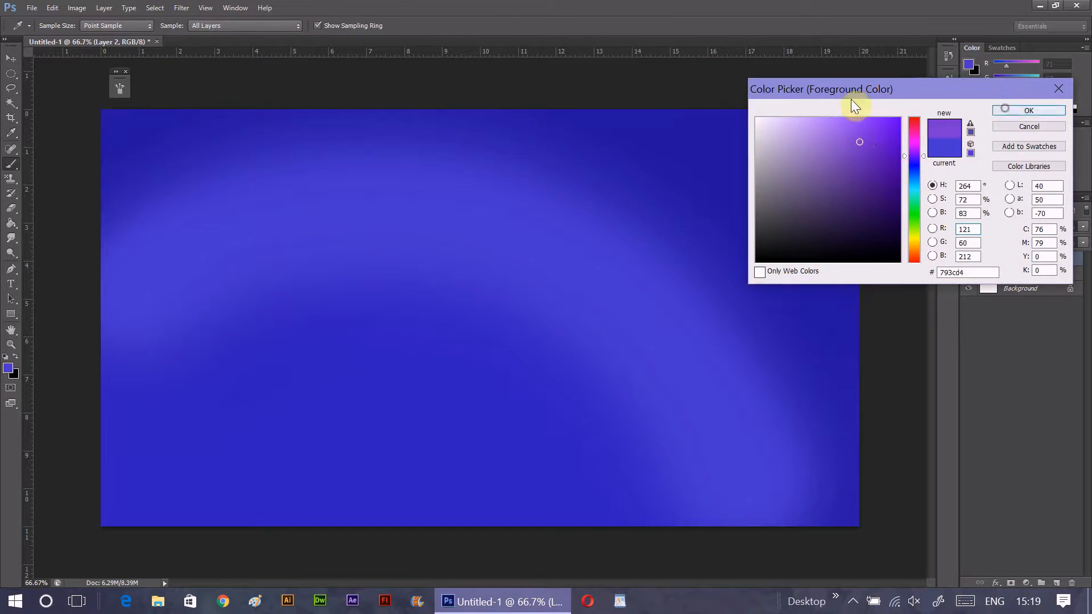
{"action": "left_click", "coordinate": [1005, 108]}
{"action": "left_click", "coordinate": [246, 27]}
{"action": "mouse_move", "coordinate": [118, 347]}
{"action": "left_mouse_down"}
{"action": "mouse_move", "coordinate": [199, 347]}
{"action": "mouse_move", "coordinate": [637, 495]}
{"action": "left_mouse_up"}
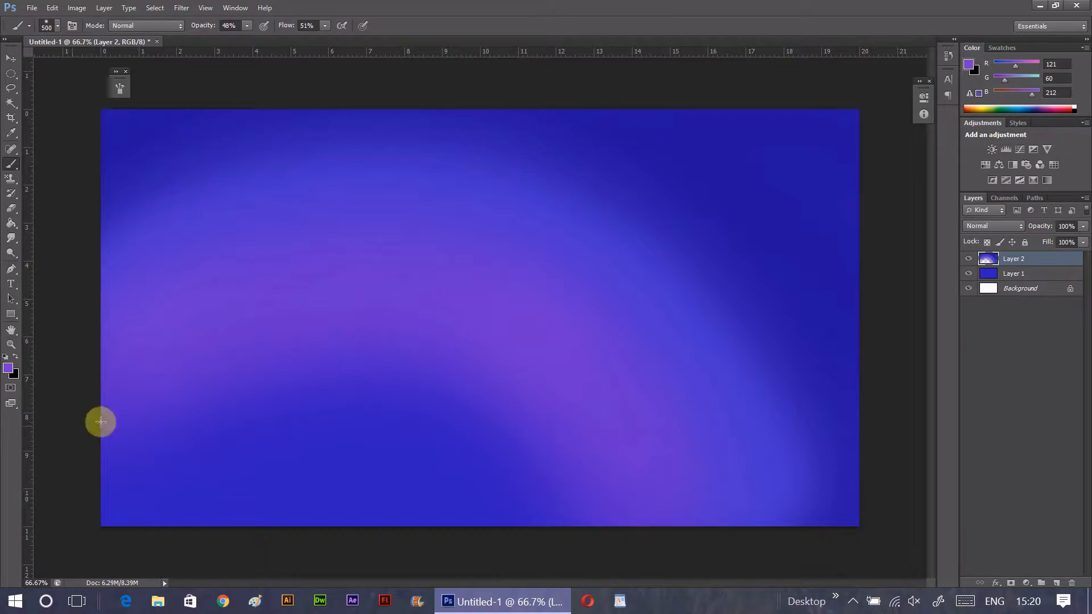
{"action": "left_click_drag", "start_coordinate": [101, 422], "coordinate": [496, 490]}
- Paint the lower-left area inside the purple arc with orange, RGB 196, 106, 39
{"action": "left_click", "coordinate": [7, 368]}
{"action": "left_click", "coordinate": [914, 250]}
{"action": "left_click", "coordinate": [869, 148]}
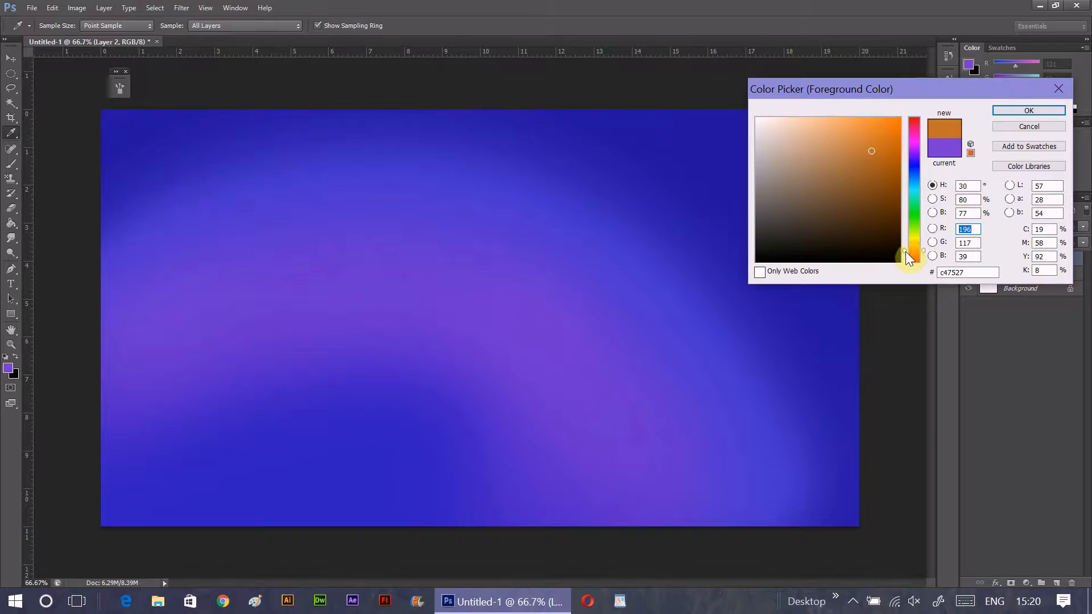
{"action": "left_click", "coordinate": [1028, 111]}
{"action": "mouse_move", "coordinate": [131, 409]}
{"action": "left_mouse_down"}
{"action": "mouse_move", "coordinate": [246, 354]}
{"action": "mouse_move", "coordinate": [105, 410]}
{"action": "mouse_move", "coordinate": [219, 383]}
{"action": "mouse_move", "coordinate": [525, 511]}
{"action": "mouse_move", "coordinate": [506, 512]}
{"action": "mouse_move", "coordinate": [426, 286]}
{"action": "left_mouse_up"}
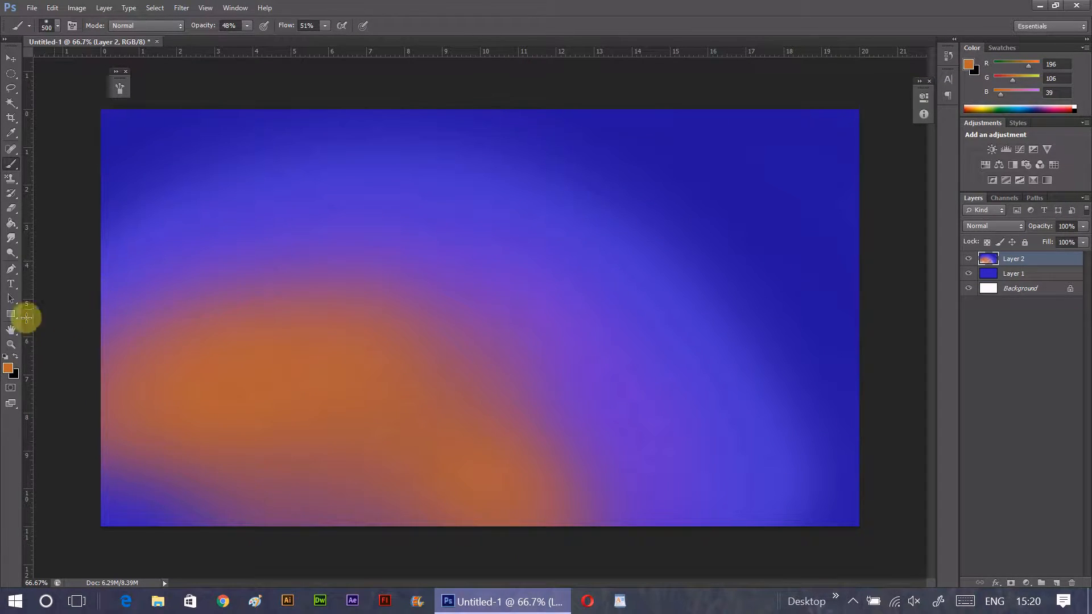
- Paint a violet band, RGB 154, 77, 203, around the orange area and build up the orange inside it again
{"action": "left_click", "coordinate": [16, 356]}
{"action": "left_click", "coordinate": [7, 368]}
{"action": "left_click_drag", "start_coordinate": [906, 247], "coordinate": [901, 158]}
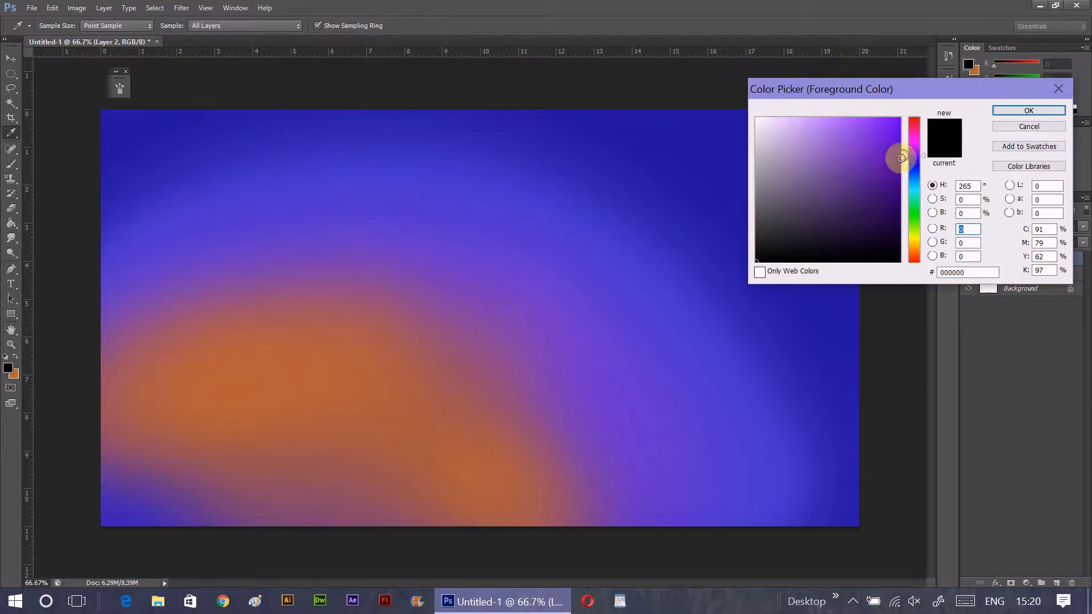
{"action": "left_click", "coordinate": [846, 154]}
{"action": "left_click", "coordinate": [845, 146]}
{"action": "left_click", "coordinate": [1029, 110]}
{"action": "mouse_move", "coordinate": [131, 292]}
{"action": "left_mouse_down"}
{"action": "mouse_move", "coordinate": [458, 296]}
{"action": "mouse_move", "coordinate": [533, 527]}
{"action": "left_mouse_up"}
{"action": "left_click", "coordinate": [15, 358]}
{"action": "mouse_move", "coordinate": [147, 358]}
{"action": "left_mouse_down"}
{"action": "mouse_move", "coordinate": [469, 378]}
{"action": "mouse_move", "coordinate": [398, 562]}
{"action": "left_mouse_up"}
- Paint the canvas's lower-left corner with golden yellow, RGB 192, 146, 35
{"action": "left_click", "coordinate": [9, 369]}
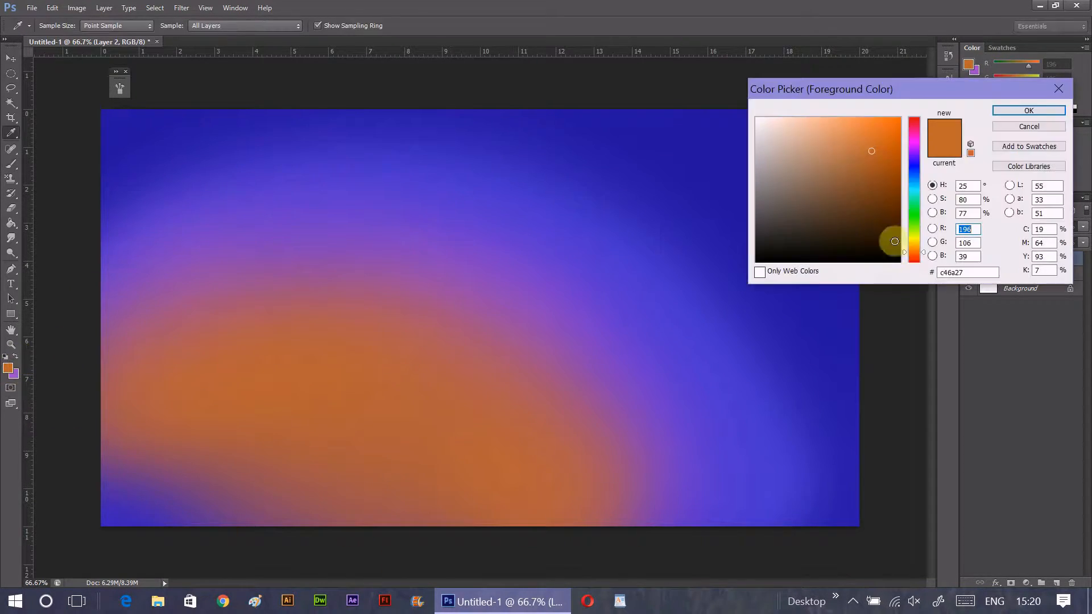
{"action": "left_click_drag", "start_coordinate": [895, 241], "coordinate": [906, 247]}
{"action": "left_click", "coordinate": [873, 166]}
{"action": "left_click", "coordinate": [1029, 110]}
{"action": "mouse_move", "coordinate": [207, 463]}
{"action": "left_mouse_down"}
{"action": "mouse_move", "coordinate": [178, 482]}
{"action": "mouse_move", "coordinate": [320, 601]}
{"action": "left_mouse_up"}
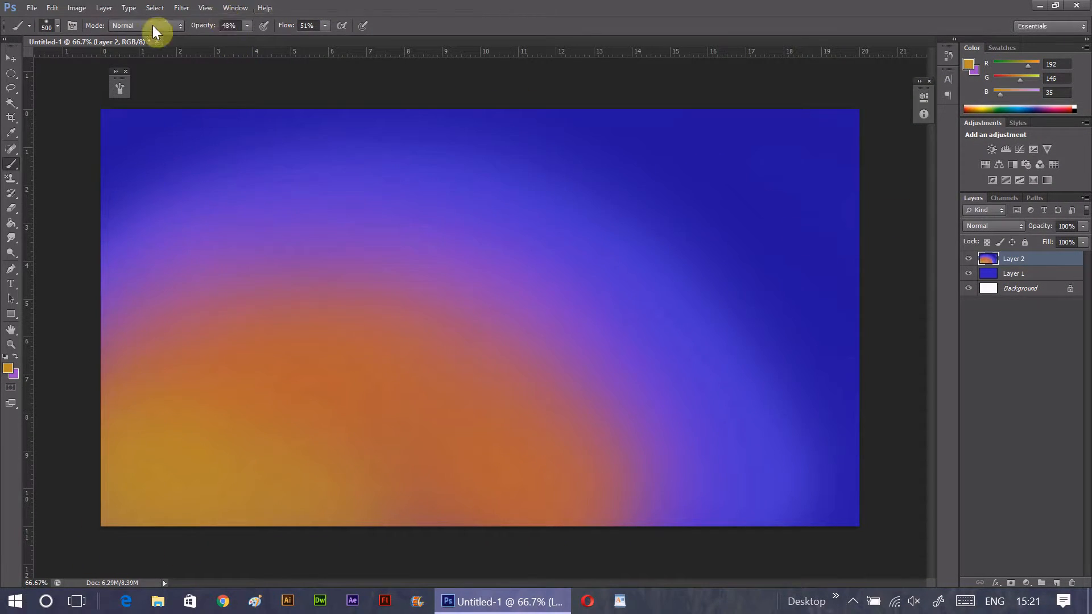
- Apply a Gaussian Blur of about 180 pixels to the painted layer and merge it with the blue fill layer
{"action": "left_click", "coordinate": [181, 8]}
{"action": "mouse_move", "coordinate": [246, 180]}
{"action": "left_click", "coordinate": [171, 302]}
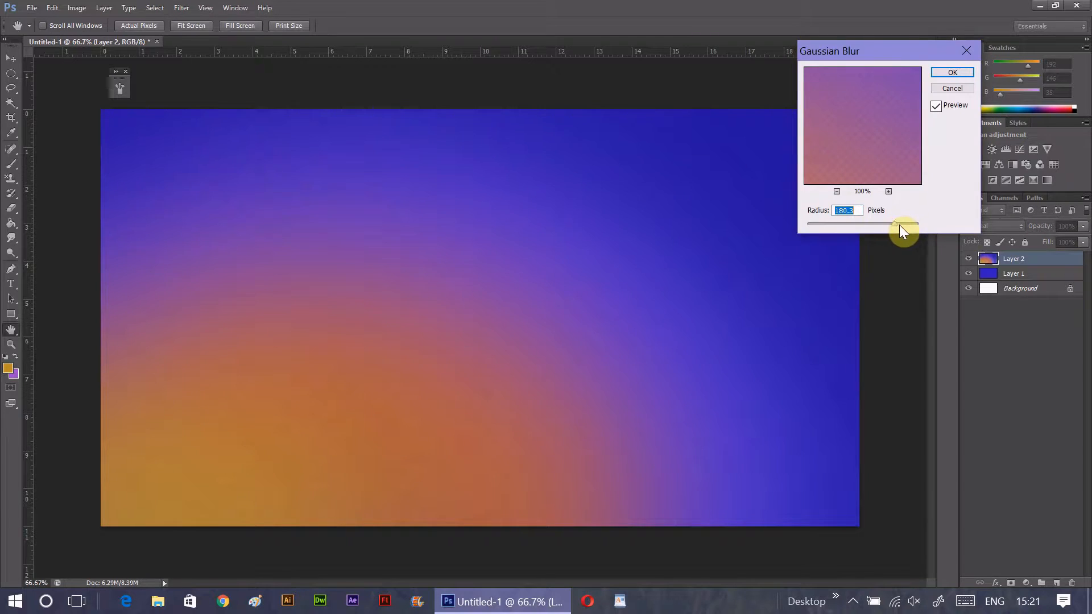
{"action": "left_click", "coordinate": [949, 73]}
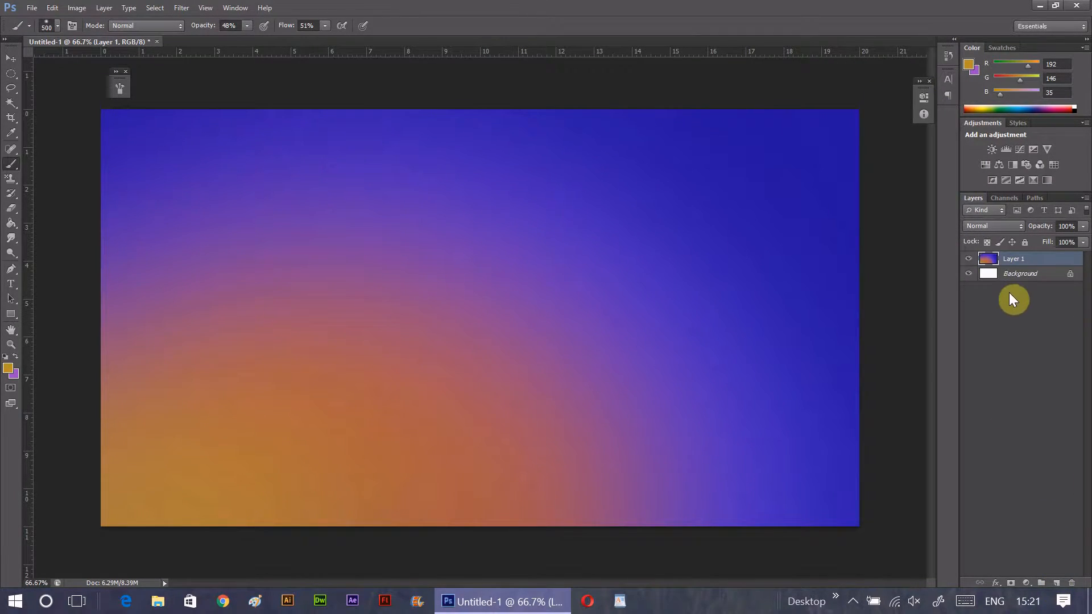
- Add a new layer and enable the brush's Shape Dynamics with size controlled by Pen Pressure
{"action": "left_click", "coordinate": [1054, 583]}
{"action": "left_click", "coordinate": [73, 25]}
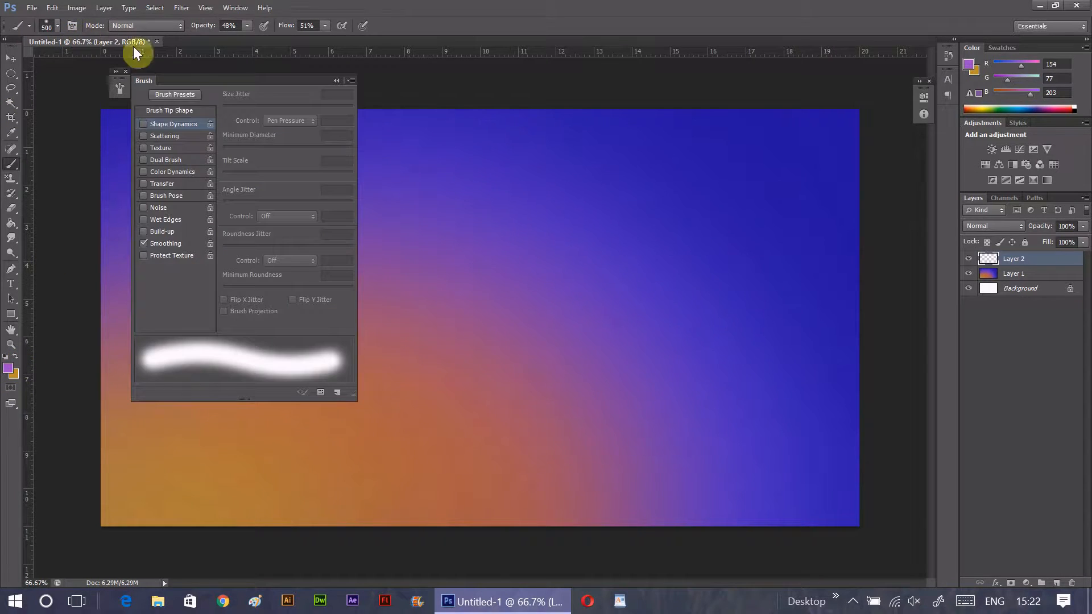
{"action": "left_click", "coordinate": [145, 124]}
{"action": "left_click", "coordinate": [312, 120]}
{"action": "left_click", "coordinate": [300, 152]}
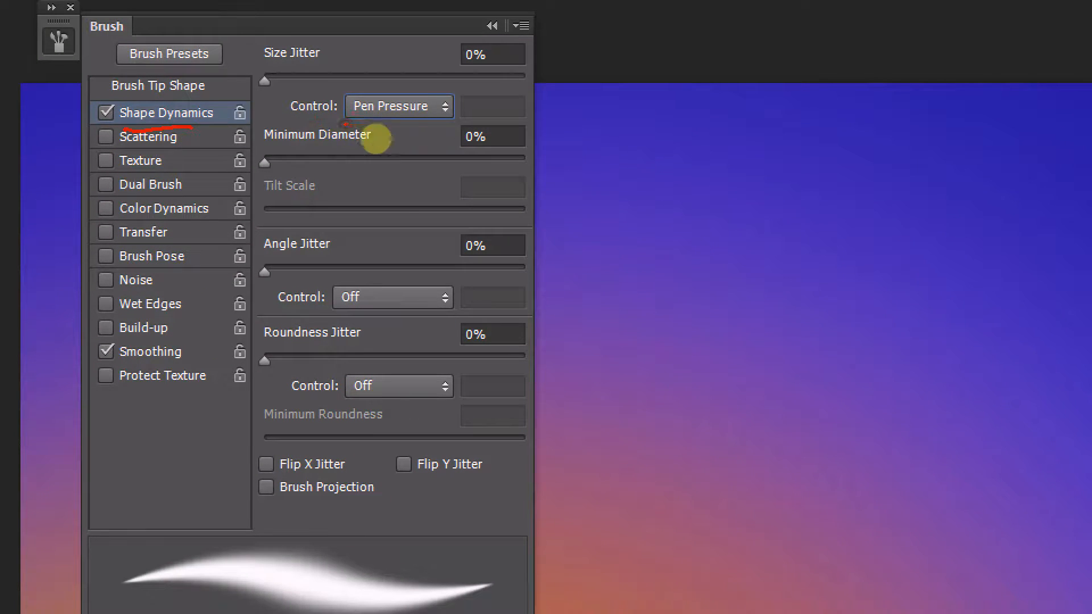
{"action": "left_click_drag", "start_coordinate": [345, 123], "coordinate": [447, 124]}
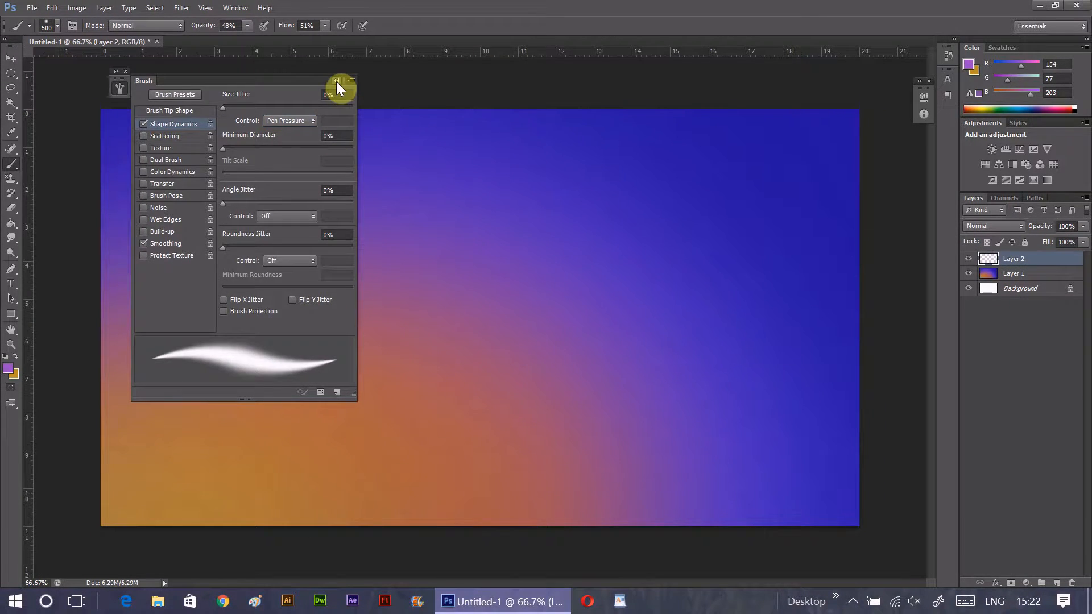
{"action": "left_click", "coordinate": [490, 25]}
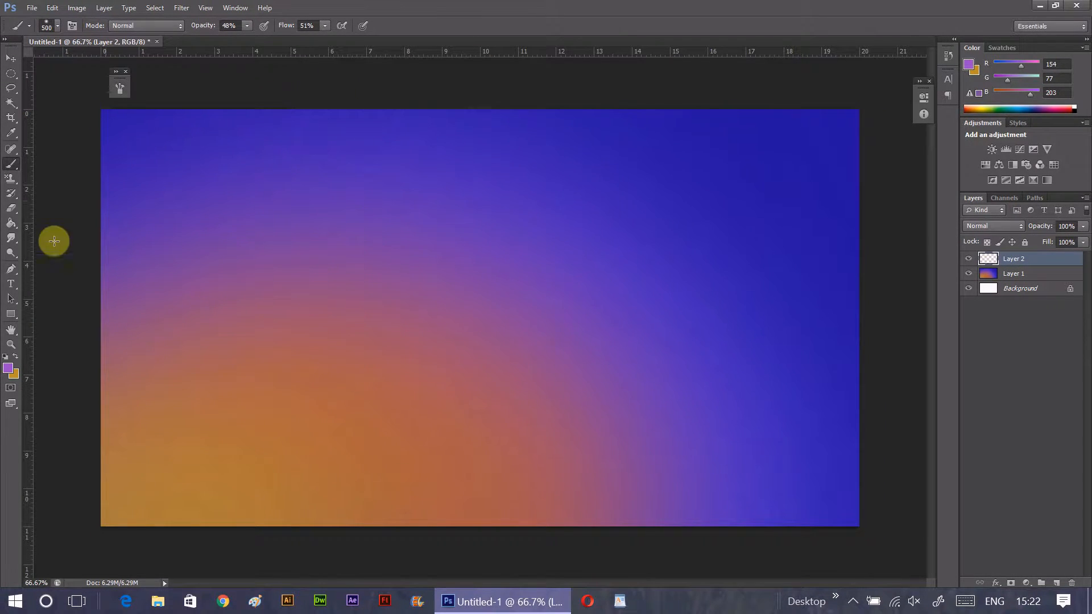
- Outline a large cloud on the sky's upper right in violet, RGB 112, 64, 220, with brush opacity and flow at 100%
{"action": "left_click", "coordinate": [8, 368]}
{"action": "left_click_drag", "start_coordinate": [906, 151], "coordinate": [858, 137]}
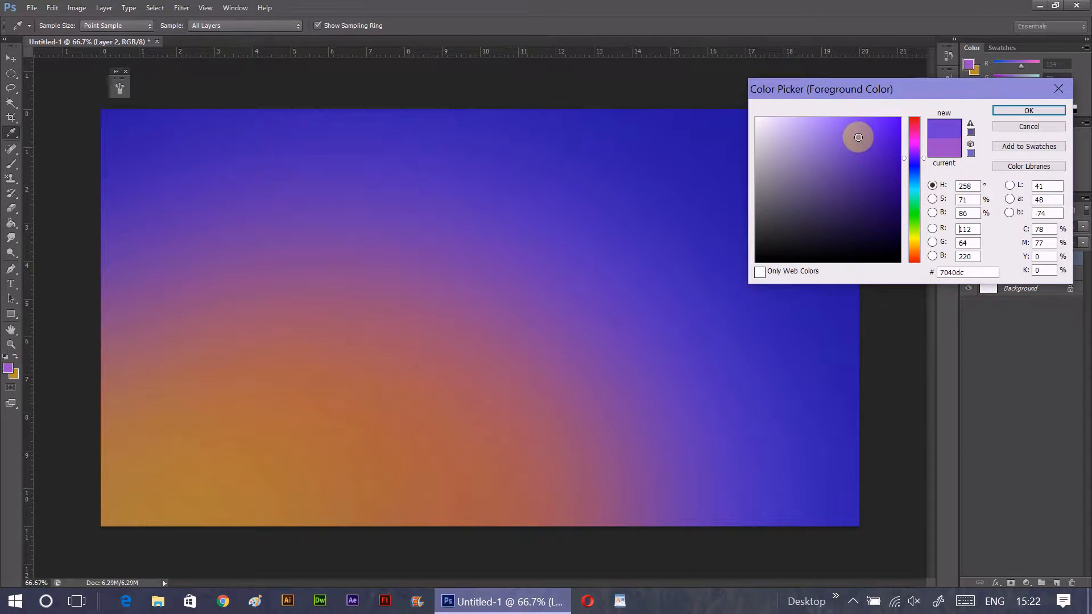
{"action": "left_click", "coordinate": [1005, 111]}
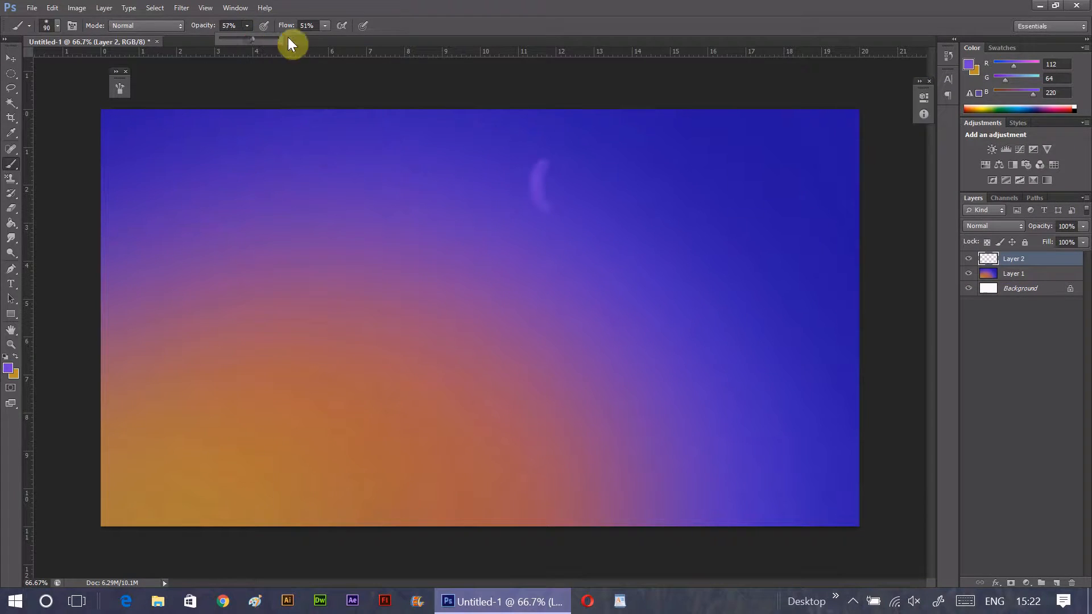
{"action": "left_click_drag", "start_coordinate": [549, 159], "coordinate": [566, 204]}
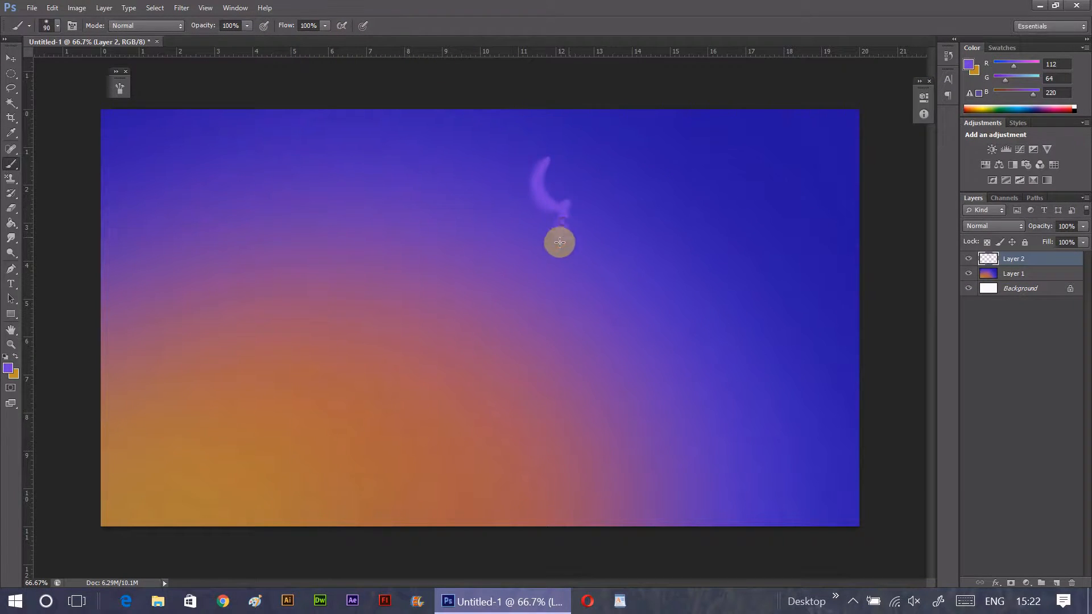
{"action": "mouse_move", "coordinate": [559, 268]}
{"action": "left_mouse_down"}
{"action": "mouse_move", "coordinate": [609, 285]}
{"action": "mouse_move", "coordinate": [629, 341]}
{"action": "mouse_move", "coordinate": [669, 342]}
{"action": "left_mouse_up"}
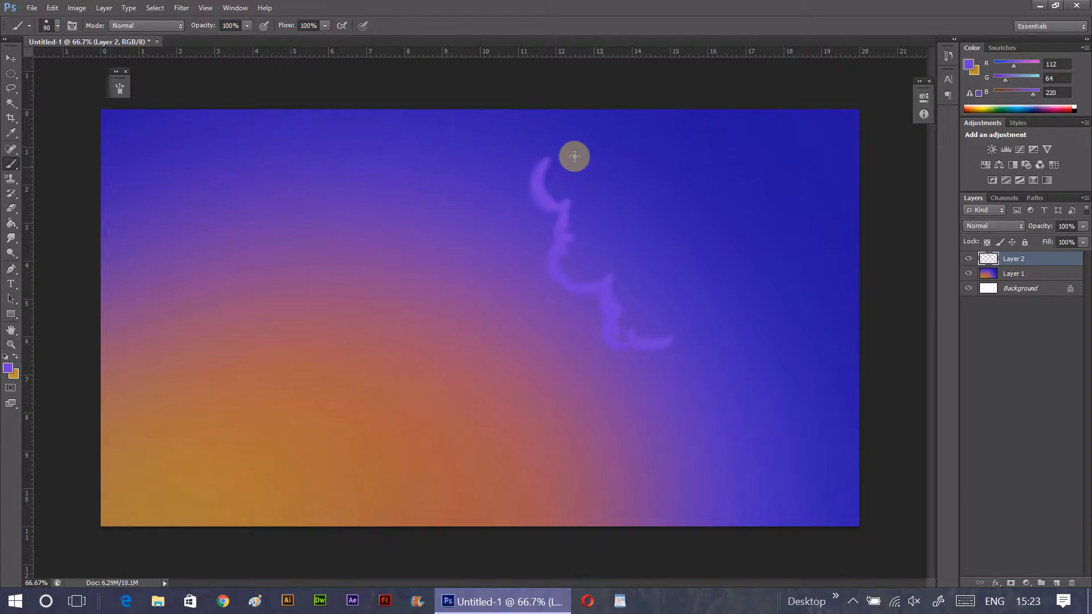
{"action": "mouse_move", "coordinate": [555, 134]}
{"action": "left_mouse_down"}
{"action": "mouse_move", "coordinate": [643, 153]}
{"action": "mouse_move", "coordinate": [668, 182]}
{"action": "left_mouse_up"}
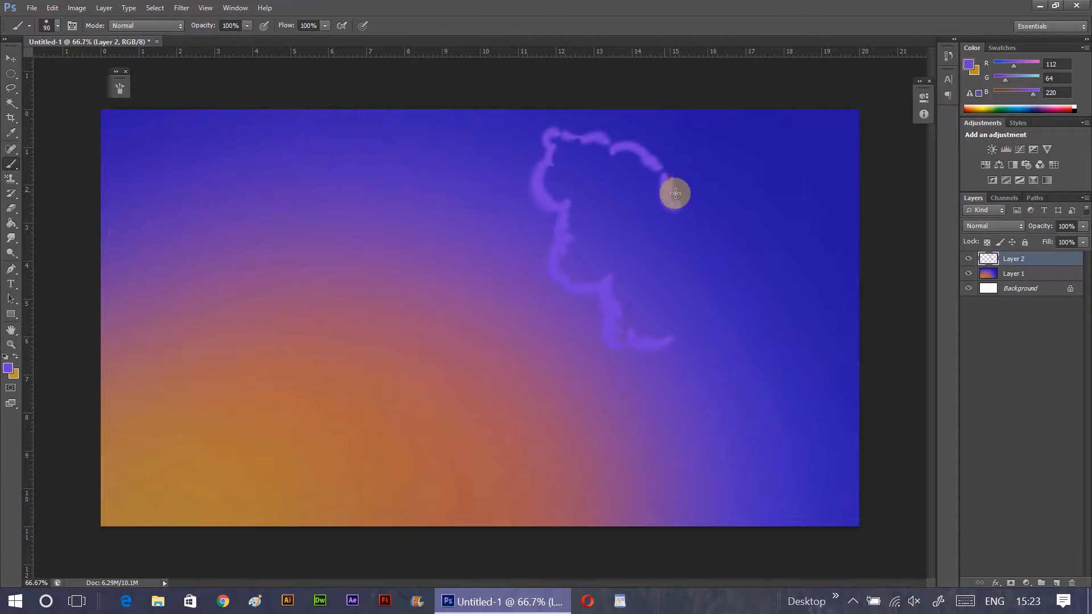
{"action": "left_click_drag", "start_coordinate": [714, 254], "coordinate": [754, 269]}
{"action": "mouse_move", "coordinate": [666, 343]}
{"action": "left_mouse_down"}
{"action": "mouse_move", "coordinate": [697, 370]}
{"action": "mouse_move", "coordinate": [773, 349]}
{"action": "mouse_move", "coordinate": [794, 359]}
{"action": "left_mouse_up"}
{"action": "left_click_drag", "start_coordinate": [774, 292], "coordinate": [807, 338]}
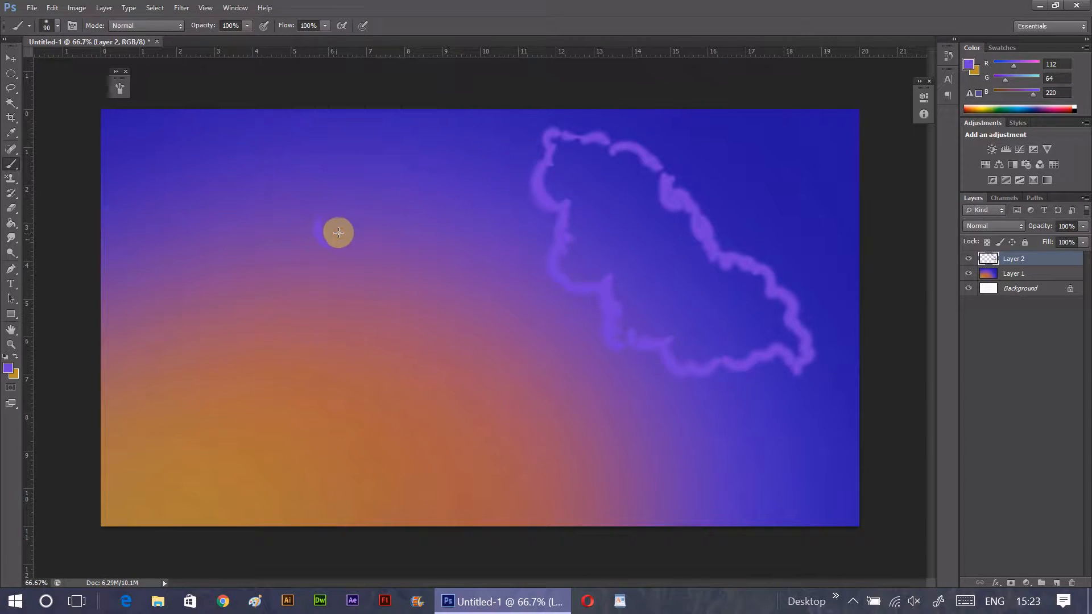
- Outline more violet clouds: a long band descending to the lower-right corner, one on the left edge, and others along the top edge
{"action": "mouse_move", "coordinate": [305, 238]}
{"action": "left_mouse_down"}
{"action": "mouse_move", "coordinate": [381, 272]}
{"action": "mouse_move", "coordinate": [387, 308]}
{"action": "mouse_move", "coordinate": [429, 314]}
{"action": "mouse_move", "coordinate": [421, 328]}
{"action": "mouse_move", "coordinate": [400, 317]}
{"action": "mouse_move", "coordinate": [416, 309]}
{"action": "mouse_move", "coordinate": [464, 361]}
{"action": "mouse_move", "coordinate": [480, 349]}
{"action": "mouse_move", "coordinate": [528, 385]}
{"action": "mouse_move", "coordinate": [533, 375]}
{"action": "mouse_move", "coordinate": [622, 413]}
{"action": "mouse_move", "coordinate": [604, 480]}
{"action": "left_mouse_up"}
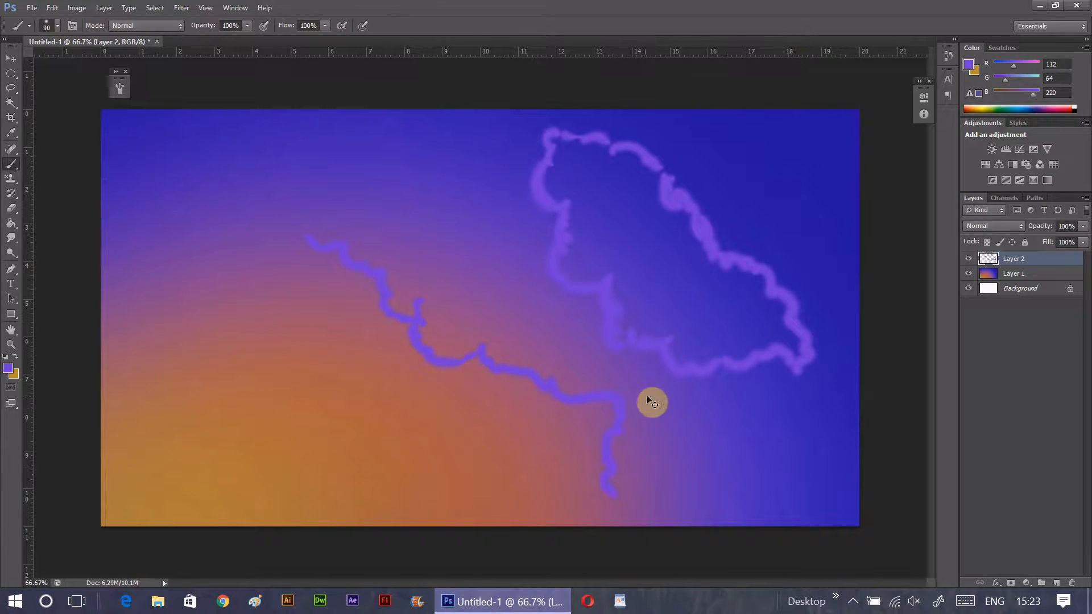
{"action": "mouse_move", "coordinate": [579, 397]}
{"action": "left_mouse_down"}
{"action": "mouse_move", "coordinate": [629, 419]}
{"action": "mouse_move", "coordinate": [632, 445]}
{"action": "mouse_move", "coordinate": [677, 456]}
{"action": "left_mouse_up"}
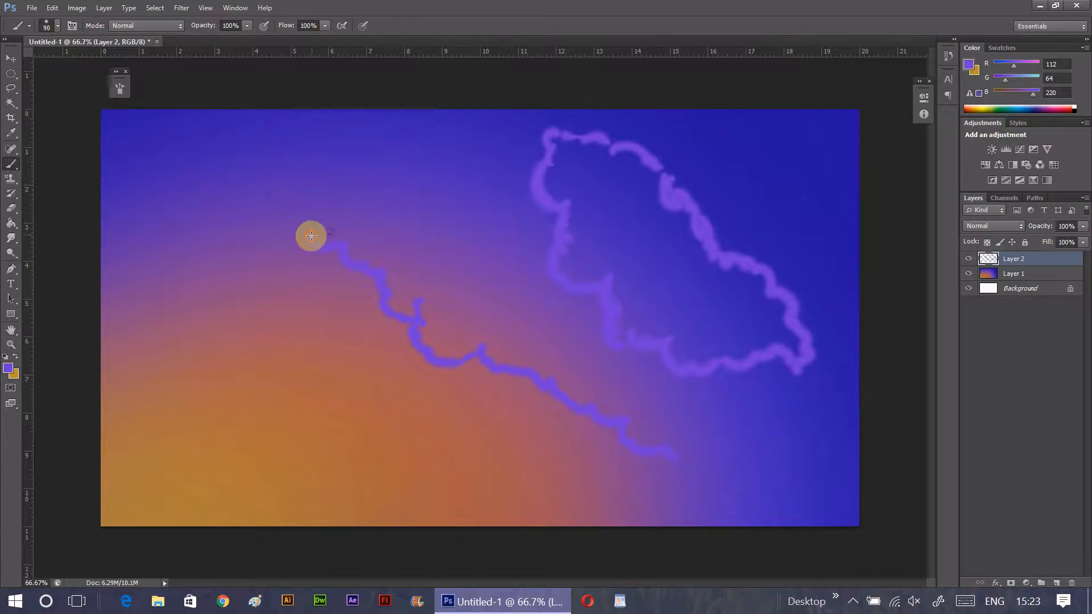
{"action": "mouse_move", "coordinate": [292, 233]}
{"action": "left_mouse_down"}
{"action": "mouse_move", "coordinate": [380, 197]}
{"action": "mouse_move", "coordinate": [402, 213]}
{"action": "mouse_move", "coordinate": [436, 208]}
{"action": "mouse_move", "coordinate": [503, 225]}
{"action": "mouse_move", "coordinate": [534, 244]}
{"action": "left_mouse_up"}
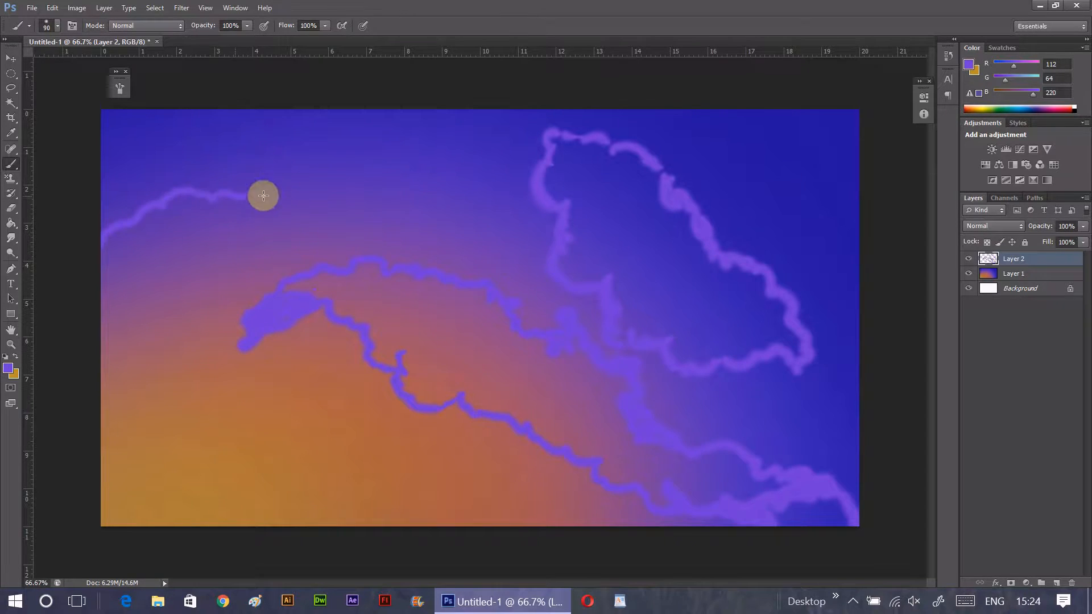
{"action": "mouse_move", "coordinate": [261, 193]}
{"action": "left_mouse_down"}
{"action": "mouse_move", "coordinate": [251, 269]}
{"action": "mouse_move", "coordinate": [114, 349]}
{"action": "left_mouse_up"}
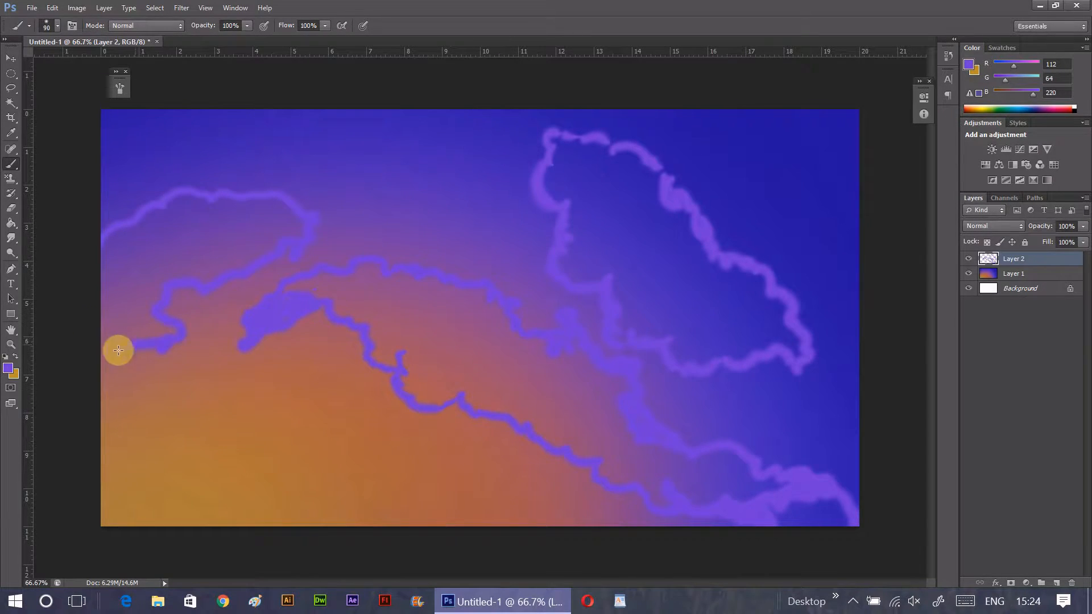
{"action": "mouse_move", "coordinate": [747, 111]}
{"action": "left_mouse_down"}
{"action": "mouse_move", "coordinate": [726, 149]}
{"action": "mouse_move", "coordinate": [853, 112]}
{"action": "left_mouse_up"}
{"action": "mouse_move", "coordinate": [244, 107]}
{"action": "left_mouse_down"}
{"action": "mouse_move", "coordinate": [414, 163]}
{"action": "mouse_move", "coordinate": [195, 137]}
{"action": "mouse_move", "coordinate": [139, 112]}
{"action": "left_mouse_up"}
{"action": "left_click_drag", "start_coordinate": [408, 147], "coordinate": [307, 117]}
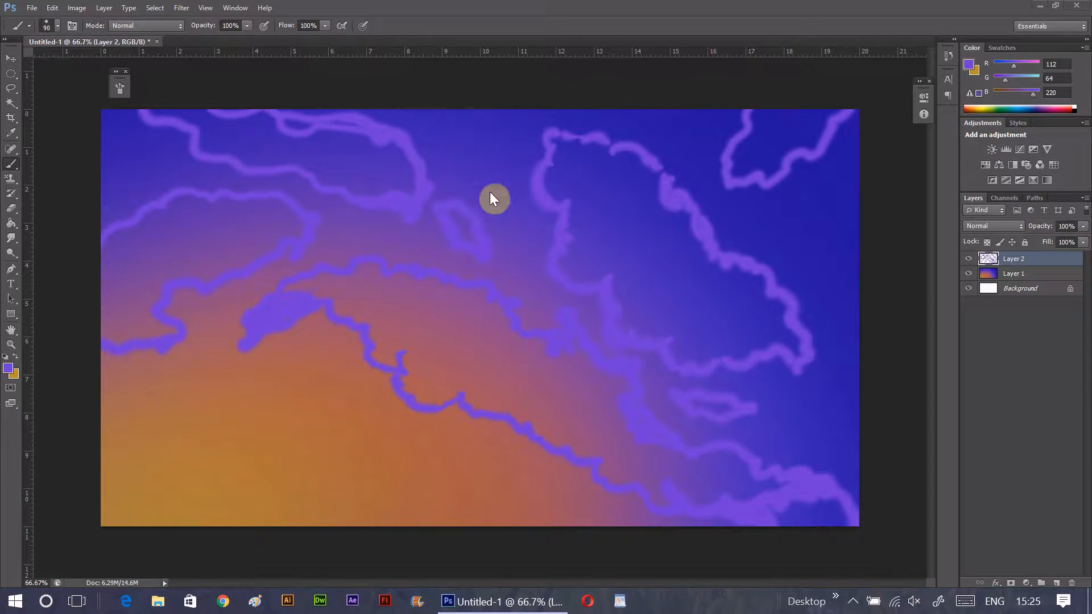
{"action": "left_click_drag", "start_coordinate": [284, 121], "coordinate": [295, 121]}
- Turn off the brush's Shape Dynamics and fill the top-left cloud with violet using a 60 px brush
{"action": "key", "text": "F5"}
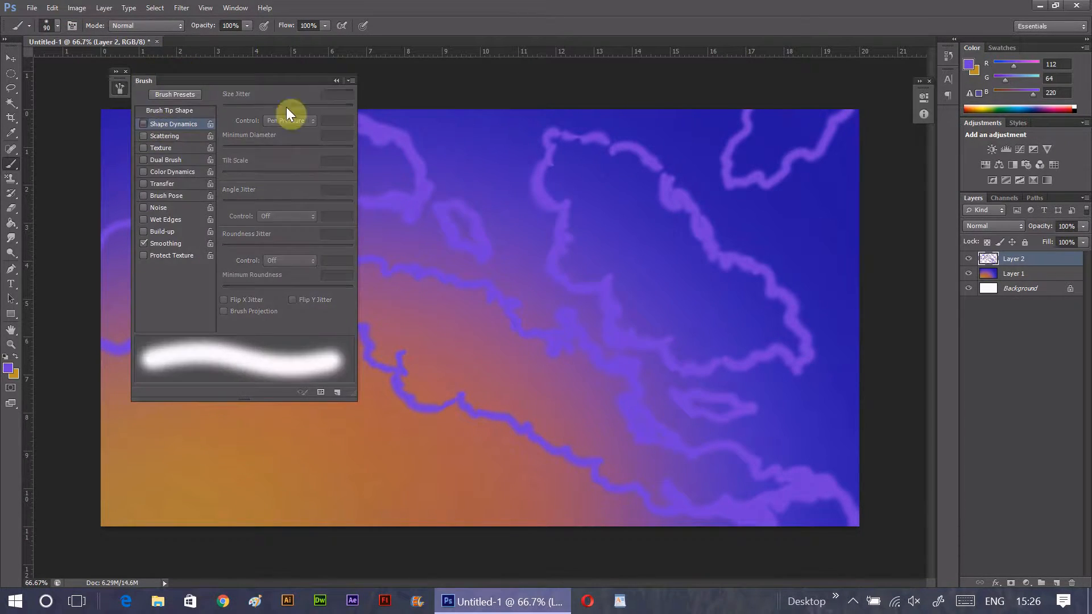
{"action": "key", "text": "F5"}
{"action": "key", "text": "bracketleft"}
{"action": "key", "text": "bracketleft"}
{"action": "key", "text": "bracketleft"}
{"action": "mouse_move", "coordinate": [347, 156]}
{"action": "left_mouse_down"}
{"action": "mouse_move", "coordinate": [356, 127]}
{"action": "mouse_move", "coordinate": [394, 152]}
{"action": "mouse_move", "coordinate": [343, 183]}
{"action": "mouse_move", "coordinate": [261, 117]}
{"action": "mouse_move", "coordinate": [203, 146]}
{"action": "mouse_move", "coordinate": [224, 132]}
{"action": "mouse_move", "coordinate": [358, 146]}
{"action": "left_mouse_up"}
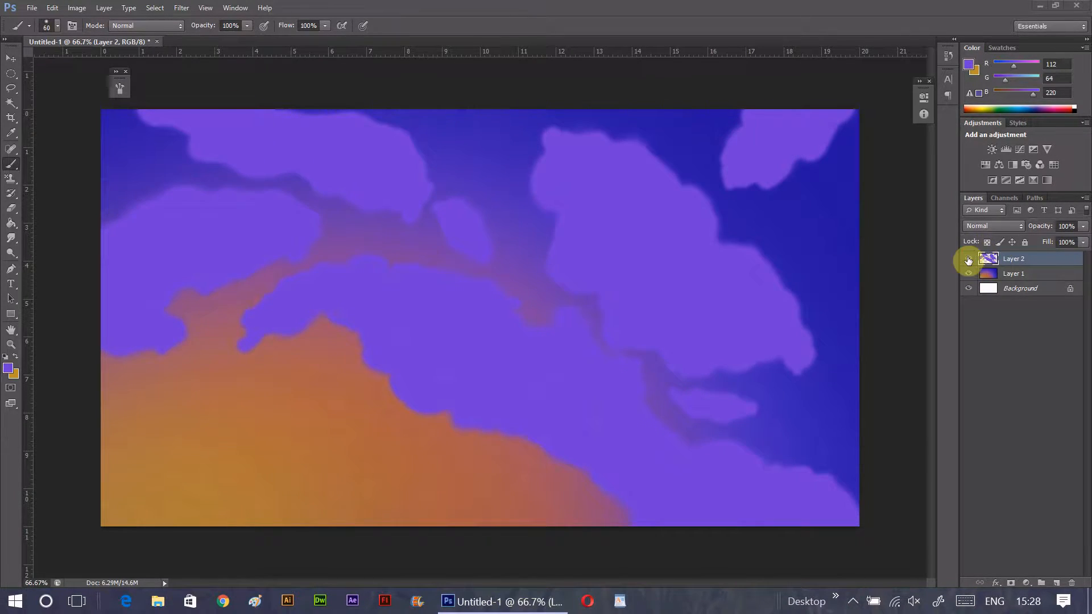
- Hide Layer 2 to examine the light direction across the sky gradient, and show the layer again
{"action": "left_click", "coordinate": [969, 259]}
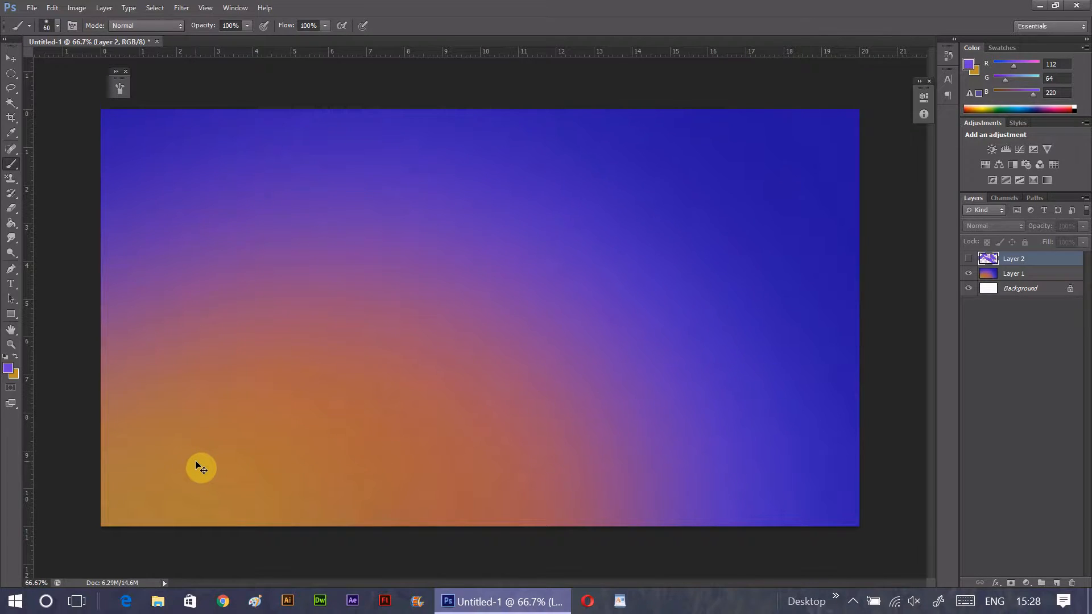
{"action": "mouse_move", "coordinate": [158, 498]}
{"action": "left_mouse_down"}
{"action": "mouse_move", "coordinate": [549, 232]}
{"action": "mouse_move", "coordinate": [555, 267]}
{"action": "left_mouse_up"}
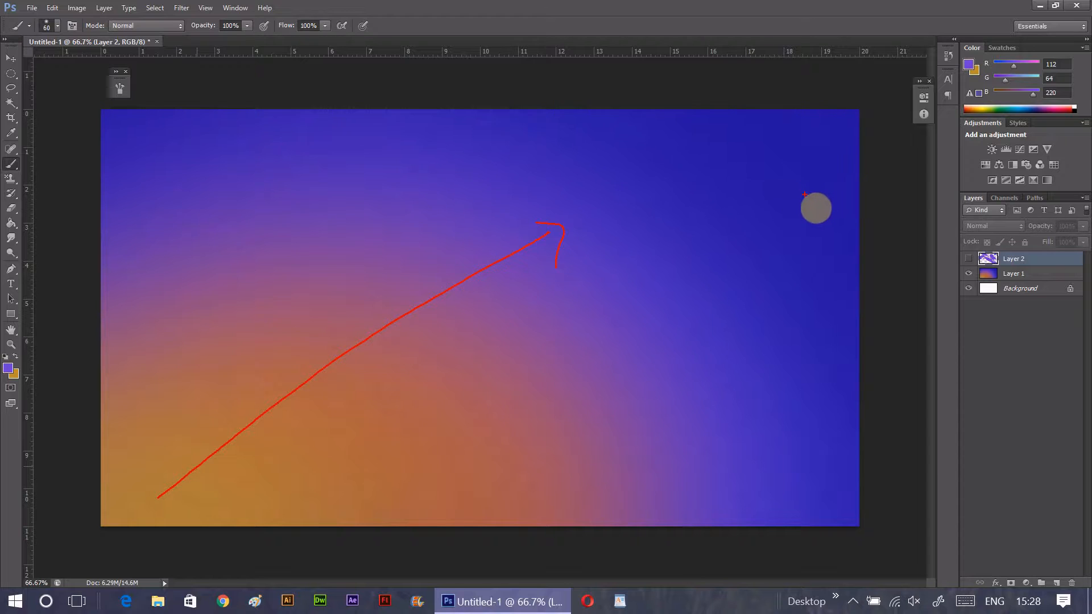
{"action": "key", "text": "ctrl+2"}
{"action": "left_click", "coordinate": [966, 260]}
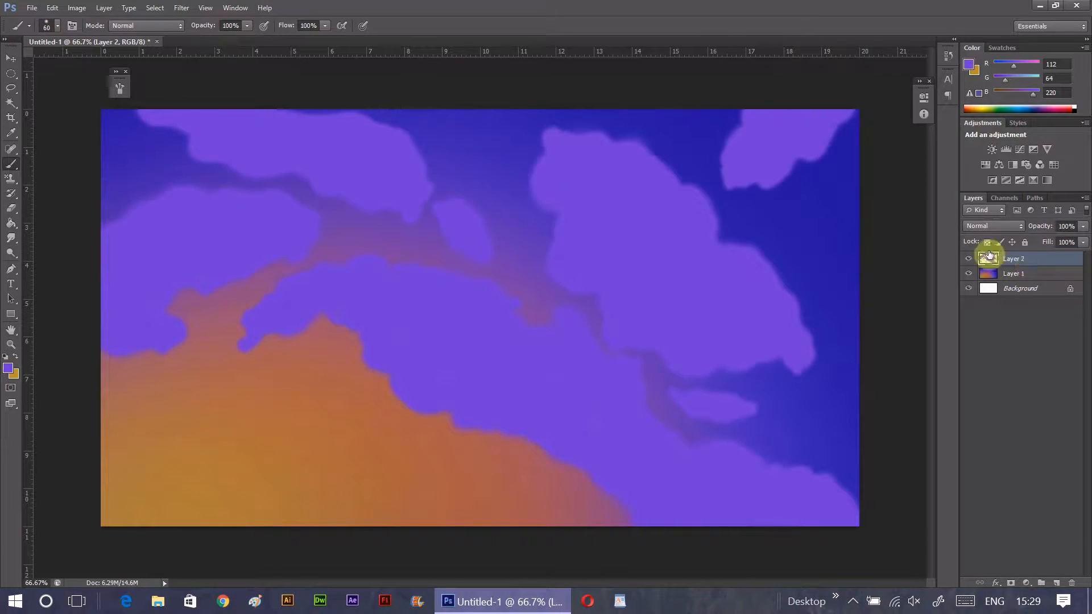
- Set the foreground color to a darker violet, RGB 85, 40, 186, and turn the brush's Shape Dynamics back on
{"action": "left_click", "coordinate": [8, 368]}
{"action": "left_click", "coordinate": [865, 152]}
{"action": "left_click_drag", "start_coordinate": [868, 157], "coordinate": [869, 157]}
{"action": "left_click", "coordinate": [1029, 110]}
{"action": "left_click", "coordinate": [72, 26]}
{"action": "left_click", "coordinate": [163, 122]}
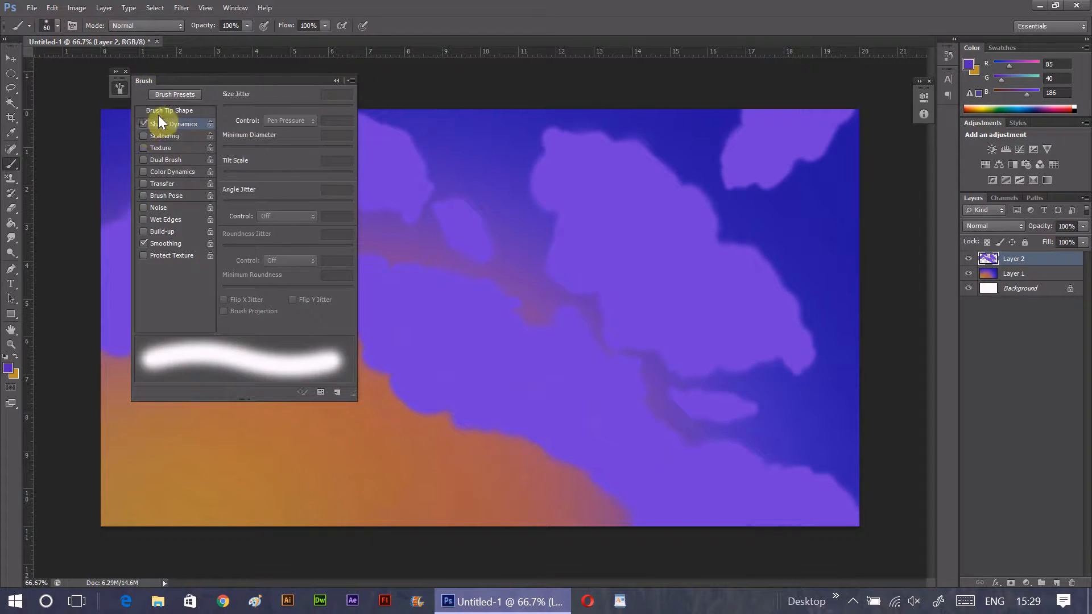
{"action": "left_click", "coordinate": [73, 26]}
- Paint dark violet shading over the upper parts of all the clouds, enlarging the brush to fill the broad areas
{"action": "mouse_move", "coordinate": [552, 140]}
{"action": "left_mouse_down"}
{"action": "mouse_move", "coordinate": [574, 136]}
{"action": "mouse_move", "coordinate": [580, 152]}
{"action": "mouse_move", "coordinate": [634, 176]}
{"action": "mouse_move", "coordinate": [593, 242]}
{"action": "mouse_move", "coordinate": [643, 268]}
{"action": "mouse_move", "coordinate": [701, 269]}
{"action": "mouse_move", "coordinate": [721, 314]}
{"action": "mouse_move", "coordinate": [805, 342]}
{"action": "mouse_move", "coordinate": [772, 269]}
{"action": "mouse_move", "coordinate": [736, 247]}
{"action": "mouse_move", "coordinate": [785, 298]}
{"action": "mouse_move", "coordinate": [761, 265]}
{"action": "mouse_move", "coordinate": [710, 237]}
{"action": "mouse_move", "coordinate": [692, 188]}
{"action": "mouse_move", "coordinate": [600, 140]}
{"action": "mouse_move", "coordinate": [649, 149]}
{"action": "mouse_move", "coordinate": [598, 162]}
{"action": "mouse_move", "coordinate": [614, 146]}
{"action": "mouse_move", "coordinate": [616, 167]}
{"action": "mouse_move", "coordinate": [628, 163]}
{"action": "mouse_move", "coordinate": [602, 195]}
{"action": "left_mouse_up"}
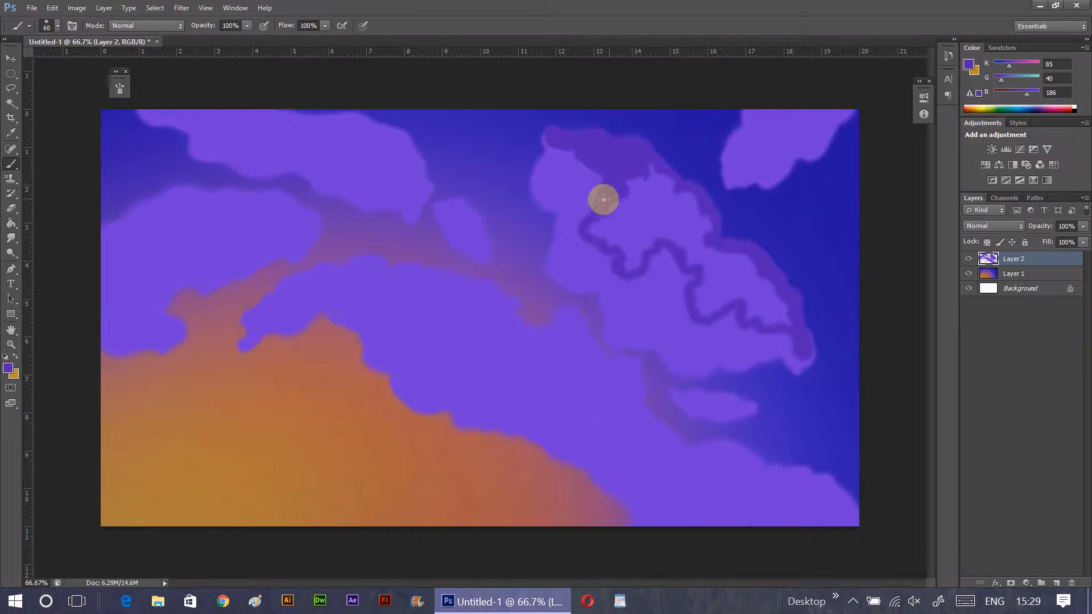
{"action": "mouse_move", "coordinate": [461, 203]}
{"action": "left_mouse_down"}
{"action": "mouse_move", "coordinate": [487, 247]}
{"action": "mouse_move", "coordinate": [442, 199]}
{"action": "left_mouse_up"}
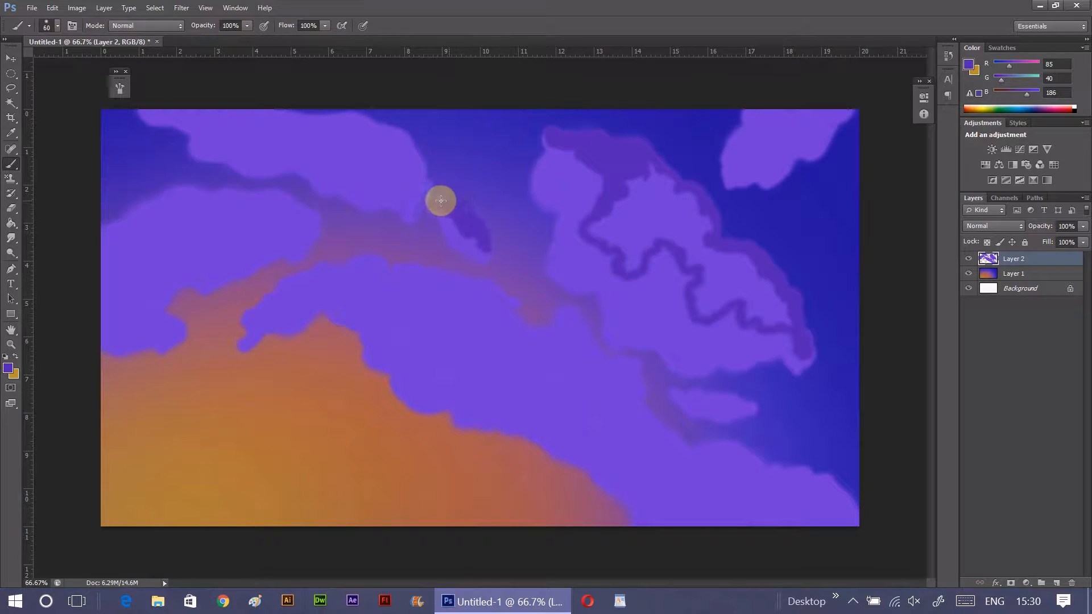
{"action": "mouse_move", "coordinate": [753, 114]}
{"action": "left_mouse_down"}
{"action": "mouse_move", "coordinate": [733, 151]}
{"action": "mouse_move", "coordinate": [826, 116]}
{"action": "mouse_move", "coordinate": [763, 140]}
{"action": "mouse_move", "coordinate": [814, 116]}
{"action": "left_mouse_up"}
{"action": "key", "text": "bracketright"}
{"action": "key", "text": "bracketright"}
{"action": "key", "text": "bracketright"}
{"action": "key", "text": "bracketright"}
{"action": "key", "text": "bracketright"}
{"action": "key", "text": "bracketright"}
{"action": "key", "text": "bracketright"}
{"action": "mouse_move", "coordinate": [632, 185]}
{"action": "left_mouse_down"}
{"action": "mouse_move", "coordinate": [599, 230]}
{"action": "mouse_move", "coordinate": [660, 183]}
{"action": "mouse_move", "coordinate": [693, 217]}
{"action": "mouse_move", "coordinate": [658, 238]}
{"action": "left_mouse_up"}
{"action": "mouse_move", "coordinate": [715, 259]}
{"action": "left_mouse_down"}
{"action": "mouse_move", "coordinate": [739, 254]}
{"action": "mouse_move", "coordinate": [783, 317]}
{"action": "mouse_move", "coordinate": [605, 206]}
{"action": "left_mouse_up"}
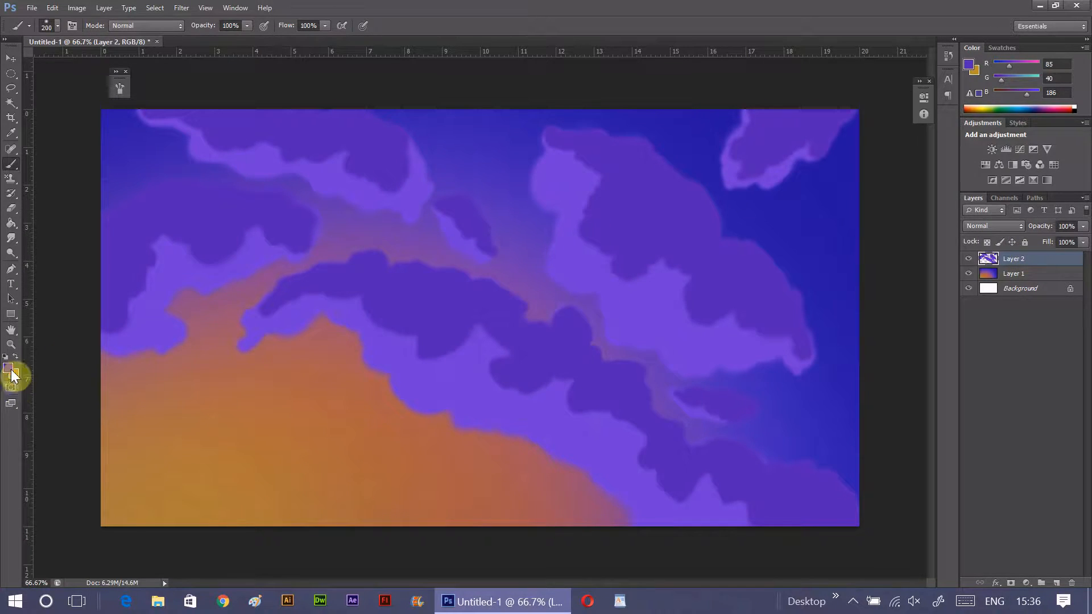
- Try a burnt-orange highlight, RGB 175, 95, 42, on the upper-left tip of the large right-hand cloud with a 100 px brush
{"action": "left_click", "coordinate": [9, 369]}
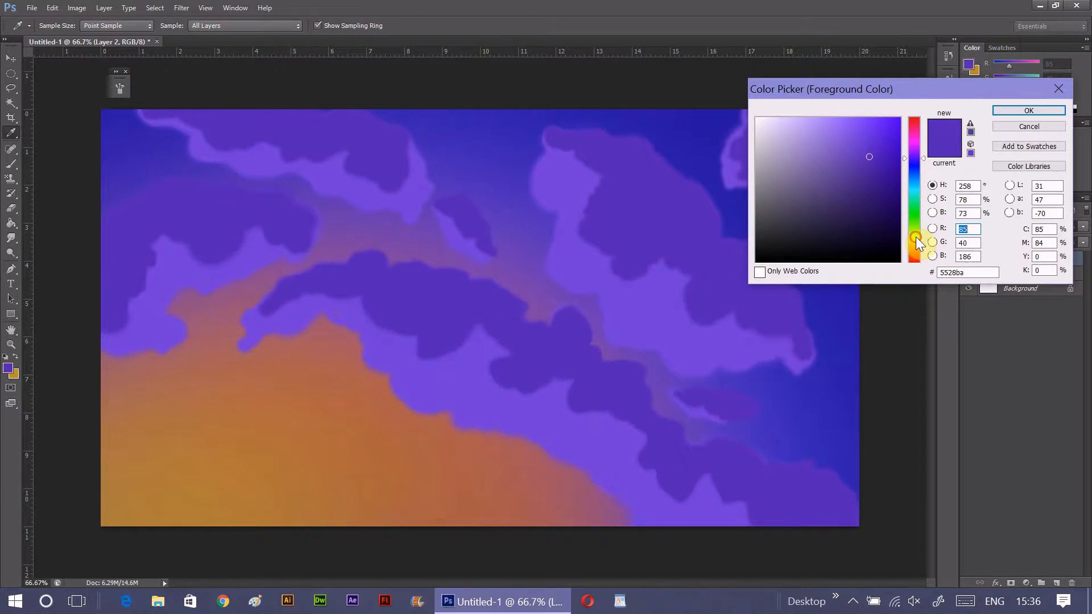
{"action": "left_click_drag", "start_coordinate": [916, 236], "coordinate": [916, 251]}
{"action": "left_click_drag", "start_coordinate": [869, 156], "coordinate": [874, 146]}
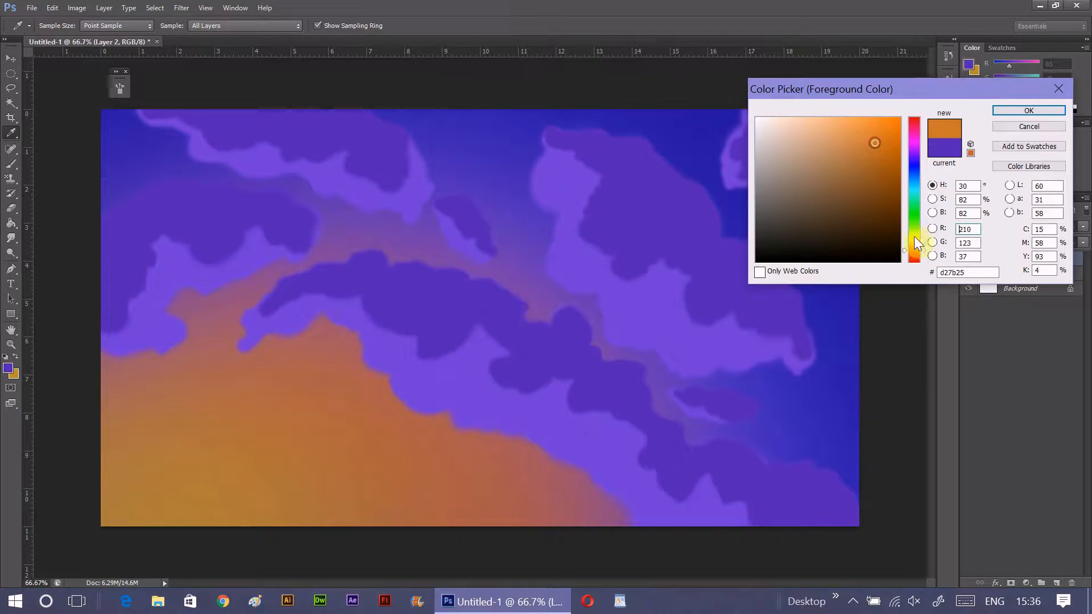
{"action": "left_click", "coordinate": [866, 163]}
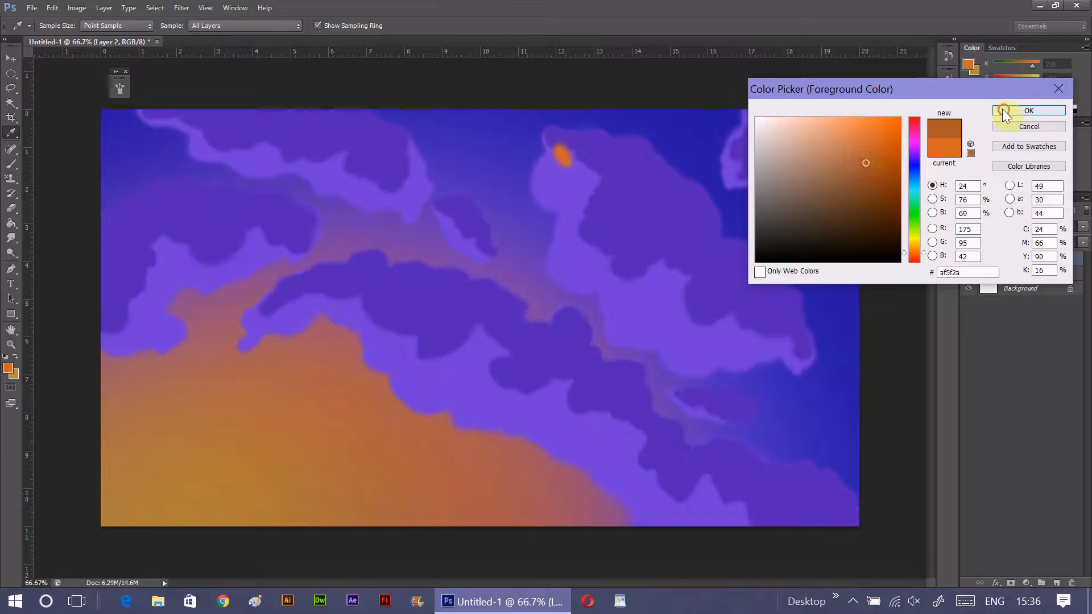
{"action": "left_click", "coordinate": [1003, 112]}
{"action": "key", "text": "b"}
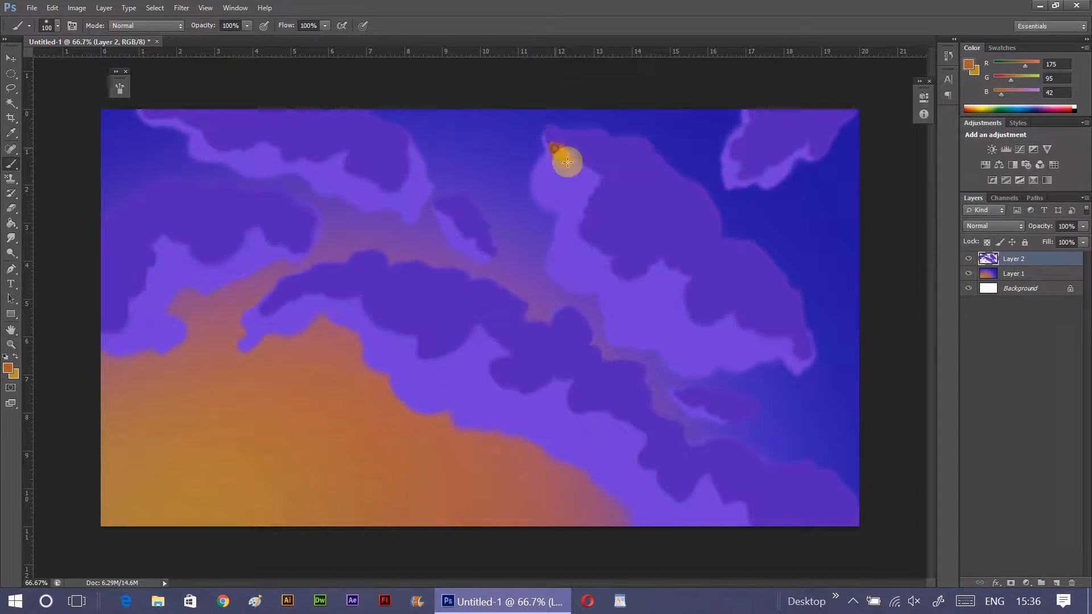
{"action": "left_click_drag", "start_coordinate": [562, 153], "coordinate": [566, 153]}
- Paint the left side of the large right-hand cloud in orange-brown, RGB 152, 88, 45
{"action": "left_click", "coordinate": [8, 369]}
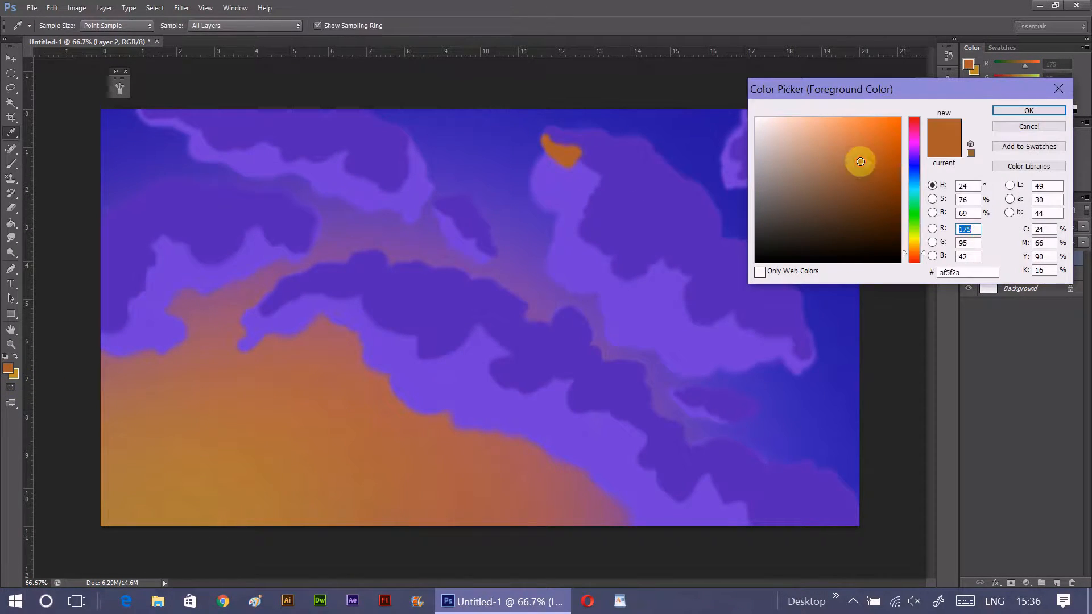
{"action": "left_click", "coordinate": [1022, 112]}
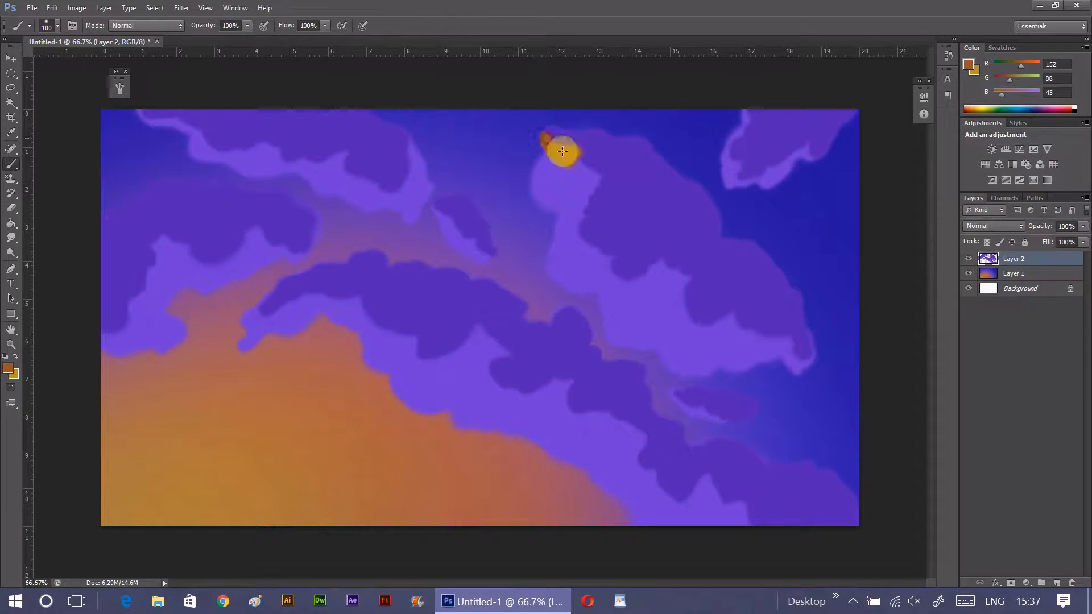
{"action": "mouse_move", "coordinate": [558, 192]}
{"action": "left_mouse_down"}
{"action": "mouse_move", "coordinate": [583, 164]}
{"action": "mouse_move", "coordinate": [607, 163]}
{"action": "mouse_move", "coordinate": [604, 198]}
{"action": "mouse_move", "coordinate": [579, 212]}
{"action": "mouse_move", "coordinate": [583, 182]}
{"action": "mouse_move", "coordinate": [571, 207]}
{"action": "mouse_move", "coordinate": [564, 262]}
{"action": "mouse_move", "coordinate": [562, 196]}
{"action": "mouse_move", "coordinate": [566, 270]}
{"action": "mouse_move", "coordinate": [557, 273]}
{"action": "mouse_move", "coordinate": [591, 240]}
{"action": "mouse_move", "coordinate": [626, 258]}
{"action": "mouse_move", "coordinate": [610, 274]}
{"action": "mouse_move", "coordinate": [626, 282]}
{"action": "mouse_move", "coordinate": [655, 257]}
{"action": "mouse_move", "coordinate": [635, 255]}
{"action": "mouse_move", "coordinate": [628, 238]}
{"action": "mouse_move", "coordinate": [639, 193]}
{"action": "mouse_move", "coordinate": [632, 238]}
{"action": "mouse_move", "coordinate": [645, 252]}
{"action": "mouse_move", "coordinate": [624, 271]}
{"action": "mouse_move", "coordinate": [656, 268]}
{"action": "mouse_move", "coordinate": [625, 314]}
{"action": "left_mouse_up"}
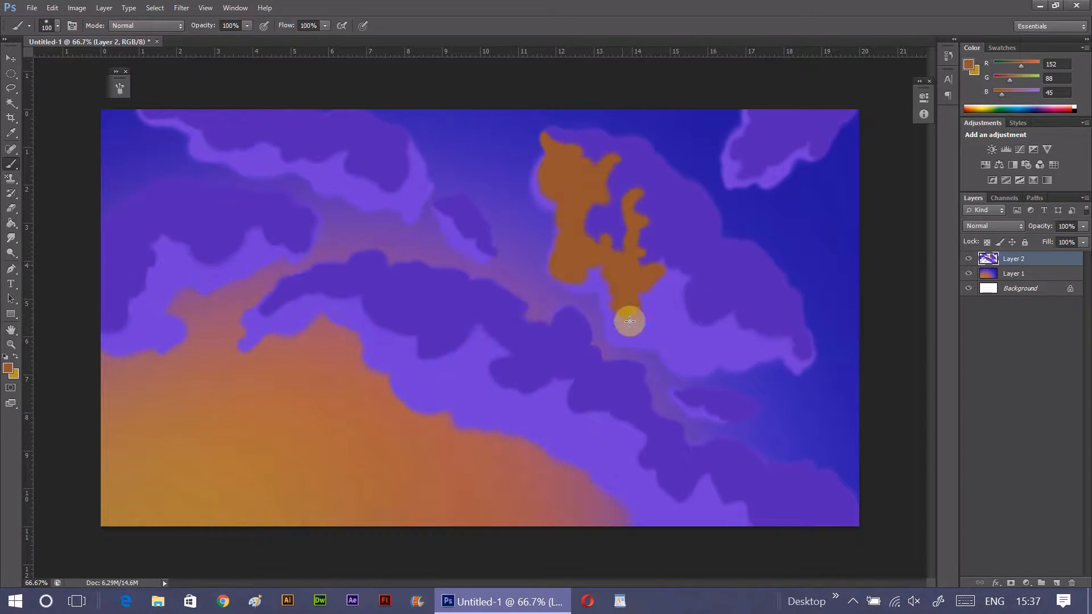
- Try a darker brown, RGB 132, 80, 46, on the large cloud's painted area
{"action": "left_click", "coordinate": [8, 369]}
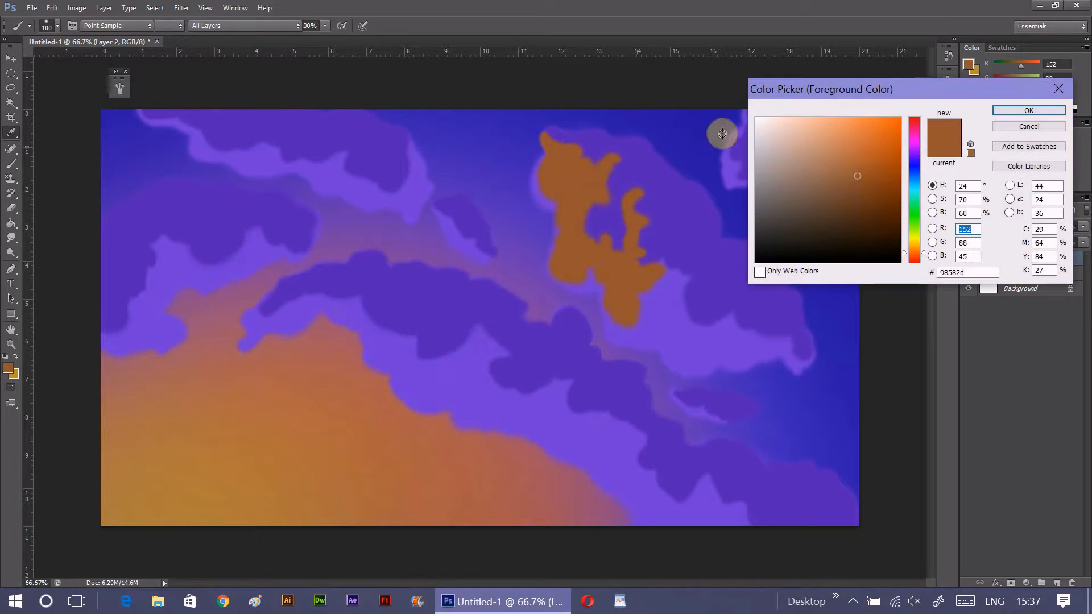
{"action": "left_click", "coordinate": [850, 190]}
{"action": "left_click", "coordinate": [1004, 110]}
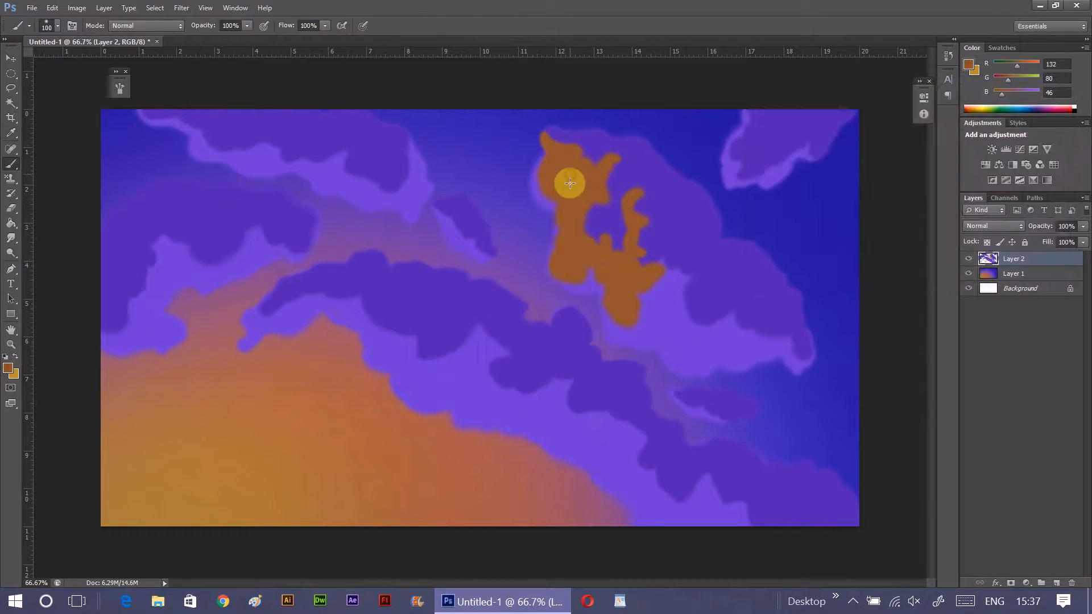
- Repaint the large cloud's lit side in brown, RGB 141, 88, 53, extending it with jagged ridges to the lower-right tip
{"action": "left_click", "coordinate": [8, 368]}
{"action": "left_click", "coordinate": [846, 183]}
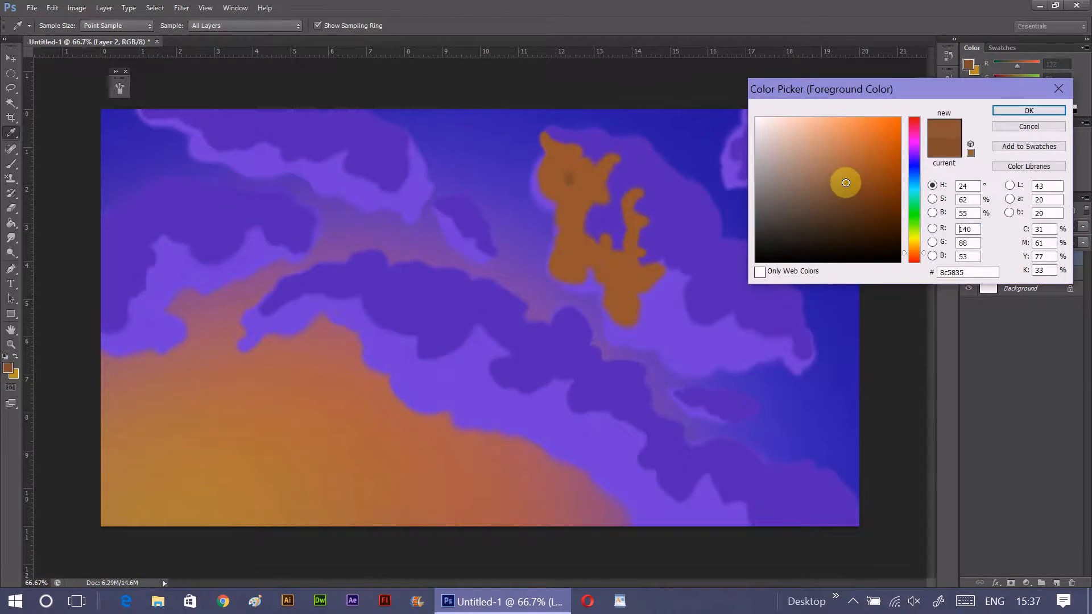
{"action": "left_click", "coordinate": [1024, 110]}
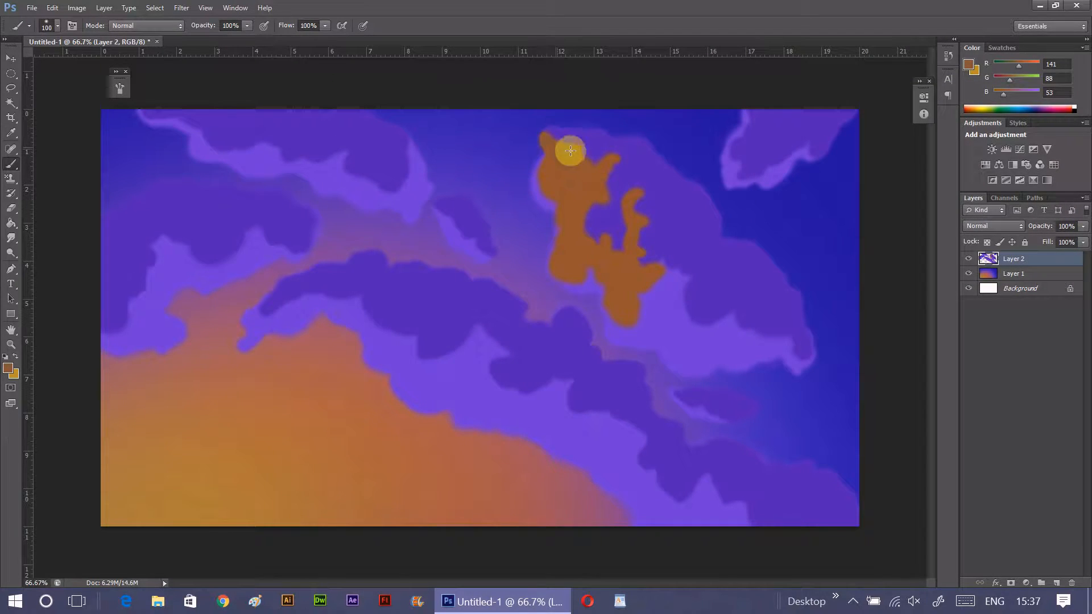
{"action": "mouse_move", "coordinate": [587, 164]}
{"action": "left_mouse_down"}
{"action": "mouse_move", "coordinate": [613, 160]}
{"action": "mouse_move", "coordinate": [599, 193]}
{"action": "mouse_move", "coordinate": [559, 181]}
{"action": "mouse_move", "coordinate": [585, 189]}
{"action": "mouse_move", "coordinate": [575, 231]}
{"action": "mouse_move", "coordinate": [563, 230]}
{"action": "mouse_move", "coordinate": [568, 268]}
{"action": "mouse_move", "coordinate": [609, 247]}
{"action": "mouse_move", "coordinate": [606, 232]}
{"action": "mouse_move", "coordinate": [624, 261]}
{"action": "mouse_move", "coordinate": [637, 248]}
{"action": "mouse_move", "coordinate": [633, 199]}
{"action": "mouse_move", "coordinate": [634, 277]}
{"action": "mouse_move", "coordinate": [646, 188]}
{"action": "mouse_move", "coordinate": [635, 235]}
{"action": "mouse_move", "coordinate": [630, 195]}
{"action": "mouse_move", "coordinate": [637, 280]}
{"action": "mouse_move", "coordinate": [614, 258]}
{"action": "mouse_move", "coordinate": [611, 268]}
{"action": "mouse_move", "coordinate": [619, 322]}
{"action": "mouse_move", "coordinate": [638, 325]}
{"action": "mouse_move", "coordinate": [637, 303]}
{"action": "mouse_move", "coordinate": [659, 283]}
{"action": "mouse_move", "coordinate": [670, 246]}
{"action": "mouse_move", "coordinate": [663, 252]}
{"action": "mouse_move", "coordinate": [679, 274]}
{"action": "left_mouse_up"}
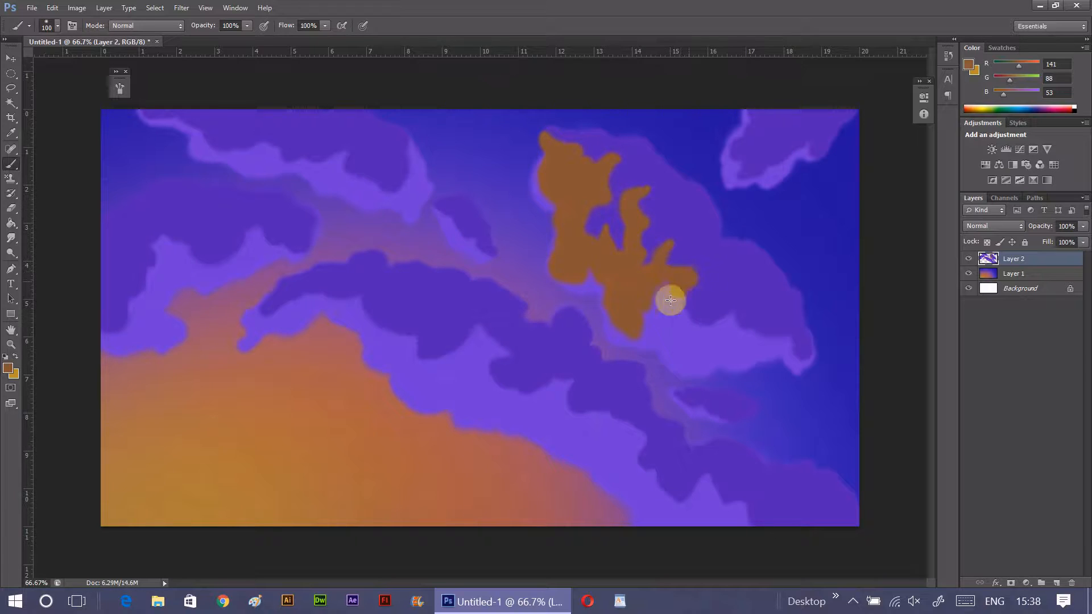
{"action": "mouse_move", "coordinate": [668, 310]}
{"action": "left_mouse_down"}
{"action": "mouse_move", "coordinate": [699, 324]}
{"action": "mouse_move", "coordinate": [725, 313]}
{"action": "mouse_move", "coordinate": [776, 336]}
{"action": "mouse_move", "coordinate": [799, 368]}
{"action": "mouse_move", "coordinate": [793, 359]}
{"action": "mouse_move", "coordinate": [802, 365]}
{"action": "mouse_move", "coordinate": [810, 342]}
{"action": "mouse_move", "coordinate": [799, 370]}
{"action": "mouse_move", "coordinate": [714, 324]}
{"action": "mouse_move", "coordinate": [654, 331]}
{"action": "mouse_move", "coordinate": [664, 313]}
{"action": "mouse_move", "coordinate": [713, 336]}
{"action": "mouse_move", "coordinate": [713, 352]}
{"action": "mouse_move", "coordinate": [732, 280]}
{"action": "mouse_move", "coordinate": [729, 314]}
{"action": "mouse_move", "coordinate": [753, 325]}
{"action": "left_mouse_up"}
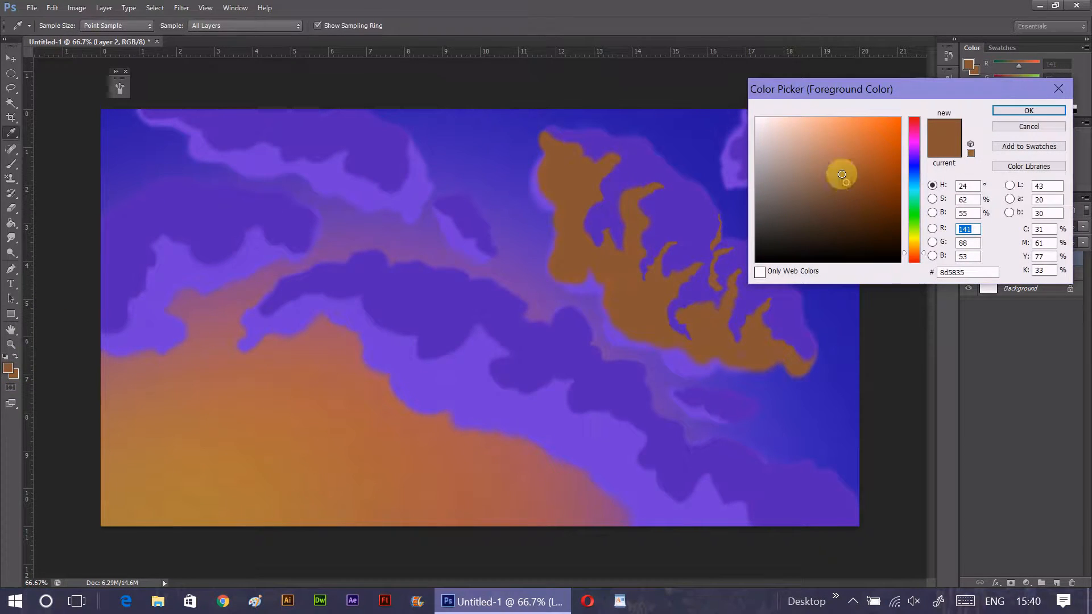
- Paint golden-yellow highlights, RGB 181, 144, 43, along the large cloud's lower-left edge and up its brown ridges
{"action": "mouse_move", "coordinate": [841, 171]}
{"action": "left_mouse_down"}
{"action": "mouse_move", "coordinate": [831, 154]}
{"action": "mouse_move", "coordinate": [867, 150]}
{"action": "left_mouse_up"}
{"action": "left_click", "coordinate": [908, 246]}
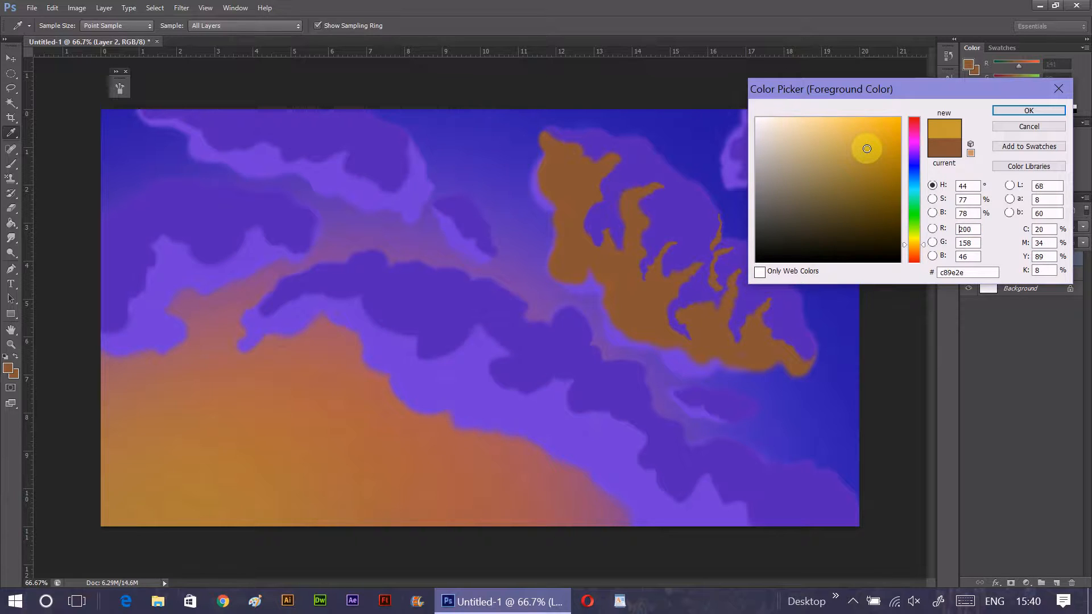
{"action": "left_click", "coordinate": [1005, 111]}
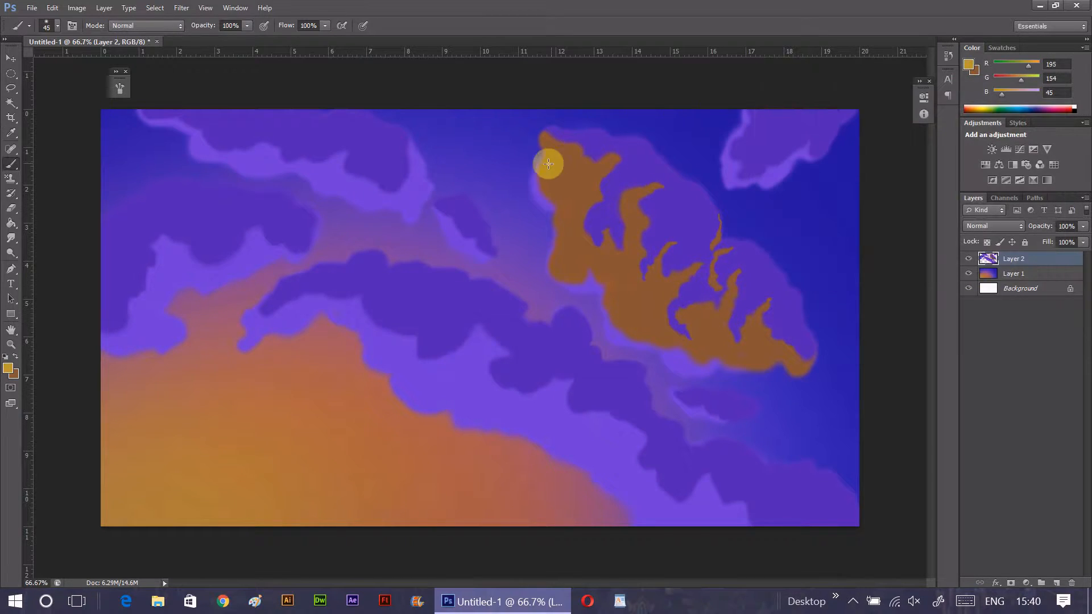
{"action": "left_click_drag", "start_coordinate": [546, 163], "coordinate": [544, 179]}
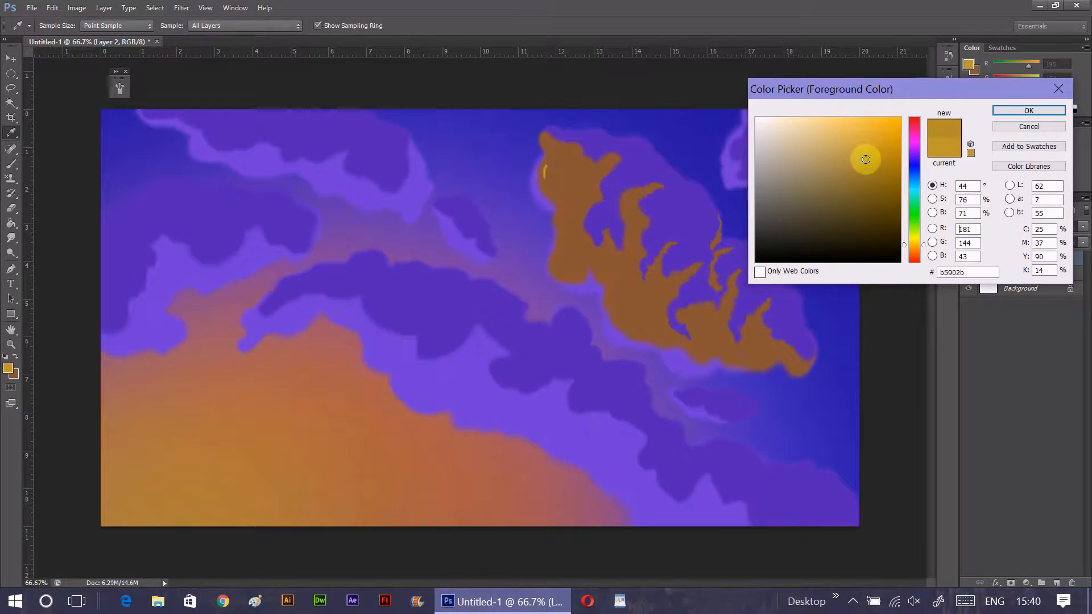
{"action": "left_click", "coordinate": [1002, 109]}
{"action": "mouse_move", "coordinate": [545, 161]}
{"action": "left_mouse_down"}
{"action": "mouse_move", "coordinate": [539, 182]}
{"action": "mouse_move", "coordinate": [552, 196]}
{"action": "mouse_move", "coordinate": [551, 230]}
{"action": "mouse_move", "coordinate": [572, 226]}
{"action": "mouse_move", "coordinate": [550, 251]}
{"action": "mouse_move", "coordinate": [557, 281]}
{"action": "mouse_move", "coordinate": [593, 290]}
{"action": "mouse_move", "coordinate": [596, 267]}
{"action": "mouse_move", "coordinate": [619, 274]}
{"action": "mouse_move", "coordinate": [602, 300]}
{"action": "mouse_move", "coordinate": [623, 318]}
{"action": "mouse_move", "coordinate": [609, 331]}
{"action": "mouse_move", "coordinate": [667, 338]}
{"action": "mouse_move", "coordinate": [659, 347]}
{"action": "mouse_move", "coordinate": [679, 366]}
{"action": "mouse_move", "coordinate": [720, 362]}
{"action": "mouse_move", "coordinate": [670, 338]}
{"action": "mouse_move", "coordinate": [695, 365]}
{"action": "mouse_move", "coordinate": [770, 360]}
{"action": "left_mouse_up"}
{"action": "mouse_move", "coordinate": [601, 256]}
{"action": "left_mouse_down"}
{"action": "mouse_move", "coordinate": [628, 298]}
{"action": "mouse_move", "coordinate": [680, 237]}
{"action": "mouse_move", "coordinate": [701, 321]}
{"action": "mouse_move", "coordinate": [703, 294]}
{"action": "mouse_move", "coordinate": [718, 339]}
{"action": "left_mouse_up"}
{"action": "left_click_drag", "start_coordinate": [730, 281], "coordinate": [749, 348]}
{"action": "left_click_drag", "start_coordinate": [770, 301], "coordinate": [745, 340]}
- Shade the large right-hand cloud's golden edge and ridges with a darker gold, RGB 164, 129, 35
{"action": "left_click", "coordinate": [8, 368]}
{"action": "left_click", "coordinate": [868, 169]}
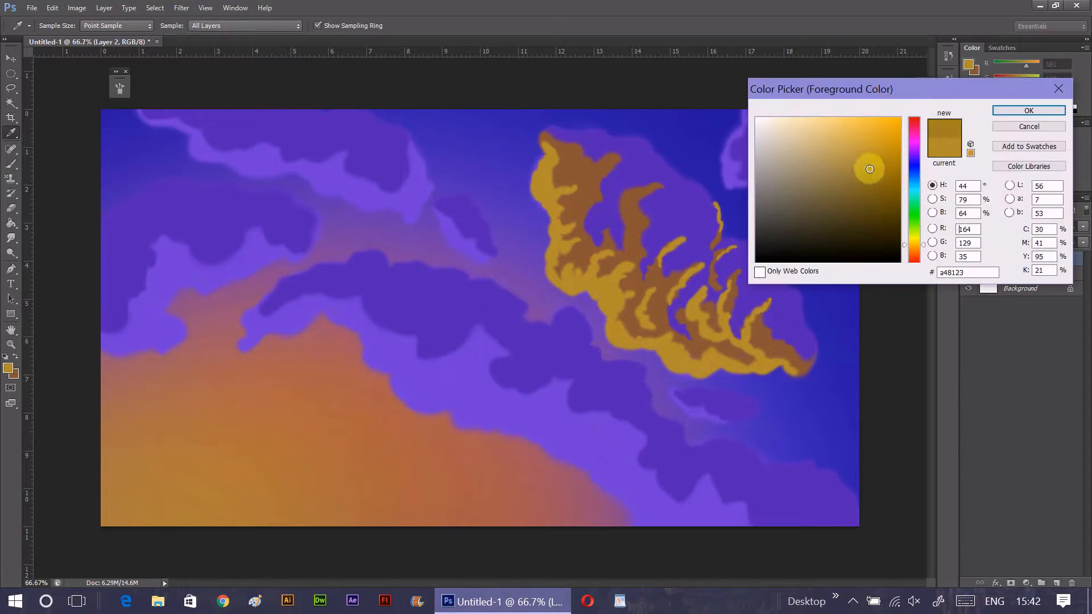
{"action": "left_click", "coordinate": [1028, 110]}
{"action": "left_click_drag", "start_coordinate": [552, 154], "coordinate": [545, 189]}
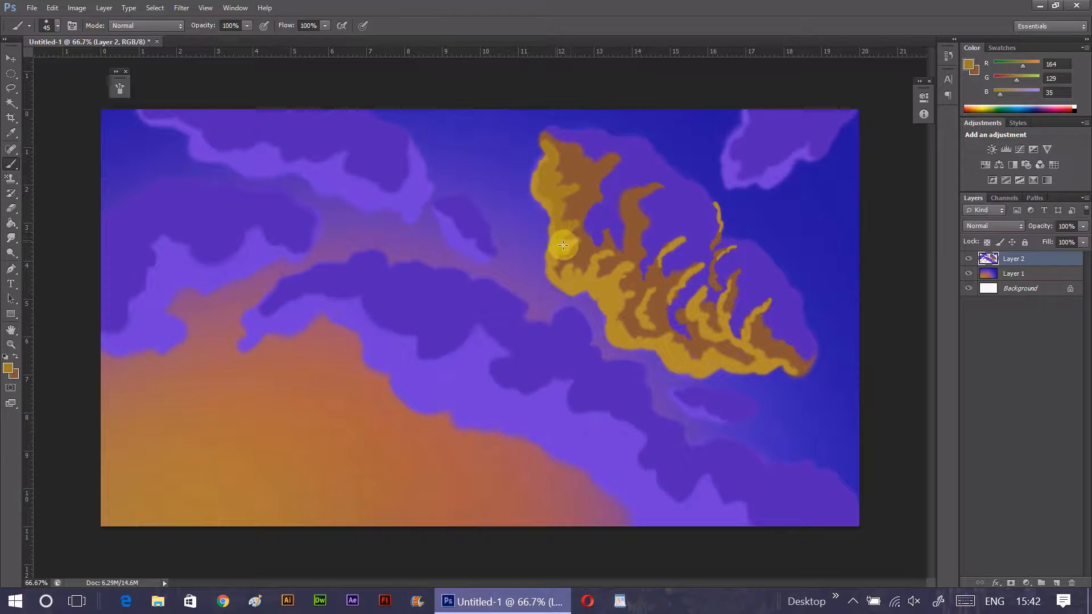
{"action": "mouse_move", "coordinate": [593, 272]}
{"action": "left_mouse_down"}
{"action": "mouse_move", "coordinate": [576, 289]}
{"action": "mouse_move", "coordinate": [568, 281]}
{"action": "mouse_move", "coordinate": [610, 287]}
{"action": "mouse_move", "coordinate": [593, 275]}
{"action": "mouse_move", "coordinate": [615, 320]}
{"action": "mouse_move", "coordinate": [609, 282]}
{"action": "mouse_move", "coordinate": [640, 269]}
{"action": "mouse_move", "coordinate": [621, 283]}
{"action": "mouse_move", "coordinate": [618, 296]}
{"action": "mouse_move", "coordinate": [636, 298]}
{"action": "mouse_move", "coordinate": [620, 312]}
{"action": "mouse_move", "coordinate": [582, 267]}
{"action": "mouse_move", "coordinate": [634, 319]}
{"action": "mouse_move", "coordinate": [620, 330]}
{"action": "mouse_move", "coordinate": [619, 320]}
{"action": "mouse_move", "coordinate": [637, 339]}
{"action": "mouse_move", "coordinate": [661, 335]}
{"action": "mouse_move", "coordinate": [685, 365]}
{"action": "mouse_move", "coordinate": [726, 347]}
{"action": "mouse_move", "coordinate": [719, 357]}
{"action": "mouse_move", "coordinate": [800, 375]}
{"action": "mouse_move", "coordinate": [812, 364]}
{"action": "mouse_move", "coordinate": [752, 340]}
{"action": "left_mouse_up"}
- Try a brighter violet, RGB 135, 57, 201, beside the large cloud's upper brown ridge
{"action": "key", "text": "i"}
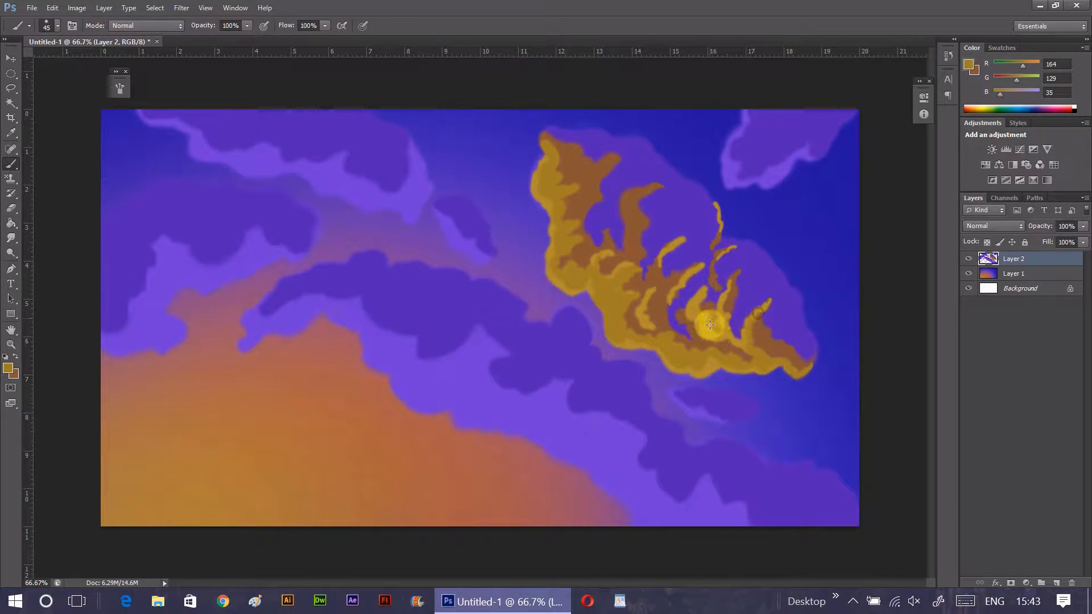
{"action": "left_click", "coordinate": [280, 309]}
{"action": "left_click", "coordinate": [8, 368]}
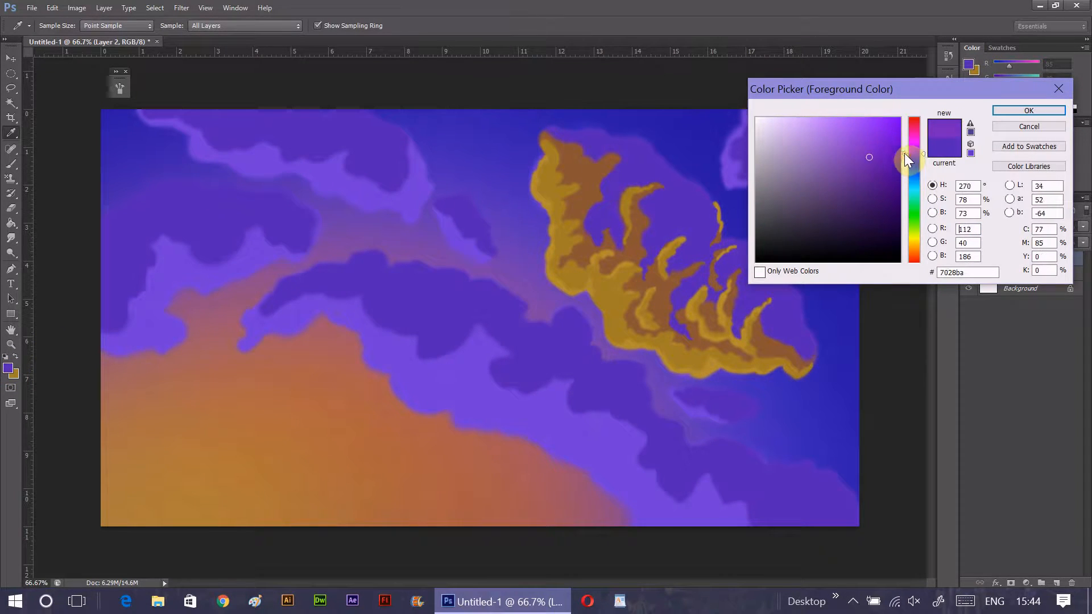
{"action": "left_click_drag", "start_coordinate": [863, 154], "coordinate": [858, 147]}
{"action": "key", "text": "Return"}
{"action": "key", "text": "b"}
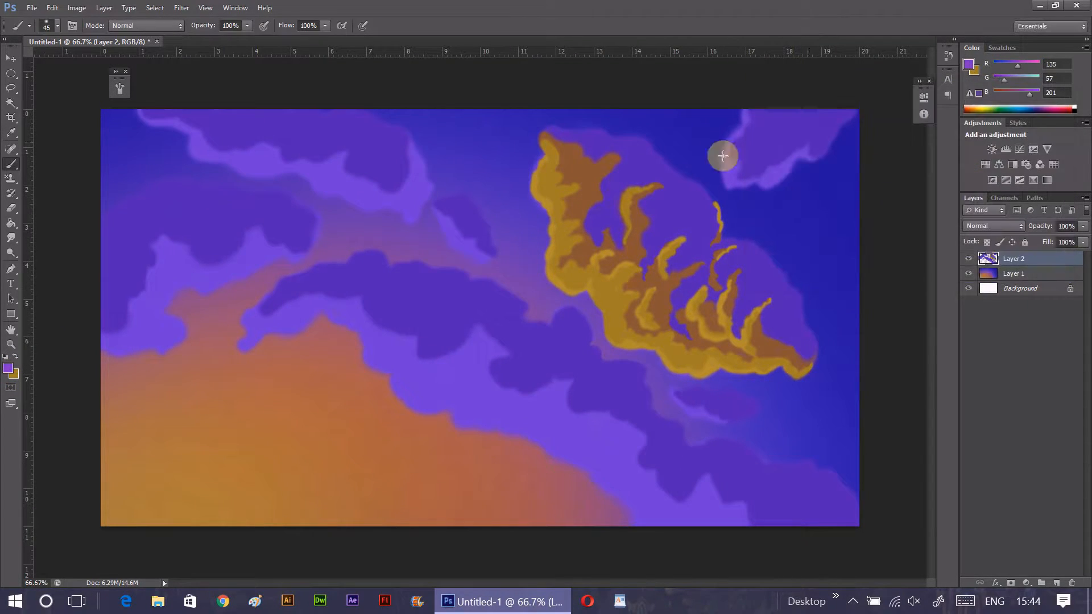
{"action": "left_click", "coordinate": [608, 169]}
- Paint transition strokes in magenta-purple, RGB 143, 61, 164, between the large cloud's brown ridges and its violet areas
{"action": "left_click", "coordinate": [8, 369]}
{"action": "left_click", "coordinate": [904, 149]}
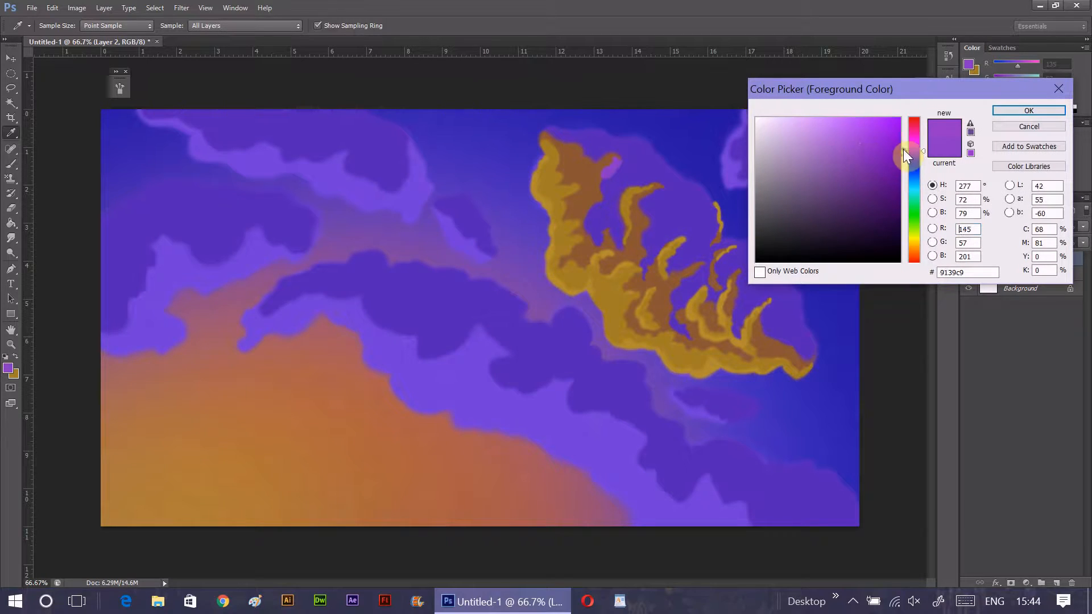
{"action": "left_click_drag", "start_coordinate": [855, 150], "coordinate": [852, 164]}
{"action": "left_click", "coordinate": [1029, 110]}
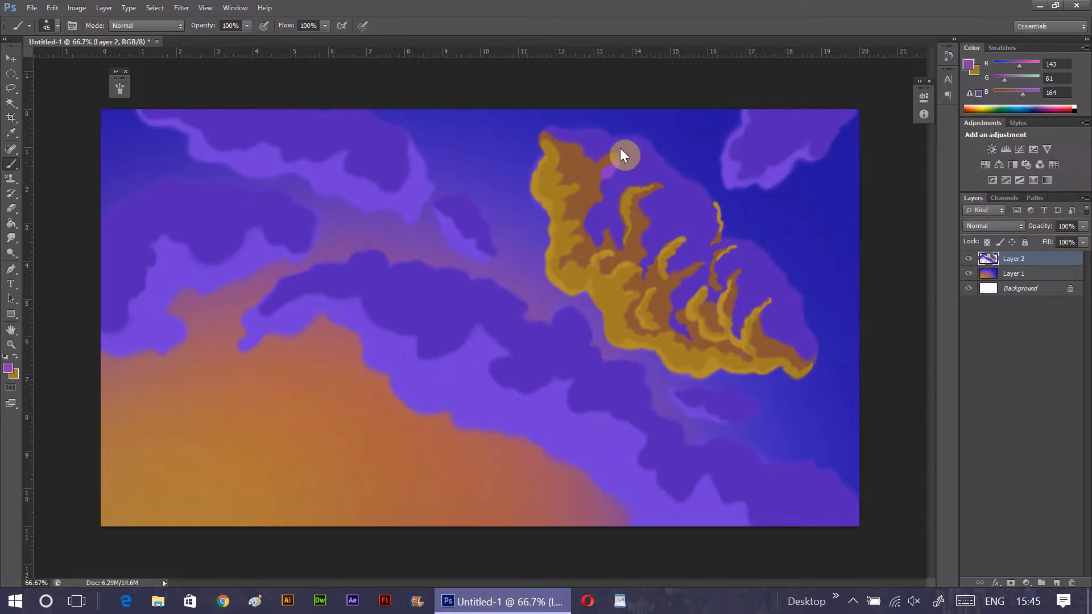
{"action": "left_click_drag", "start_coordinate": [615, 193], "coordinate": [599, 152]}
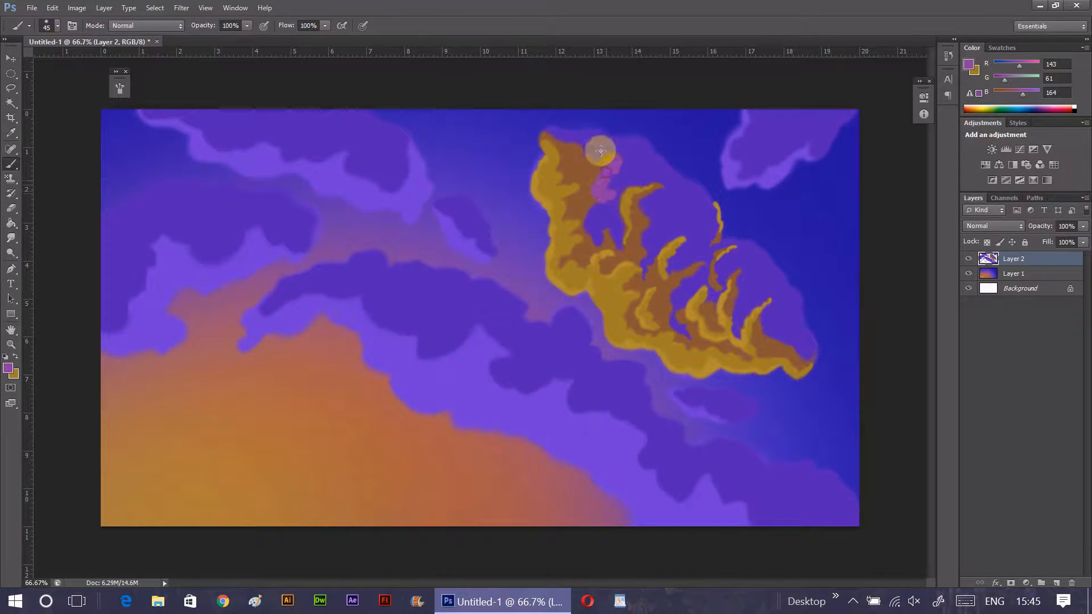
{"action": "left_click", "coordinate": [598, 237]}
{"action": "mouse_move", "coordinate": [654, 204]}
{"action": "left_mouse_down"}
{"action": "mouse_move", "coordinate": [645, 242]}
{"action": "mouse_move", "coordinate": [629, 214]}
{"action": "left_mouse_up"}
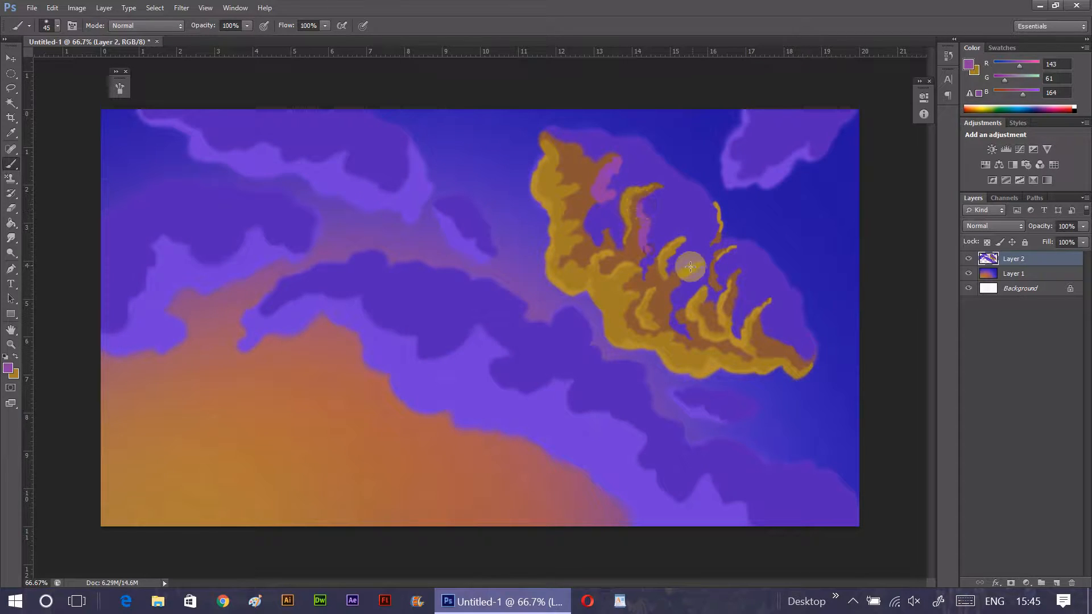
{"action": "mouse_move", "coordinate": [672, 303]}
{"action": "left_mouse_down"}
{"action": "mouse_move", "coordinate": [675, 278]}
{"action": "mouse_move", "coordinate": [736, 285]}
{"action": "mouse_move", "coordinate": [737, 326]}
{"action": "mouse_move", "coordinate": [799, 344]}
{"action": "left_mouse_up"}
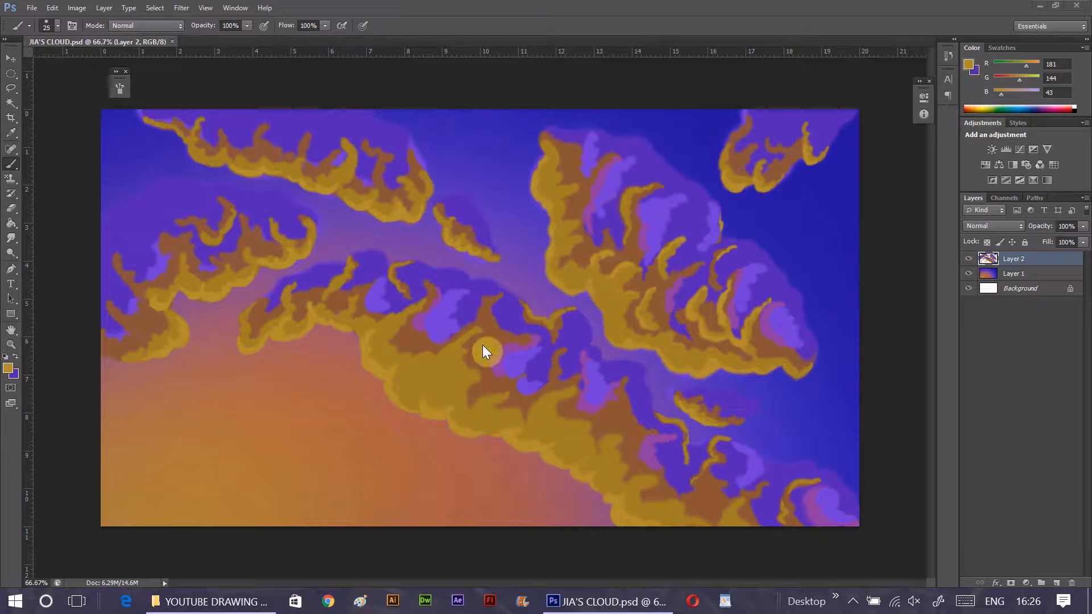
- Set the brush to 27% opacity and 26% flow for blending the large right-hand cloud up close
{"action": "left_click", "coordinate": [11, 344]}
{"action": "left_click_drag", "start_coordinate": [739, 230], "coordinate": [765, 245]}
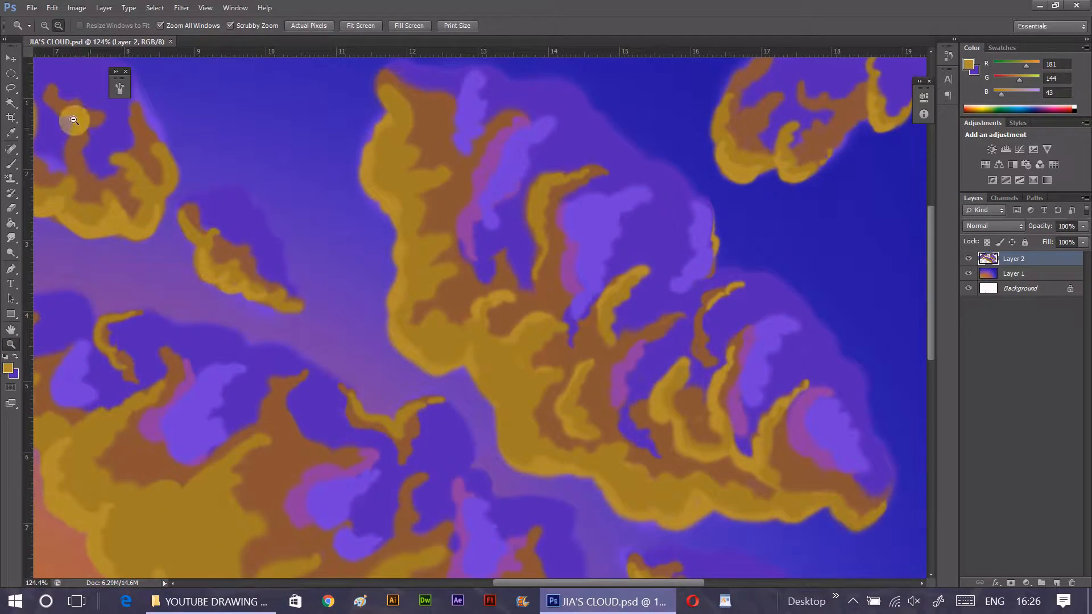
{"action": "key", "text": "b"}
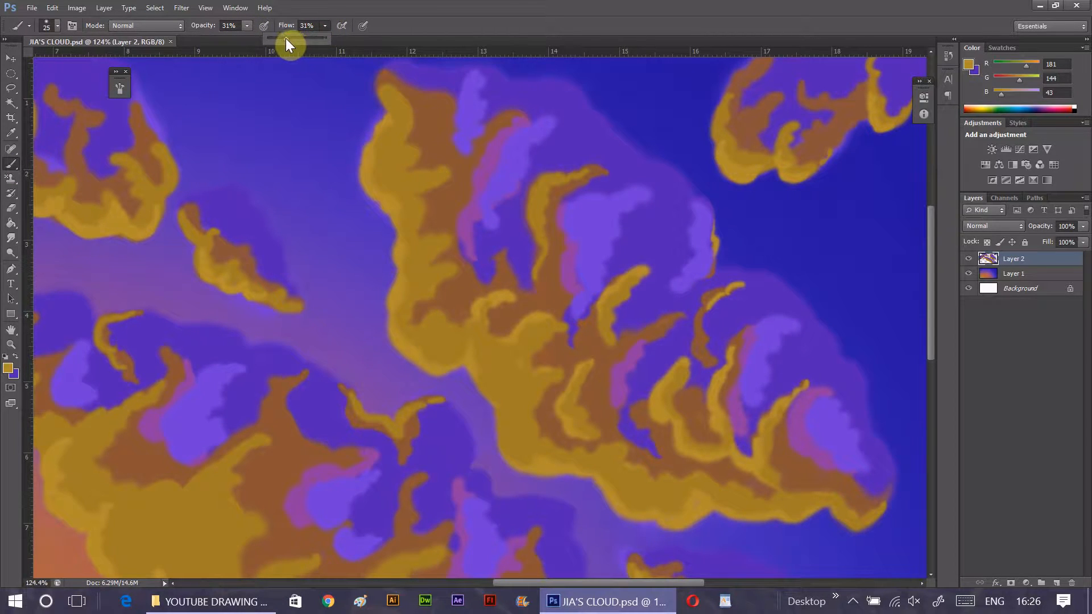
{"action": "left_click_drag", "start_coordinate": [285, 39], "coordinate": [245, 37]}
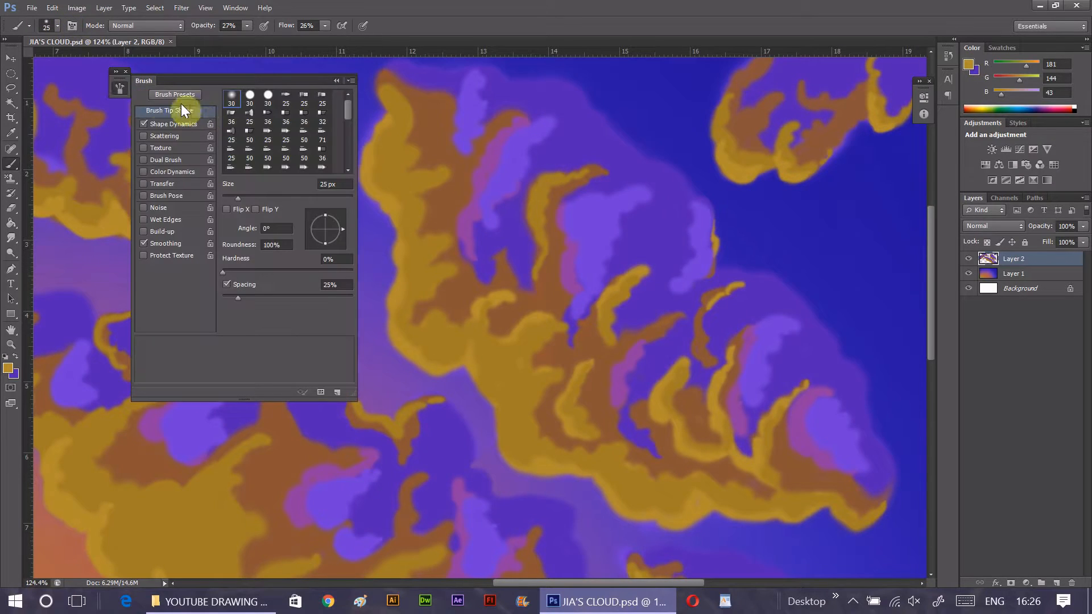
{"action": "left_click", "coordinate": [338, 81]}
{"action": "left_click", "coordinate": [11, 344]}
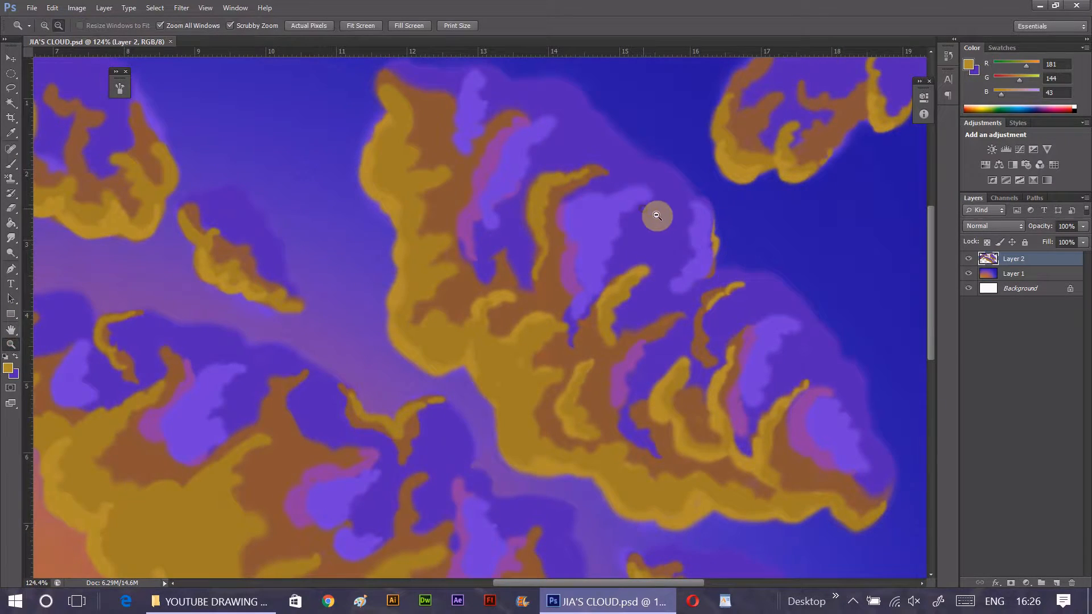
{"action": "left_click", "coordinate": [654, 215]}
{"action": "left_click", "coordinate": [16, 163]}
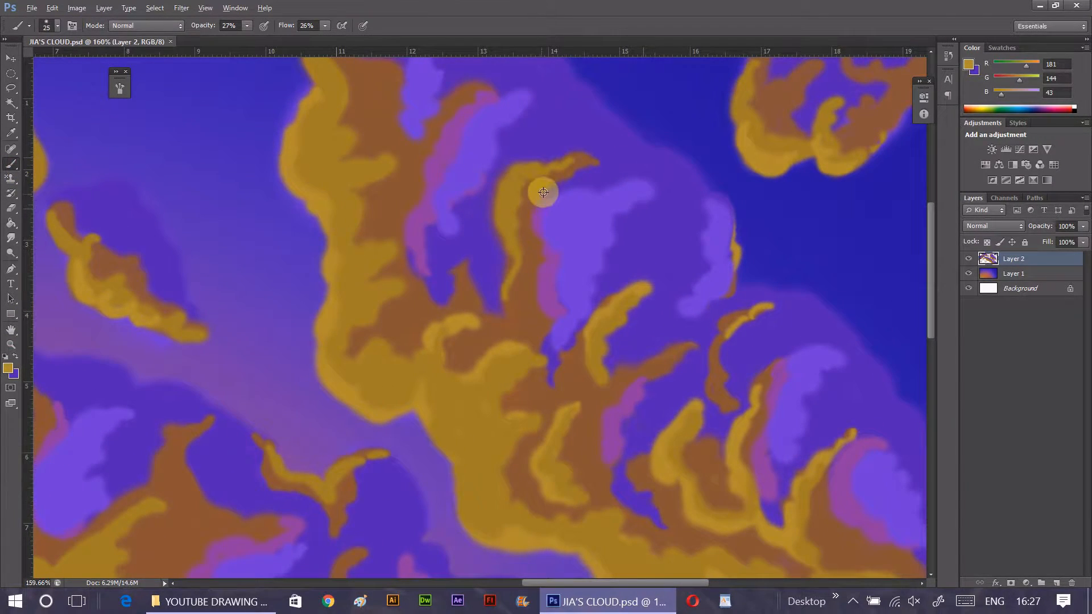
- Blend the tip of the large cloud's central golden ridge and the adjoining highlight edge with sampled violet, RGB 85, 40, 186
{"action": "left_click", "coordinate": [592, 136], "text": "alt"}
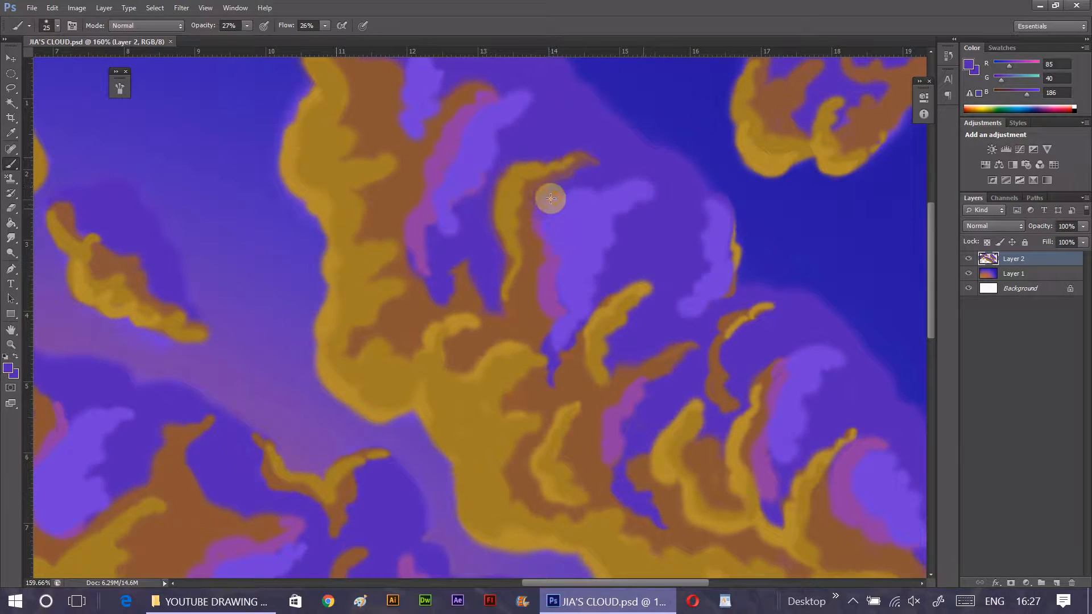
{"action": "left_click", "coordinate": [524, 216], "text": "alt"}
{"action": "left_click_drag", "start_coordinate": [538, 196], "coordinate": [613, 170]}
{"action": "mouse_move", "coordinate": [534, 191]}
{"action": "left_mouse_down"}
{"action": "mouse_move", "coordinate": [618, 166]}
{"action": "mouse_move", "coordinate": [572, 189]}
{"action": "mouse_move", "coordinate": [622, 183]}
{"action": "mouse_move", "coordinate": [655, 166]}
{"action": "mouse_move", "coordinate": [562, 197]}
{"action": "mouse_move", "coordinate": [664, 201]}
{"action": "mouse_move", "coordinate": [570, 196]}
{"action": "mouse_move", "coordinate": [544, 205]}
{"action": "mouse_move", "coordinate": [544, 227]}
{"action": "mouse_move", "coordinate": [564, 197]}
{"action": "left_mouse_up"}
{"action": "left_click", "coordinate": [654, 166], "text": "alt"}
{"action": "left_click", "coordinate": [622, 200], "text": "alt"}
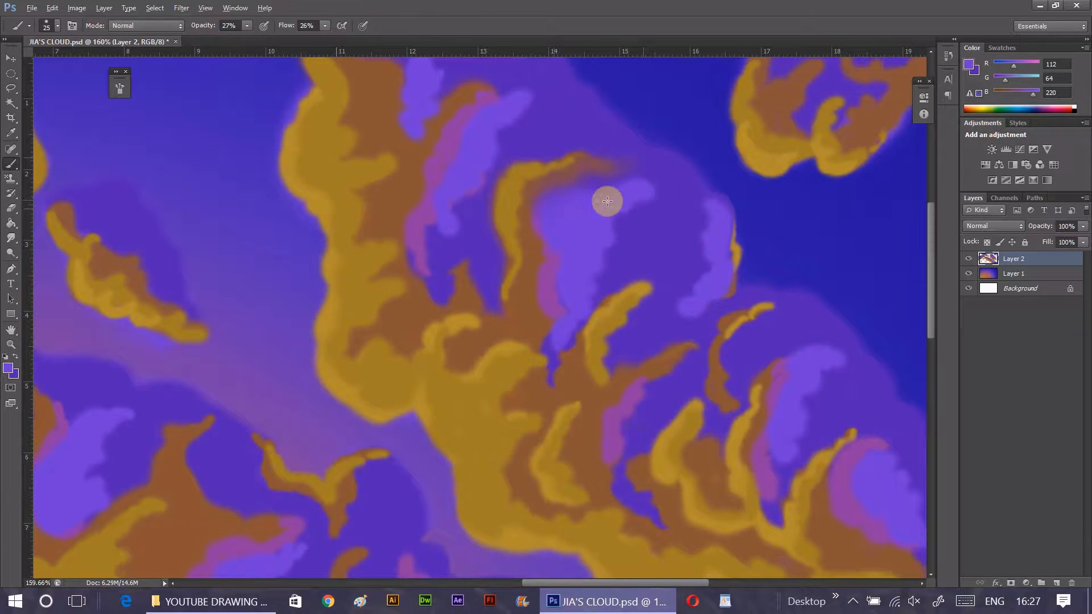
{"action": "left_click", "coordinate": [671, 188], "text": "alt"}
{"action": "mouse_move", "coordinate": [673, 190]}
{"action": "left_mouse_down"}
{"action": "mouse_move", "coordinate": [632, 206]}
{"action": "mouse_move", "coordinate": [650, 201]}
{"action": "left_mouse_up"}
{"action": "key", "text": "ctrl+z"}
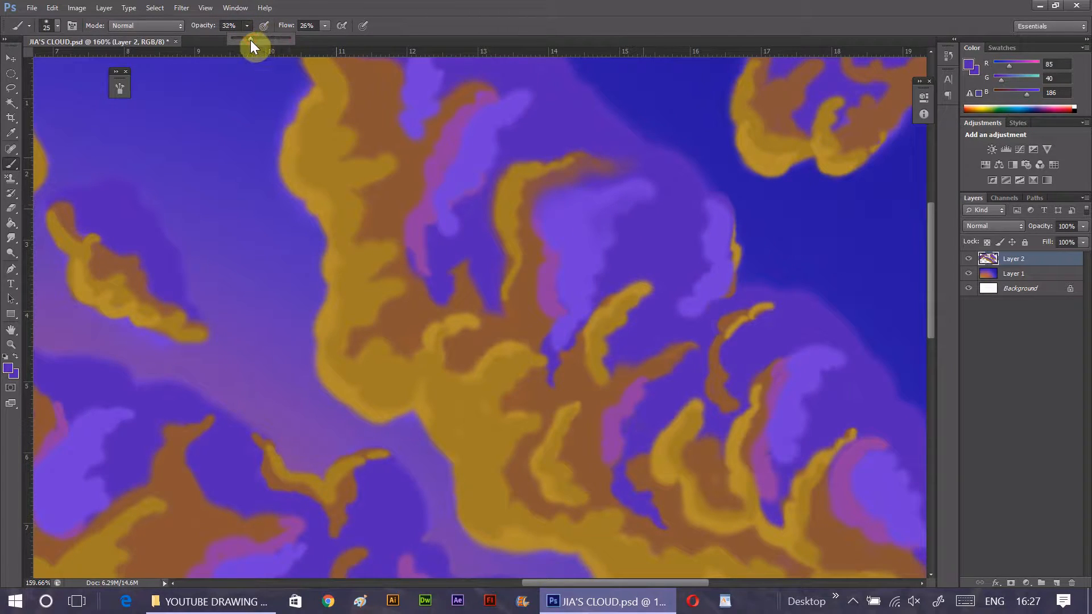
- Raise the brush to 32% opacity and 33% flow and soften the central light-violet highlight into the darker violet
{"action": "left_click_drag", "start_coordinate": [325, 26], "coordinate": [329, 36]}
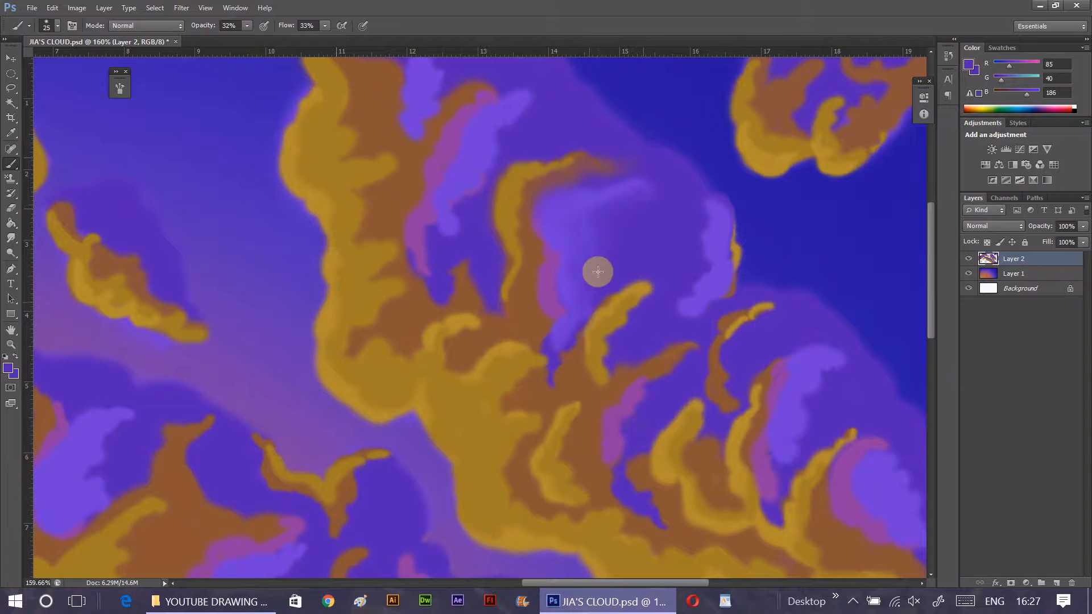
{"action": "left_click", "coordinate": [572, 237], "text": "alt"}
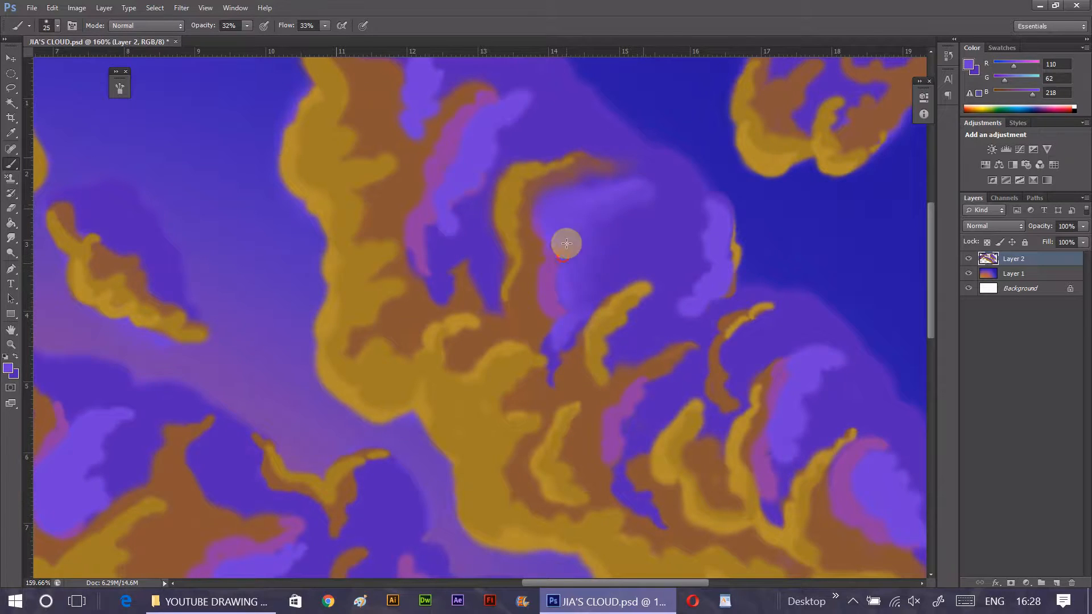
{"action": "left_click", "coordinate": [628, 205], "text": "alt"}
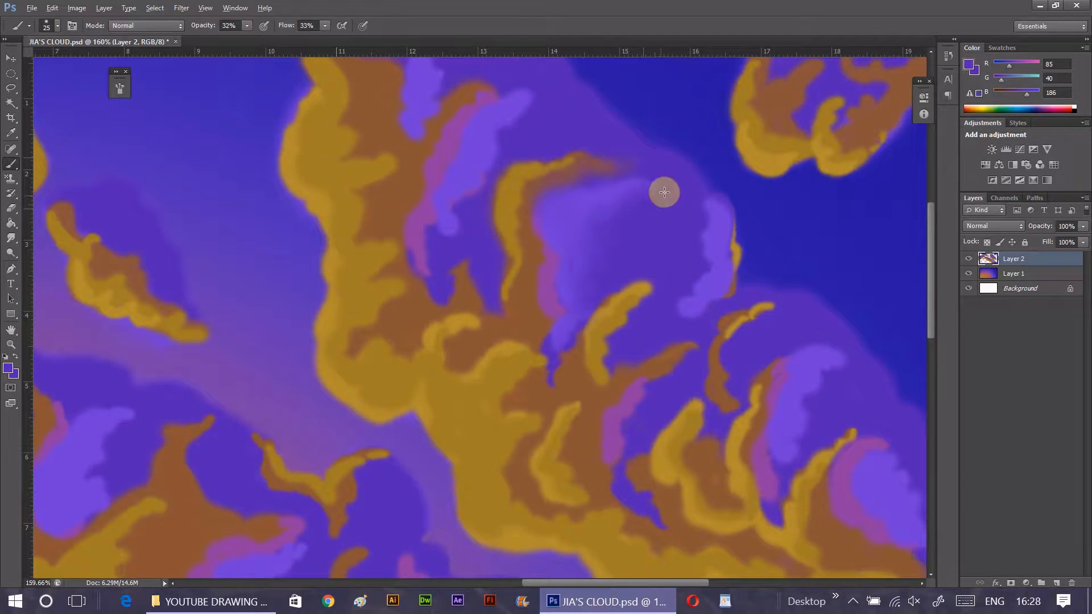
- Blend sampled magenta-purple, RGB 143, 61, 164, and brown, RGB 141, 88, 53, down the central highlight's left edge
{"action": "left_click", "coordinate": [546, 286], "text": "alt"}
{"action": "left_click_drag", "start_coordinate": [562, 237], "coordinate": [556, 295]}
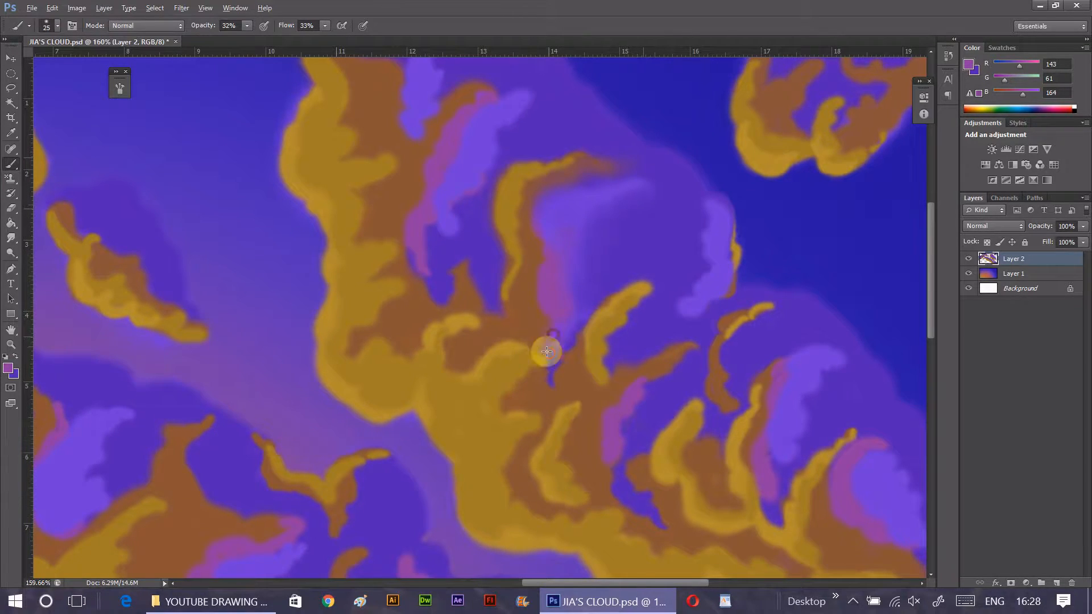
{"action": "mouse_move", "coordinate": [547, 351]}
{"action": "left_mouse_down"}
{"action": "mouse_move", "coordinate": [553, 326]}
{"action": "mouse_move", "coordinate": [566, 330]}
{"action": "mouse_move", "coordinate": [561, 253]}
{"action": "mouse_move", "coordinate": [570, 305]}
{"action": "mouse_move", "coordinate": [564, 342]}
{"action": "mouse_move", "coordinate": [549, 353]}
{"action": "mouse_move", "coordinate": [543, 340]}
{"action": "mouse_move", "coordinate": [554, 381]}
{"action": "mouse_move", "coordinate": [571, 334]}
{"action": "left_mouse_up"}
{"action": "left_click", "coordinate": [553, 371], "text": "alt"}
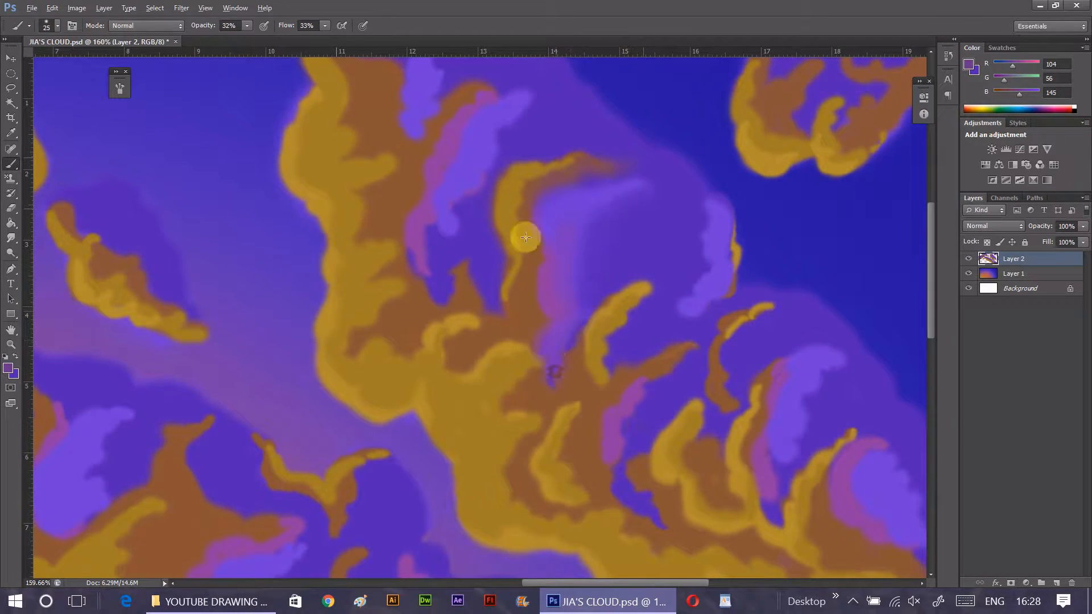
{"action": "left_click", "coordinate": [520, 285], "text": "alt"}
{"action": "mouse_move", "coordinate": [541, 254]}
{"action": "left_mouse_down"}
{"action": "mouse_move", "coordinate": [553, 194]}
{"action": "mouse_move", "coordinate": [538, 270]}
{"action": "mouse_move", "coordinate": [551, 316]}
{"action": "mouse_move", "coordinate": [544, 354]}
{"action": "left_mouse_up"}
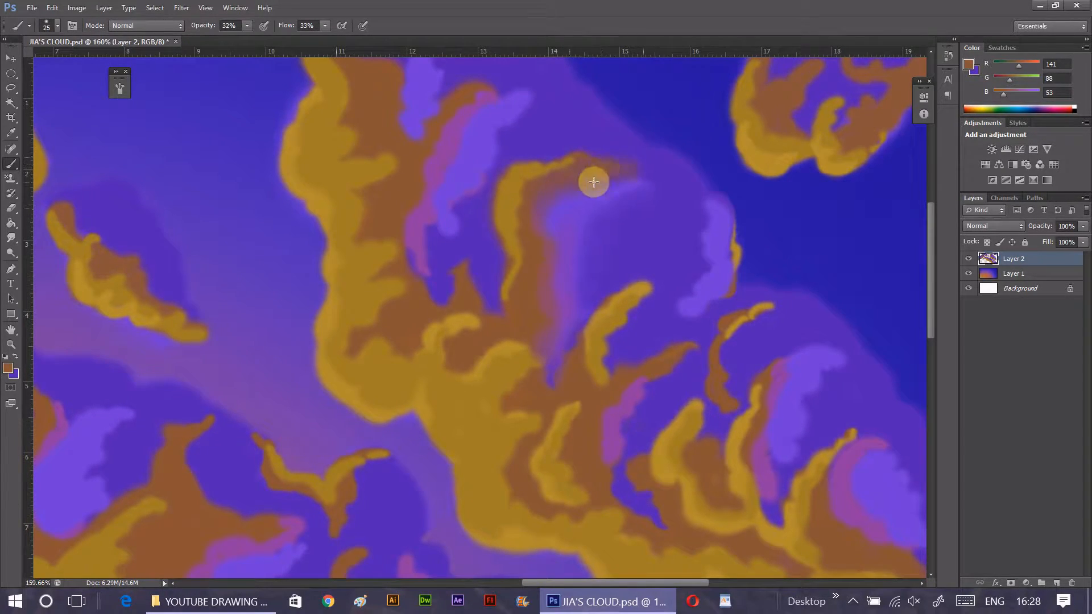
- Smooth the central ridge's gold, brown and violet bands into each other with sampled in-between colours and a smaller 15 px brush
{"action": "left_click", "coordinate": [582, 205], "text": "alt"}
{"action": "mouse_move", "coordinate": [632, 179]}
{"action": "left_mouse_down"}
{"action": "mouse_move", "coordinate": [616, 207]}
{"action": "mouse_move", "coordinate": [639, 166]}
{"action": "mouse_move", "coordinate": [593, 200]}
{"action": "mouse_move", "coordinate": [629, 231]}
{"action": "left_mouse_up"}
{"action": "left_click", "coordinate": [634, 224], "text": "alt"}
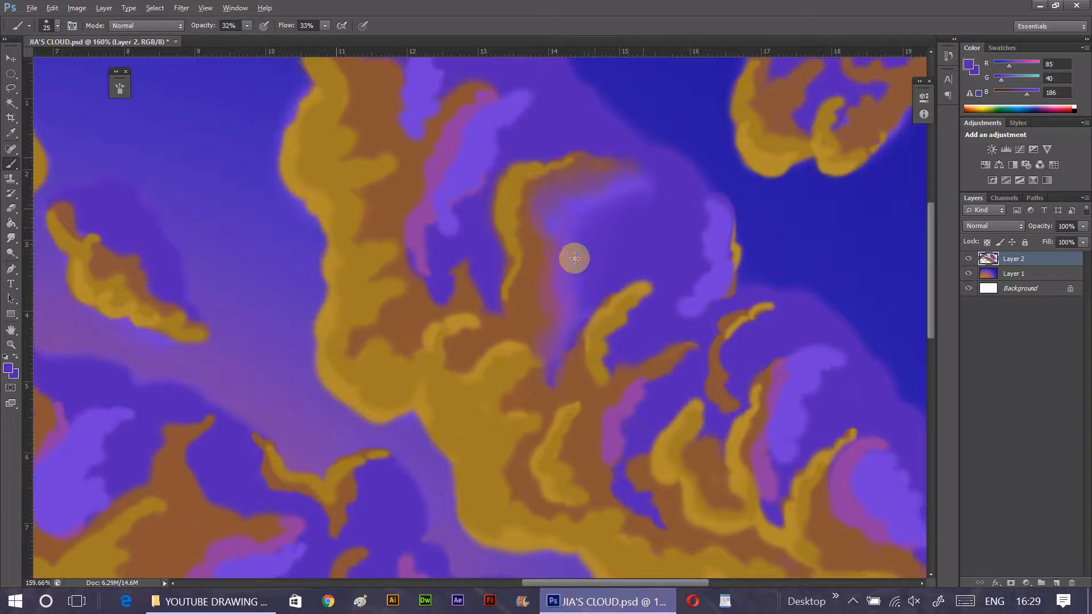
{"action": "left_click", "coordinate": [566, 206], "text": "alt"}
{"action": "mouse_move", "coordinate": [537, 215]}
{"action": "left_mouse_down"}
{"action": "mouse_move", "coordinate": [554, 230]}
{"action": "mouse_move", "coordinate": [534, 217]}
{"action": "mouse_move", "coordinate": [537, 350]}
{"action": "mouse_move", "coordinate": [520, 222]}
{"action": "mouse_move", "coordinate": [506, 212]}
{"action": "mouse_move", "coordinate": [560, 186]}
{"action": "mouse_move", "coordinate": [549, 181]}
{"action": "mouse_move", "coordinate": [579, 160]}
{"action": "mouse_move", "coordinate": [528, 206]}
{"action": "mouse_move", "coordinate": [518, 317]}
{"action": "mouse_move", "coordinate": [520, 279]}
{"action": "mouse_move", "coordinate": [520, 304]}
{"action": "mouse_move", "coordinate": [547, 289]}
{"action": "mouse_move", "coordinate": [537, 263]}
{"action": "mouse_move", "coordinate": [513, 307]}
{"action": "mouse_move", "coordinate": [506, 180]}
{"action": "mouse_move", "coordinate": [516, 282]}
{"action": "mouse_move", "coordinate": [496, 216]}
{"action": "mouse_move", "coordinate": [518, 175]}
{"action": "mouse_move", "coordinate": [517, 210]}
{"action": "mouse_move", "coordinate": [525, 175]}
{"action": "mouse_move", "coordinate": [541, 181]}
{"action": "mouse_move", "coordinate": [541, 239]}
{"action": "left_mouse_up"}
{"action": "left_click", "coordinate": [533, 239], "text": "alt"}
{"action": "left_click", "coordinate": [520, 223], "text": "alt"}
{"action": "left_click_drag", "start_coordinate": [523, 238], "coordinate": [515, 190]}
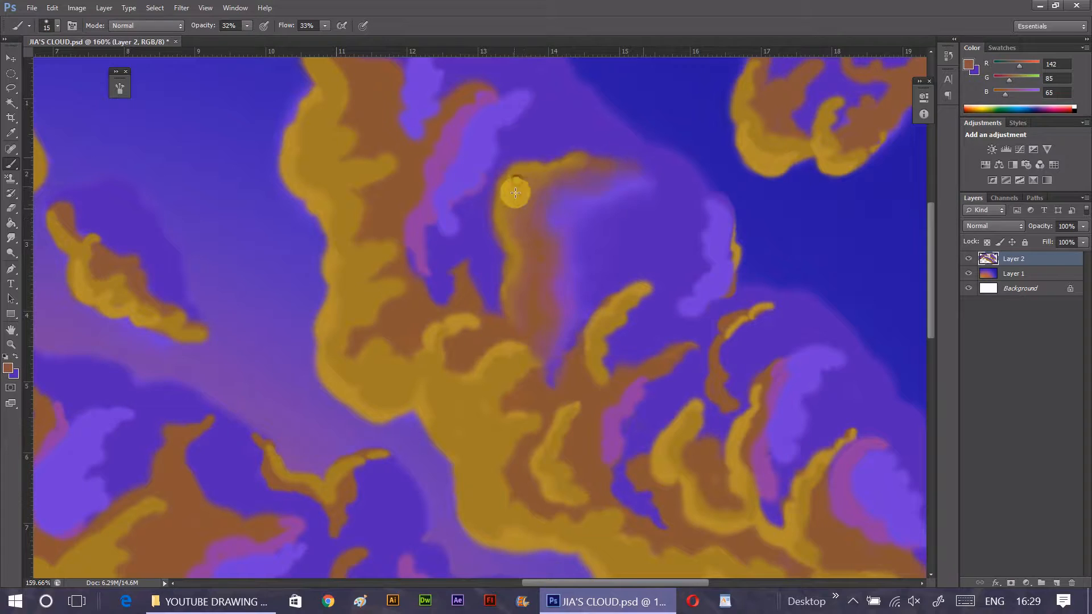
- Spread soft violet, RGB 113, 62, 201, from the central highlight across the puff toward the cloud's right edge
{"action": "left_click", "coordinate": [614, 245], "text": "alt"}
{"action": "key", "text": "]"}
{"action": "mouse_move", "coordinate": [614, 245]}
{"action": "left_mouse_down"}
{"action": "mouse_move", "coordinate": [642, 211]}
{"action": "mouse_move", "coordinate": [590, 272]}
{"action": "mouse_move", "coordinate": [600, 240]}
{"action": "mouse_move", "coordinate": [677, 200]}
{"action": "left_mouse_up"}
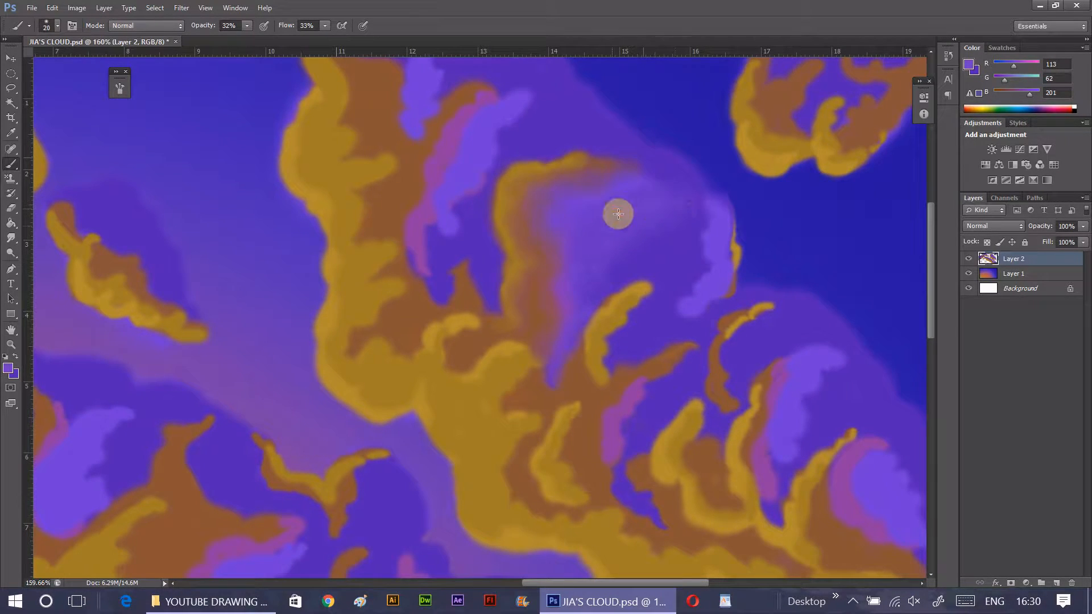
{"action": "key", "text": "bracketright"}
{"action": "key", "text": "bracketright"}
{"action": "key", "text": "bracketleft"}
{"action": "key", "text": "bracketleft"}
{"action": "key", "text": "bracketleft"}
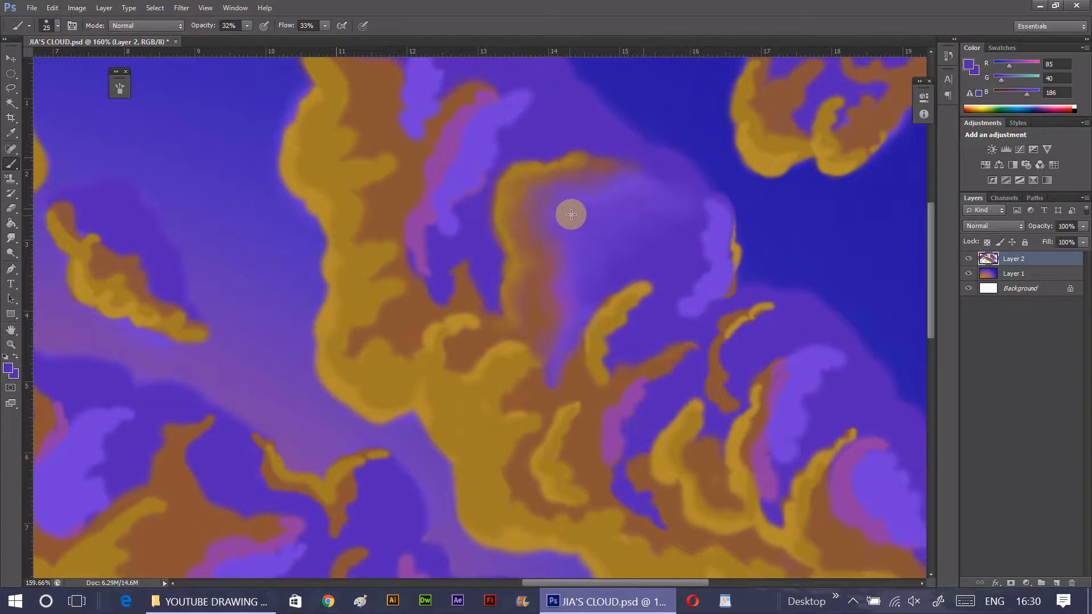
- Refine the puff's brown-to-violet transition with sampled reddish brown, RGB 142, 84, 73, and neighbouring violets
{"action": "left_click", "coordinate": [550, 294], "text": "alt"}
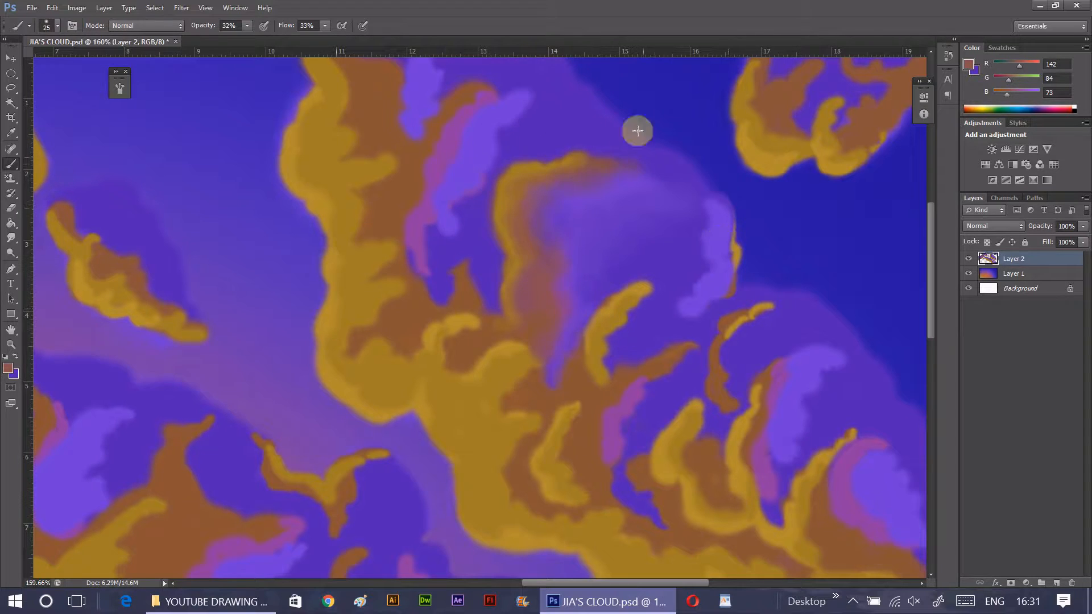
{"action": "left_click", "coordinate": [658, 173], "text": "alt"}
{"action": "left_click", "coordinate": [592, 199], "text": "alt"}
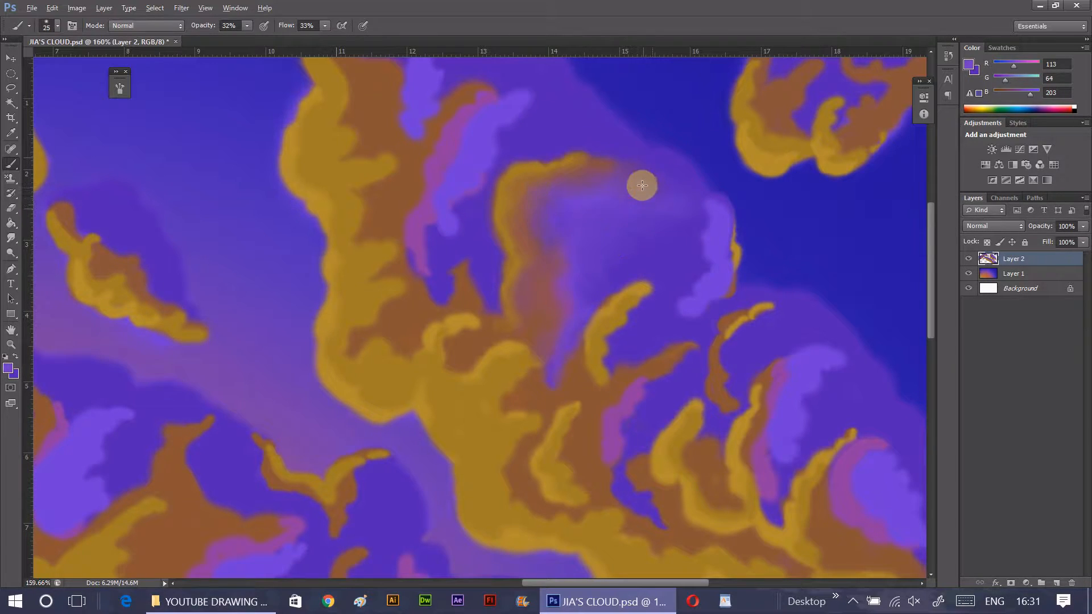
{"action": "left_click", "coordinate": [546, 307], "text": "alt"}
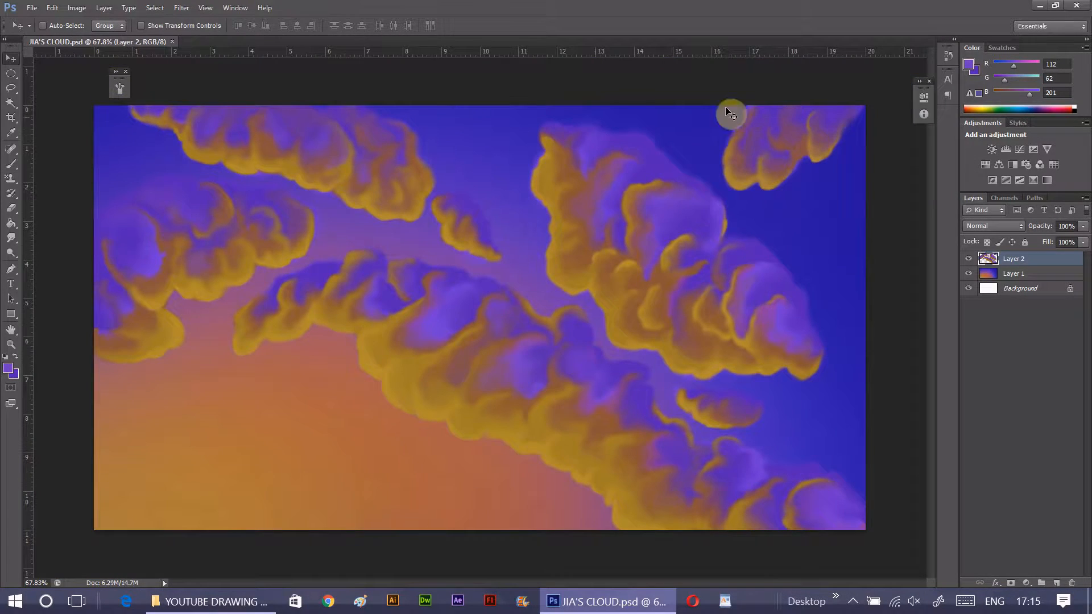
- Lasso the large right-hand cloud and cut it onto its own new layer
{"action": "left_click", "coordinate": [12, 89]}
{"action": "mouse_move", "coordinate": [523, 125]}
{"action": "left_mouse_down"}
{"action": "mouse_move", "coordinate": [521, 195]}
{"action": "mouse_move", "coordinate": [559, 298]}
{"action": "left_mouse_up"}
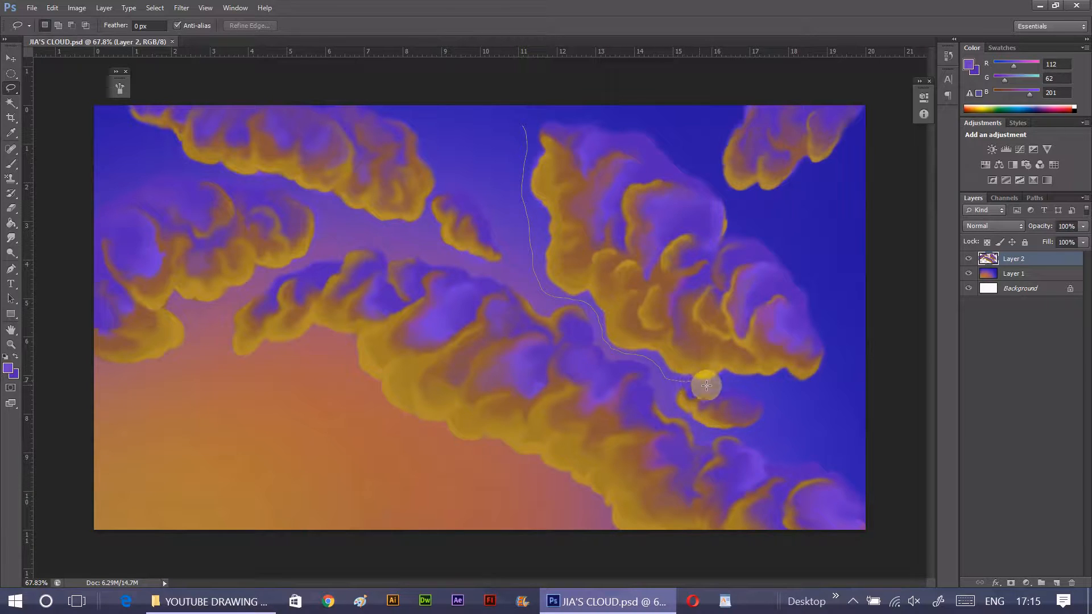
{"action": "mouse_move", "coordinate": [745, 385]}
{"action": "left_mouse_down"}
{"action": "mouse_move", "coordinate": [834, 315]}
{"action": "mouse_move", "coordinate": [764, 221]}
{"action": "mouse_move", "coordinate": [631, 113]}
{"action": "mouse_move", "coordinate": [531, 121]}
{"action": "left_mouse_up"}
{"action": "right_click", "coordinate": [659, 290]}
{"action": "left_click", "coordinate": [733, 355]}
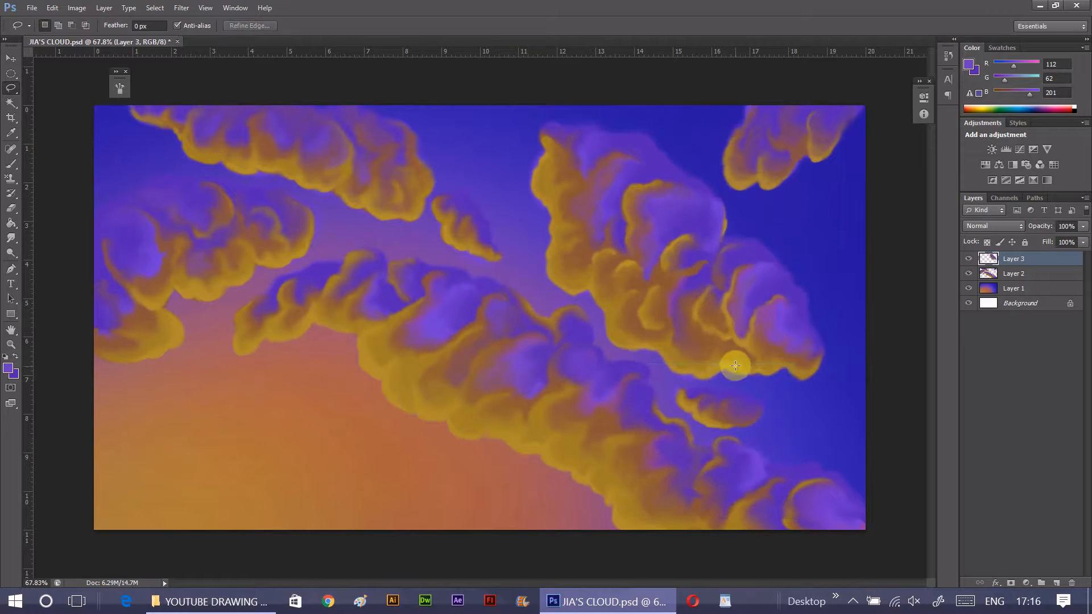
- Lasso the small upper-right corner cloud on Layer 2 and cut it onto its own new layer
{"action": "left_click_drag", "start_coordinate": [733, 106], "coordinate": [715, 153]}
{"action": "mouse_move", "coordinate": [736, 198]}
{"action": "left_mouse_down"}
{"action": "mouse_move", "coordinate": [799, 201]}
{"action": "mouse_move", "coordinate": [867, 121]}
{"action": "mouse_move", "coordinate": [765, 83]}
{"action": "left_mouse_up"}
{"action": "key", "text": "alt+bracketleft"}
{"action": "right_click", "coordinate": [802, 141]}
{"action": "left_click", "coordinate": [884, 284]}
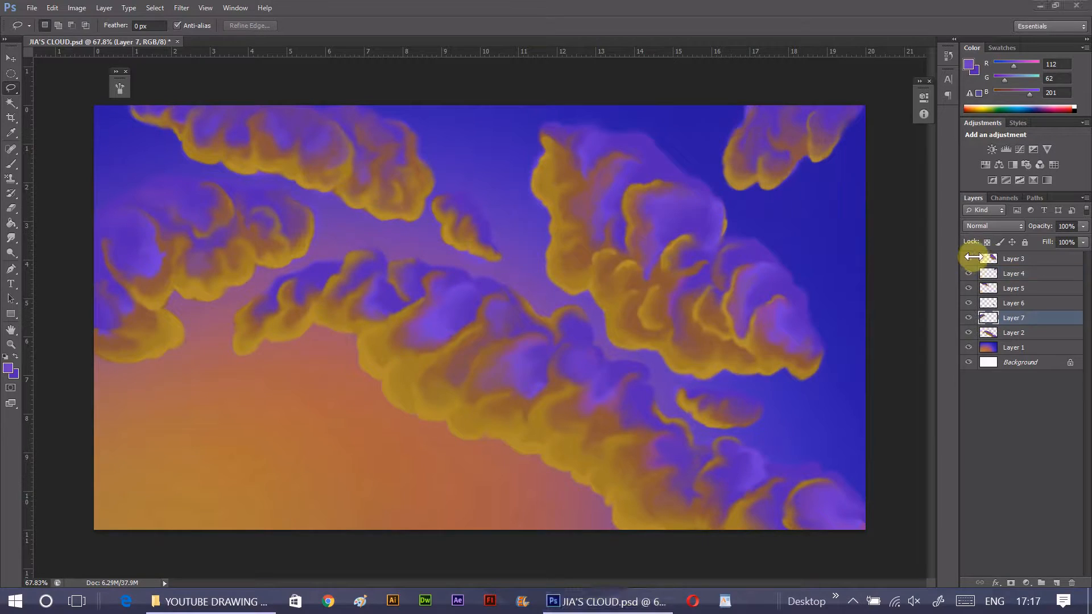
- Check the cloud separation by toggling layer visibility and test-moving the long central cloud on Layer 2
{"action": "left_click", "coordinate": [969, 259]}
{"action": "mouse_move", "coordinate": [974, 275]}
{"action": "left_mouse_down"}
{"action": "mouse_move", "coordinate": [966, 336]}
{"action": "mouse_move", "coordinate": [970, 257]}
{"action": "left_mouse_up"}
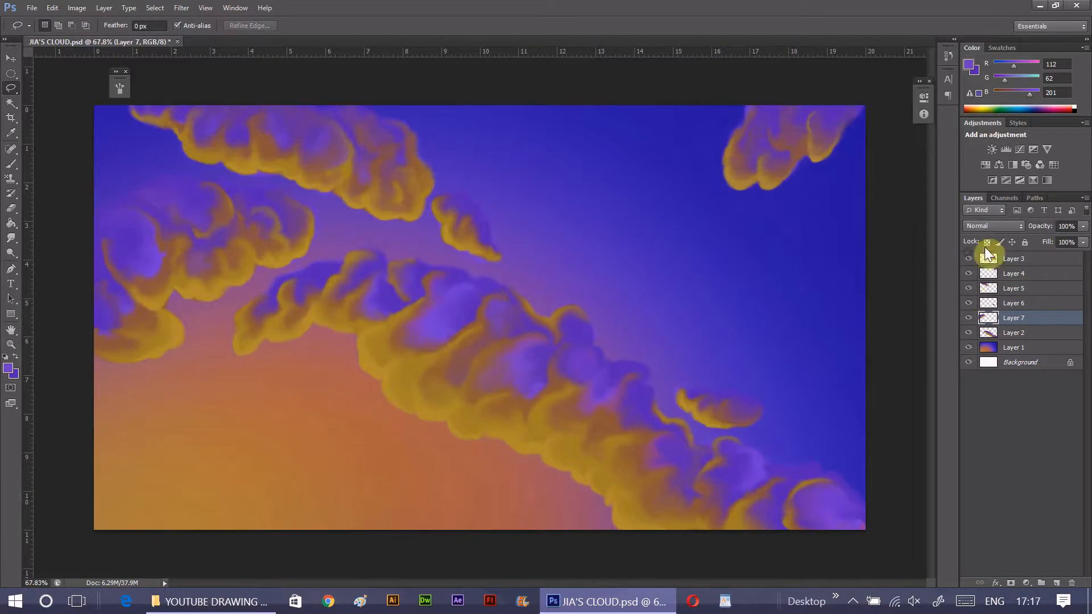
{"action": "key", "text": "alt+bracketleft"}
{"action": "key", "text": "v"}
{"action": "left_click_drag", "start_coordinate": [541, 405], "coordinate": [673, 280]}
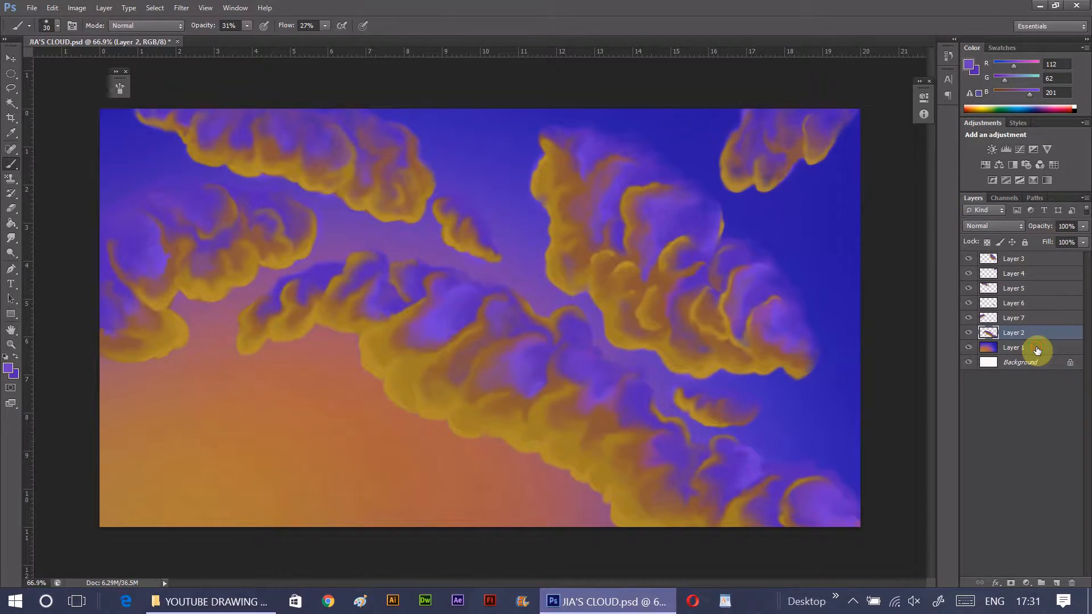
- Add a new empty layer directly above the sky on Layer 1, beneath all the cloud layers
{"action": "left_click", "coordinate": [1035, 347]}
{"action": "left_click", "coordinate": [1056, 582]}
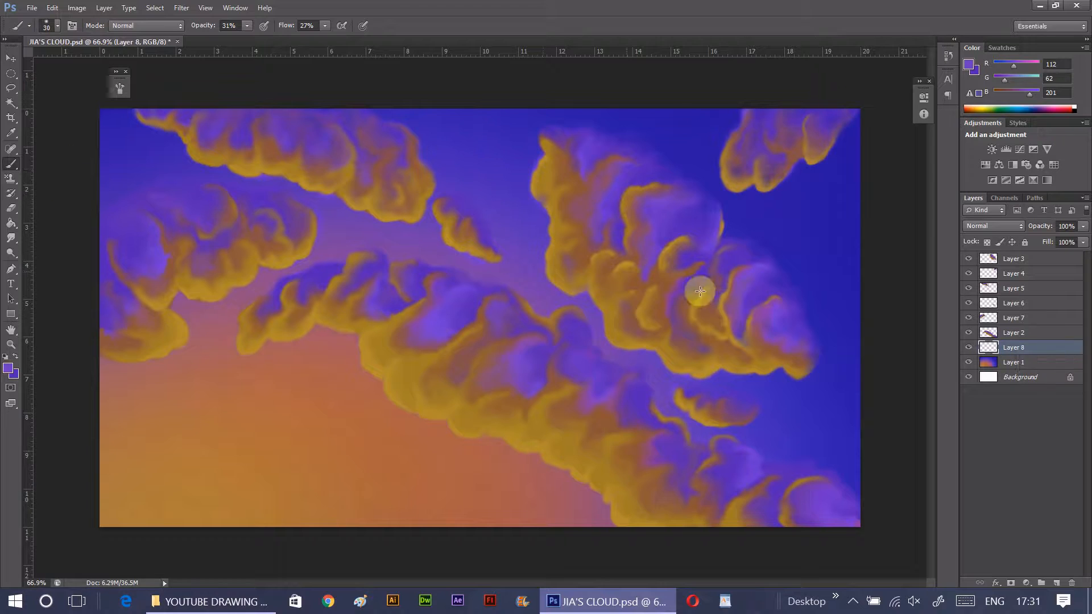
- Sample a violet from the large cloud and set a 30 px brush with 100% opacity and flow and Shape Dynamics enabled
{"action": "left_click", "coordinate": [775, 284], "text": "alt"}
{"action": "left_click", "coordinate": [72, 26]}
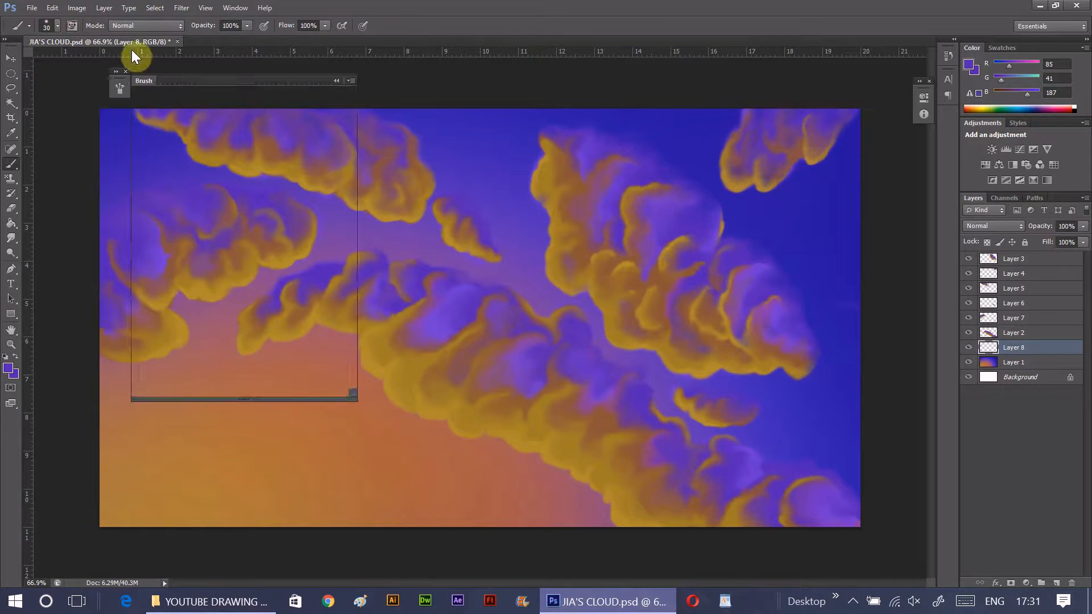
{"action": "left_click", "coordinate": [145, 124]}
{"action": "left_click", "coordinate": [344, 79]}
- Outline two thin wispy clouds in violet along the right side of the sky on Layer 8
{"action": "left_click_drag", "start_coordinate": [817, 293], "coordinate": [750, 276]}
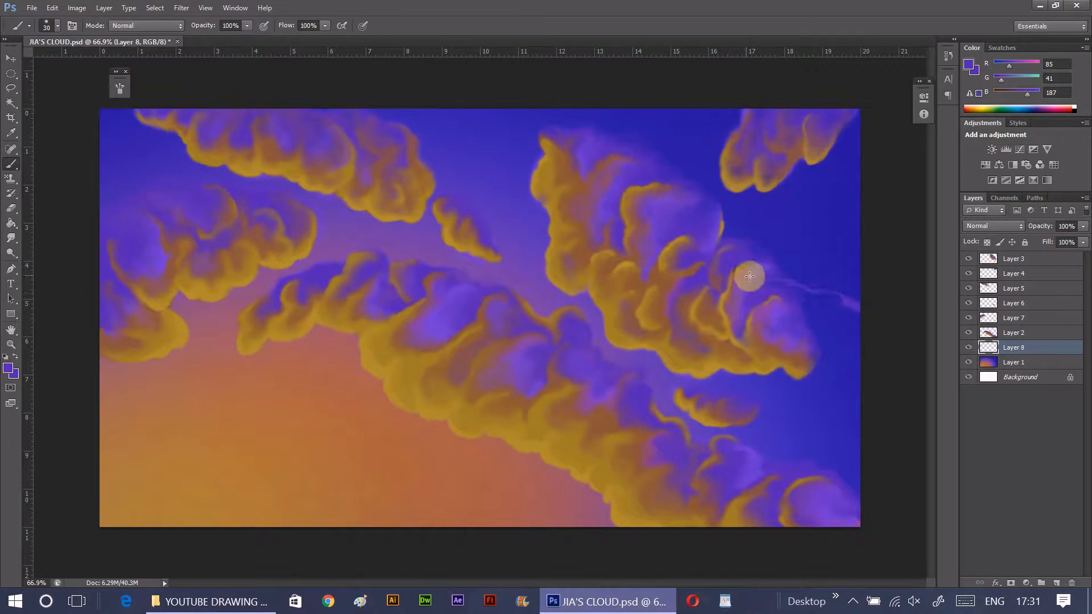
{"action": "mouse_move", "coordinate": [705, 307]}
{"action": "left_mouse_down"}
{"action": "mouse_move", "coordinate": [841, 349]}
{"action": "mouse_move", "coordinate": [867, 325]}
{"action": "left_mouse_up"}
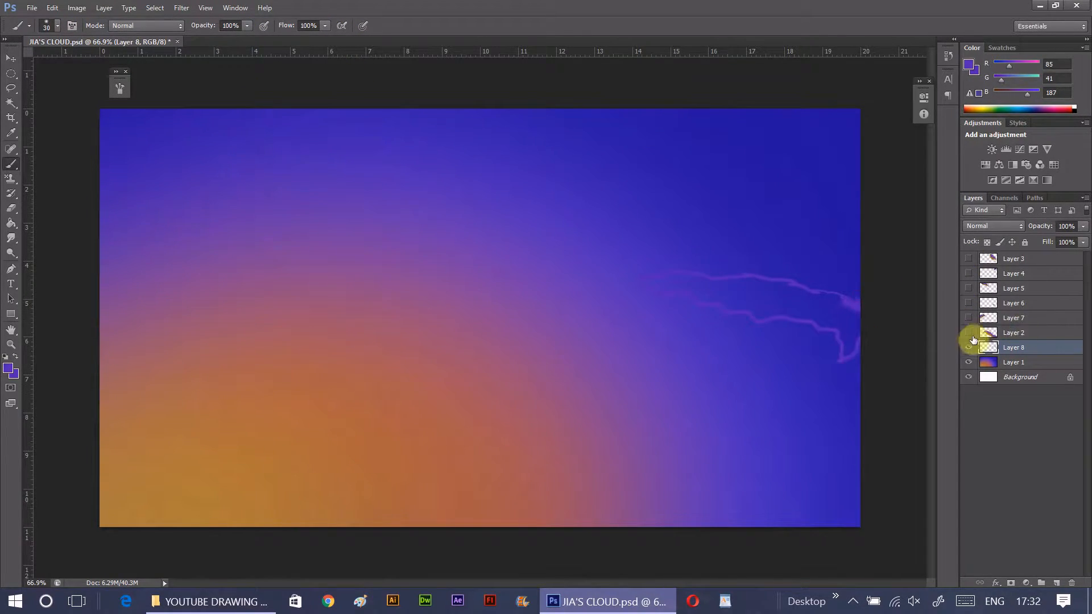
{"action": "left_click_drag", "start_coordinate": [969, 333], "coordinate": [969, 259]}
{"action": "mouse_move", "coordinate": [779, 196]}
{"action": "left_mouse_down"}
{"action": "mouse_move", "coordinate": [842, 206]}
{"action": "mouse_move", "coordinate": [708, 192]}
{"action": "left_mouse_up"}
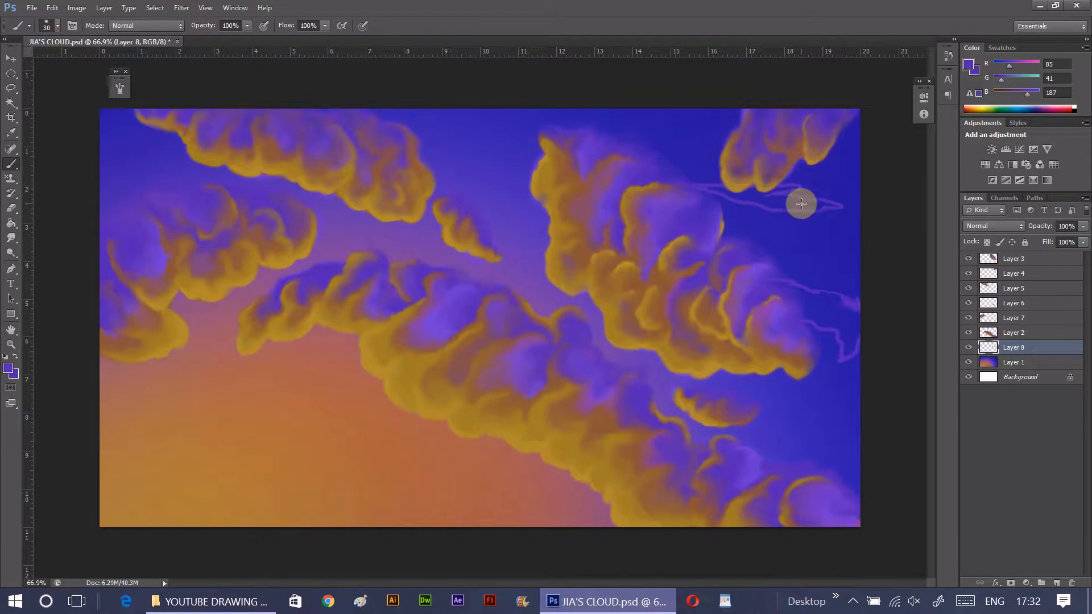
{"action": "key", "text": "ctrl+z"}
{"action": "mouse_move", "coordinate": [803, 190]}
{"action": "left_mouse_down"}
{"action": "mouse_move", "coordinate": [704, 186]}
{"action": "mouse_move", "coordinate": [780, 242]}
{"action": "left_mouse_up"}
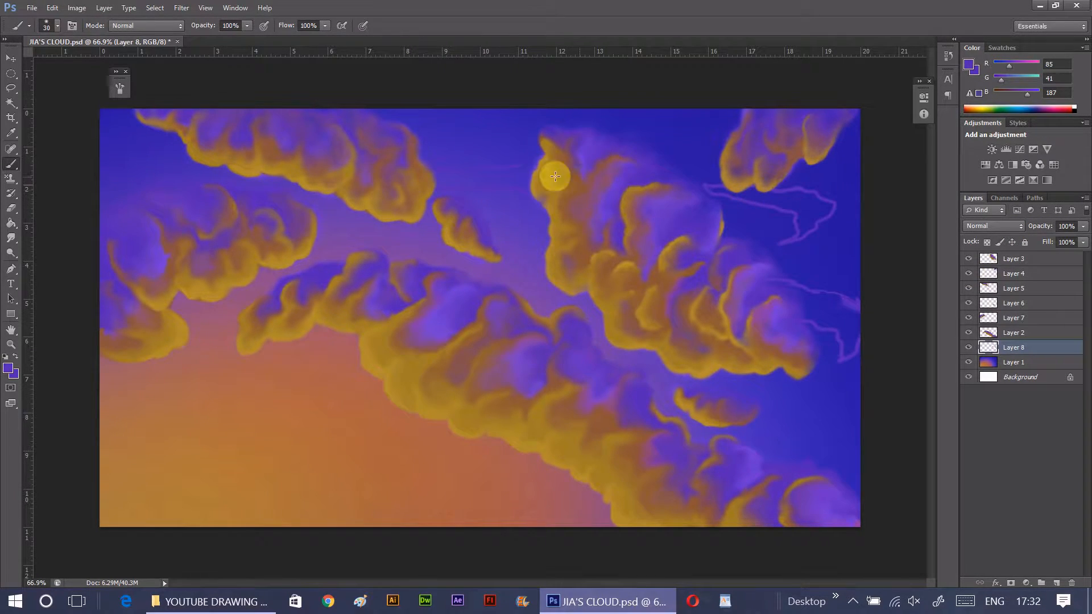
- Outline more thin streaky clouds across the left, middle and lower-right parts of the sky
{"action": "left_click_drag", "start_coordinate": [174, 152], "coordinate": [139, 173]}
{"action": "mouse_move", "coordinate": [357, 241]}
{"action": "left_mouse_down"}
{"action": "mouse_move", "coordinate": [354, 262]}
{"action": "mouse_move", "coordinate": [393, 237]}
{"action": "left_mouse_up"}
{"action": "left_click_drag", "start_coordinate": [854, 414], "coordinate": [658, 394]}
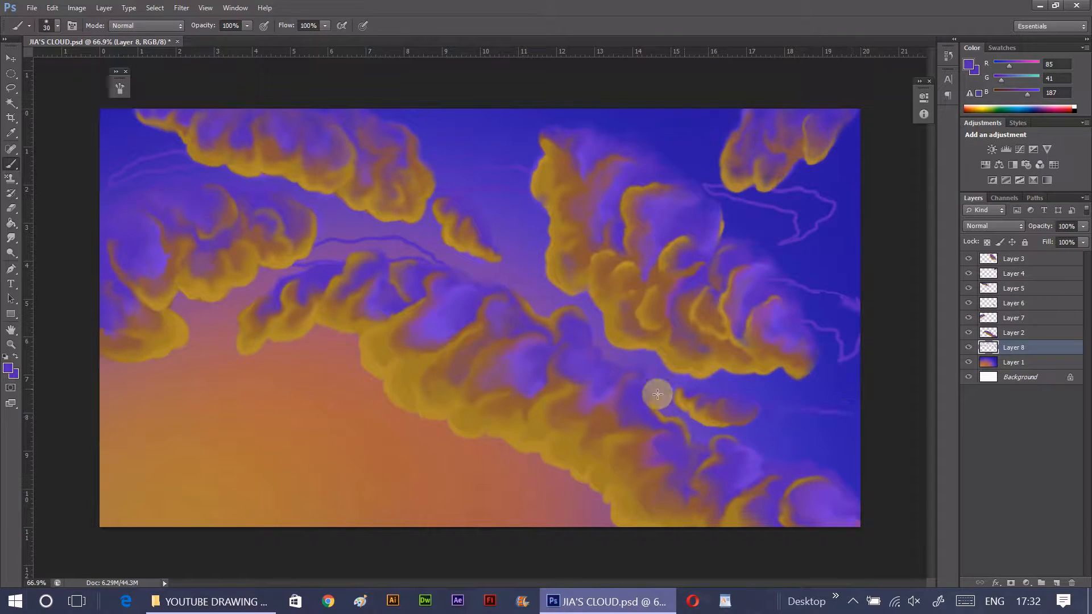
{"action": "mouse_move", "coordinate": [289, 359]}
{"action": "left_mouse_down"}
{"action": "mouse_move", "coordinate": [135, 375]}
{"action": "mouse_move", "coordinate": [342, 368]}
{"action": "left_mouse_up"}
- Hide the large cloud layers and fill the thin cloud outlines with violet, using a brush enlarged up to 90 px
{"action": "left_click_drag", "start_coordinate": [968, 258], "coordinate": [968, 333]}
{"action": "key", "text": "bracketright"}
{"action": "key", "text": "bracketright"}
{"action": "key", "text": "bracketright"}
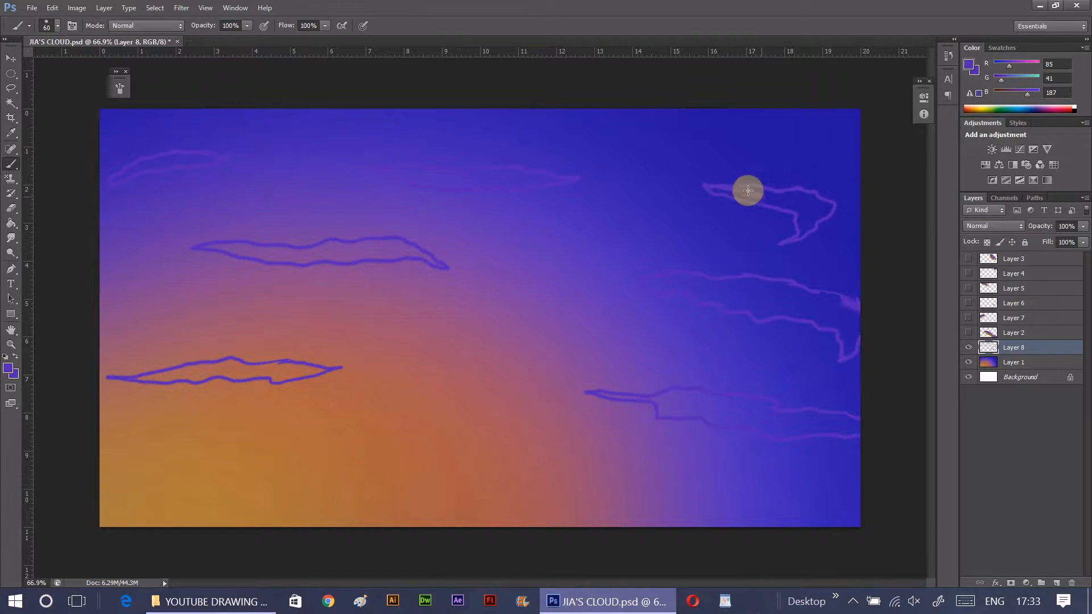
{"action": "mouse_move", "coordinate": [748, 190]}
{"action": "left_mouse_down"}
{"action": "mouse_move", "coordinate": [794, 205]}
{"action": "mouse_move", "coordinate": [799, 230]}
{"action": "mouse_move", "coordinate": [821, 201]}
{"action": "mouse_move", "coordinate": [780, 245]}
{"action": "left_mouse_up"}
{"action": "key", "text": "bracketright"}
{"action": "key", "text": "bracketright"}
{"action": "key", "text": "bracketright"}
{"action": "mouse_move", "coordinate": [637, 278]}
{"action": "left_mouse_down"}
{"action": "mouse_move", "coordinate": [678, 278]}
{"action": "mouse_move", "coordinate": [750, 312]}
{"action": "mouse_move", "coordinate": [722, 290]}
{"action": "mouse_move", "coordinate": [861, 311]}
{"action": "mouse_move", "coordinate": [821, 325]}
{"action": "mouse_move", "coordinate": [787, 305]}
{"action": "left_mouse_up"}
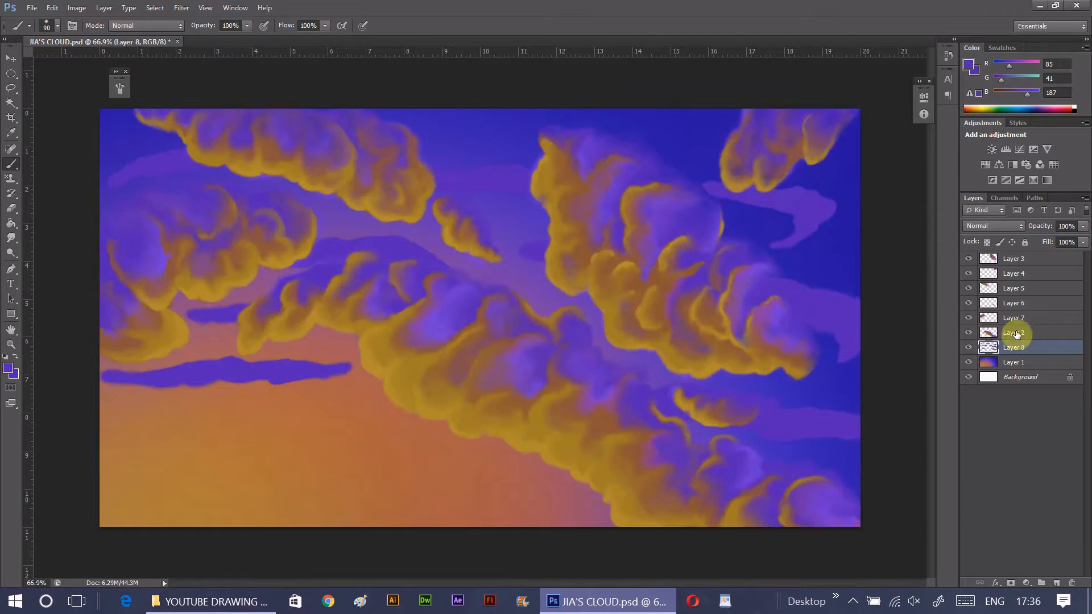
- Shade the upper edges of the thin clouds with a darker violet, RGB 63, 26, 149, on Layer 8
{"action": "left_click", "coordinate": [8, 369]}
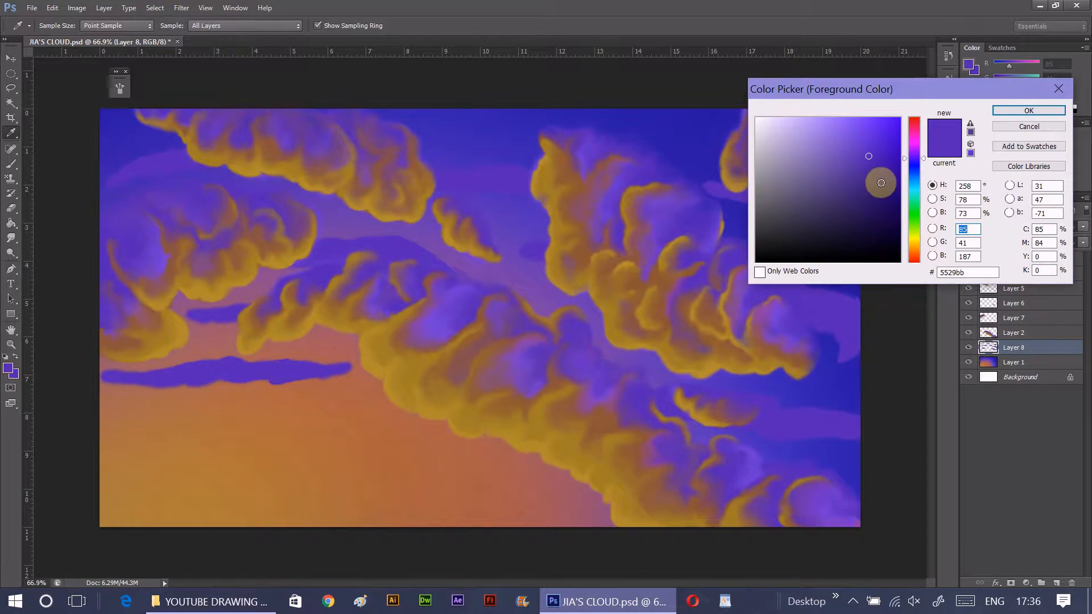
{"action": "left_click", "coordinate": [1004, 108]}
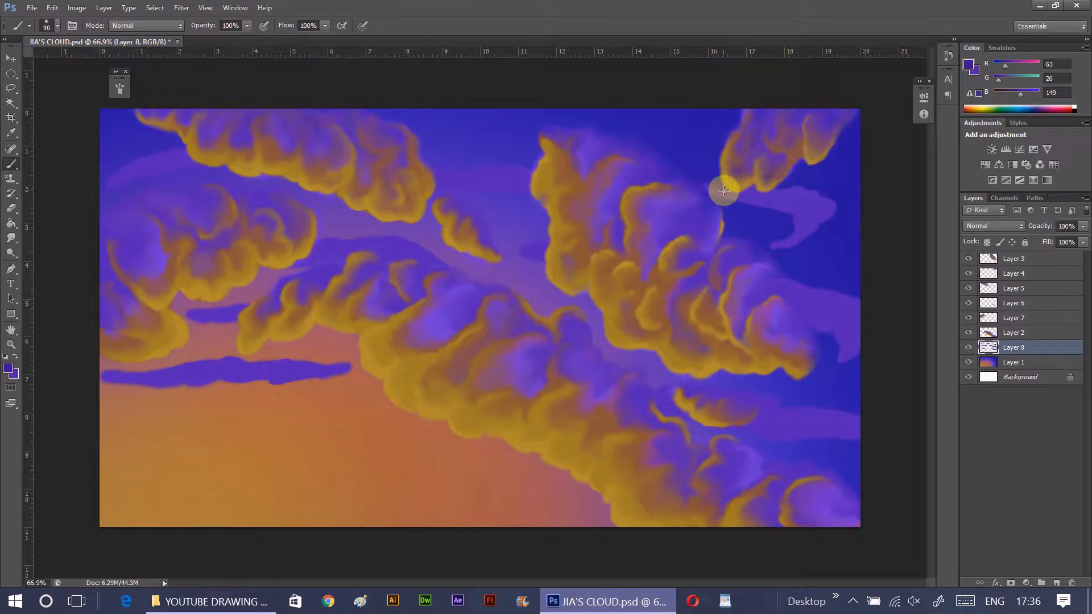
{"action": "left_click_drag", "start_coordinate": [709, 182], "coordinate": [773, 196]}
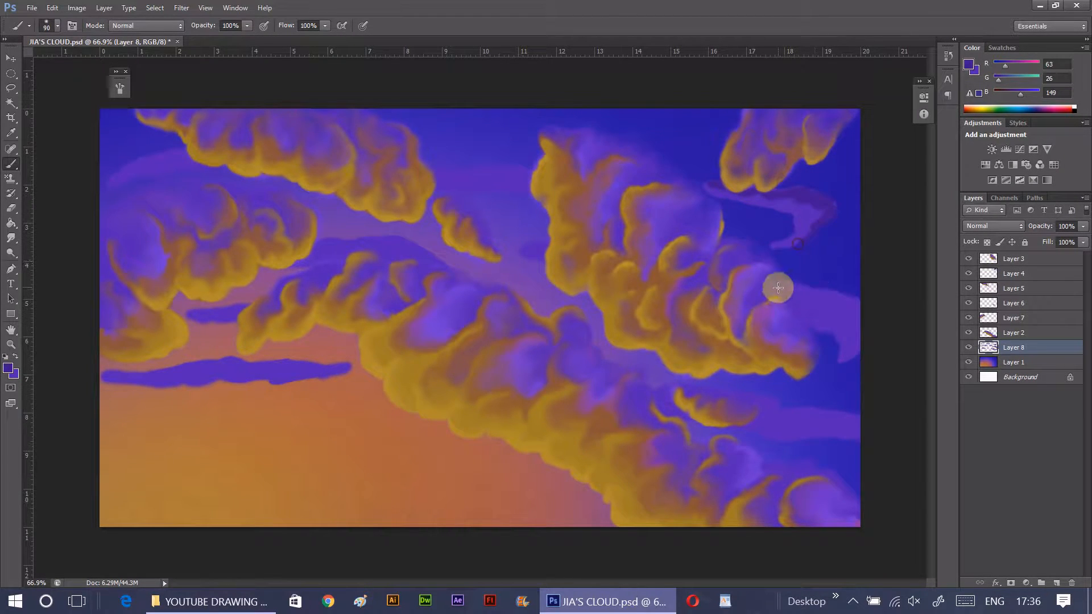
{"action": "left_click", "coordinate": [975, 260]}
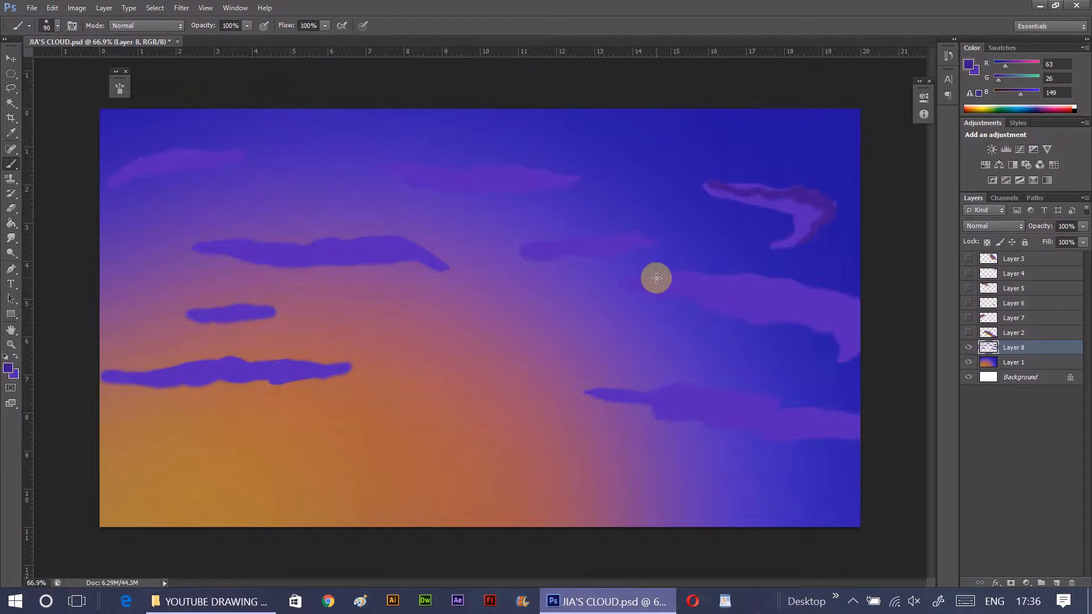
{"action": "mouse_move", "coordinate": [637, 277]}
{"action": "left_mouse_down"}
{"action": "mouse_move", "coordinate": [740, 280]}
{"action": "mouse_move", "coordinate": [730, 294]}
{"action": "mouse_move", "coordinate": [735, 280]}
{"action": "mouse_move", "coordinate": [747, 293]}
{"action": "mouse_move", "coordinate": [780, 283]}
{"action": "mouse_move", "coordinate": [856, 333]}
{"action": "left_mouse_up"}
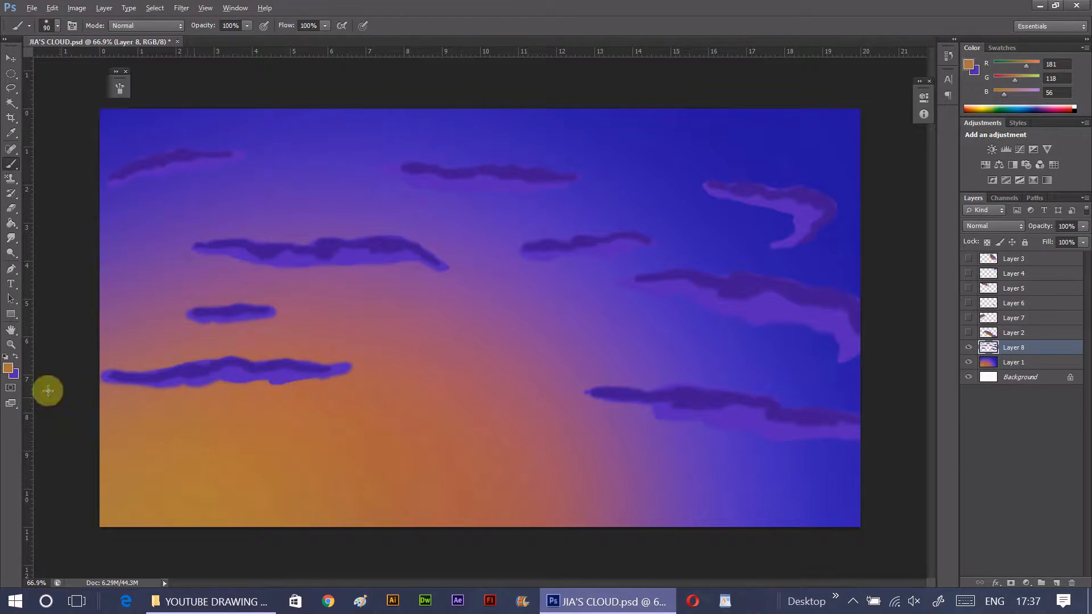
- Paint light orange highlights, RGB 217, 146, 76, along the undersides of the two lowest thin clouds
{"action": "mouse_move", "coordinate": [176, 382]}
{"action": "left_mouse_down"}
{"action": "mouse_move", "coordinate": [164, 385]}
{"action": "mouse_move", "coordinate": [304, 380]}
{"action": "left_mouse_up"}
{"action": "left_click", "coordinate": [8, 368]}
{"action": "left_click", "coordinate": [851, 139]}
{"action": "left_click", "coordinate": [1029, 110]}
{"action": "left_click_drag", "start_coordinate": [149, 385], "coordinate": [264, 380]}
{"action": "left_click_drag", "start_coordinate": [591, 392], "coordinate": [680, 419]}
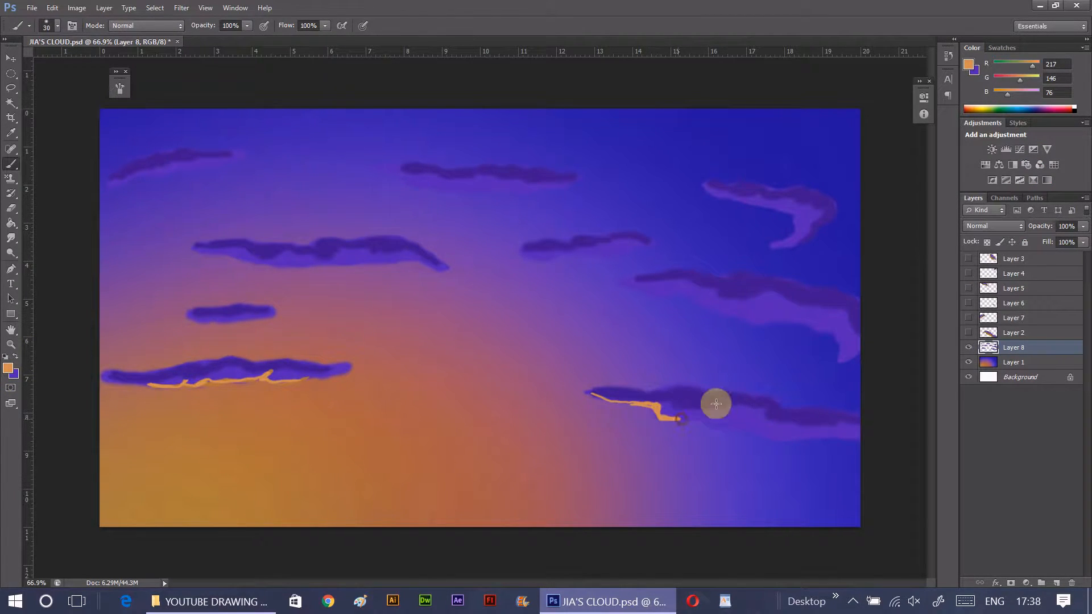
- Add muted pinkish and violet highlights sampled from the sky to the undersides of the right-hand thin clouds
{"action": "left_click", "coordinate": [567, 333], "text": "alt"}
{"action": "left_click_drag", "start_coordinate": [633, 286], "coordinate": [826, 328]}
{"action": "left_click", "coordinate": [605, 266], "text": "alt"}
{"action": "left_click_drag", "start_coordinate": [721, 200], "coordinate": [793, 225]}
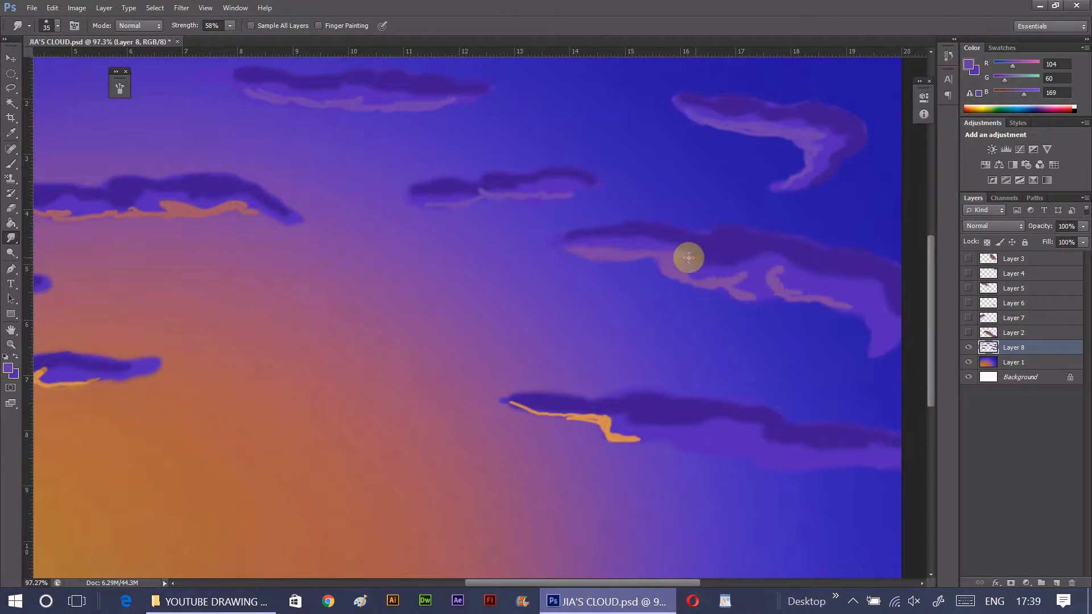
- Blend the thin clouds' shading and highlights with the Smudge tool at 58% strength, and show the large cloud layers again
{"action": "mouse_move", "coordinate": [688, 258]}
{"action": "left_mouse_down"}
{"action": "mouse_move", "coordinate": [751, 294]}
{"action": "mouse_move", "coordinate": [715, 258]}
{"action": "mouse_move", "coordinate": [773, 261]}
{"action": "mouse_move", "coordinate": [796, 288]}
{"action": "mouse_move", "coordinate": [878, 331]}
{"action": "left_mouse_up"}
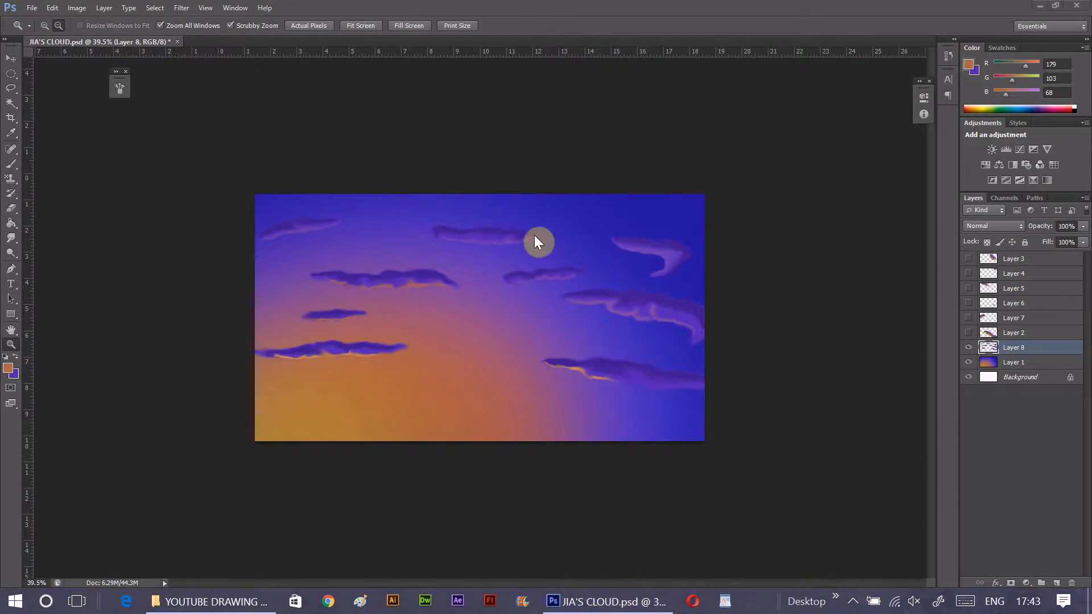
{"action": "left_click_drag", "start_coordinate": [969, 332], "coordinate": [969, 259]}
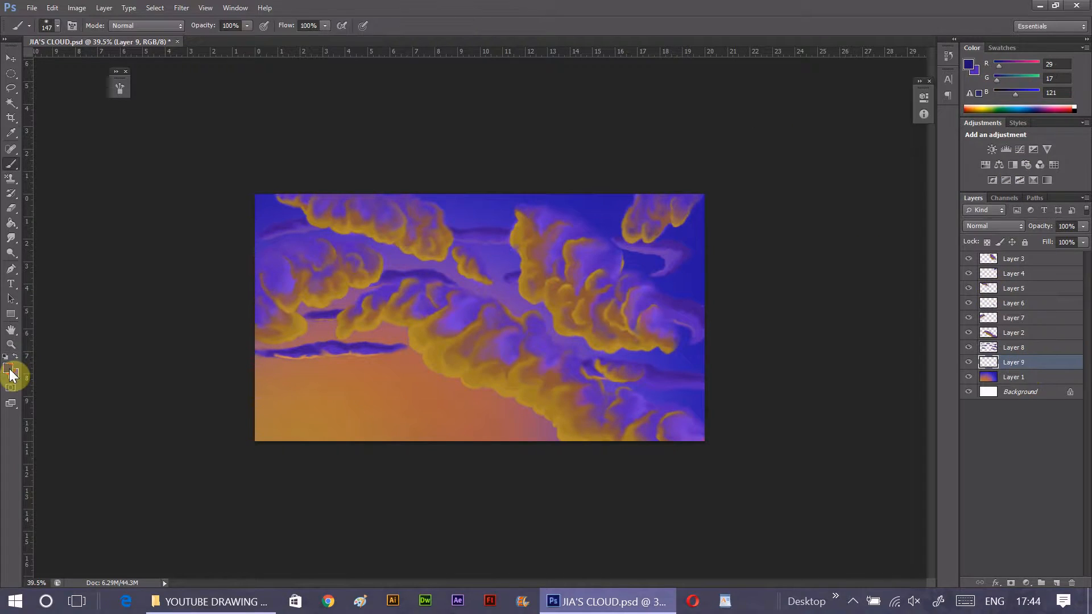
- Paint dark indigo, RGB 46, 17, 121, along the sky's upper edges on a new layer above Layer 1, using a 147 px soft brush
{"action": "left_click", "coordinate": [9, 370]}
{"action": "left_click_drag", "start_coordinate": [906, 163], "coordinate": [905, 158]}
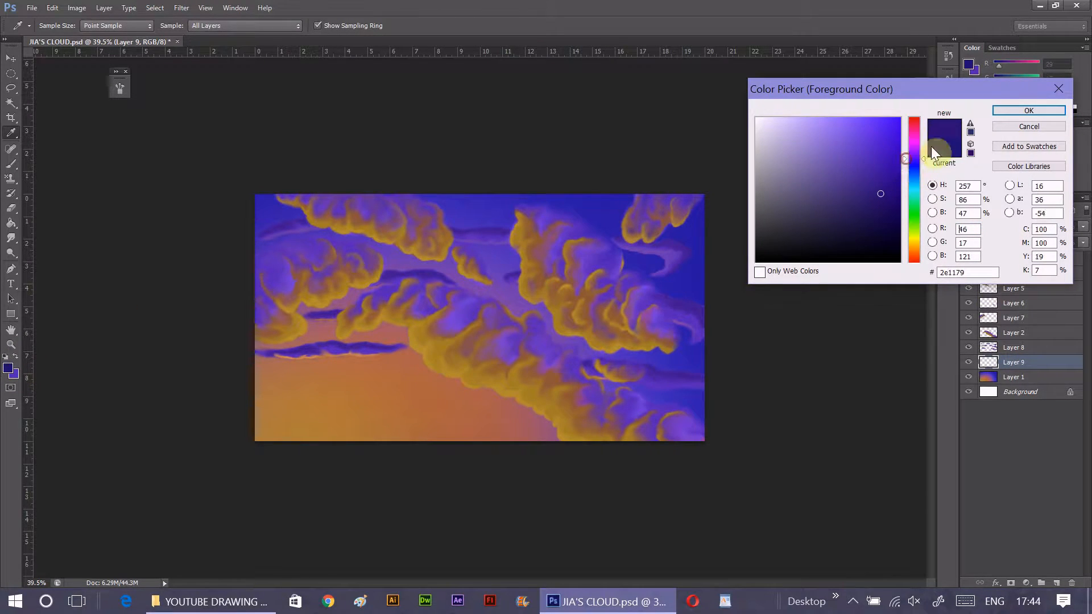
{"action": "left_click", "coordinate": [1002, 111]}
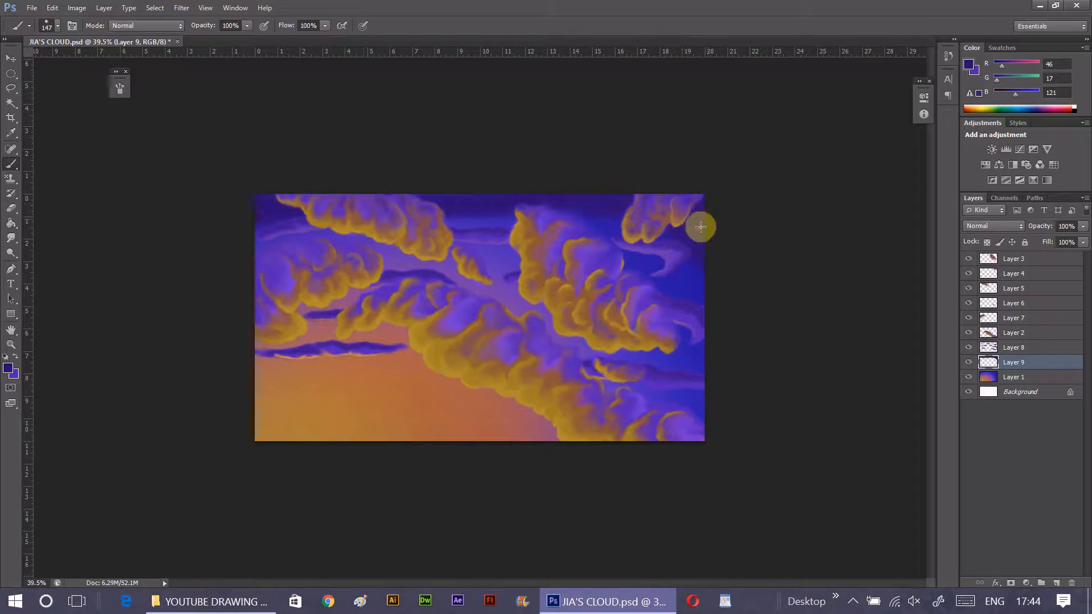
- Soften the dark indigo paint on Layer 9 with a Gaussian Blur
{"action": "left_click", "coordinate": [182, 10]}
{"action": "mouse_move", "coordinate": [199, 178]}
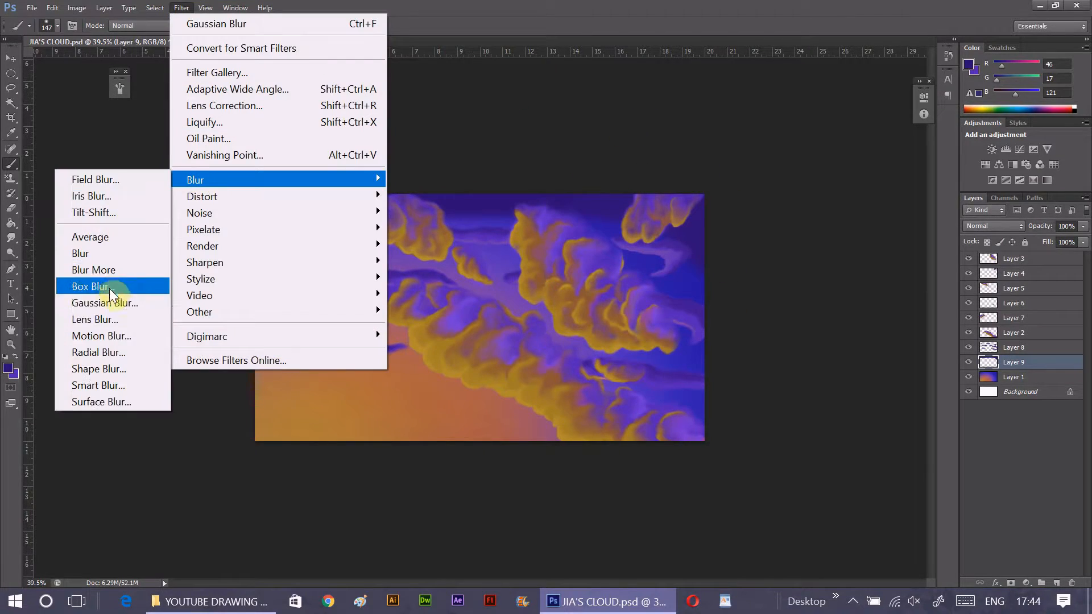
{"action": "left_click", "coordinate": [103, 302]}
{"action": "left_click", "coordinate": [950, 73]}
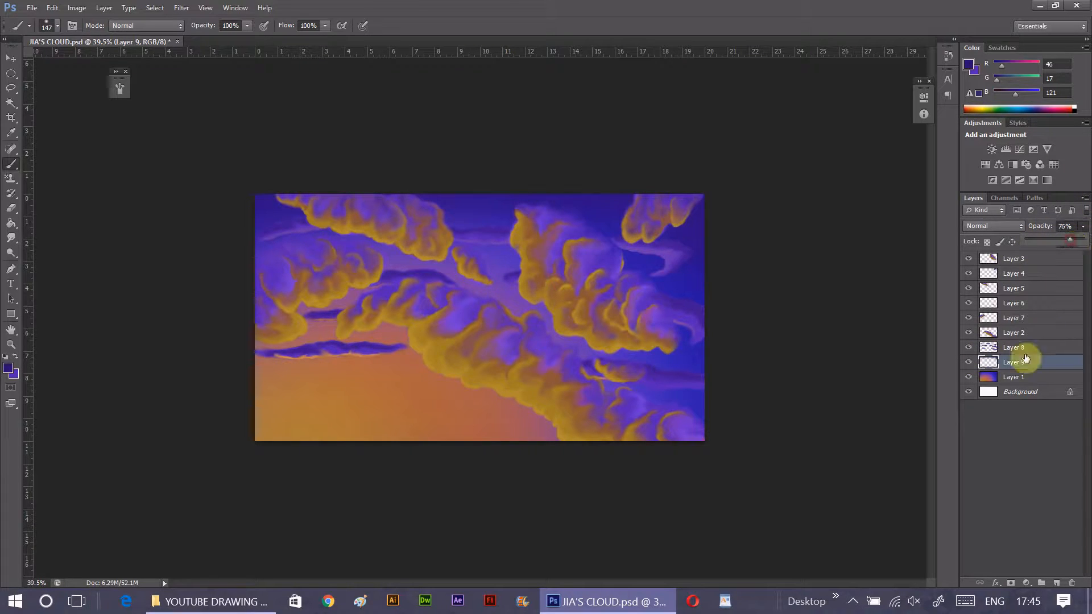
- Merge the indigo layer at 76% opacity into the sky on Layer 1, and add a new empty layer directly above it
{"action": "key", "text": "v"}
{"action": "key", "text": "ctrl+e"}
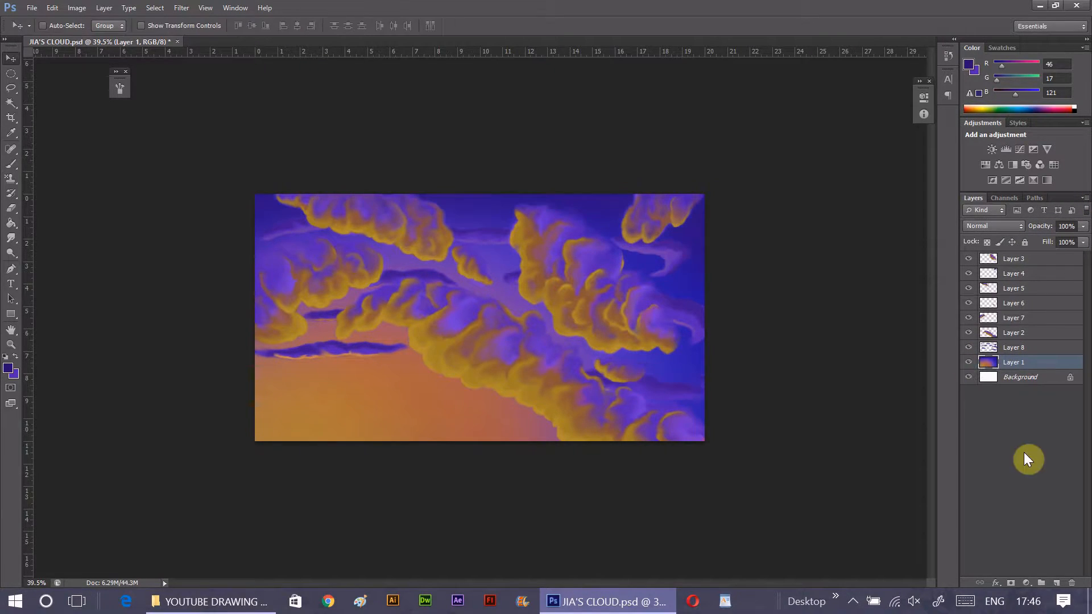
{"action": "left_click", "coordinate": [1056, 585]}
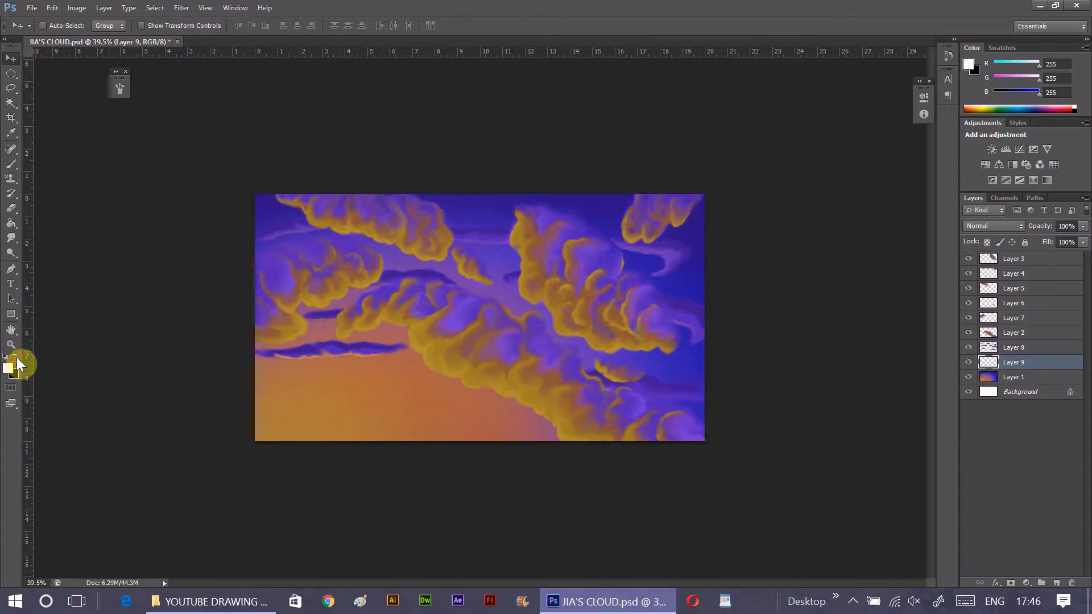
- Set up a white hard round 30 px brush with wide spacing and Shape Dynamics at 88% size jitter, control off
{"action": "left_click", "coordinate": [11, 164]}
{"action": "left_click", "coordinate": [73, 25]}
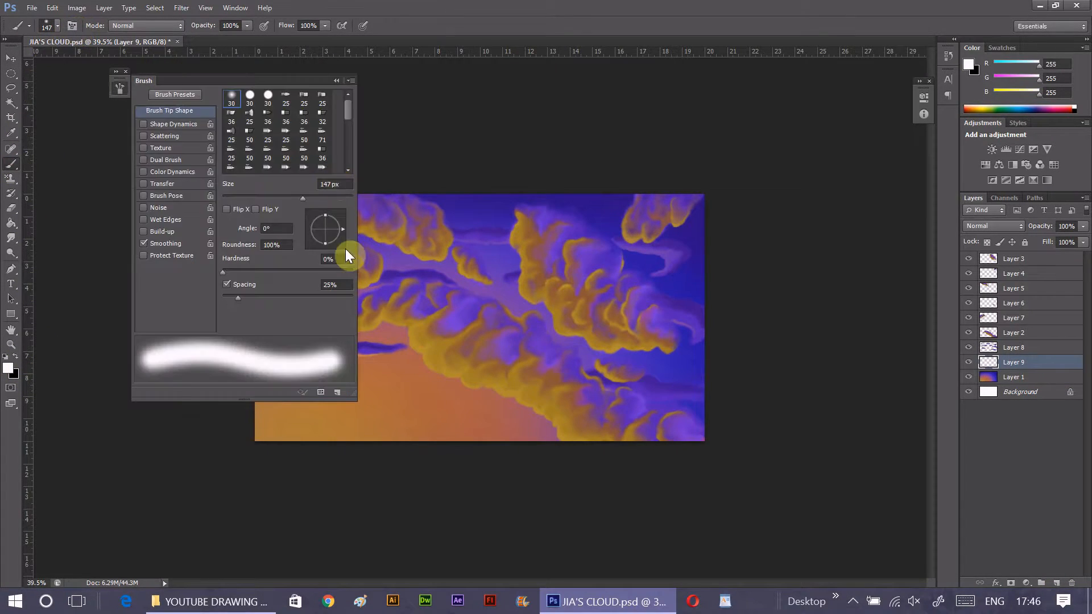
{"action": "left_click", "coordinate": [250, 97]}
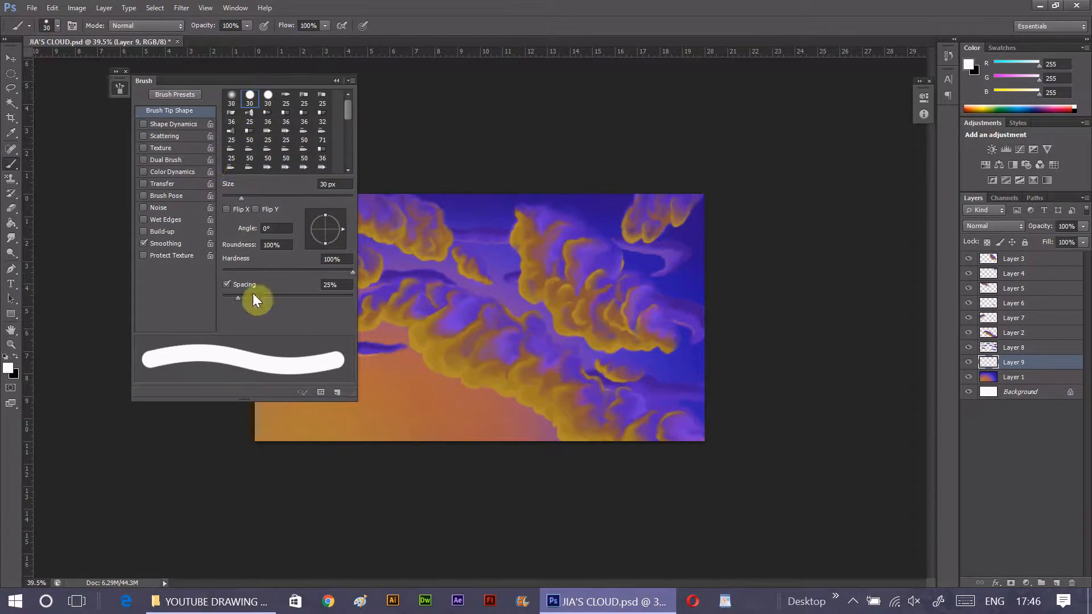
{"action": "left_click_drag", "start_coordinate": [271, 301], "coordinate": [336, 309]}
{"action": "left_click", "coordinate": [165, 124]}
{"action": "left_click", "coordinate": [294, 120]}
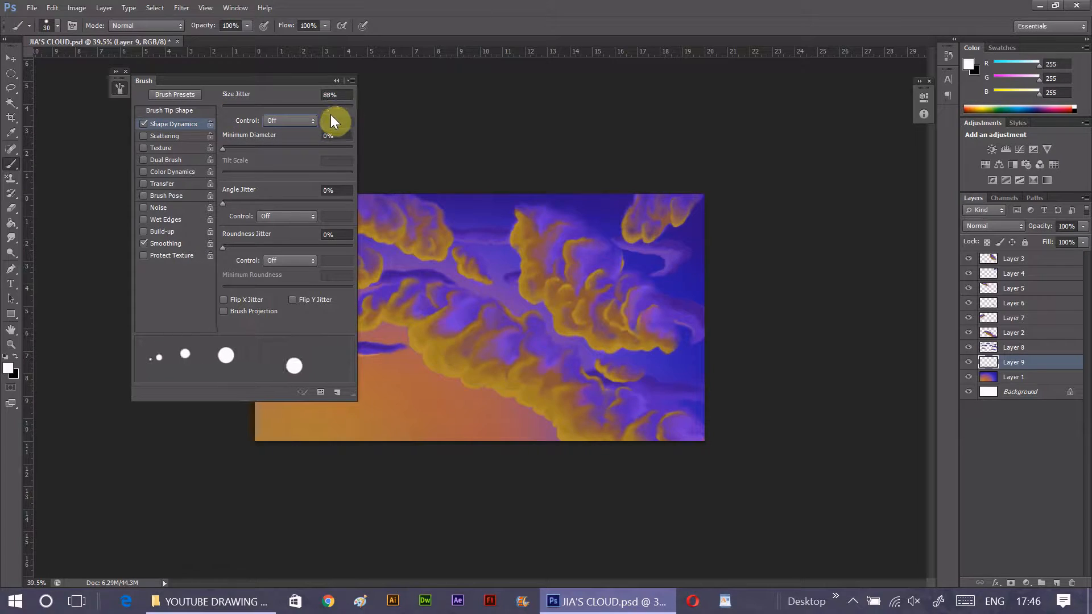
{"action": "left_click", "coordinate": [336, 81]}
- Scatter small white stars over the upper and right-hand sky on Layer 9, reducing the brush size to 10 px
{"action": "left_click", "coordinate": [493, 219]}
{"action": "key", "text": "ctrl+z"}
{"action": "key", "text": "bracketleft"}
{"action": "key", "text": "bracketleft"}
{"action": "key", "text": "bracketleft"}
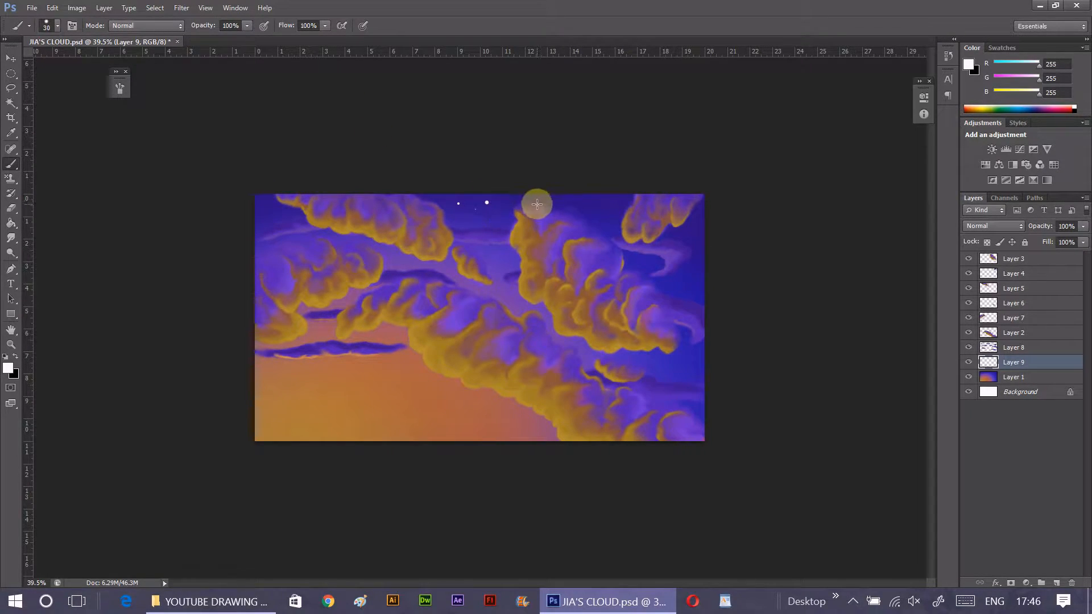
{"action": "left_click", "coordinate": [488, 218]}
{"action": "left_click", "coordinate": [476, 209]}
{"action": "left_click", "coordinate": [570, 199]}
{"action": "key", "text": "bracketleft"}
{"action": "left_click", "coordinate": [612, 218]}
{"action": "left_click", "coordinate": [603, 222]}
{"action": "left_click", "coordinate": [511, 199]}
{"action": "left_click", "coordinate": [266, 196]}
{"action": "left_click", "coordinate": [264, 205]}
{"action": "left_click", "coordinate": [268, 216]}
{"action": "left_click", "coordinate": [290, 216]}
{"action": "left_click", "coordinate": [271, 241]}
{"action": "left_click", "coordinate": [302, 242]}
{"action": "left_click", "coordinate": [294, 239]}
{"action": "left_click", "coordinate": [472, 198]}
{"action": "left_click", "coordinate": [480, 217]}
{"action": "left_click", "coordinate": [497, 203]}
{"action": "left_click", "coordinate": [549, 201]}
{"action": "left_click", "coordinate": [553, 197]}
{"action": "left_click", "coordinate": [587, 211]}
{"action": "left_click", "coordinate": [627, 253]}
{"action": "left_click", "coordinate": [691, 237]}
{"action": "left_click", "coordinate": [700, 215]}
{"action": "left_click", "coordinate": [670, 289]}
{"action": "left_click", "coordinate": [680, 292]}
{"action": "left_click", "coordinate": [687, 349]}
{"action": "left_click", "coordinate": [687, 356]}
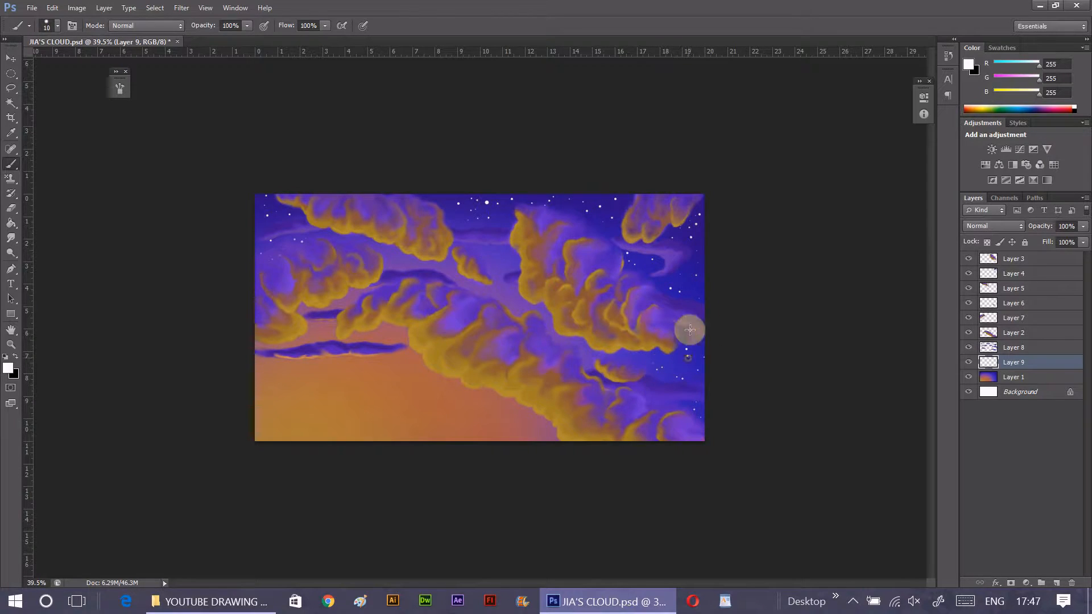
- Dot more white stars across the orange lower sky and in the gaps between the central clouds
{"action": "left_click", "coordinate": [516, 311]}
{"action": "left_click", "coordinate": [371, 335]}
{"action": "left_click", "coordinate": [336, 332]}
{"action": "left_click", "coordinate": [311, 341]}
{"action": "left_click", "coordinate": [322, 364]}
{"action": "left_click", "coordinate": [392, 335]}
{"action": "left_click", "coordinate": [406, 368]}
{"action": "left_click", "coordinate": [431, 381]}
{"action": "left_click", "coordinate": [473, 403]}
{"action": "left_click", "coordinate": [495, 414]}
{"action": "left_click", "coordinate": [496, 424]}
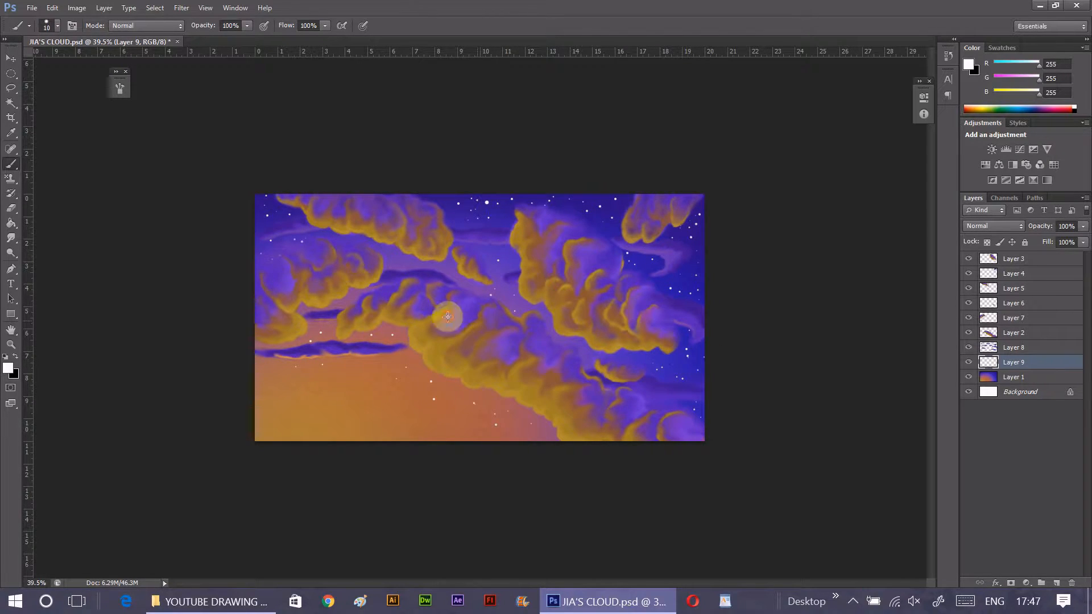
{"action": "left_click", "coordinate": [448, 271]}
{"action": "left_click", "coordinate": [388, 251]}
{"action": "left_click", "coordinate": [402, 258]}
{"action": "left_click", "coordinate": [420, 264]}
{"action": "left_click", "coordinate": [487, 253]}
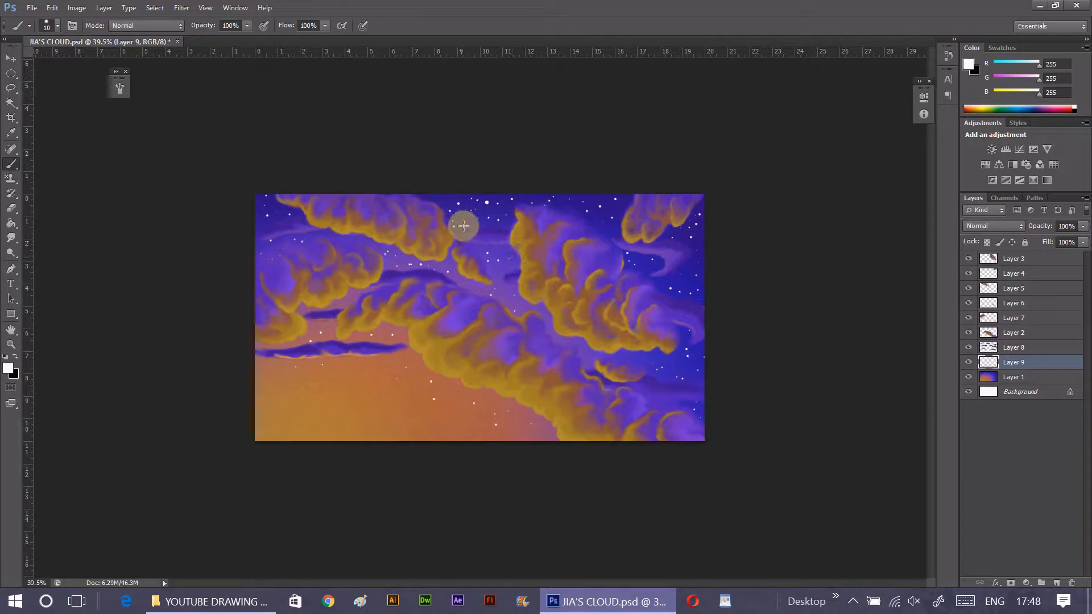
- Fade the stars in the orange lower sky with the Eraser at 28% opacity and 26% flow, enlarging it to 40 px
{"action": "left_click", "coordinate": [13, 208]}
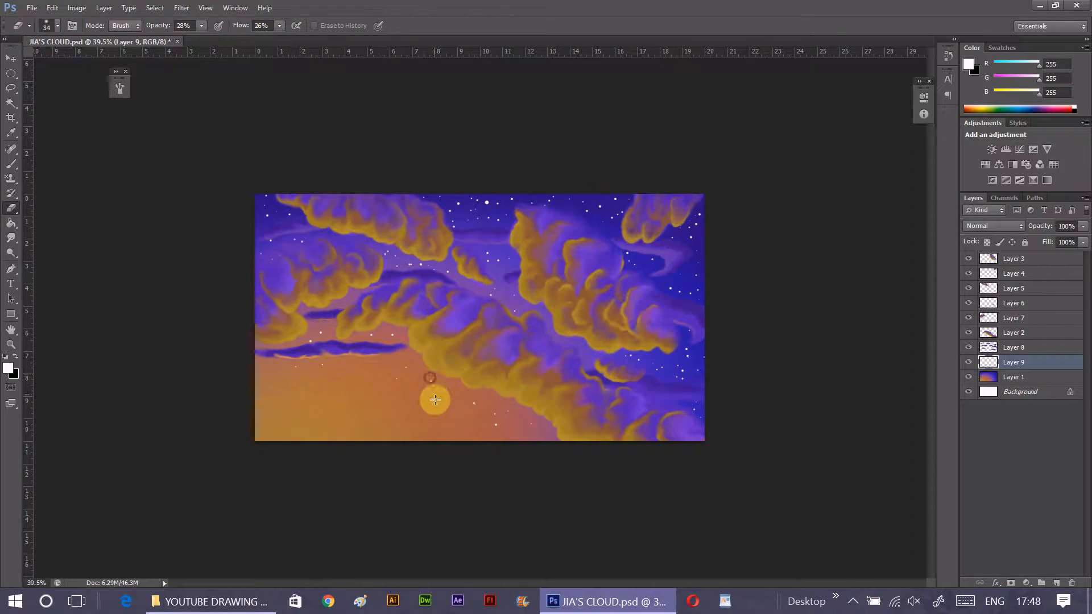
{"action": "left_click", "coordinate": [404, 368]}
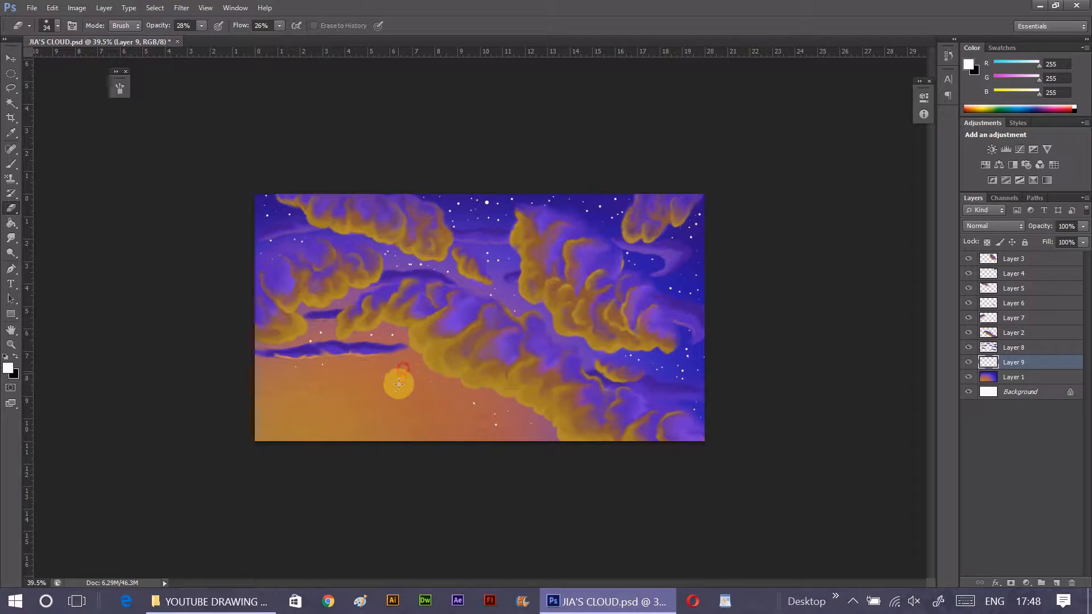
{"action": "left_click", "coordinate": [396, 329]}
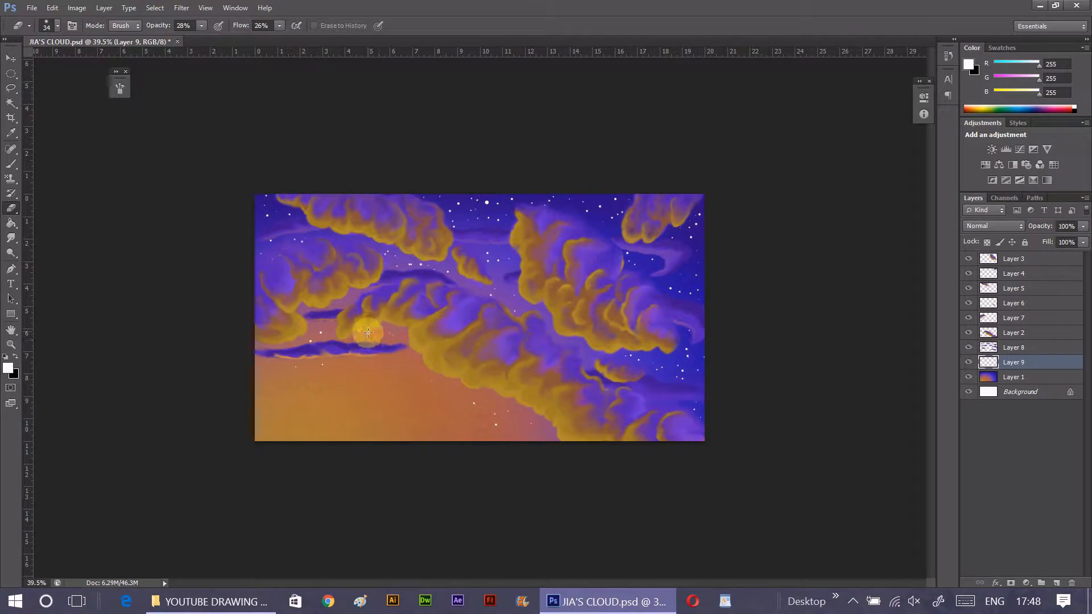
{"action": "key", "text": "bracketright"}
{"action": "left_click", "coordinate": [372, 336]}
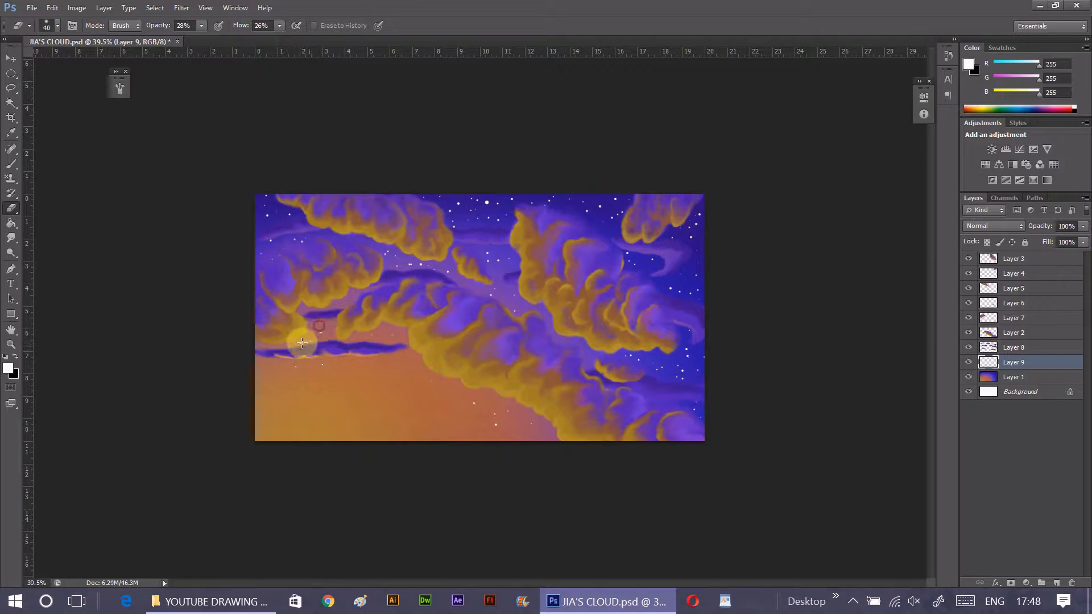
{"action": "mouse_move", "coordinate": [299, 359]}
{"action": "left_mouse_down"}
{"action": "mouse_move", "coordinate": [325, 368]}
{"action": "mouse_move", "coordinate": [321, 355]}
{"action": "mouse_move", "coordinate": [333, 374]}
{"action": "mouse_move", "coordinate": [295, 365]}
{"action": "mouse_move", "coordinate": [383, 368]}
{"action": "mouse_move", "coordinate": [471, 405]}
{"action": "left_mouse_up"}
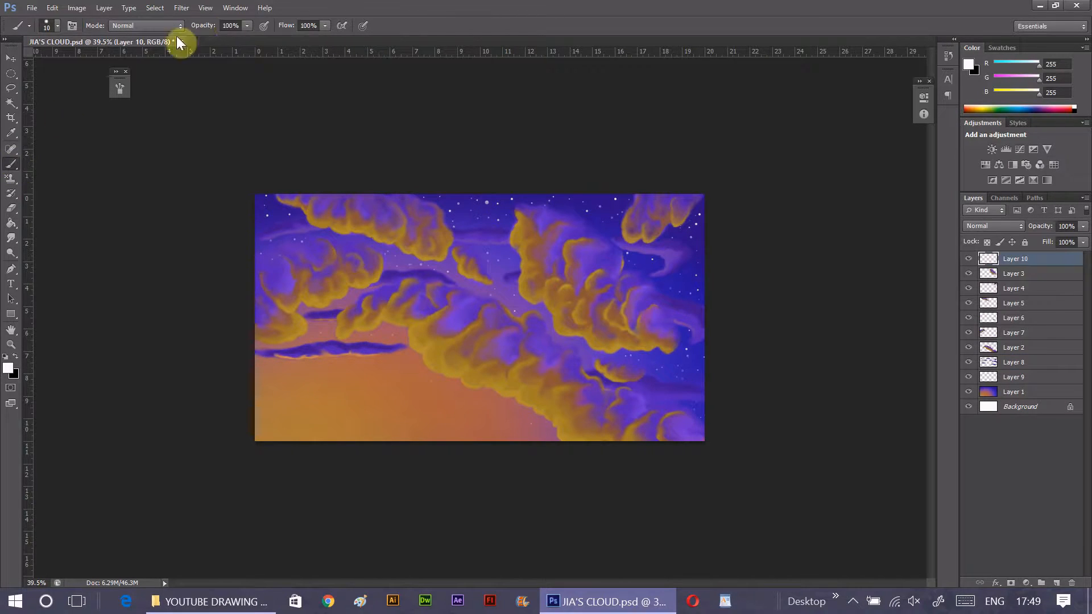
- Set the brush's Shape Dynamics size control to Pen Pressure and switch the painting colour to black
{"action": "left_click", "coordinate": [57, 26]}
{"action": "left_click", "coordinate": [73, 26]}
{"action": "left_click", "coordinate": [145, 123]}
{"action": "left_click", "coordinate": [290, 121]}
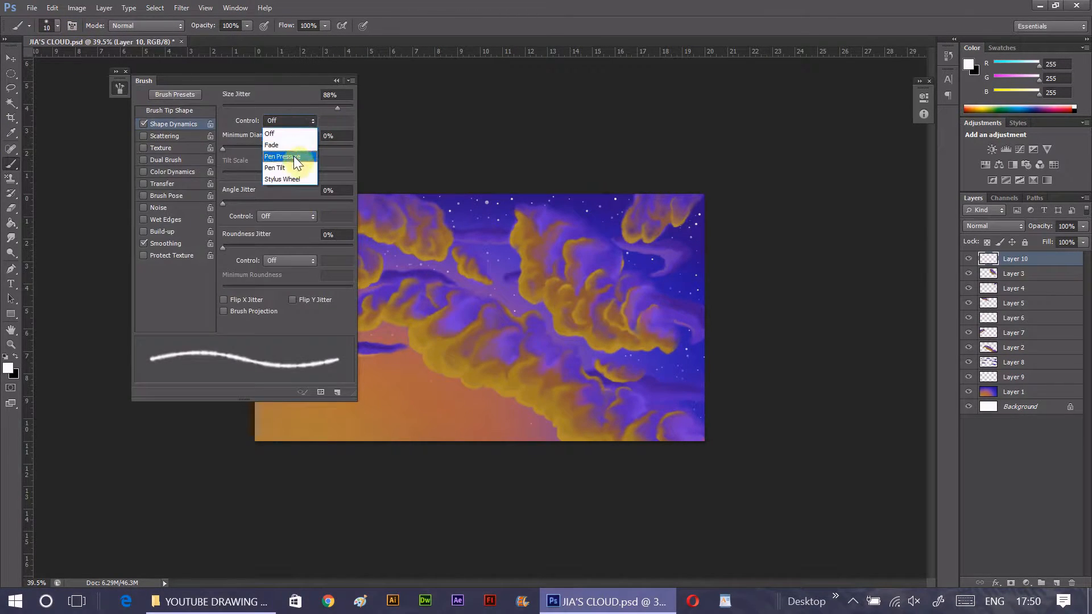
{"action": "left_click", "coordinate": [294, 156]}
{"action": "left_click", "coordinate": [119, 88]}
{"action": "left_click", "coordinate": [16, 356]}
{"action": "key", "text": "ctrl+space"}
{"action": "left_click_drag", "start_coordinate": [448, 437], "coordinate": [461, 434]}
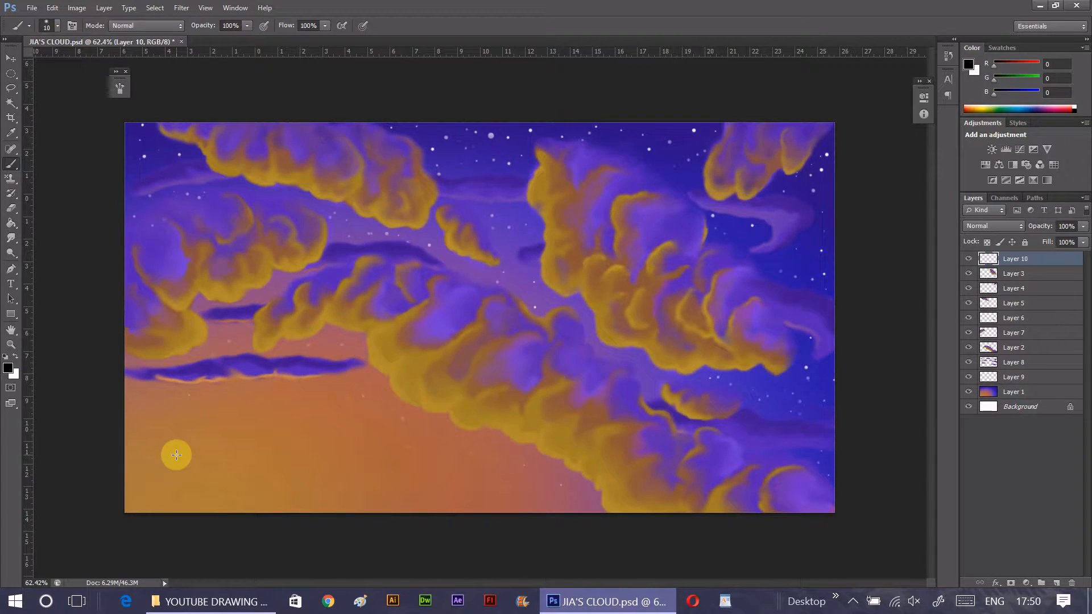
- Outline rolling black hills across the bottom of the canvas on Layer 10 and thicken them, enlarging the brush to 30 px
{"action": "mouse_move", "coordinate": [122, 488]}
{"action": "left_mouse_down"}
{"action": "mouse_move", "coordinate": [183, 480]}
{"action": "mouse_move", "coordinate": [558, 494]}
{"action": "mouse_move", "coordinate": [845, 483]}
{"action": "left_mouse_up"}
{"action": "left_click", "coordinate": [120, 88]}
{"action": "left_click", "coordinate": [146, 124]}
{"action": "left_click", "coordinate": [119, 89]}
{"action": "key", "text": "bracketright"}
{"action": "key", "text": "bracketright"}
{"action": "key", "text": "bracketright"}
{"action": "mouse_move", "coordinate": [153, 496]}
{"action": "left_mouse_down"}
{"action": "mouse_move", "coordinate": [181, 482]}
{"action": "mouse_move", "coordinate": [390, 502]}
{"action": "mouse_move", "coordinate": [422, 487]}
{"action": "mouse_move", "coordinate": [549, 509]}
{"action": "left_mouse_up"}
{"action": "left_click_drag", "start_coordinate": [271, 489], "coordinate": [227, 493]}
- Fill the hills solid black down to the canvas edge using a hard round 30 px brush without Shape Dynamics
{"action": "left_click", "coordinate": [73, 25]}
{"action": "left_click", "coordinate": [251, 97]}
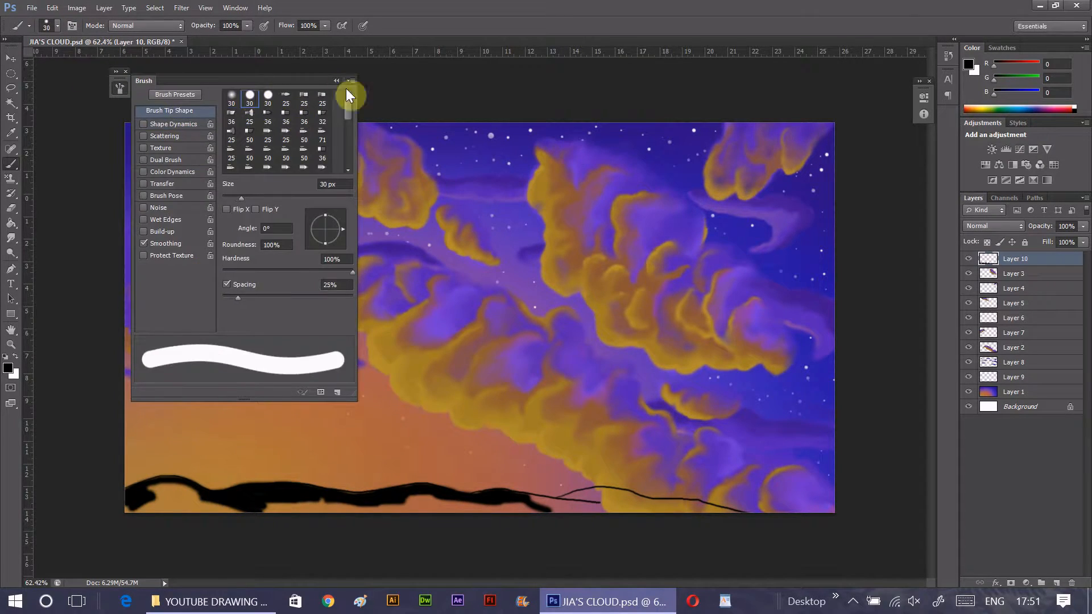
{"action": "left_click", "coordinate": [349, 82]}
{"action": "mouse_move", "coordinate": [151, 516]}
{"action": "left_mouse_down"}
{"action": "mouse_move", "coordinate": [195, 495]}
{"action": "mouse_move", "coordinate": [451, 506]}
{"action": "mouse_move", "coordinate": [639, 495]}
{"action": "mouse_move", "coordinate": [658, 509]}
{"action": "mouse_move", "coordinate": [850, 494]}
{"action": "left_mouse_up"}
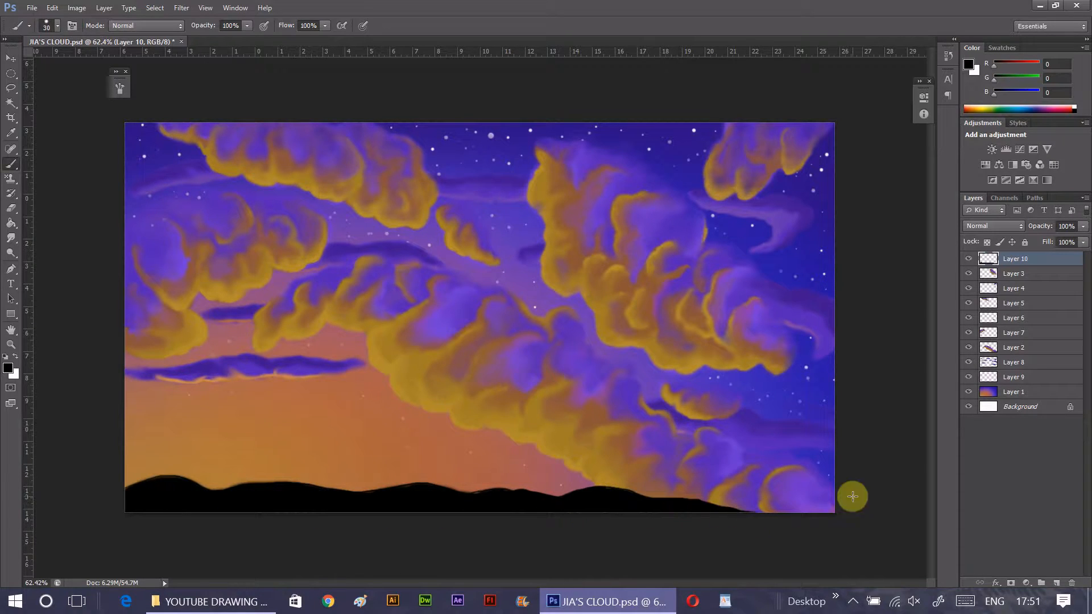
- Turn Shape Dynamics back on, enlarge the brush to 35 px and add a new layer above the hills
{"action": "left_click", "coordinate": [72, 26]}
{"action": "left_click", "coordinate": [141, 122]}
{"action": "left_click", "coordinate": [349, 81]}
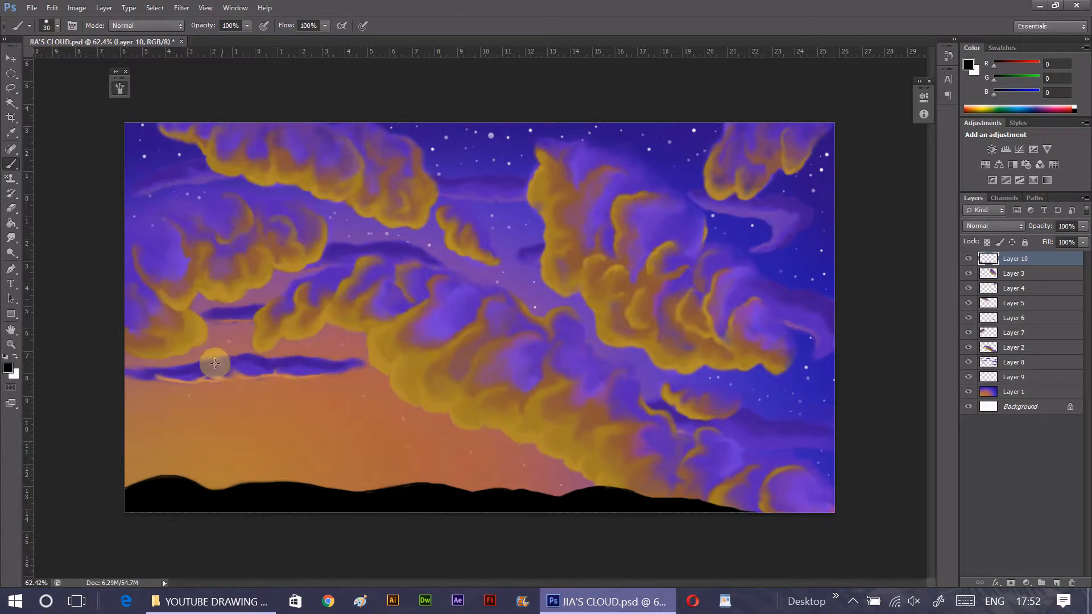
{"action": "key", "text": "bracketright"}
{"action": "left_click", "coordinate": [1057, 583]}
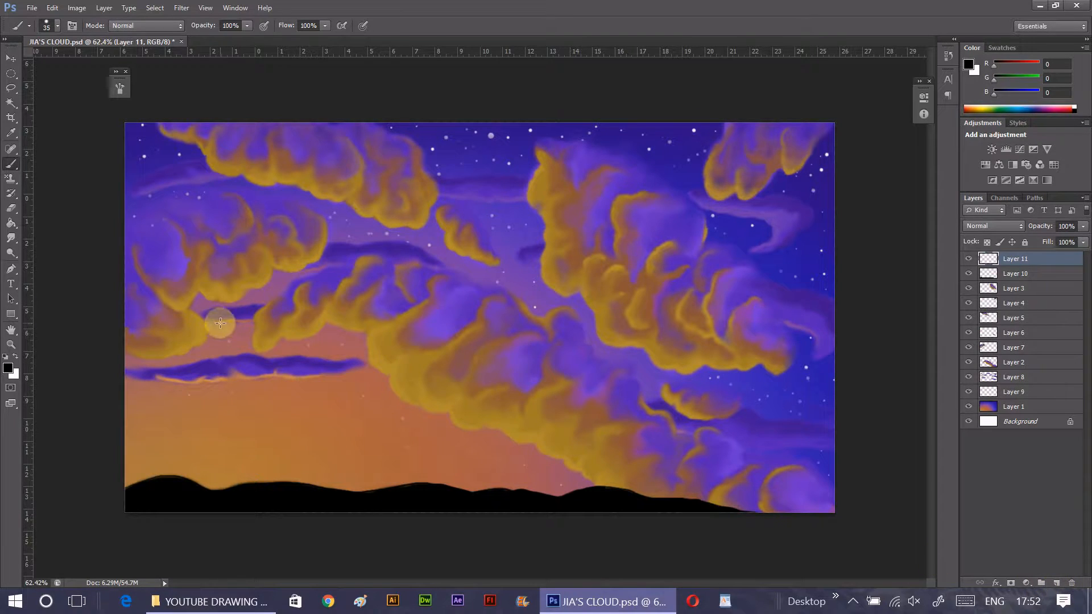
- Paint a black tree on the left hill of Layer 11, with branches fanning upward from a thick filled trunk
{"action": "left_click_drag", "start_coordinate": [230, 303], "coordinate": [203, 488]}
{"action": "left_click_drag", "start_coordinate": [253, 291], "coordinate": [237, 483]}
{"action": "left_click_drag", "start_coordinate": [285, 302], "coordinate": [234, 421]}
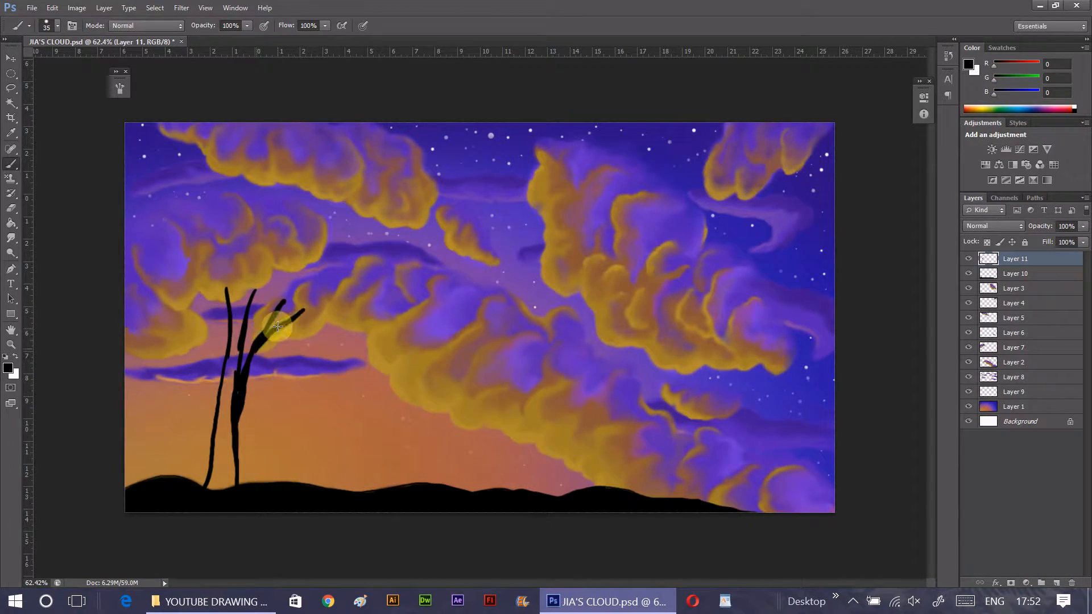
{"action": "mouse_move", "coordinate": [201, 259]}
{"action": "left_mouse_down"}
{"action": "mouse_move", "coordinate": [227, 352]}
{"action": "mouse_move", "coordinate": [225, 248]}
{"action": "left_mouse_up"}
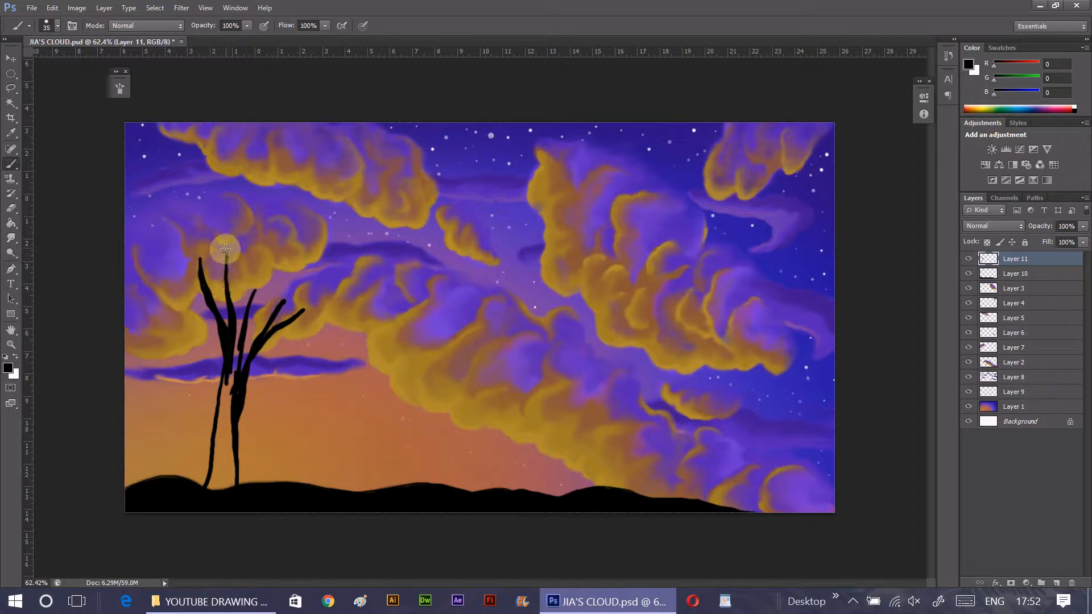
{"action": "left_click_drag", "start_coordinate": [230, 288], "coordinate": [241, 249]}
{"action": "left_click_drag", "start_coordinate": [235, 363], "coordinate": [260, 277]}
{"action": "left_click_drag", "start_coordinate": [219, 314], "coordinate": [170, 268]}
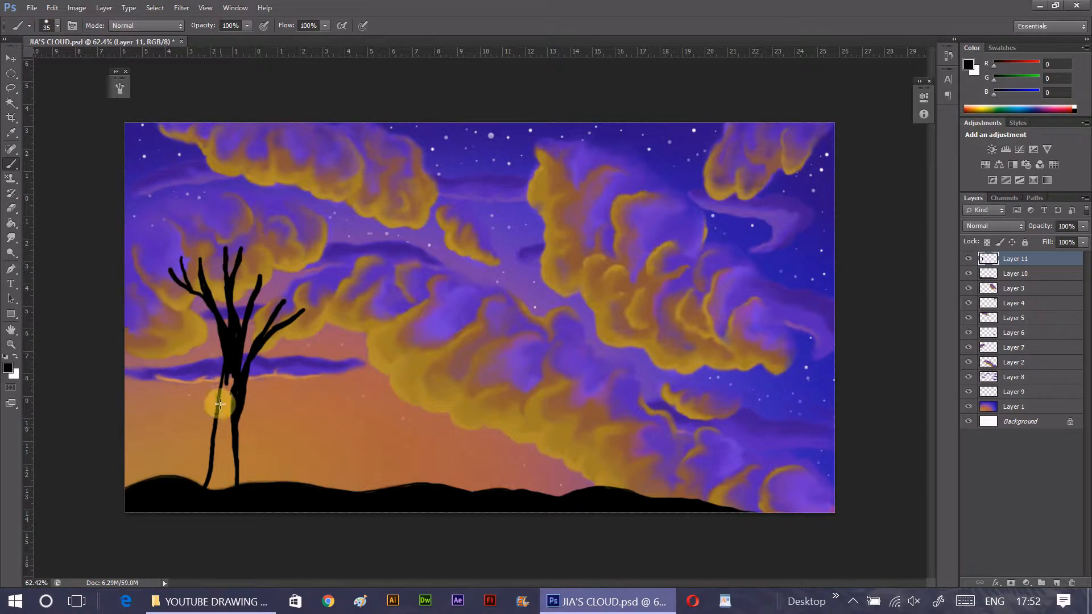
{"action": "mouse_move", "coordinate": [237, 402]}
{"action": "left_mouse_down"}
{"action": "mouse_move", "coordinate": [209, 486]}
{"action": "mouse_move", "coordinate": [231, 410]}
{"action": "mouse_move", "coordinate": [230, 475]}
{"action": "left_mouse_up"}
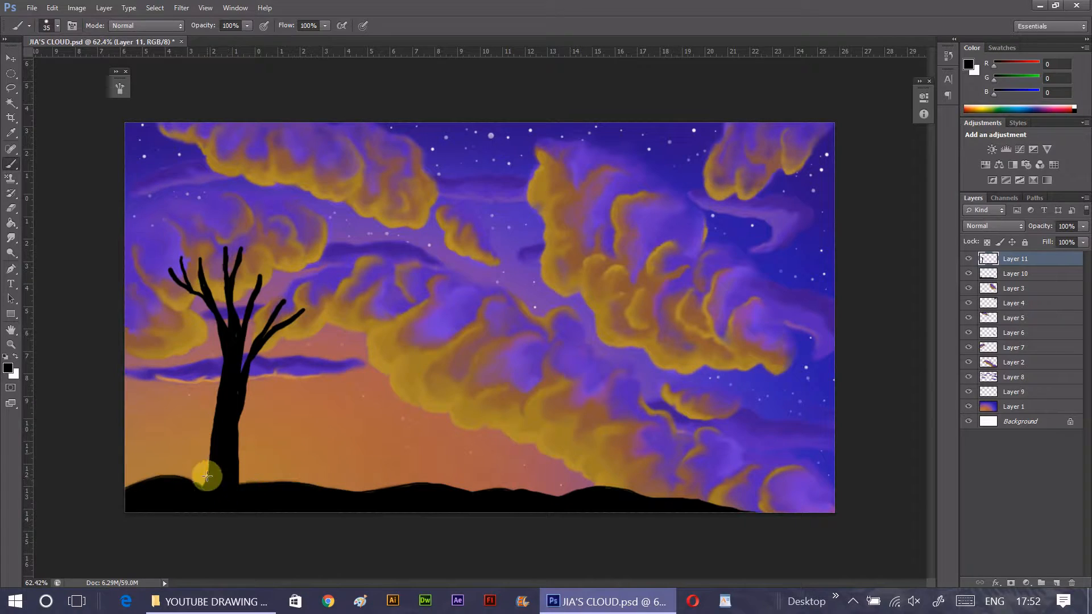
- Dab bristly black foliage around the tree's branches with a 35 px bristle brush
{"action": "left_click", "coordinate": [58, 25]}
{"action": "left_click", "coordinate": [42, 119]}
{"action": "mouse_move", "coordinate": [231, 246]}
{"action": "left_mouse_down"}
{"action": "mouse_move", "coordinate": [114, 110]}
{"action": "mouse_move", "coordinate": [236, 295]}
{"action": "mouse_move", "coordinate": [234, 349]}
{"action": "mouse_move", "coordinate": [222, 229]}
{"action": "mouse_move", "coordinate": [222, 262]}
{"action": "mouse_move", "coordinate": [199, 290]}
{"action": "mouse_move", "coordinate": [191, 212]}
{"action": "mouse_move", "coordinate": [214, 249]}
{"action": "mouse_move", "coordinate": [192, 279]}
{"action": "mouse_move", "coordinate": [216, 332]}
{"action": "mouse_move", "coordinate": [225, 268]}
{"action": "mouse_move", "coordinate": [254, 227]}
{"action": "mouse_move", "coordinate": [270, 233]}
{"action": "mouse_move", "coordinate": [257, 273]}
{"action": "mouse_move", "coordinate": [276, 271]}
{"action": "mouse_move", "coordinate": [280, 255]}
{"action": "mouse_move", "coordinate": [244, 335]}
{"action": "mouse_move", "coordinate": [271, 306]}
{"action": "mouse_move", "coordinate": [239, 284]}
{"action": "mouse_move", "coordinate": [224, 288]}
{"action": "mouse_move", "coordinate": [217, 301]}
{"action": "mouse_move", "coordinate": [306, 311]}
{"action": "mouse_move", "coordinate": [320, 292]}
{"action": "mouse_move", "coordinate": [305, 286]}
{"action": "mouse_move", "coordinate": [275, 341]}
{"action": "mouse_move", "coordinate": [263, 344]}
{"action": "mouse_move", "coordinate": [264, 331]}
{"action": "mouse_move", "coordinate": [257, 367]}
{"action": "mouse_move", "coordinate": [295, 346]}
{"action": "mouse_move", "coordinate": [316, 350]}
{"action": "mouse_move", "coordinate": [297, 348]}
{"action": "mouse_move", "coordinate": [272, 366]}
{"action": "left_mouse_up"}
{"action": "left_click", "coordinate": [57, 25]}
{"action": "left_click", "coordinate": [120, 88]}
{"action": "left_click", "coordinate": [119, 88]}
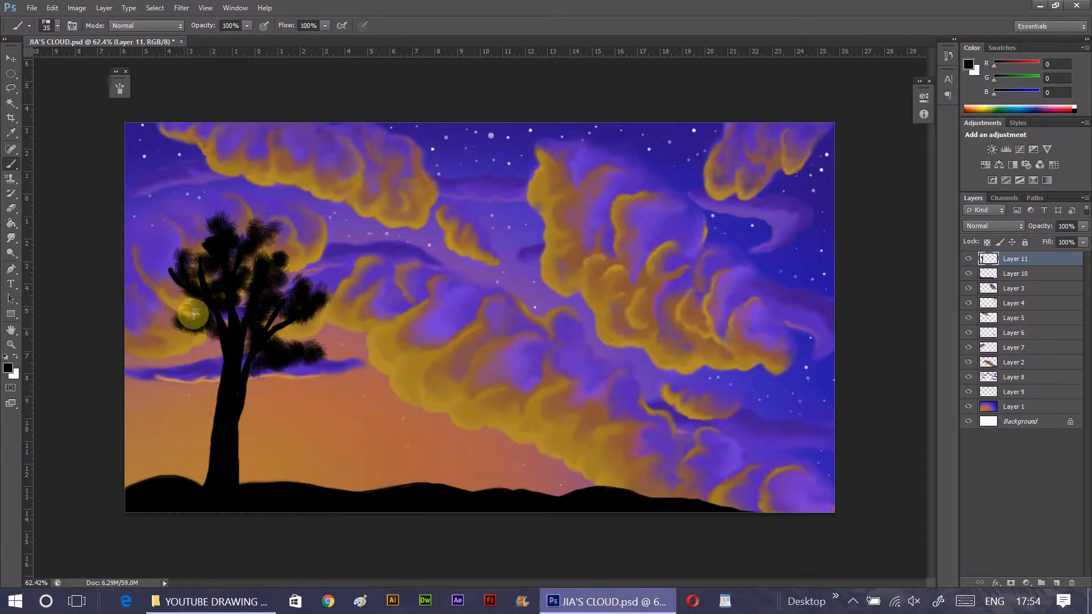
{"action": "mouse_move", "coordinate": [193, 314]}
{"action": "left_mouse_down"}
{"action": "mouse_move", "coordinate": [156, 284]}
{"action": "mouse_move", "coordinate": [212, 288]}
{"action": "mouse_move", "coordinate": [182, 348]}
{"action": "mouse_move", "coordinate": [172, 327]}
{"action": "mouse_move", "coordinate": [170, 350]}
{"action": "mouse_move", "coordinate": [207, 339]}
{"action": "mouse_move", "coordinate": [226, 354]}
{"action": "left_mouse_up"}
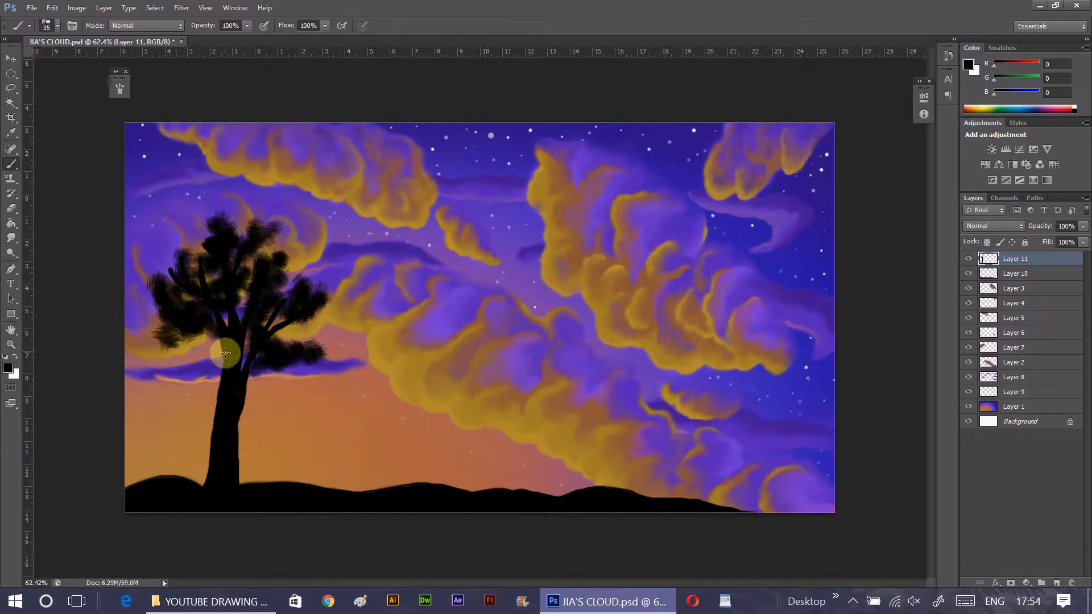
- Add more foliage tufts to the tree's crown and its low right-hand branch
{"action": "left_click", "coordinate": [57, 26]}
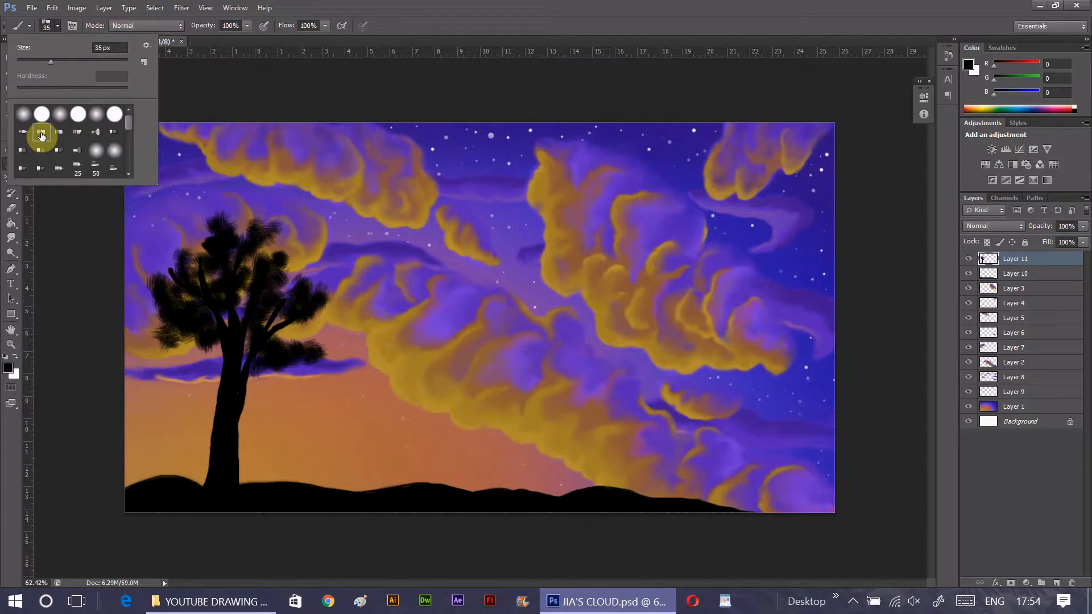
{"action": "left_click", "coordinate": [170, 254]}
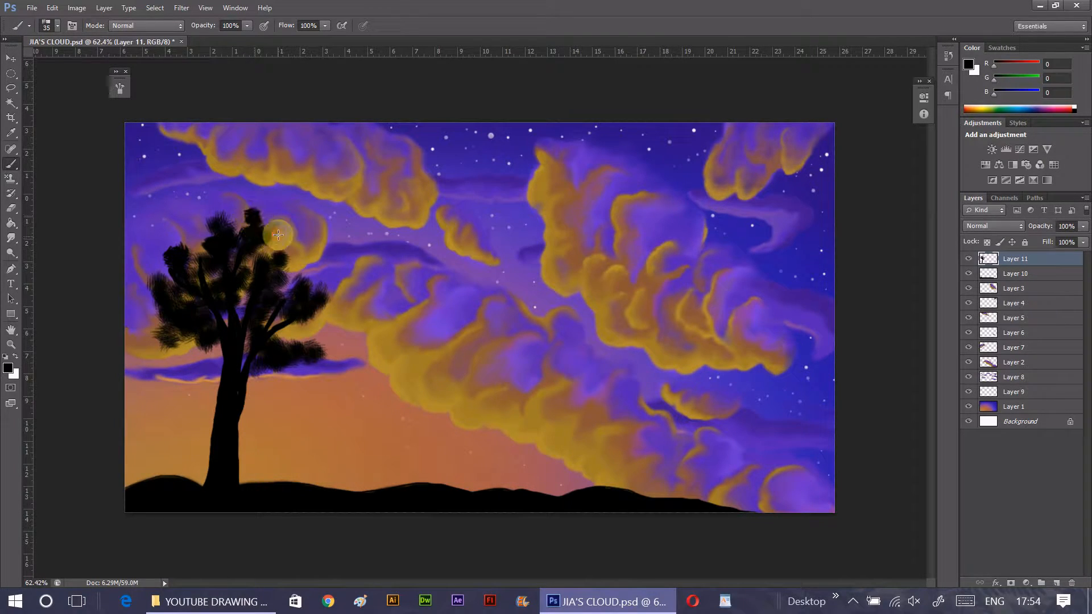
{"action": "left_click_drag", "start_coordinate": [278, 235], "coordinate": [265, 255]}
{"action": "left_click_drag", "start_coordinate": [285, 349], "coordinate": [287, 347]}
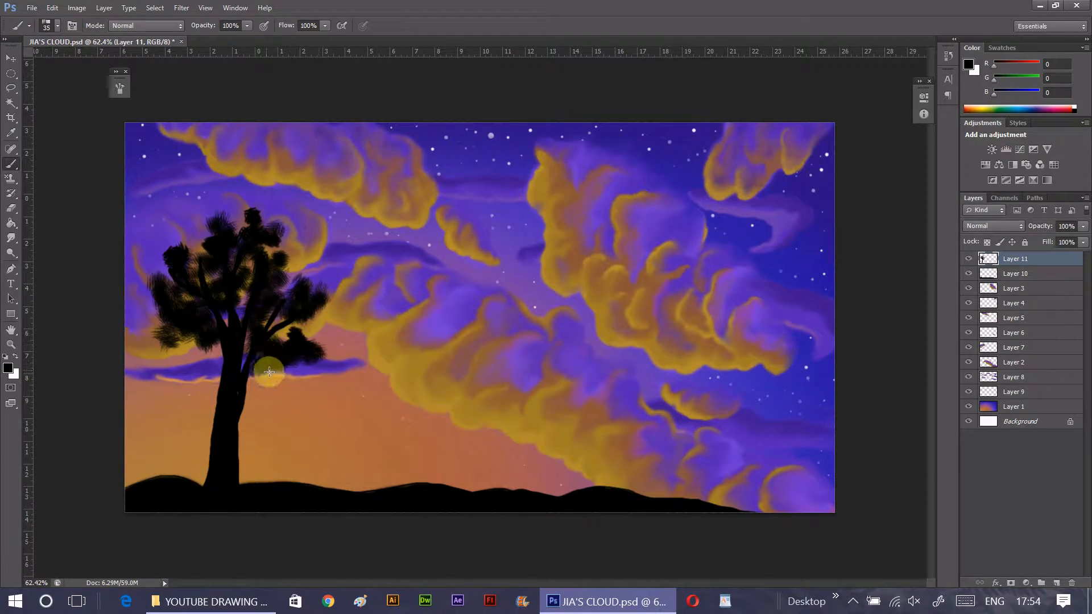
- Paint a slim, straight black trunk for a second tree to the right of the first with a 35 px round brush
{"action": "left_click", "coordinate": [51, 25]}
{"action": "left_click", "coordinate": [353, 286]}
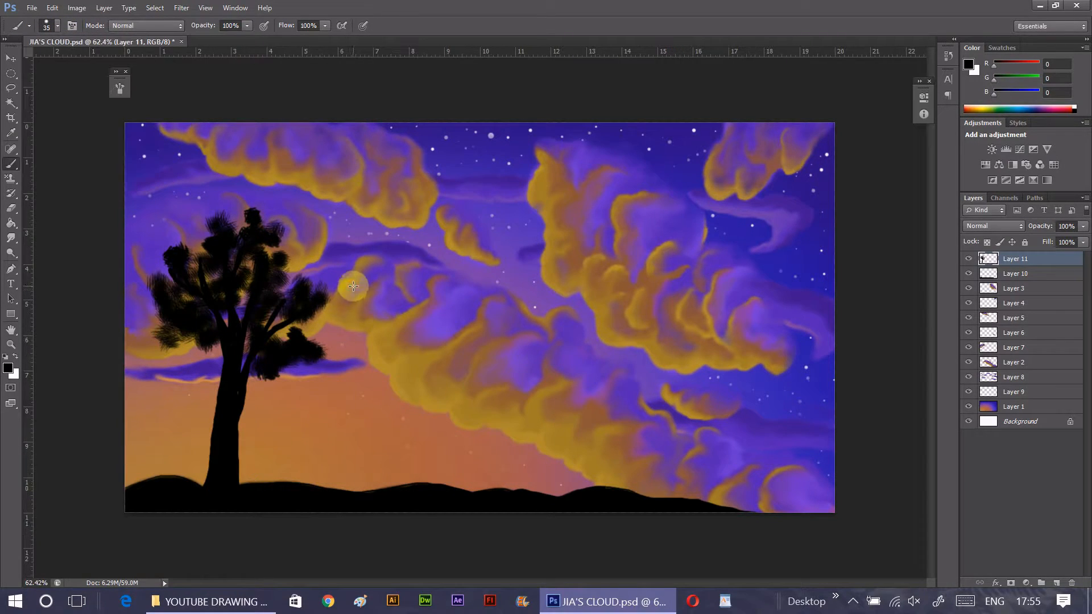
{"action": "left_click_drag", "start_coordinate": [346, 327], "coordinate": [326, 485]}
{"action": "mouse_move", "coordinate": [349, 280]}
{"action": "left_mouse_down"}
{"action": "mouse_move", "coordinate": [346, 488]}
{"action": "mouse_move", "coordinate": [349, 330]}
{"action": "mouse_move", "coordinate": [342, 447]}
{"action": "left_mouse_up"}
- Paint tiered foliage on the second tree and low bushes along the hill crest with the 35 px bristle brush
{"action": "left_click", "coordinate": [47, 25]}
{"action": "left_click", "coordinate": [352, 278]}
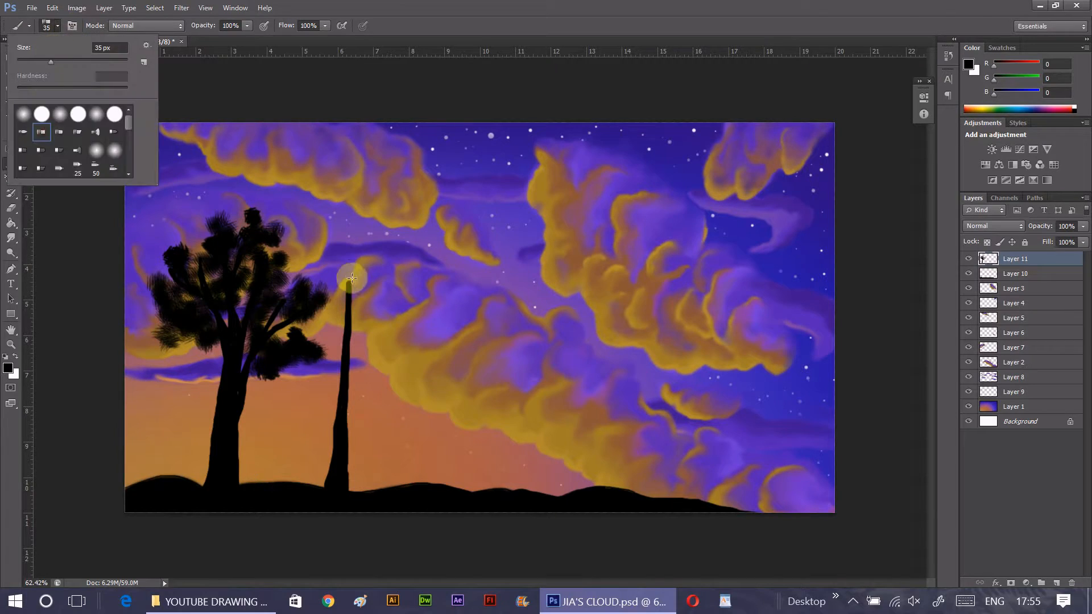
{"action": "left_click_drag", "start_coordinate": [348, 255], "coordinate": [376, 367]}
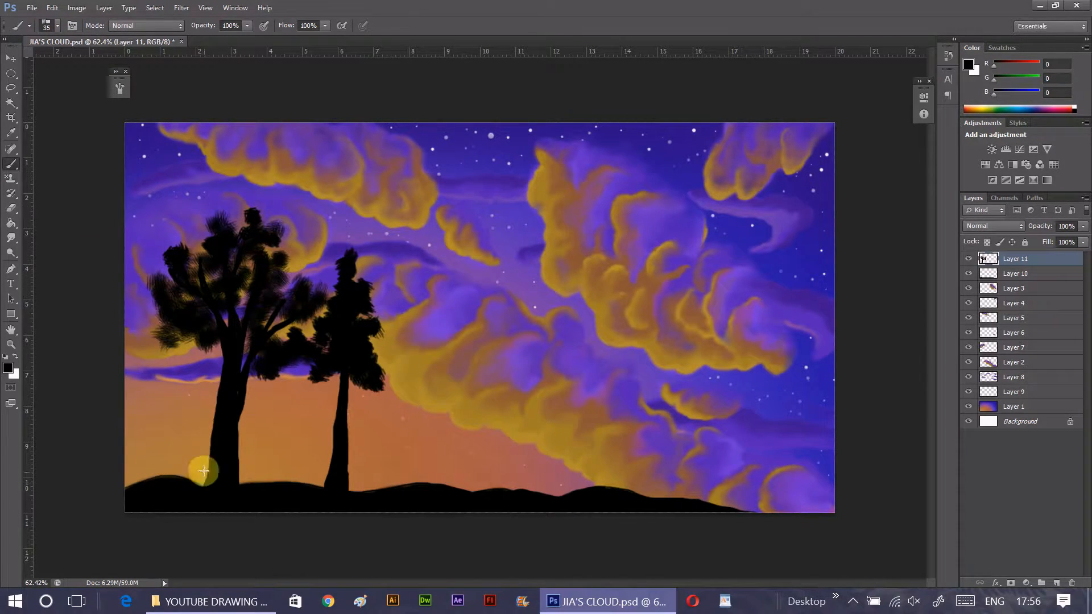
{"action": "mouse_move", "coordinate": [187, 468]}
{"action": "left_mouse_down"}
{"action": "mouse_move", "coordinate": [240, 480]}
{"action": "mouse_move", "coordinate": [259, 470]}
{"action": "mouse_move", "coordinate": [262, 484]}
{"action": "mouse_move", "coordinate": [324, 488]}
{"action": "mouse_move", "coordinate": [326, 478]}
{"action": "mouse_move", "coordinate": [354, 494]}
{"action": "mouse_move", "coordinate": [327, 482]}
{"action": "mouse_move", "coordinate": [340, 490]}
{"action": "mouse_move", "coordinate": [367, 476]}
{"action": "left_mouse_up"}
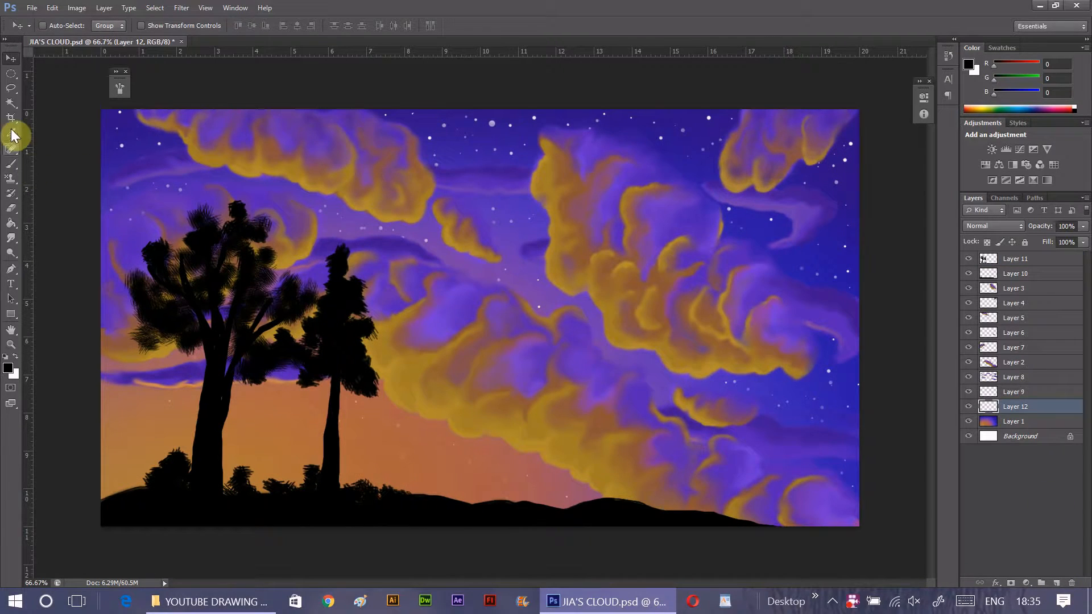
- Sample the orange of the lower sky and brighten the painting colour to RGB 229, 172, 72
{"action": "left_click", "coordinate": [232, 458], "text": "alt"}
{"action": "left_click", "coordinate": [8, 369]}
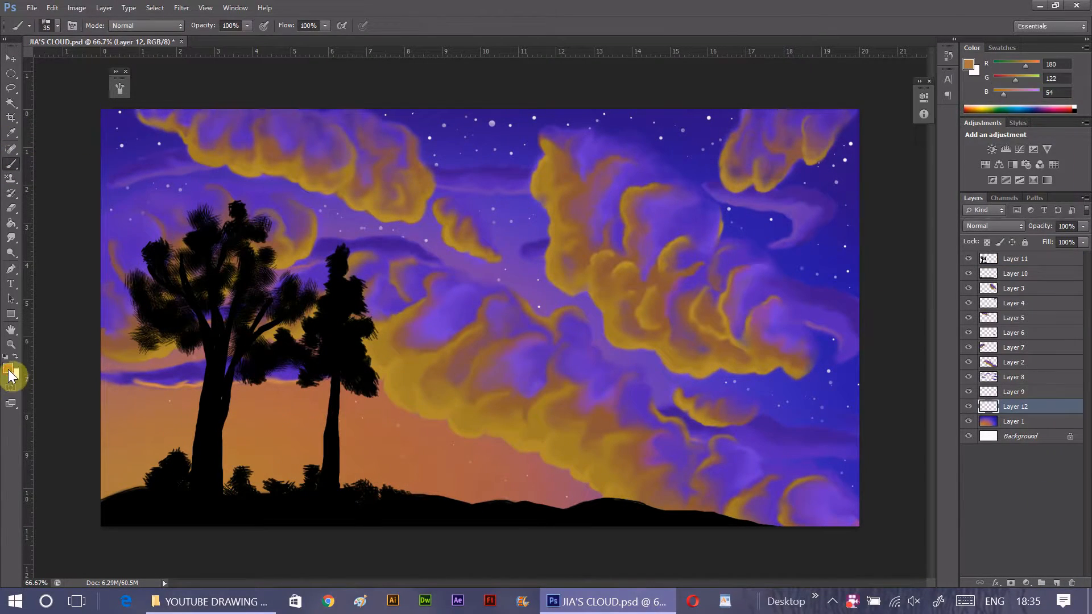
{"action": "left_click_drag", "start_coordinate": [907, 256], "coordinate": [908, 248]}
{"action": "left_click", "coordinate": [1029, 110]}
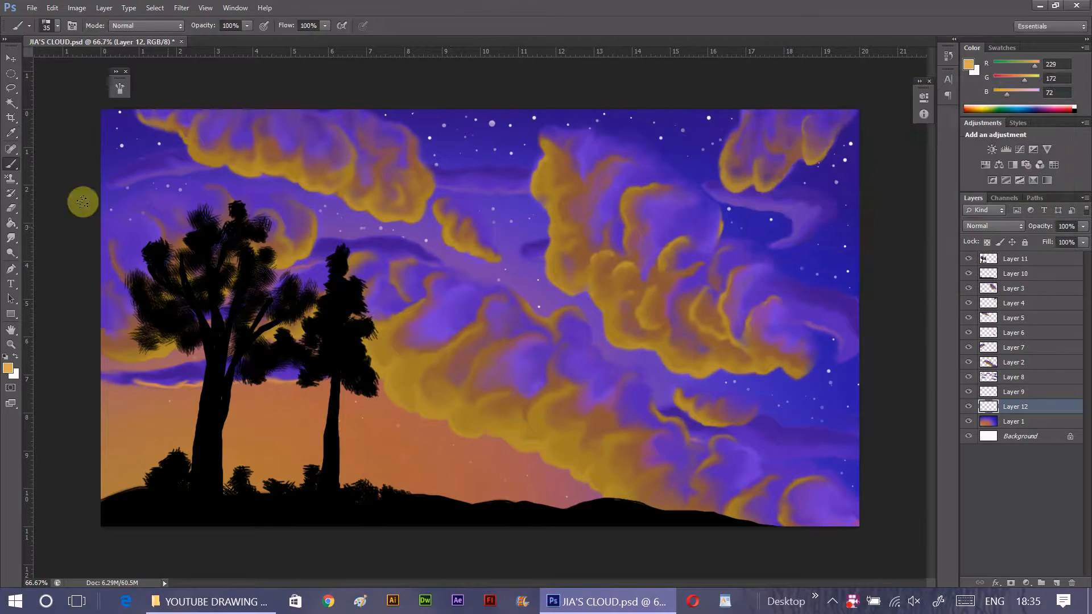
- Paint a soft glow behind the trees at the horizon on Layer 12 with a 370 px soft round brush at 0% hardness
{"action": "left_click", "coordinate": [57, 26]}
{"action": "left_click_drag", "start_coordinate": [72, 60], "coordinate": [111, 62]}
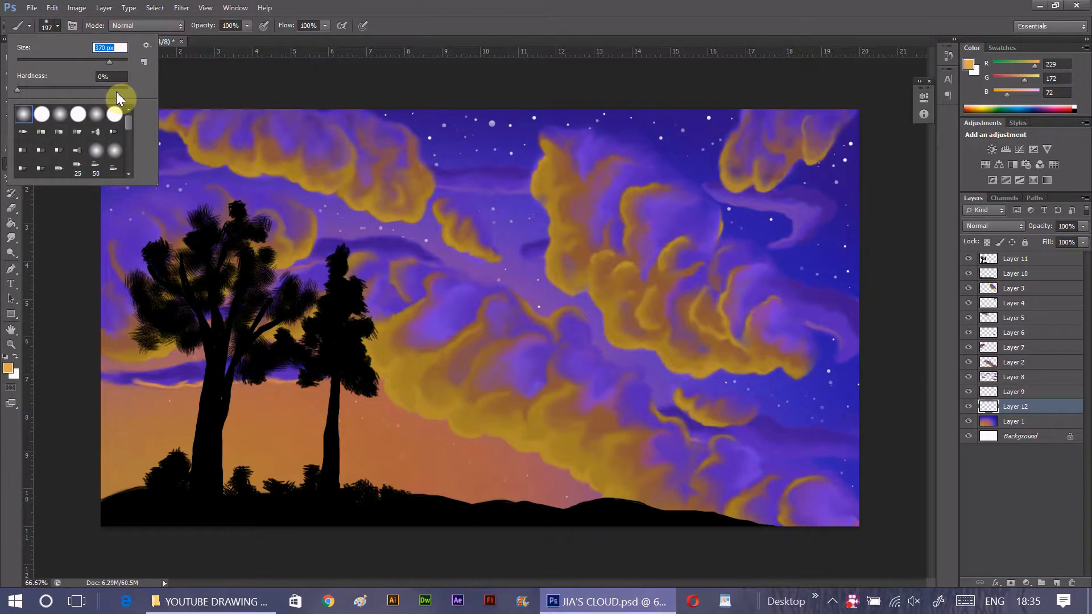
{"action": "left_click", "coordinate": [257, 476]}
{"action": "mouse_move", "coordinate": [257, 476]}
{"action": "left_mouse_down"}
{"action": "mouse_move", "coordinate": [168, 507]}
{"action": "mouse_move", "coordinate": [254, 499]}
{"action": "mouse_move", "coordinate": [162, 537]}
{"action": "mouse_move", "coordinate": [145, 525]}
{"action": "mouse_move", "coordinate": [171, 502]}
{"action": "mouse_move", "coordinate": [283, 509]}
{"action": "left_mouse_up"}
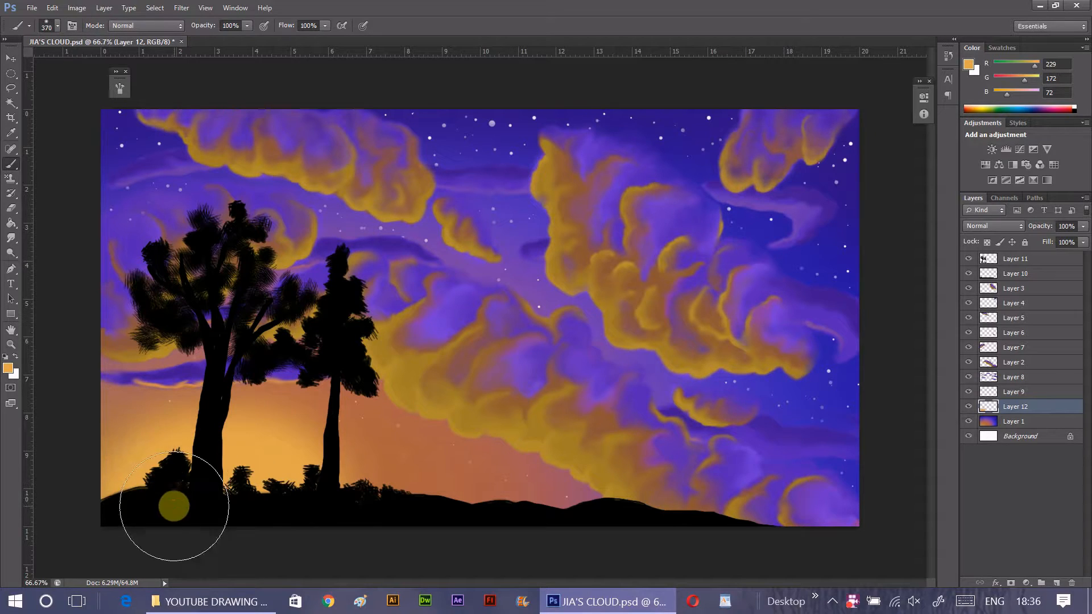
- Brighten the centre of the horizon glow with a lighter yellow, RGB 240, 215, 101
{"action": "left_click", "coordinate": [13, 374]}
{"action": "left_click", "coordinate": [1027, 126]}
{"action": "left_click", "coordinate": [8, 368]}
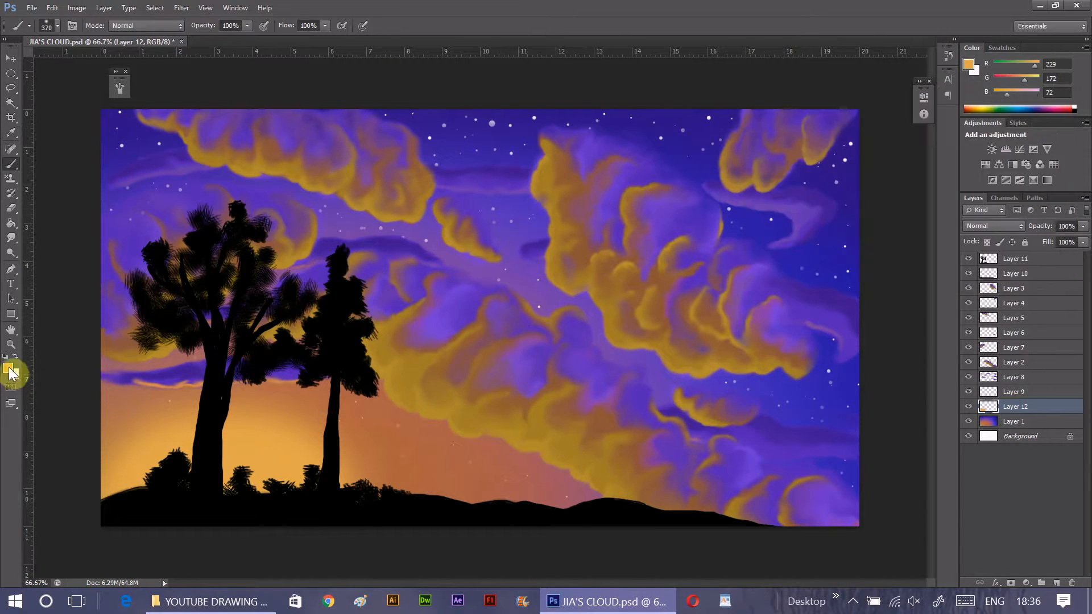
{"action": "left_click", "coordinate": [854, 132]}
{"action": "left_click", "coordinate": [840, 125]}
{"action": "left_click", "coordinate": [1010, 110]}
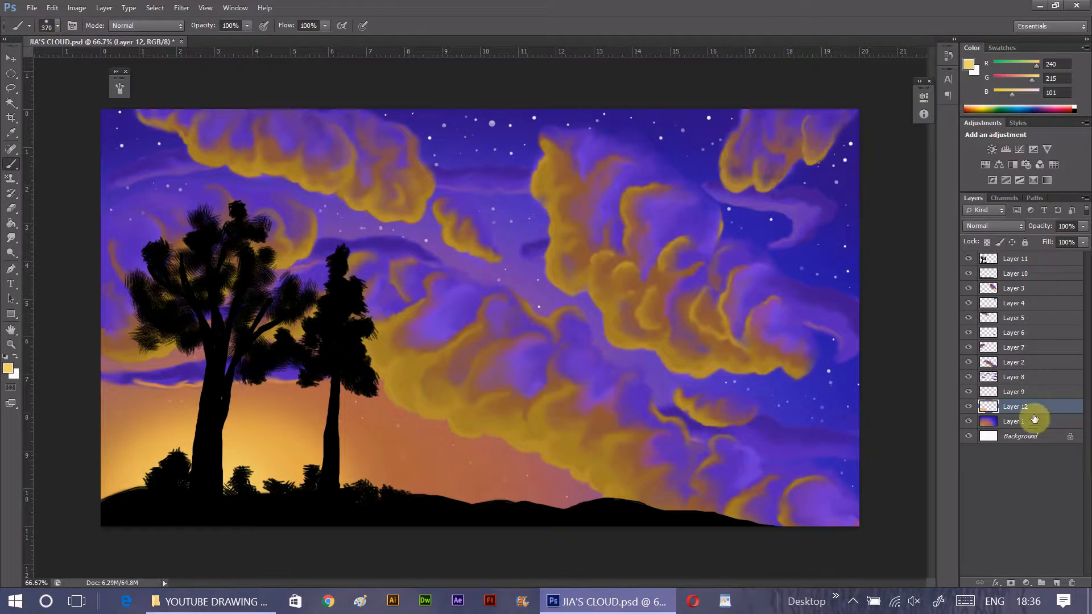
- Add a new layer above the glow, set the colour to RGB 240, 196, 101 and the soft brush to 35 px
{"action": "left_click", "coordinate": [1056, 583]}
{"action": "left_click", "coordinate": [8, 368]}
{"action": "left_click", "coordinate": [905, 246]}
{"action": "left_click", "coordinate": [1047, 111]}
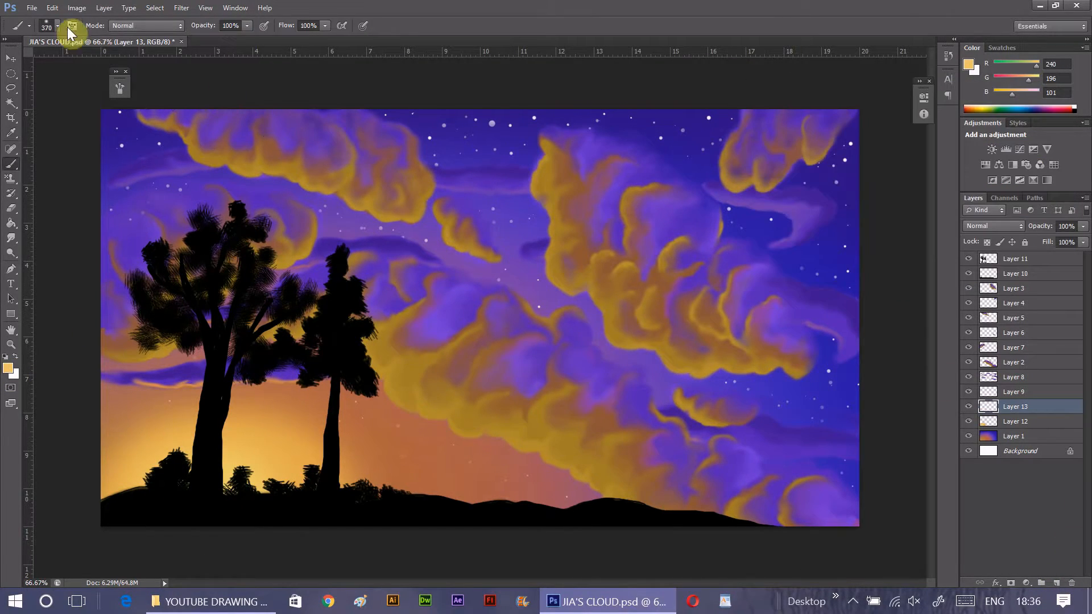
{"action": "left_click", "coordinate": [58, 26]}
{"action": "left_click_drag", "start_coordinate": [61, 63], "coordinate": [37, 65]}
- Move Layer 13 to the top of the stack and paint a diagonal light ray from the hill to the large upper-right cloud
{"action": "left_click", "coordinate": [291, 473]}
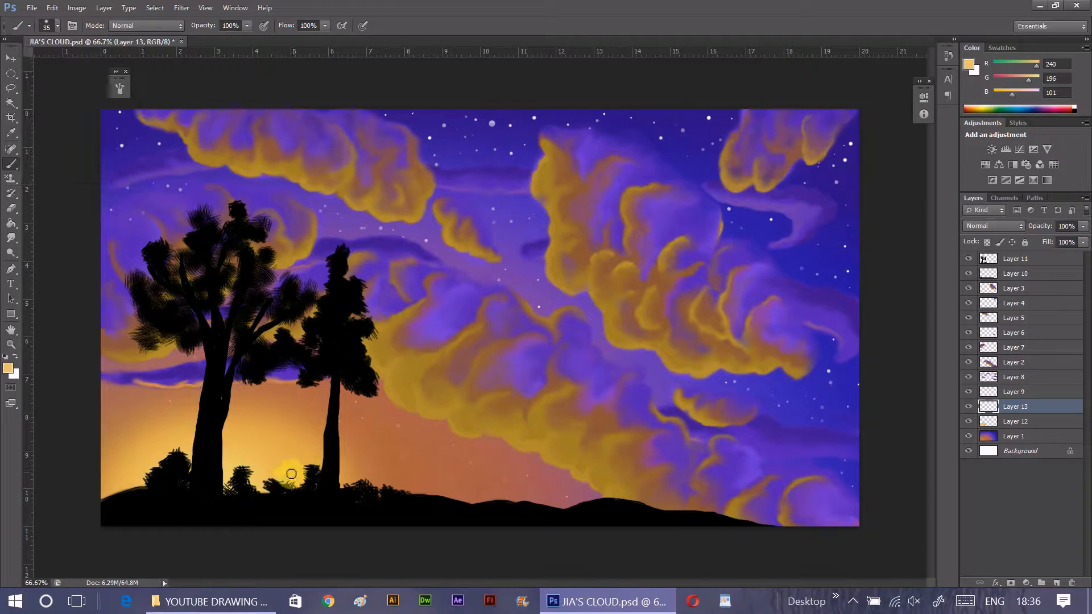
{"action": "left_click", "coordinate": [614, 239], "text": "shift"}
{"action": "left_click_drag", "start_coordinate": [1018, 407], "coordinate": [1035, 251]}
{"action": "left_click", "coordinate": [268, 499]}
{"action": "left_click", "coordinate": [591, 222], "text": "shift"}
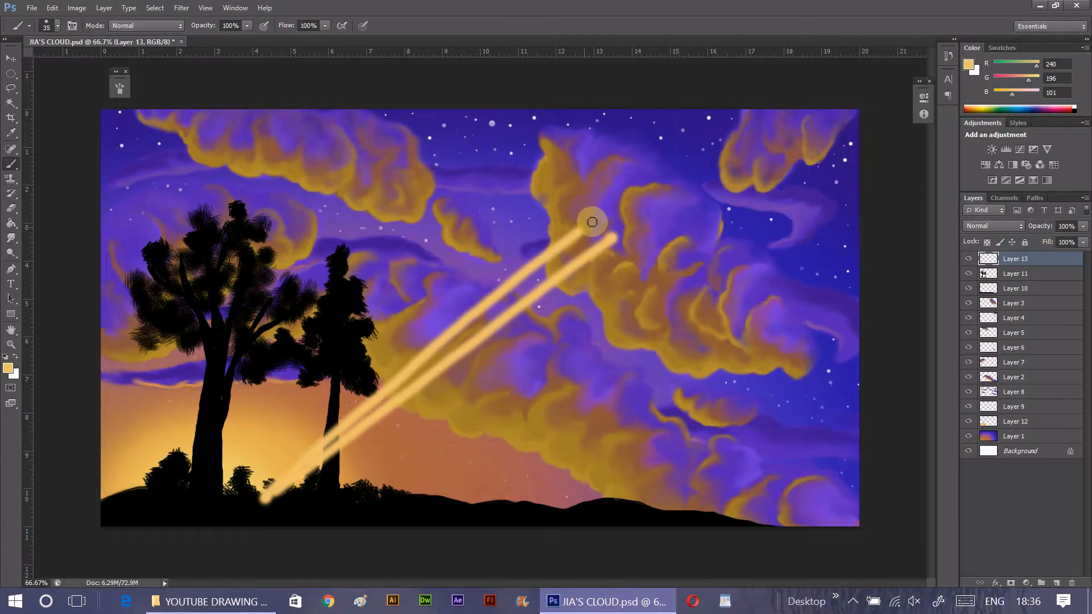
{"action": "mouse_move", "coordinate": [298, 476]}
{"action": "left_mouse_down"}
{"action": "mouse_move", "coordinate": [605, 220]}
{"action": "mouse_move", "coordinate": [583, 230]}
{"action": "left_mouse_up"}
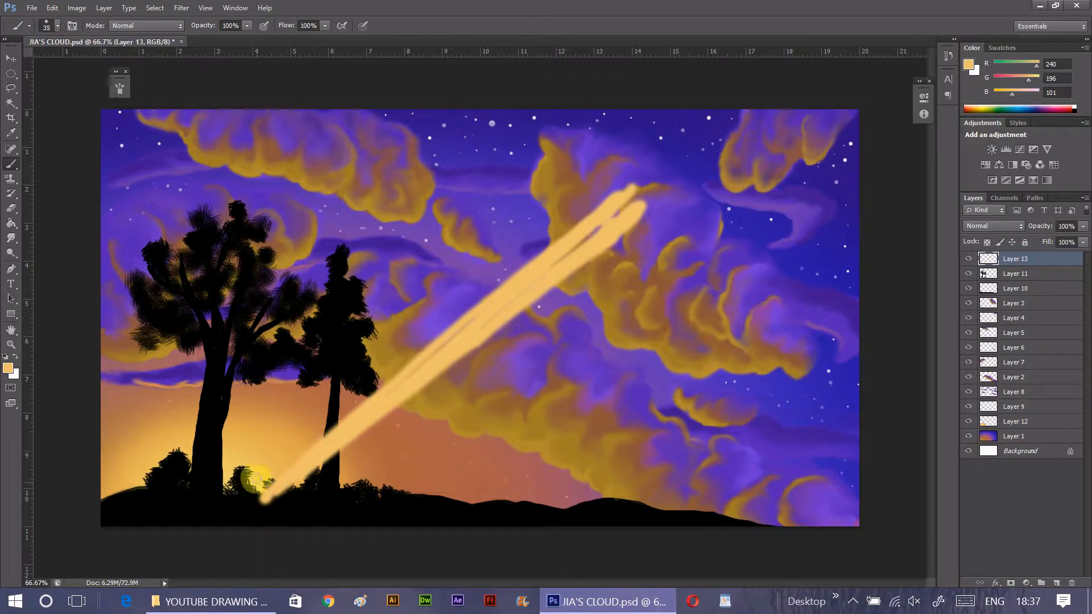
- Paint a steeper light ray rising from the hill between the trees to the upper clouds
{"action": "mouse_move", "coordinate": [256, 479]}
{"action": "left_mouse_down"}
{"action": "mouse_move", "coordinate": [427, 206]}
{"action": "mouse_move", "coordinate": [392, 160]}
{"action": "left_mouse_up"}
{"action": "left_click_drag", "start_coordinate": [408, 240], "coordinate": [440, 171]}
{"action": "mouse_move", "coordinate": [403, 153]}
{"action": "left_mouse_down"}
{"action": "mouse_move", "coordinate": [252, 485]}
{"action": "mouse_move", "coordinate": [393, 210]}
{"action": "mouse_move", "coordinate": [368, 252]}
{"action": "left_mouse_up"}
- Paint a broad, shallow light ray from the second tree's base toward the canvas's right edge
{"action": "mouse_move", "coordinate": [312, 497]}
{"action": "left_mouse_down"}
{"action": "mouse_move", "coordinate": [781, 291]}
{"action": "mouse_move", "coordinate": [865, 338]}
{"action": "left_mouse_up"}
{"action": "left_click_drag", "start_coordinate": [378, 468], "coordinate": [616, 393]}
{"action": "left_click_drag", "start_coordinate": [312, 498], "coordinate": [630, 397]}
{"action": "left_click_drag", "start_coordinate": [426, 447], "coordinate": [733, 339]}
{"action": "mouse_move", "coordinate": [617, 398]}
{"action": "left_mouse_down"}
{"action": "mouse_move", "coordinate": [796, 312]}
{"action": "mouse_move", "coordinate": [825, 336]}
{"action": "left_mouse_up"}
- Paint a nearly vertical light ray up through the large left tree to the top of the sky
{"action": "mouse_move", "coordinate": [177, 458]}
{"action": "left_mouse_down"}
{"action": "mouse_move", "coordinate": [189, 133]}
{"action": "mouse_move", "coordinate": [180, 457]}
{"action": "left_mouse_up"}
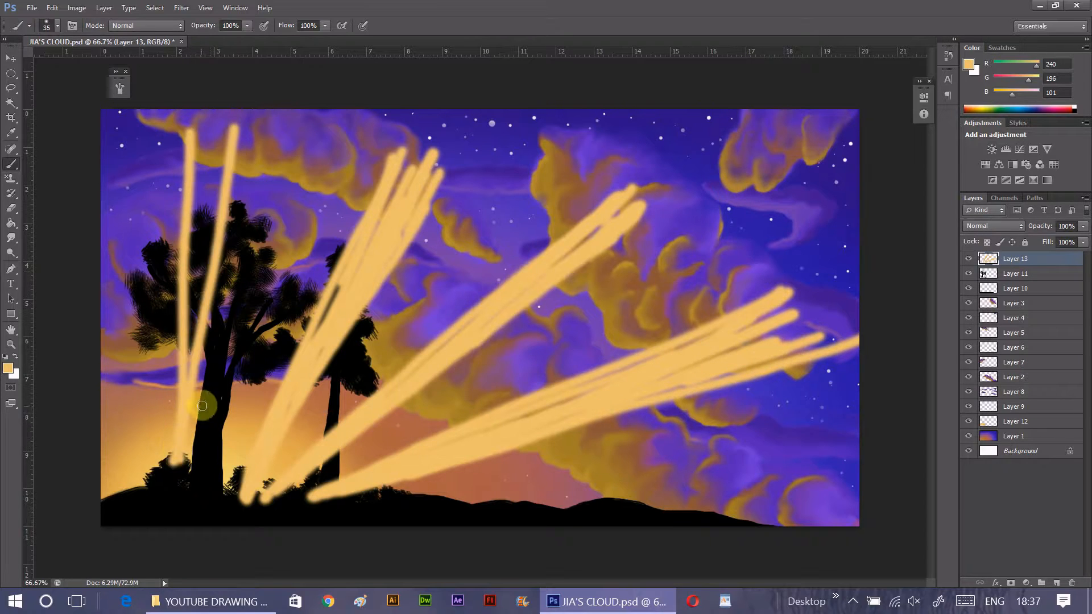
{"action": "left_click_drag", "start_coordinate": [212, 128], "coordinate": [185, 359]}
{"action": "left_click_drag", "start_coordinate": [199, 139], "coordinate": [183, 408]}
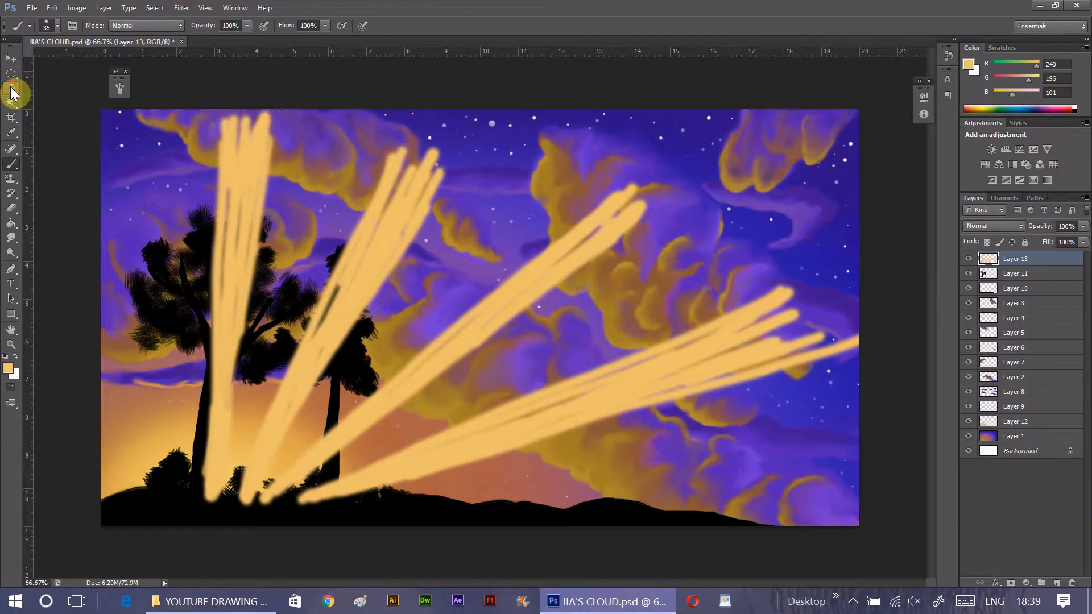
- Lasso the canvas's left part around the nearly vertical ray with a 50 px feather
{"action": "left_click", "coordinate": [11, 89]}
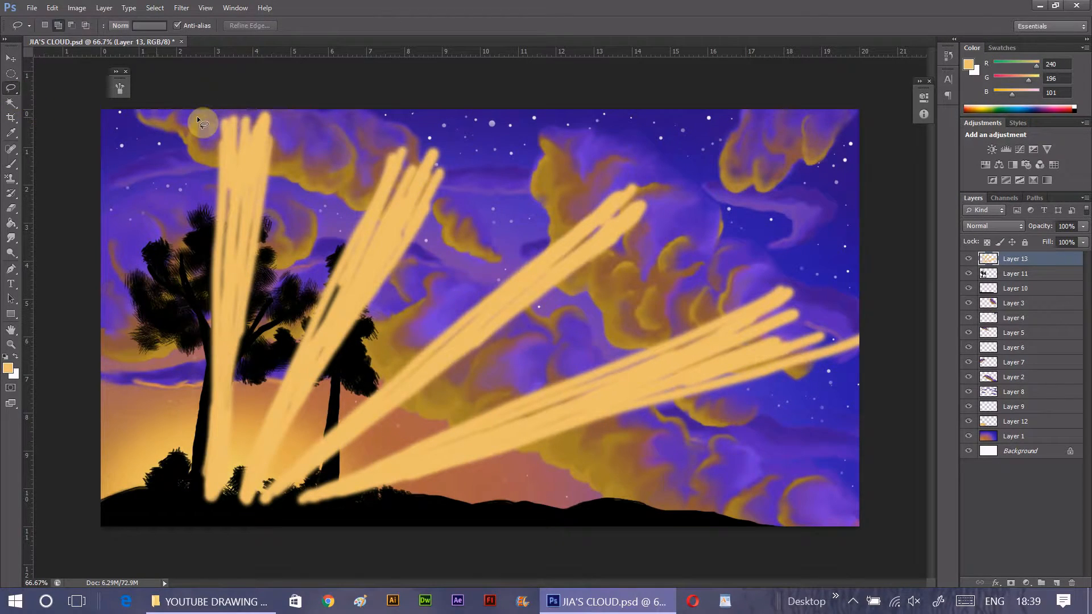
{"action": "mouse_move", "coordinate": [115, 111]}
{"action": "left_mouse_down"}
{"action": "mouse_move", "coordinate": [98, 423]}
{"action": "mouse_move", "coordinate": [231, 521]}
{"action": "left_mouse_up"}
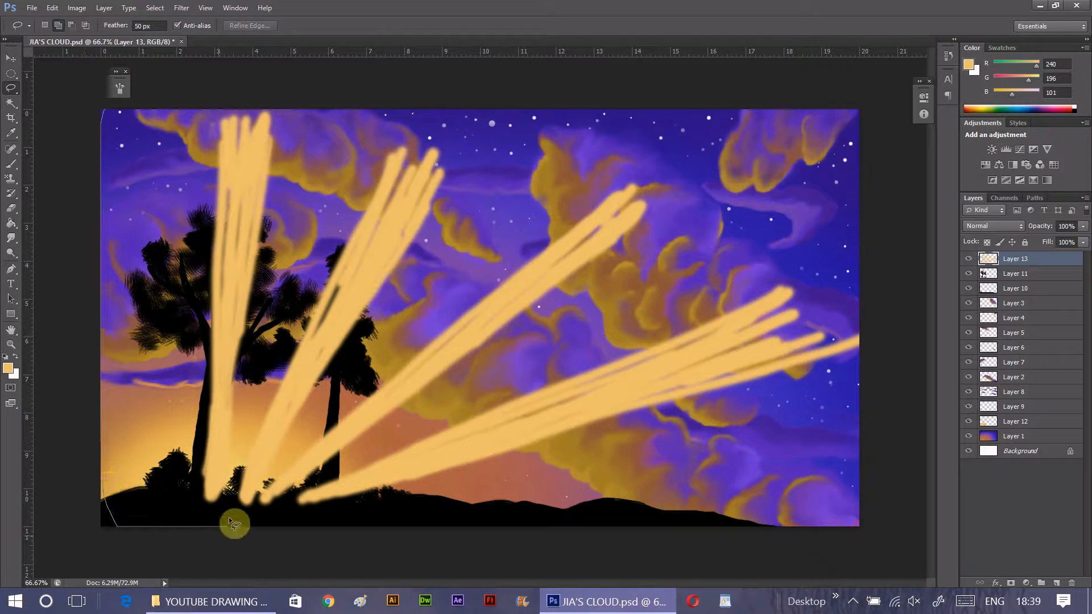
{"action": "mouse_move", "coordinate": [245, 443]}
{"action": "left_mouse_down"}
{"action": "mouse_move", "coordinate": [312, 282]}
{"action": "mouse_move", "coordinate": [349, 110]}
{"action": "left_mouse_up"}
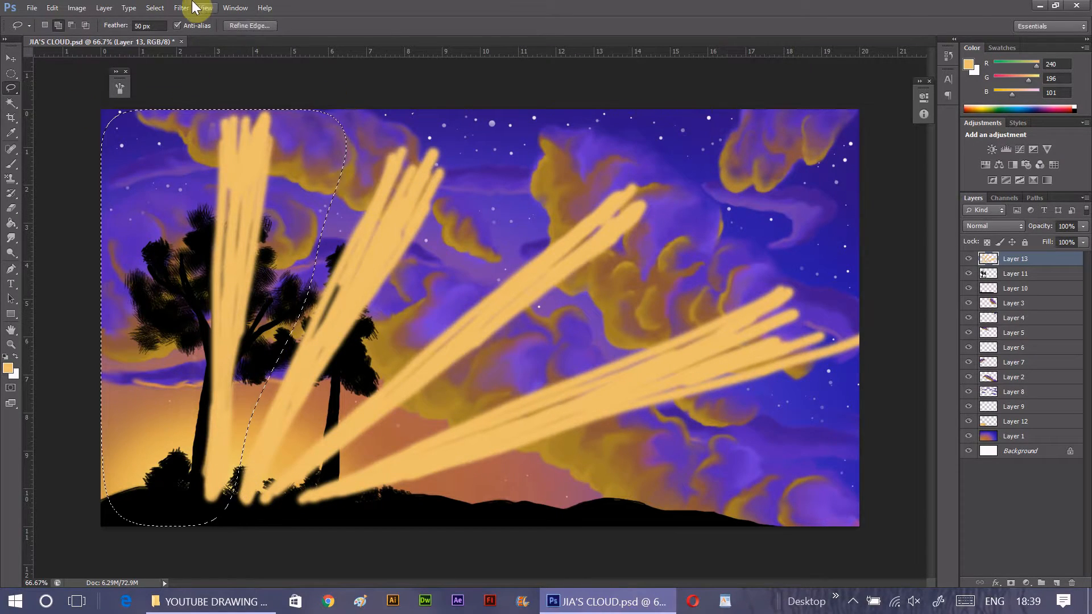
- Motion-blur the lassoed nearly vertical ray at a 79-degree angle and a distance of about 1100 pixels, and deselect it
{"action": "left_click", "coordinate": [182, 8]}
{"action": "mouse_move", "coordinate": [227, 180]}
{"action": "left_click", "coordinate": [108, 335]}
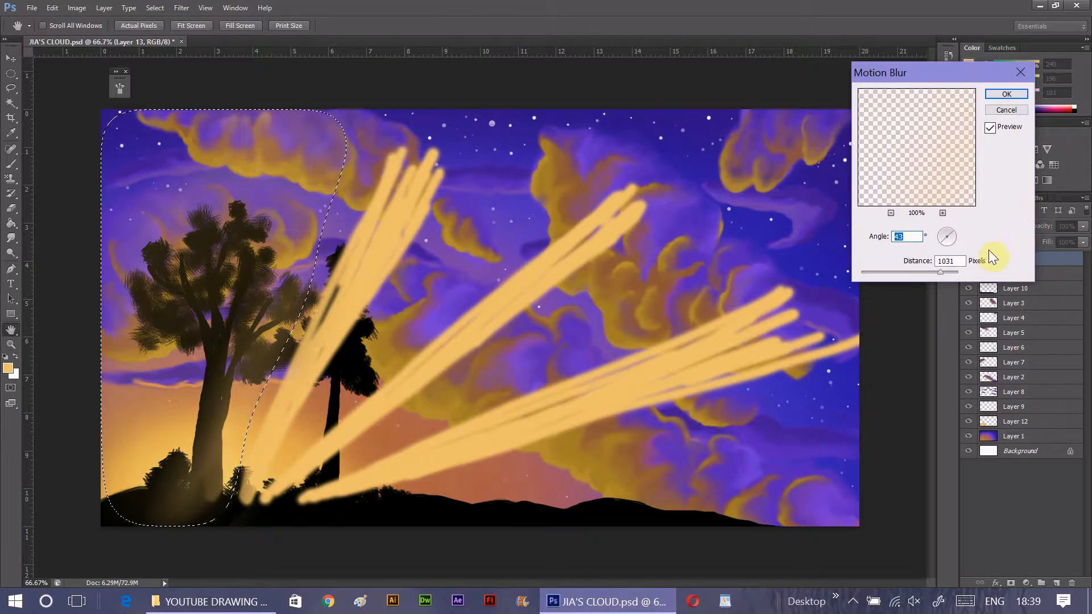
{"action": "left_click", "coordinate": [945, 247]}
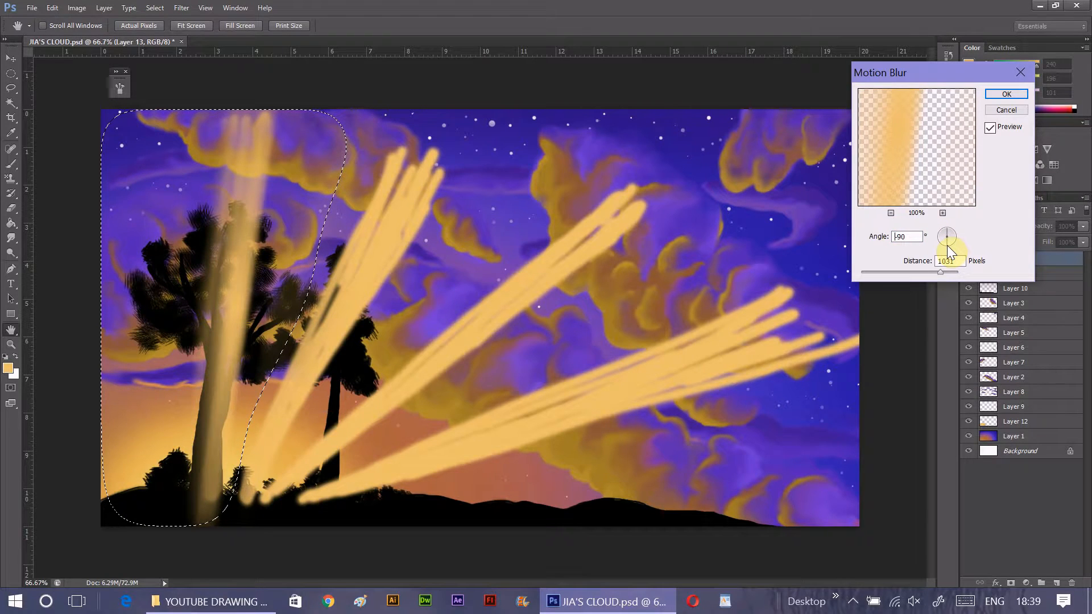
{"action": "mouse_move", "coordinate": [940, 272]}
{"action": "left_mouse_down"}
{"action": "mouse_move", "coordinate": [964, 275]}
{"action": "mouse_move", "coordinate": [942, 274]}
{"action": "left_mouse_up"}
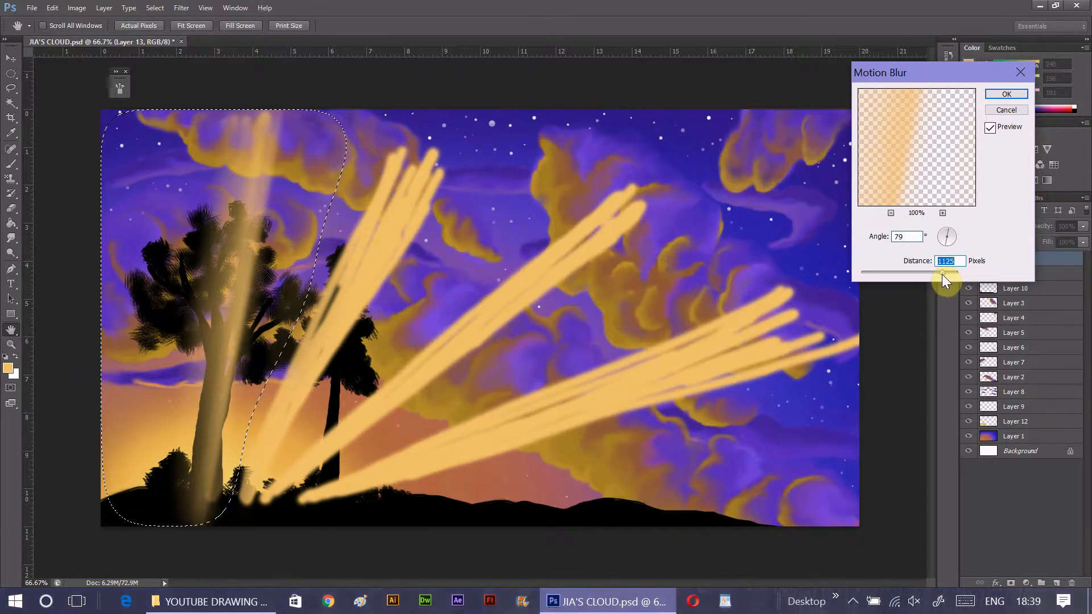
{"action": "left_click", "coordinate": [1006, 94]}
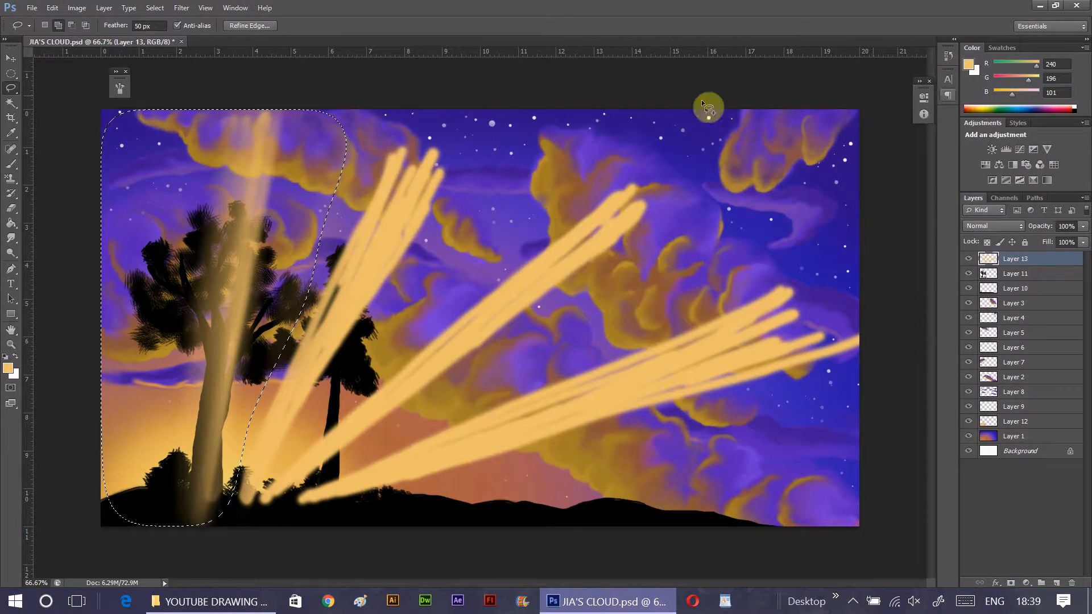
{"action": "key", "text": "ctrl+d"}
{"action": "left_click", "coordinate": [11, 238]}
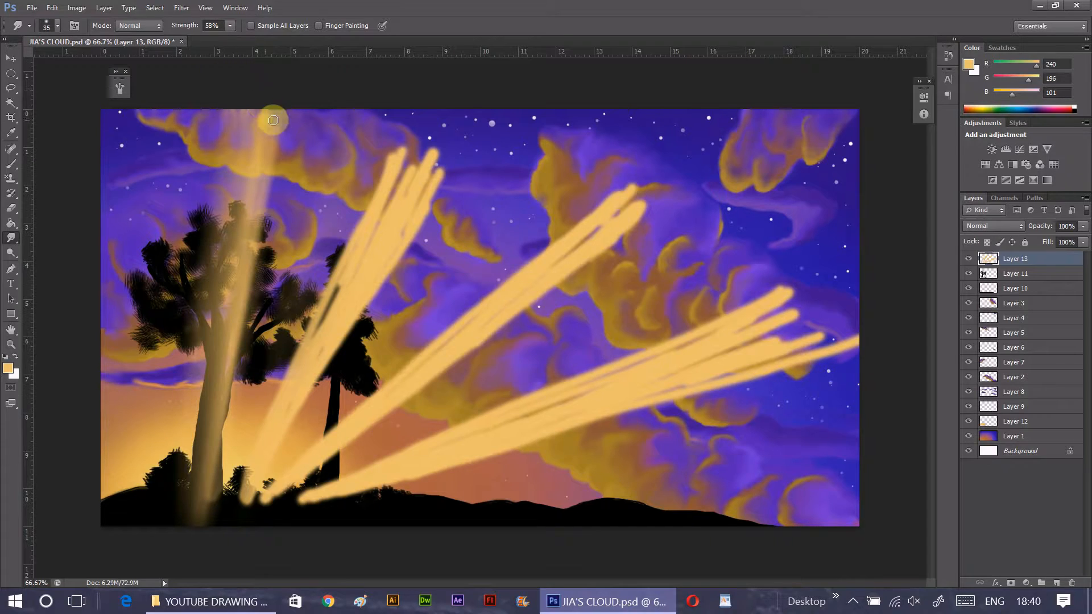
- Lasso the area around the second light ray between the trees with a 50 px feather
{"action": "left_click", "coordinate": [11, 88]}
{"action": "mouse_move", "coordinate": [333, 109]}
{"action": "left_mouse_down"}
{"action": "mouse_move", "coordinate": [280, 254]}
{"action": "mouse_move", "coordinate": [259, 394]}
{"action": "left_mouse_up"}
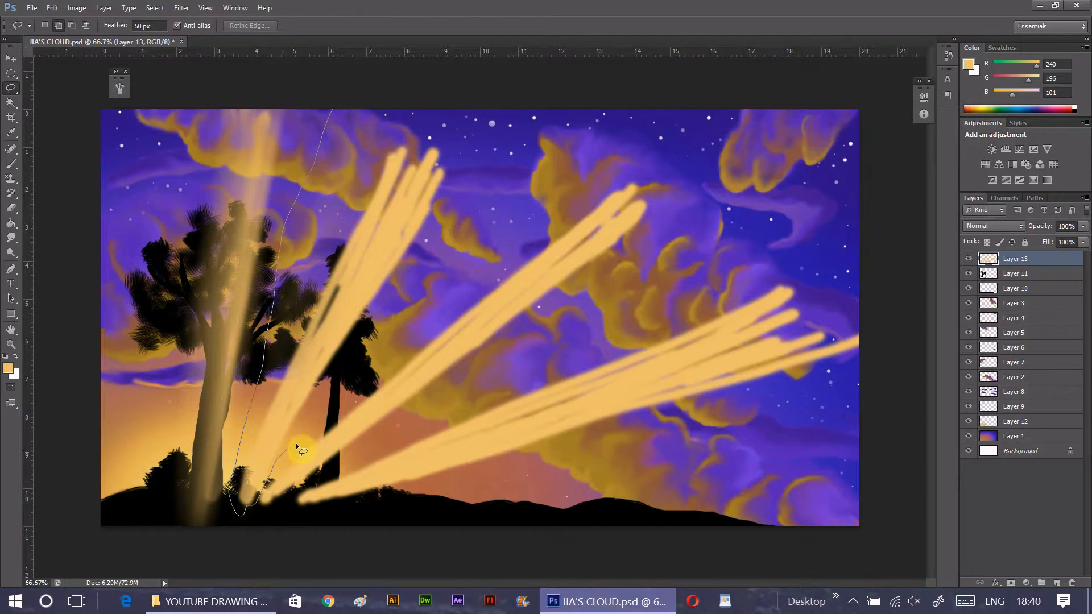
{"action": "left_click_drag", "start_coordinate": [512, 227], "coordinate": [335, 109]}
- Motion-blur the lassoed second ray along its slope at a distance of 1094 pixels
{"action": "left_click", "coordinate": [181, 7]}
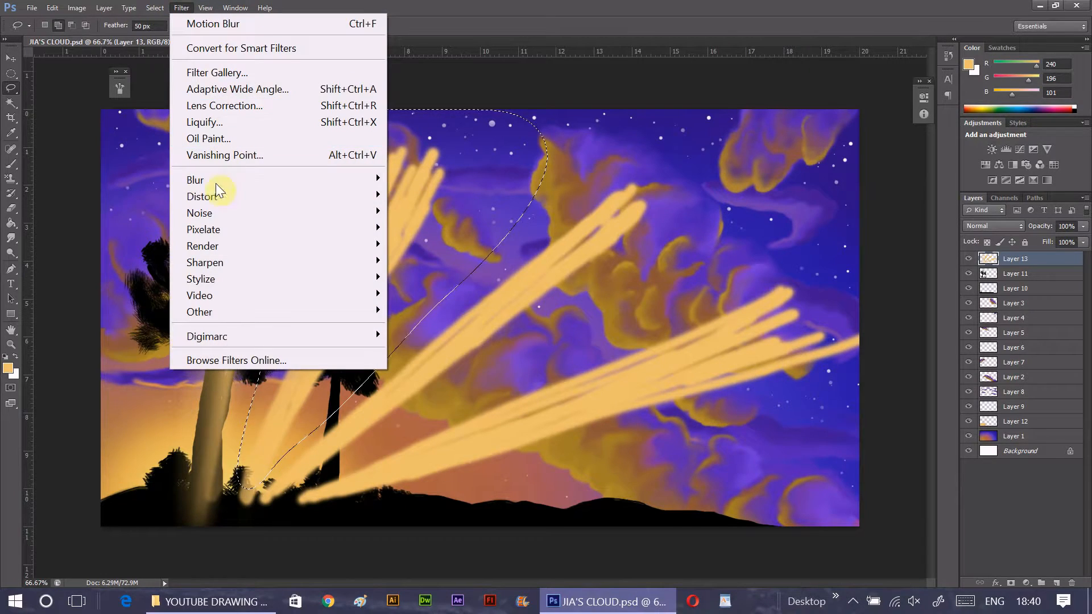
{"action": "mouse_move", "coordinate": [216, 181]}
{"action": "left_click", "coordinate": [114, 337]}
{"action": "left_click_drag", "start_coordinate": [950, 231], "coordinate": [950, 239]}
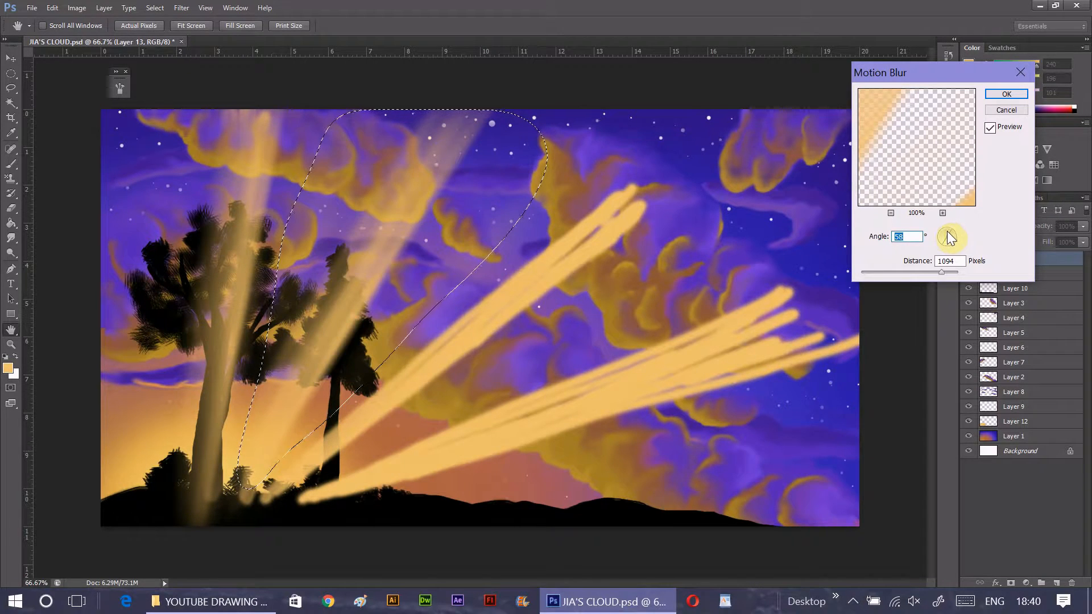
{"action": "left_click", "coordinate": [1006, 94]}
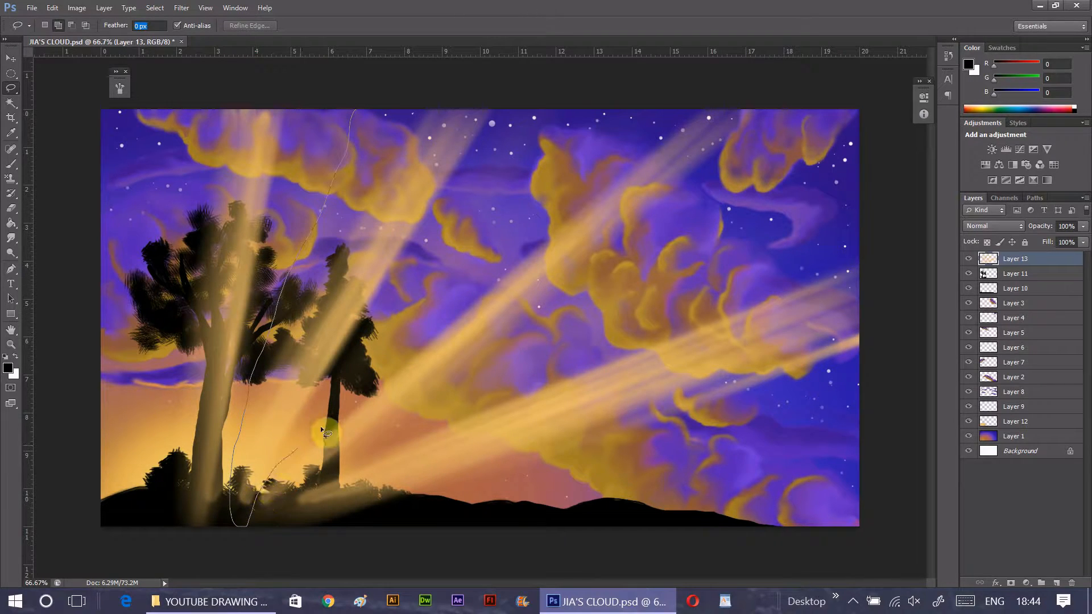
- Lasso the second ray and the broad shallow ray with 0 px feather and cut them onto a new layer
{"action": "left_click_drag", "start_coordinate": [446, 91], "coordinate": [350, 107]}
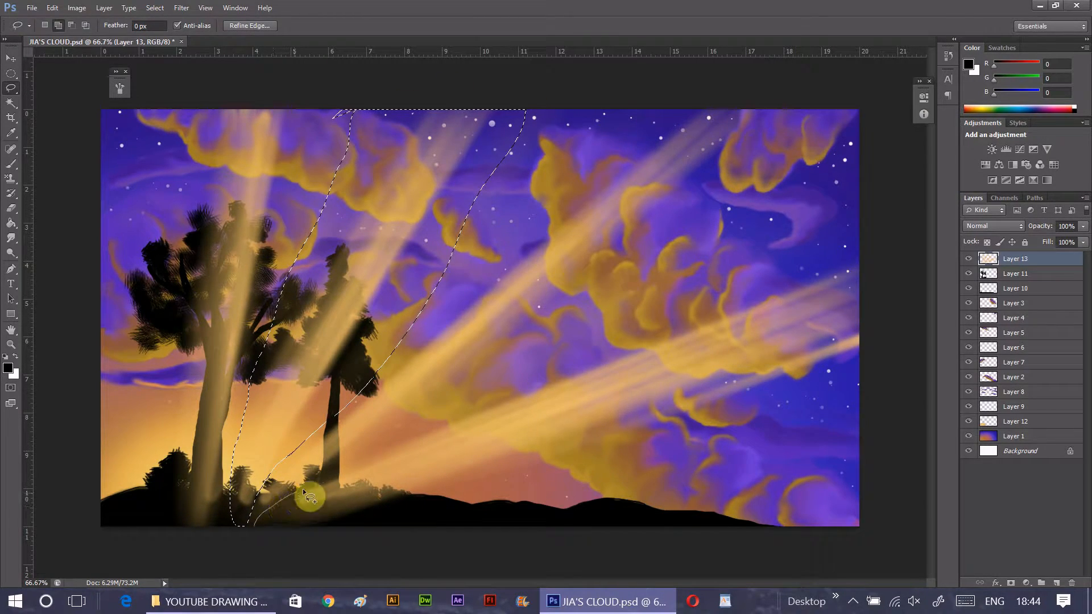
{"action": "left_click_drag", "start_coordinate": [655, 540], "coordinate": [254, 519]}
{"action": "right_click", "coordinate": [705, 398]}
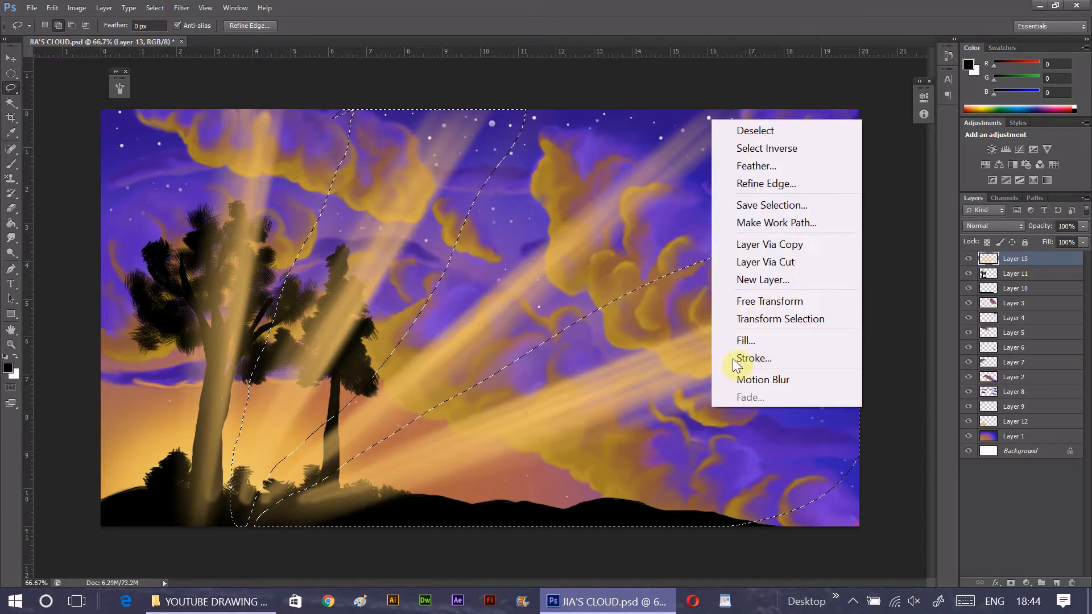
{"action": "left_click", "coordinate": [823, 256]}
- Move the cut rays' layer below Layer 2 and Layer 13 below Layer 5, toggling both layers' visibility to compare them
{"action": "left_click_drag", "start_coordinate": [1028, 276], "coordinate": [1029, 400]}
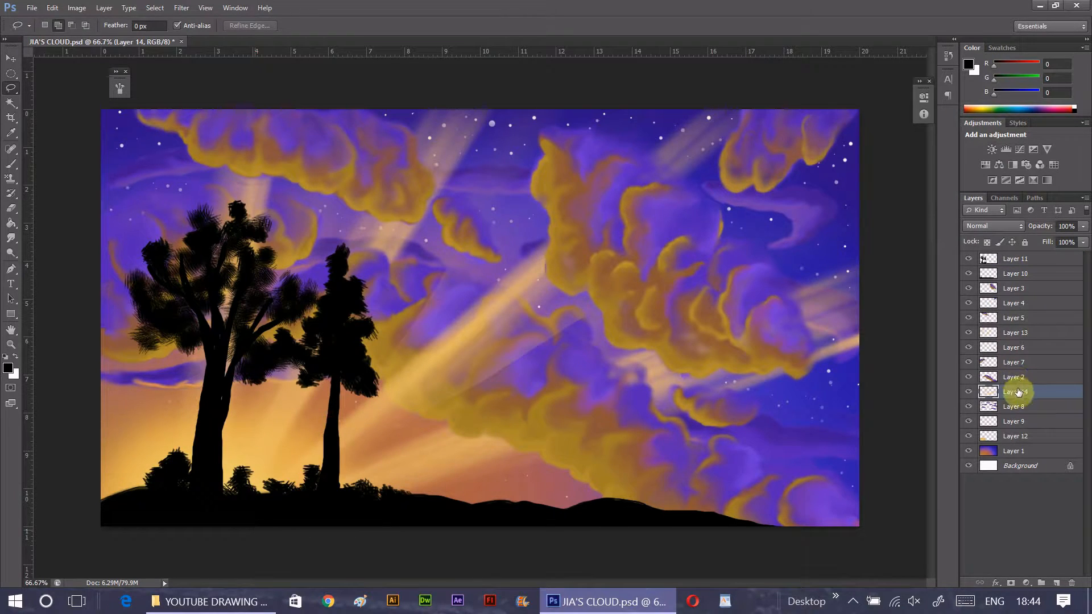
{"action": "left_click", "coordinate": [969, 392]}
{"action": "left_click", "coordinate": [970, 392]}
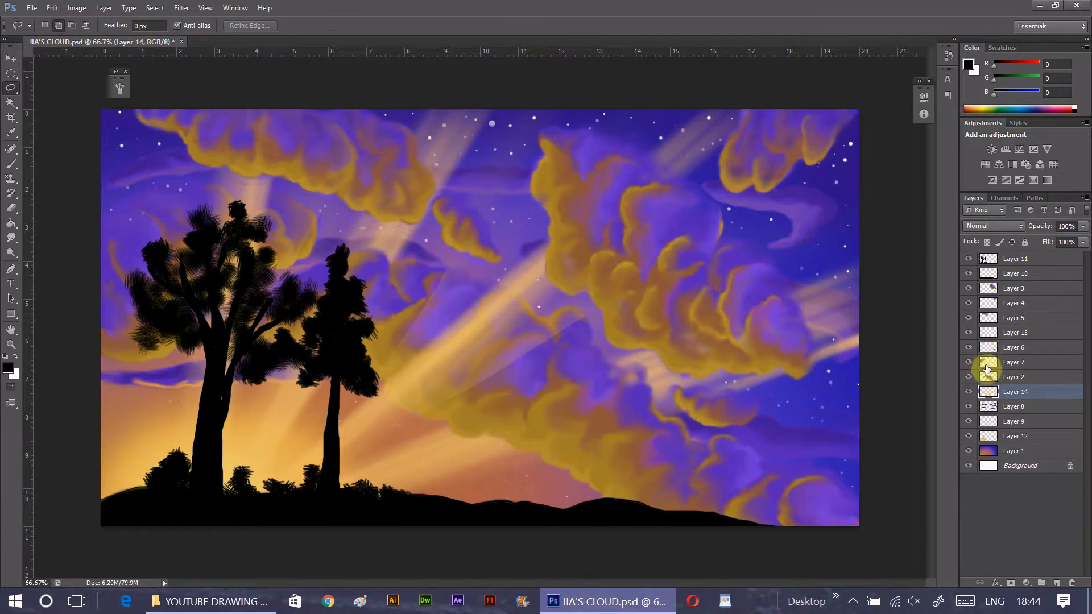
{"action": "left_click", "coordinate": [968, 335]}
{"action": "left_click", "coordinate": [968, 337]}
{"action": "left_click", "coordinate": [967, 335]}
{"action": "left_click", "coordinate": [967, 335]}
- Soften the hard ray edge over the lower clouds with a 71 px eraser at 32% opacity and 33% flow
{"action": "left_click", "coordinate": [1006, 333]}
{"action": "left_click", "coordinate": [11, 208]}
{"action": "left_click", "coordinate": [202, 25]}
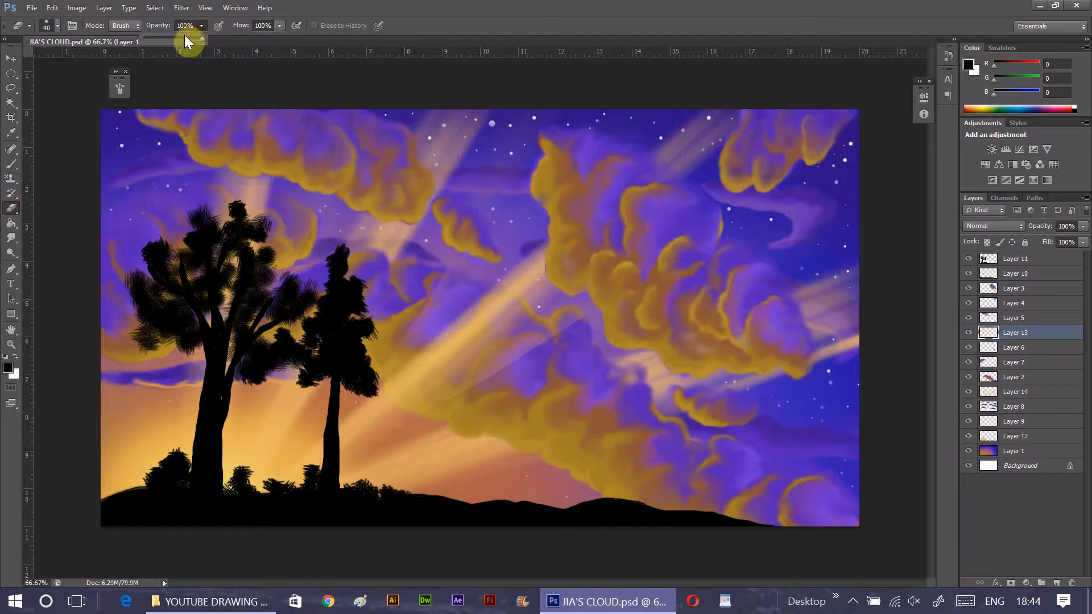
{"action": "left_click", "coordinate": [57, 26]}
{"action": "left_click", "coordinate": [56, 60]}
{"action": "left_click", "coordinate": [267, 77]}
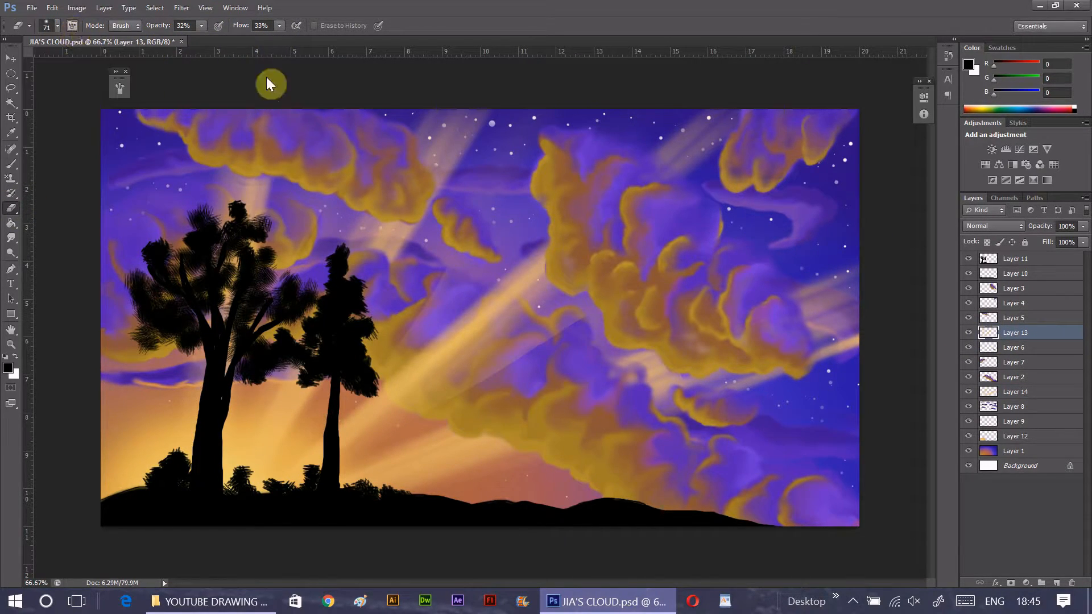
{"action": "left_click", "coordinate": [119, 88]}
{"action": "left_click", "coordinate": [338, 80]}
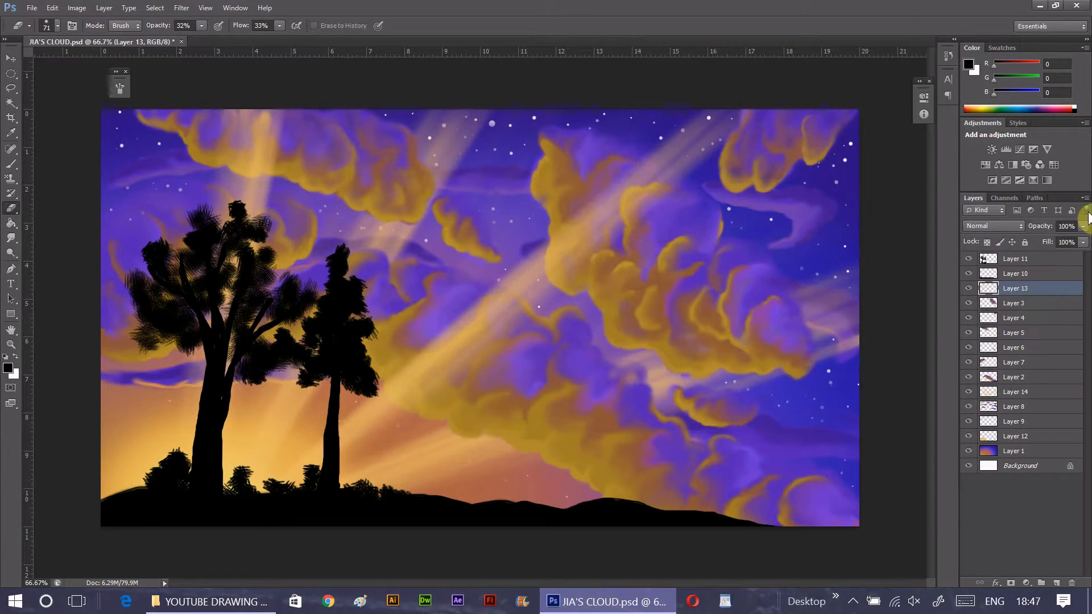
- Place Layer 13 above Layer 3 and lower its opacity to 85%
{"action": "left_click_drag", "start_coordinate": [1083, 226], "coordinate": [1079, 248]}
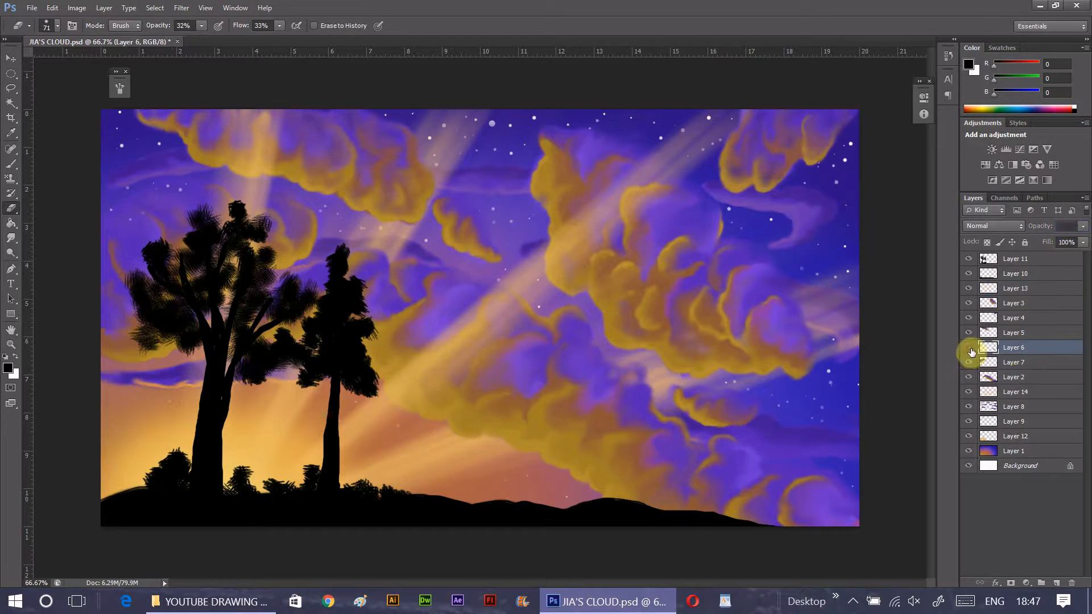
{"action": "left_click", "coordinate": [976, 393]}
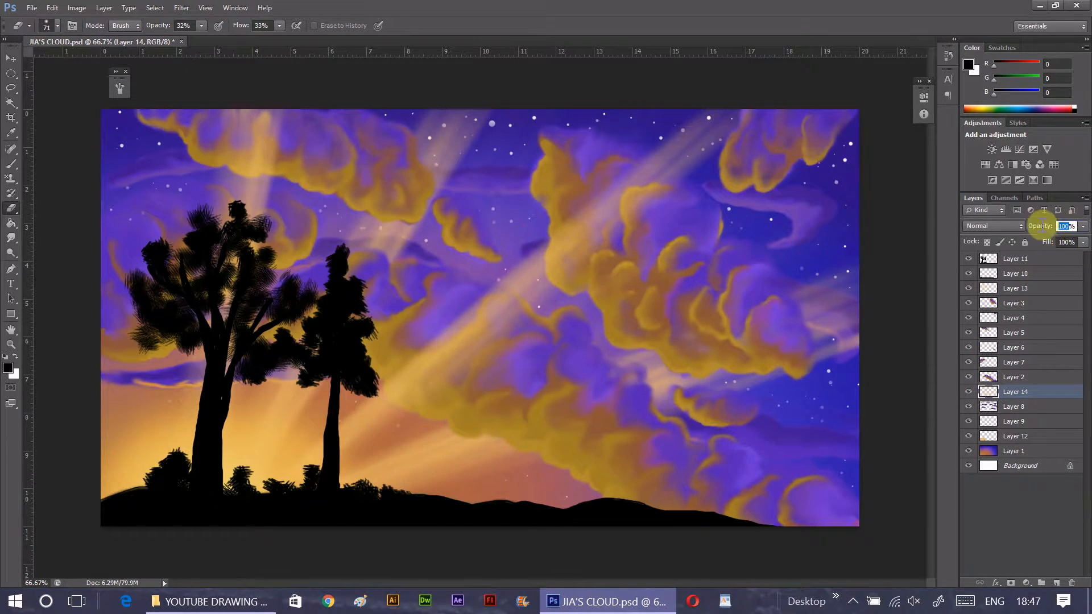
{"action": "left_click", "coordinate": [969, 290]}
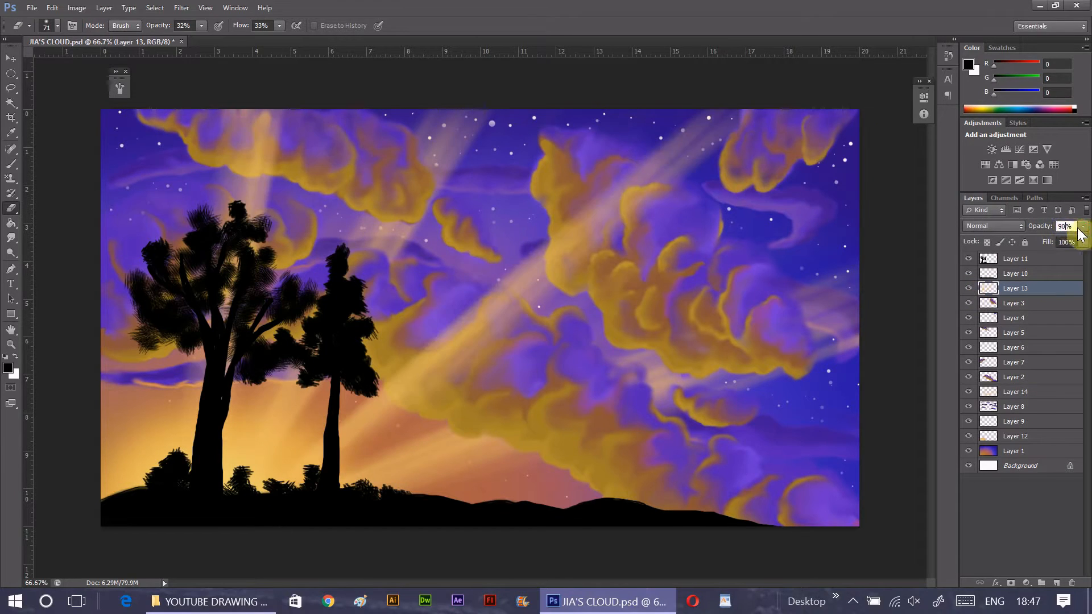
{"action": "left_click_drag", "start_coordinate": [1080, 247], "coordinate": [1080, 248]}
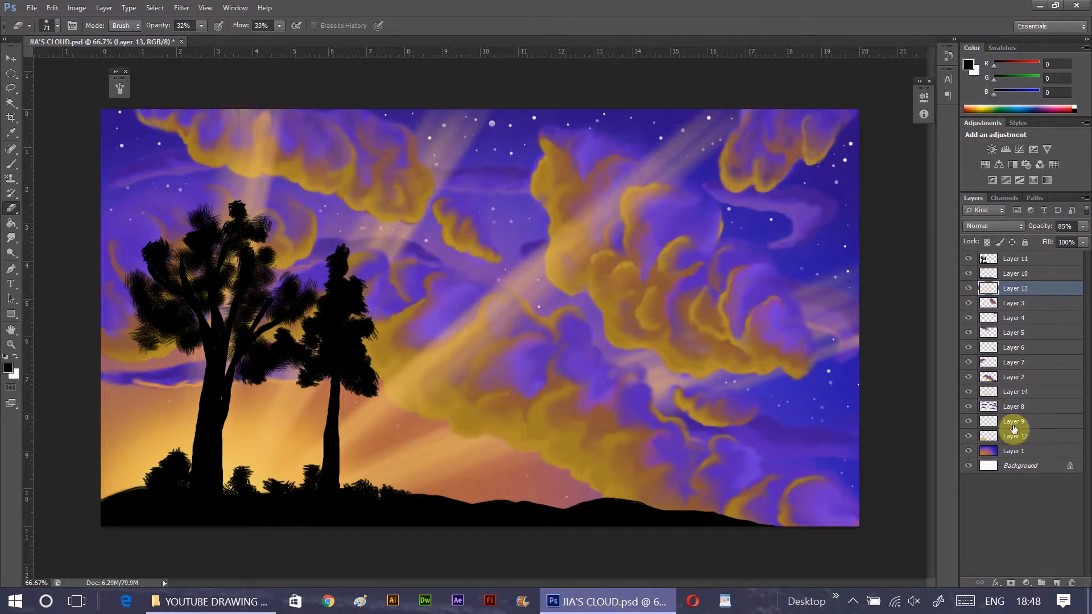
- Lightly erase streaks into the large tree's foliage on Layer 11 with a 31 px bristle eraser at 23% opacity and 22% flow
{"action": "key", "text": "alt+period"}
{"action": "left_click", "coordinate": [58, 25]}
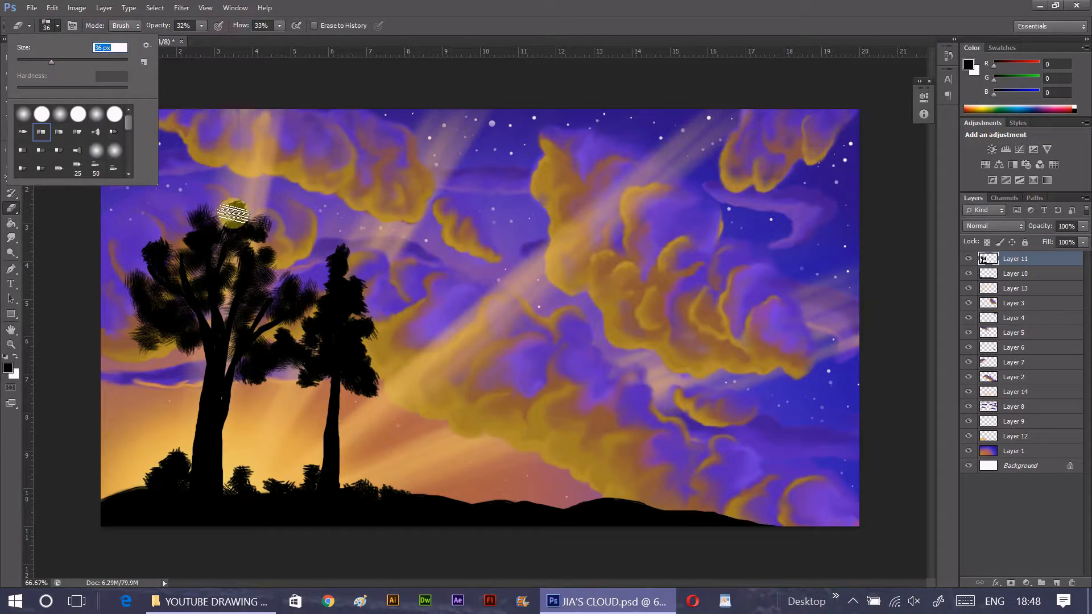
{"action": "left_click", "coordinate": [244, 212]}
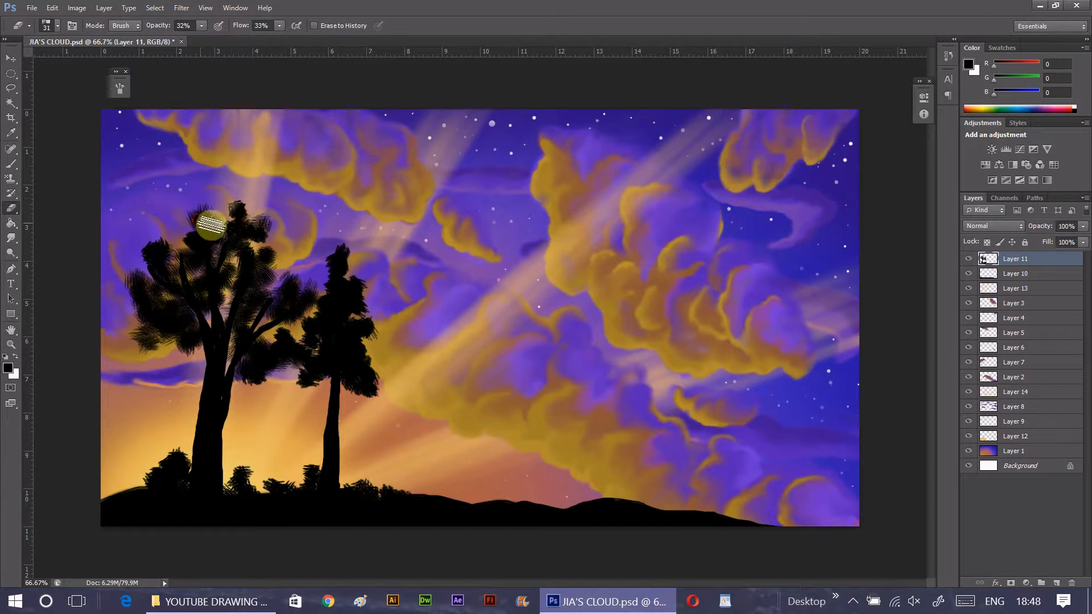
{"action": "left_click_drag", "start_coordinate": [196, 40], "coordinate": [197, 39]}
{"action": "left_click", "coordinate": [279, 26]}
{"action": "left_click_drag", "start_coordinate": [279, 39], "coordinate": [273, 39]}
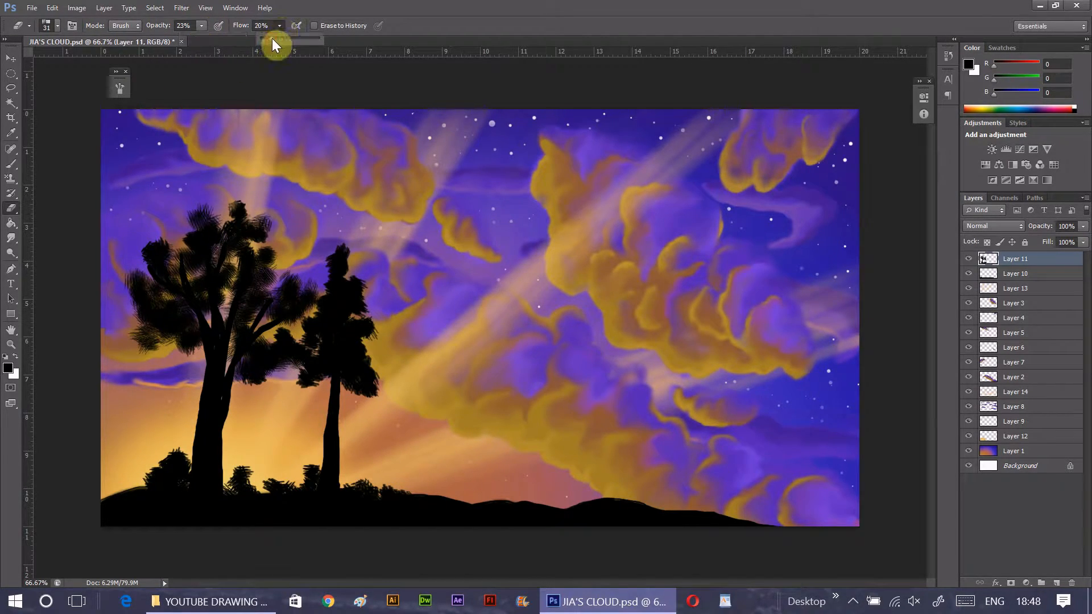
{"action": "left_click", "coordinate": [177, 235]}
{"action": "mouse_move", "coordinate": [190, 256]}
{"action": "left_mouse_down"}
{"action": "mouse_move", "coordinate": [222, 272]}
{"action": "mouse_move", "coordinate": [273, 267]}
{"action": "mouse_move", "coordinate": [265, 312]}
{"action": "mouse_move", "coordinate": [322, 294]}
{"action": "mouse_move", "coordinate": [258, 217]}
{"action": "mouse_move", "coordinate": [265, 379]}
{"action": "mouse_move", "coordinate": [294, 387]}
{"action": "mouse_move", "coordinate": [251, 369]}
{"action": "left_mouse_up"}
- Lightly erase bristle texture into the second tree's foliage and along both tree trunks
{"action": "left_click", "coordinate": [12, 163]}
{"action": "left_click", "coordinate": [57, 25]}
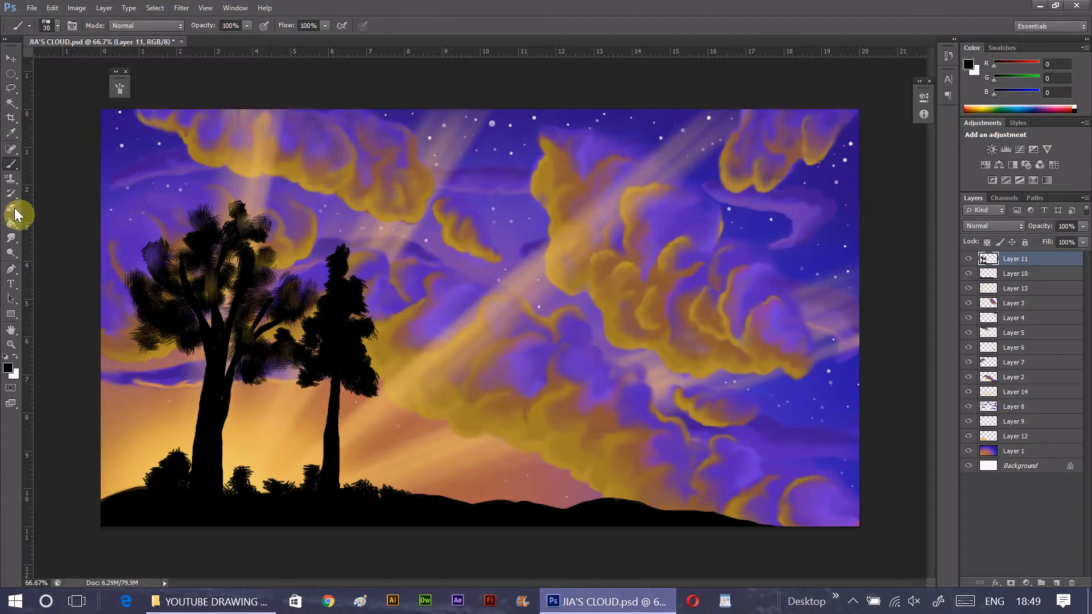
{"action": "left_click", "coordinate": [13, 209]}
{"action": "mouse_move", "coordinate": [342, 253]}
{"action": "left_mouse_down"}
{"action": "mouse_move", "coordinate": [384, 373]}
{"action": "mouse_move", "coordinate": [313, 370]}
{"action": "left_mouse_up"}
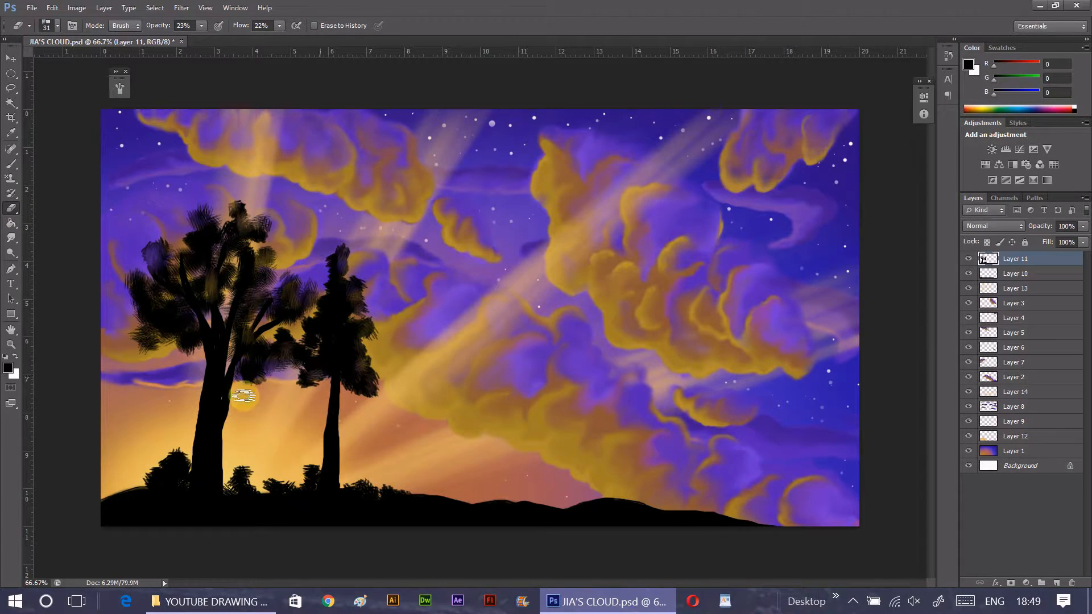
{"action": "mouse_move", "coordinate": [228, 418]}
{"action": "left_mouse_down"}
{"action": "mouse_move", "coordinate": [235, 486]}
{"action": "mouse_move", "coordinate": [237, 438]}
{"action": "mouse_move", "coordinate": [231, 455]}
{"action": "left_mouse_up"}
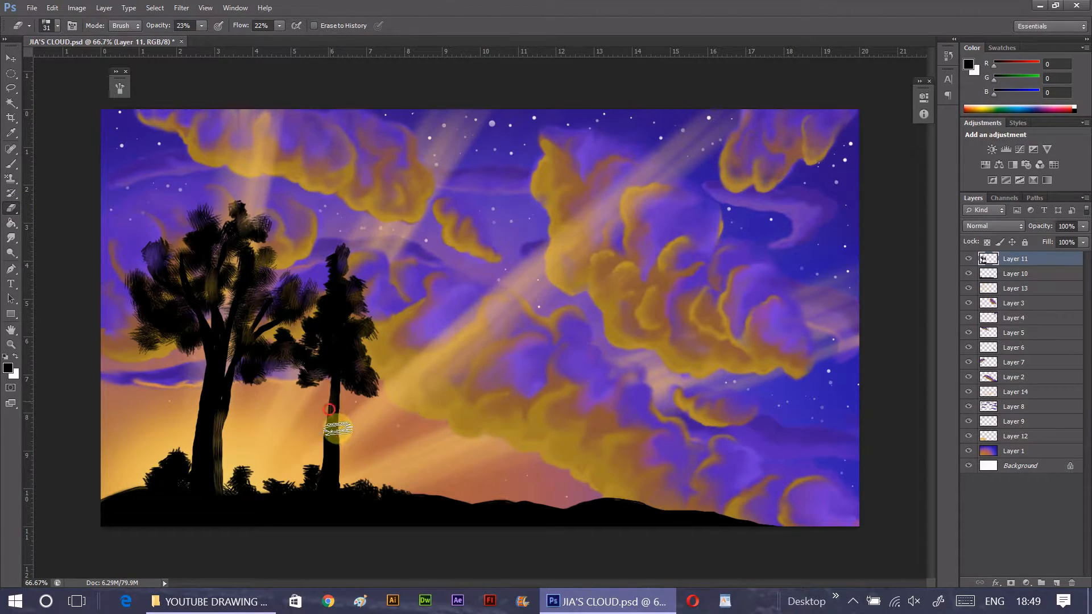
{"action": "left_click_drag", "start_coordinate": [337, 427], "coordinate": [326, 498]}
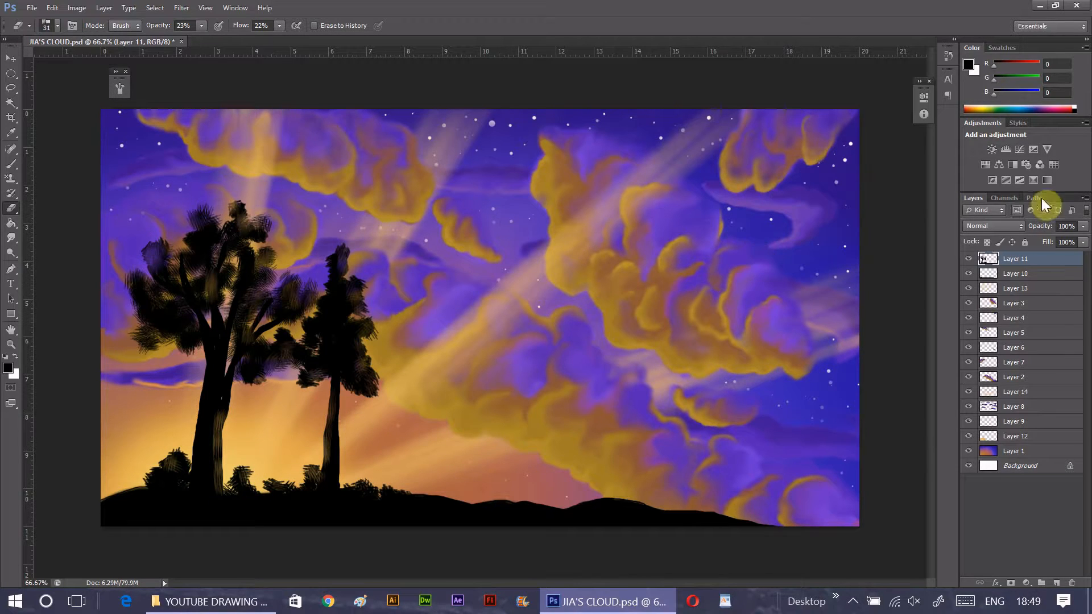
- Lightly erase bristle texture along the hill ridge on Layer 10
{"action": "key", "text": "alt+bracketleft"}
{"action": "mouse_move", "coordinate": [406, 498]}
{"action": "left_mouse_down"}
{"action": "mouse_move", "coordinate": [663, 506]}
{"action": "mouse_move", "coordinate": [638, 511]}
{"action": "left_mouse_up"}
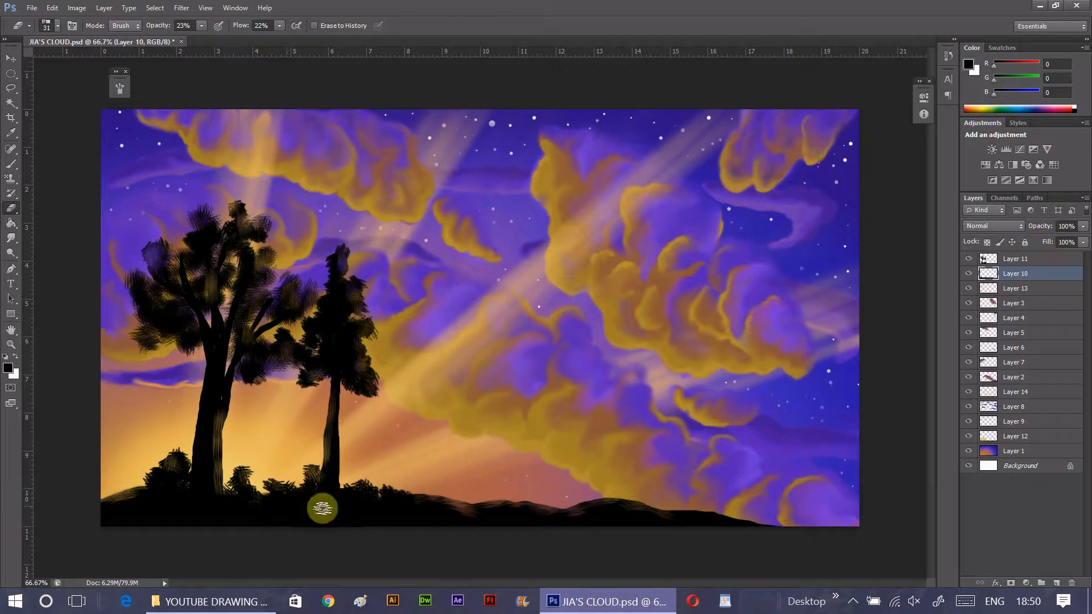
{"action": "key", "text": "alt+bracketright"}
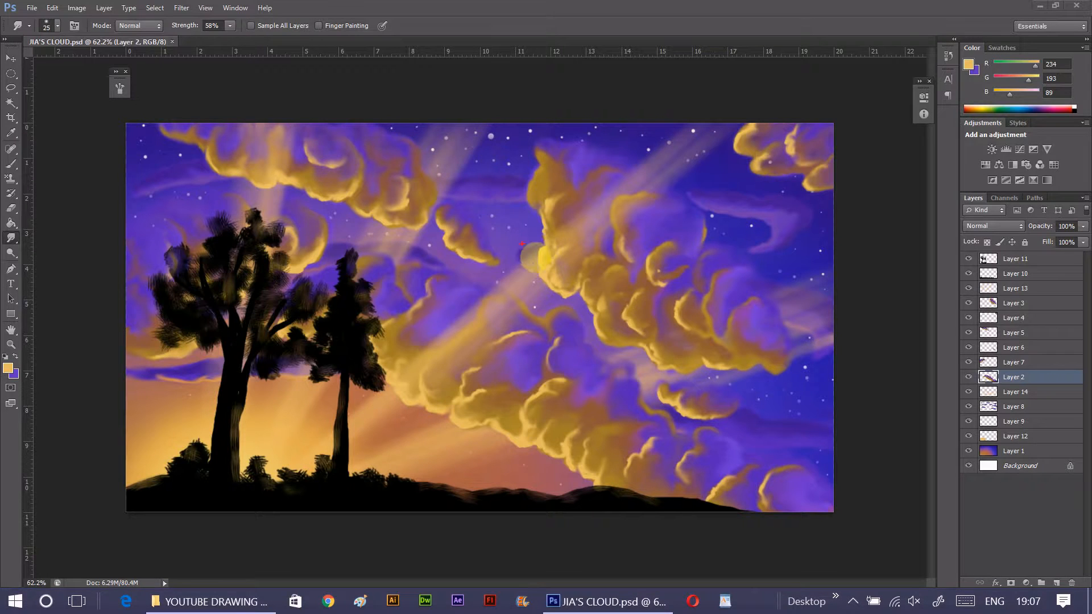
{"action": "left_click_drag", "start_coordinate": [597, 310], "coordinate": [656, 313]}
{"action": "mouse_move", "coordinate": [383, 397]}
{"action": "left_mouse_down"}
{"action": "mouse_move", "coordinate": [470, 456]}
{"action": "mouse_move", "coordinate": [543, 466]}
{"action": "left_mouse_up"}
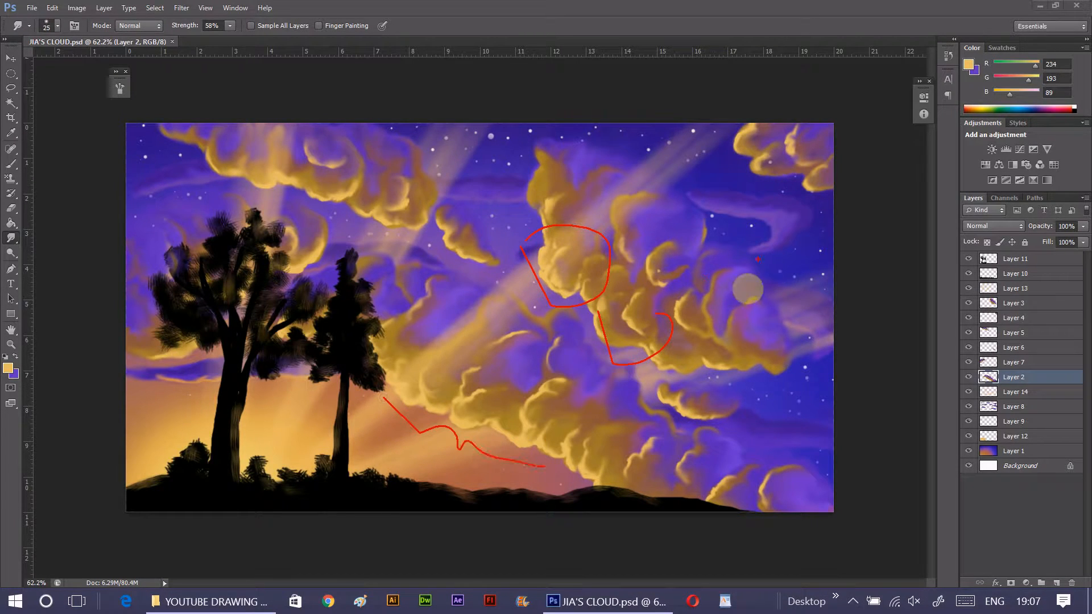
{"action": "left_click_drag", "start_coordinate": [340, 217], "coordinate": [360, 200]}
{"action": "mouse_move", "coordinate": [358, 231]}
{"action": "left_mouse_down"}
{"action": "mouse_move", "coordinate": [400, 224]}
{"action": "mouse_move", "coordinate": [316, 276]}
{"action": "left_mouse_up"}
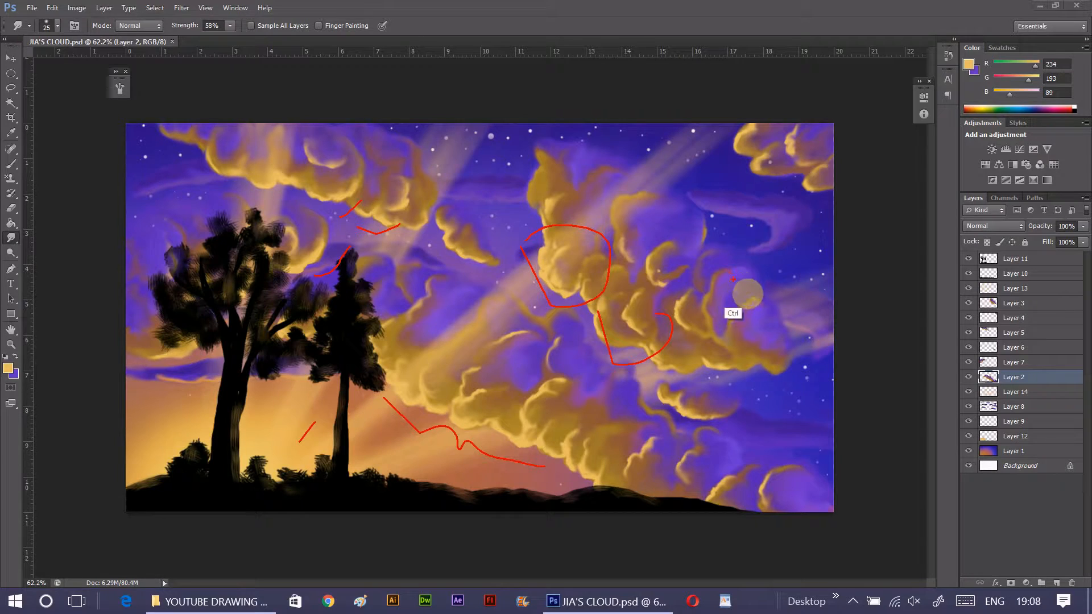
{"action": "key", "text": "ctrl+shift+d"}
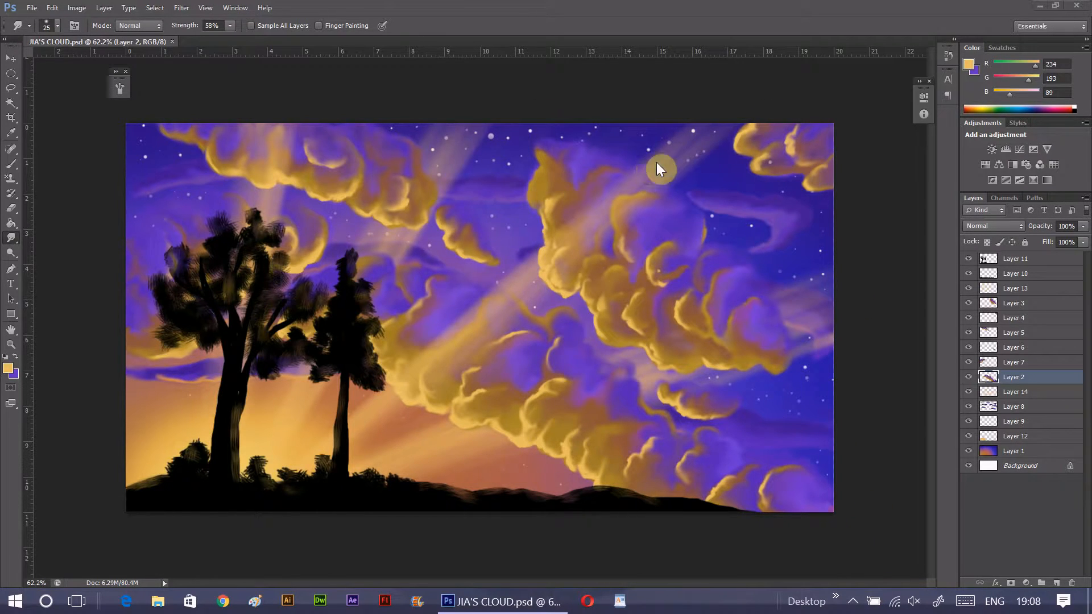
{"action": "left_click", "coordinate": [1013, 422]}
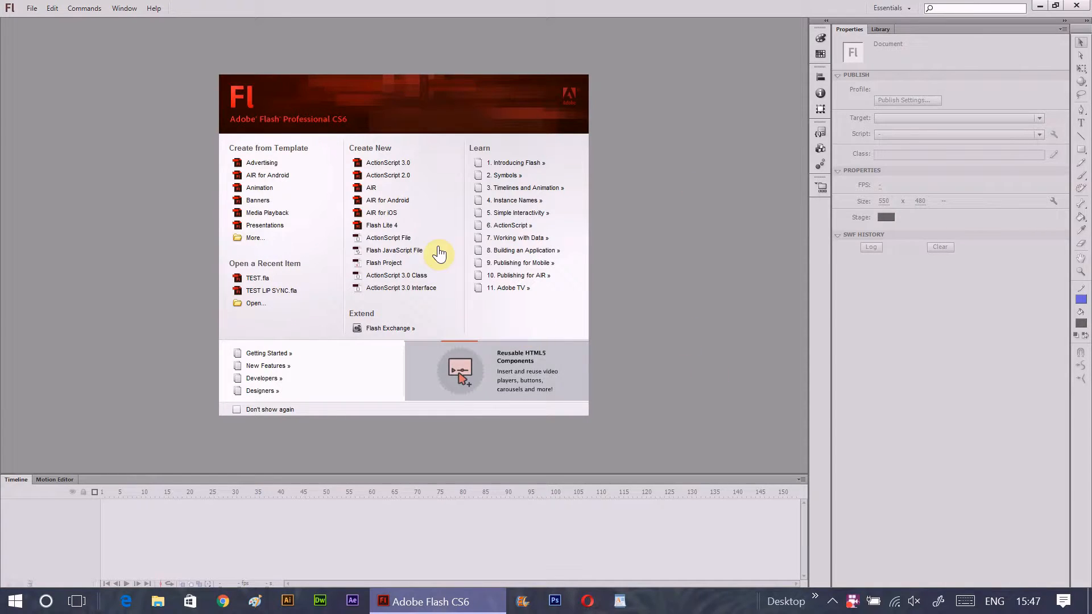
- Create a new ActionScript 3.0 document and open JIA'S CLOUD.psd for import to the library
{"action": "left_click", "coordinate": [389, 165]}
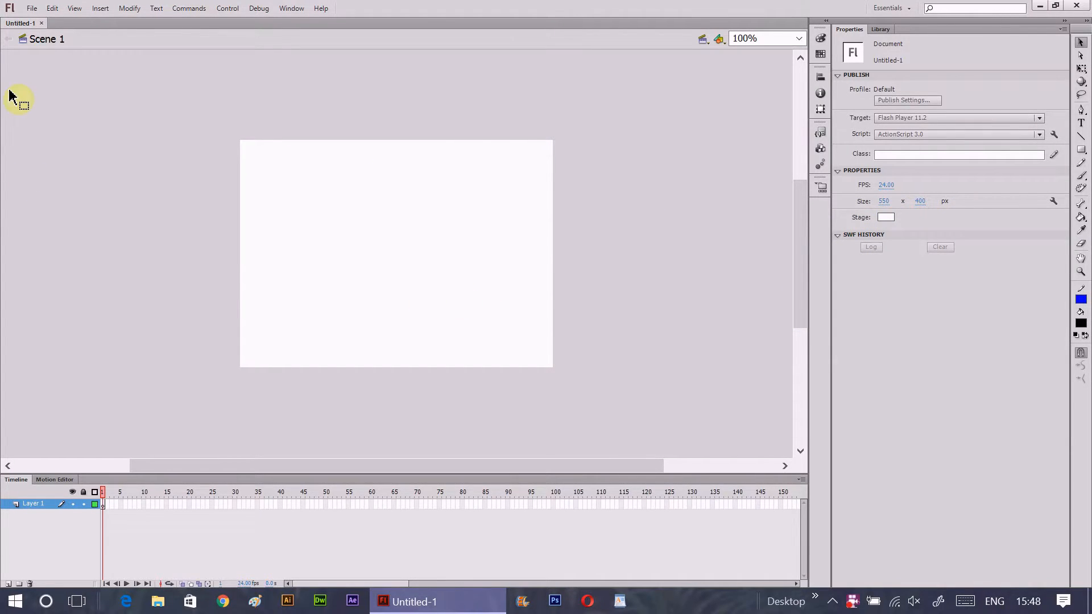
{"action": "left_click", "coordinate": [32, 9]}
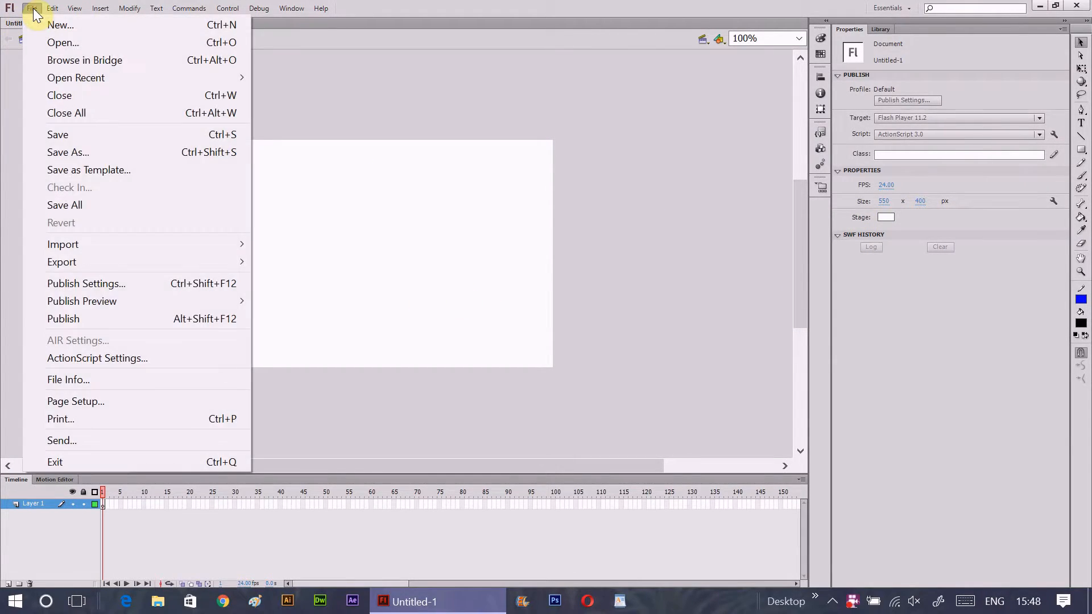
{"action": "mouse_move", "coordinate": [93, 243]}
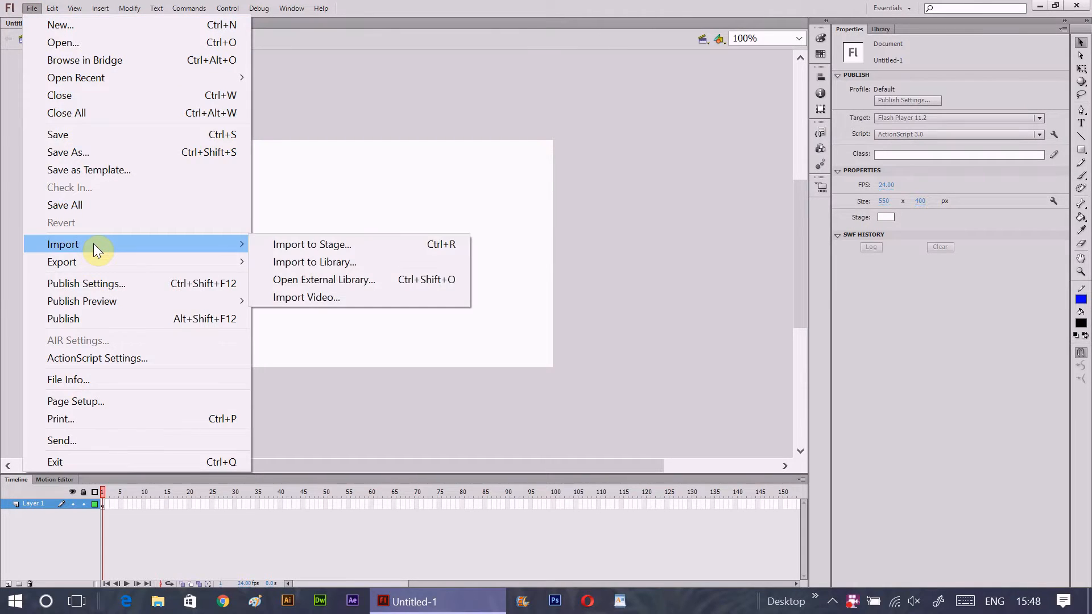
{"action": "left_click", "coordinate": [313, 265]}
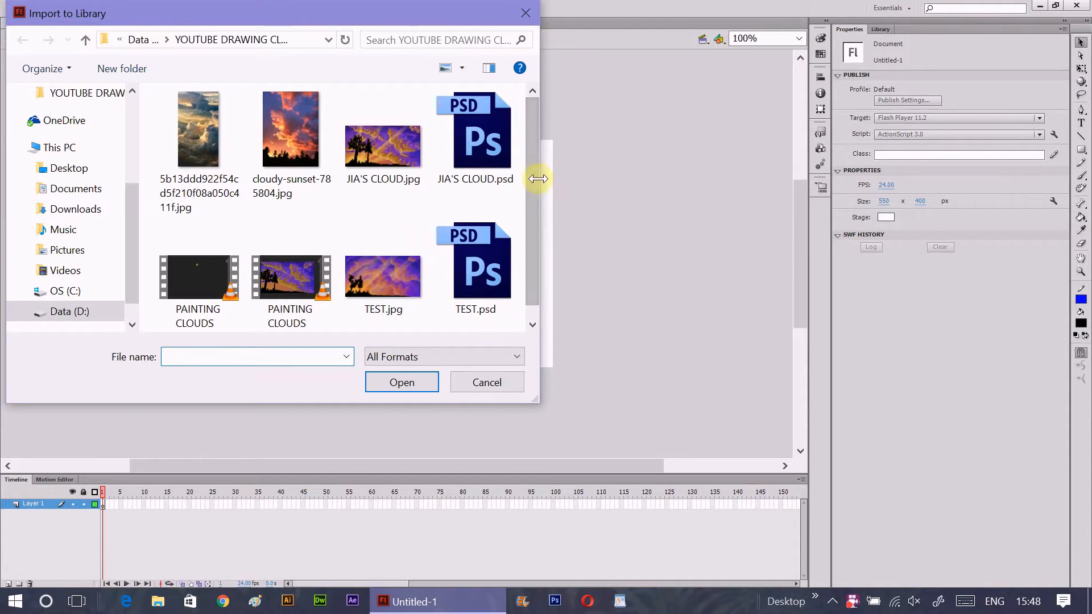
{"action": "left_click", "coordinate": [500, 150]}
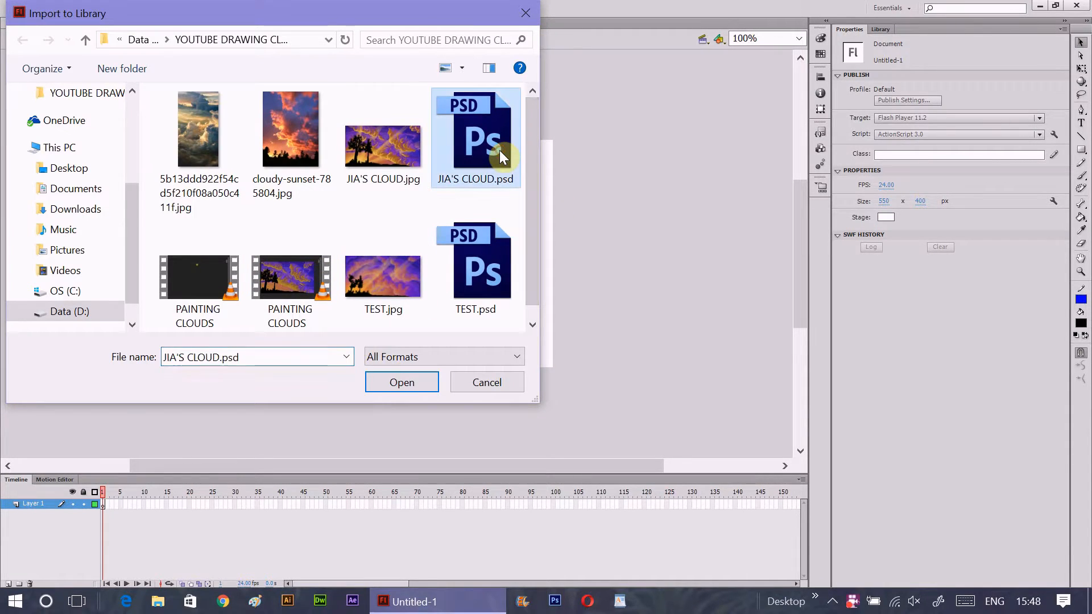
{"action": "left_click", "coordinate": [414, 387]}
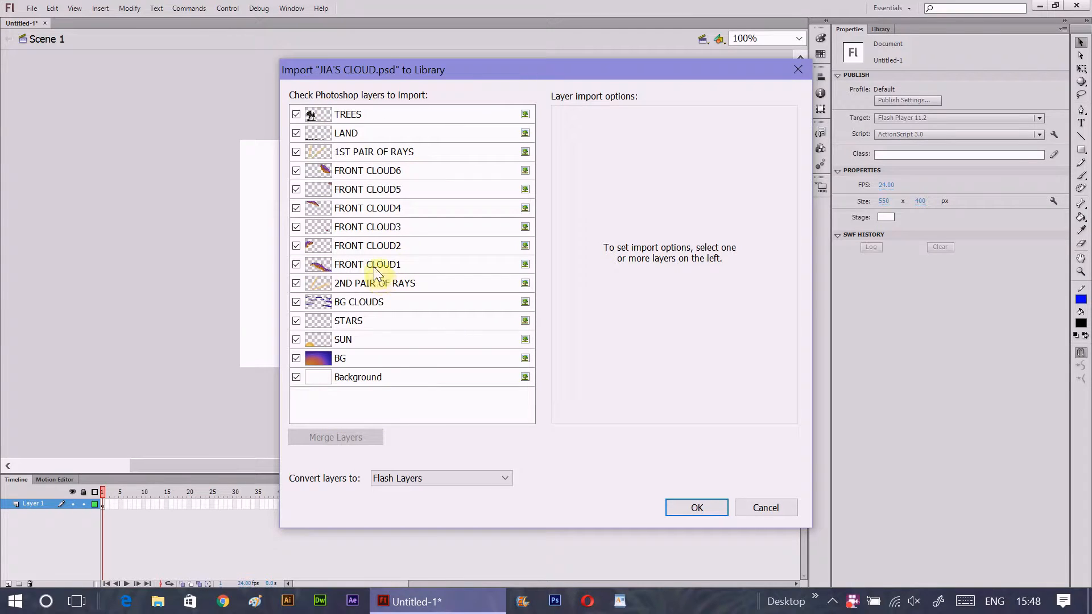
- Exclude the Background layer and set BG to import with editable layer styles, instance name BG, centre registration and Lossless compression
{"action": "left_click", "coordinate": [297, 378]}
{"action": "left_click", "coordinate": [370, 360]}
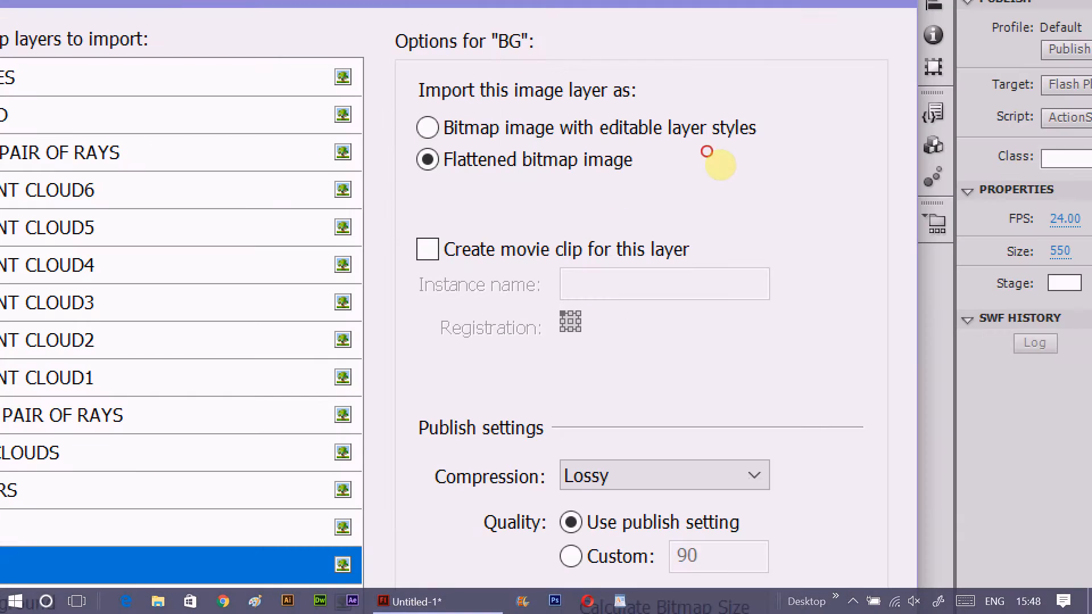
{"action": "left_click_drag", "start_coordinate": [594, 145], "coordinate": [654, 159]}
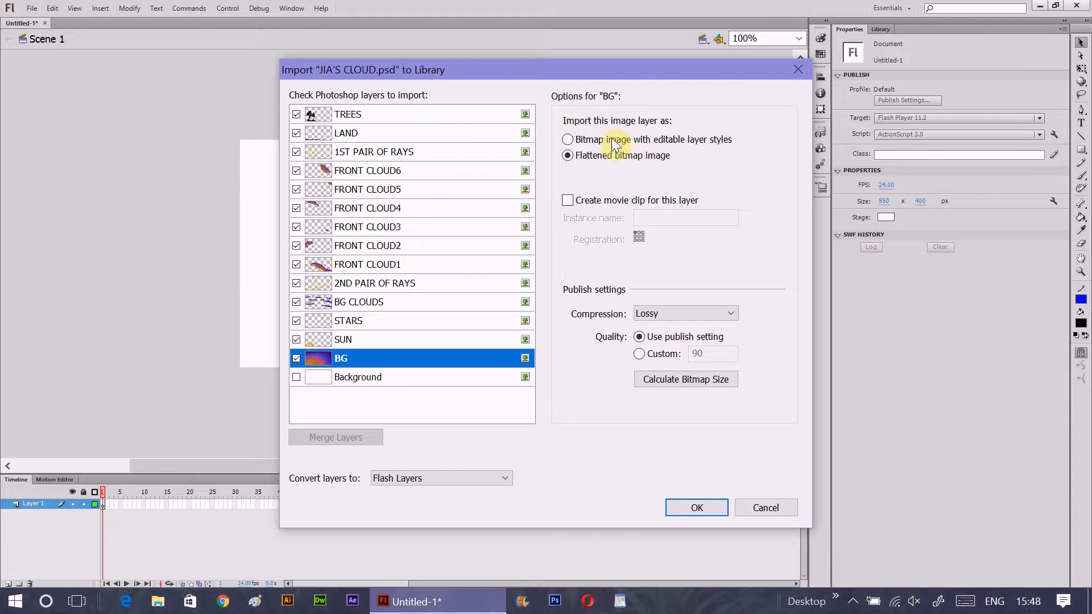
{"action": "left_click", "coordinate": [427, 128]}
{"action": "left_click", "coordinate": [649, 219]}
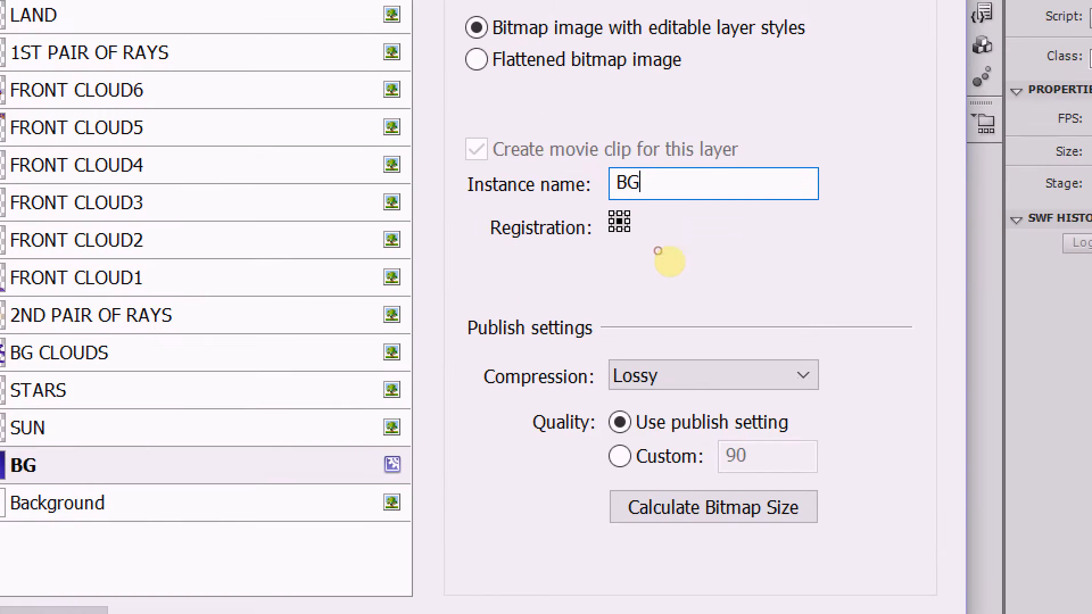
{"action": "left_click_drag", "start_coordinate": [632, 243], "coordinate": [646, 244]}
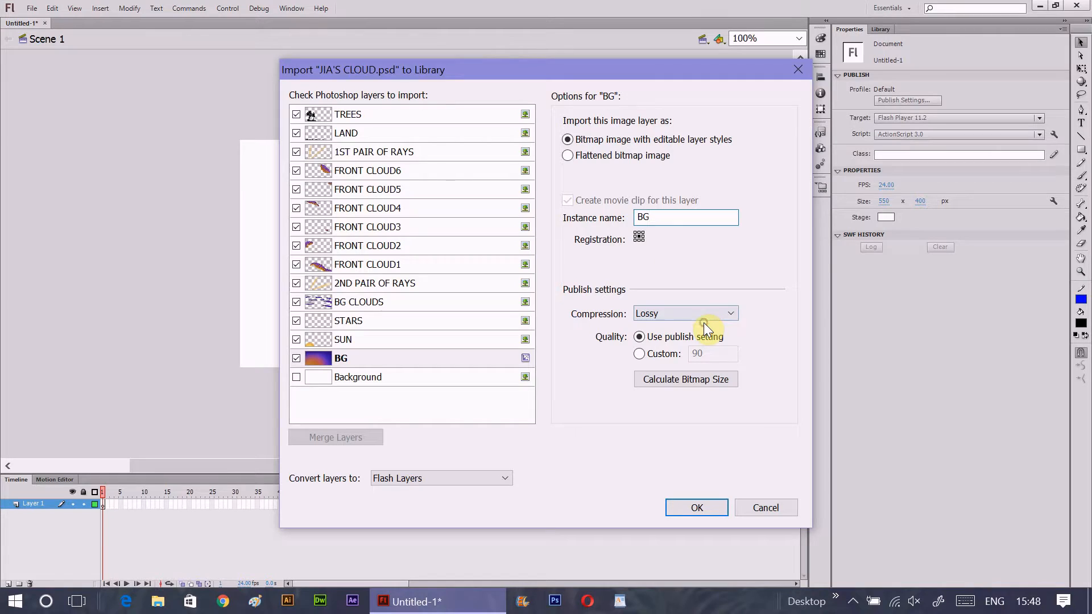
{"action": "left_click", "coordinate": [731, 353]}
{"action": "left_click", "coordinate": [688, 381]}
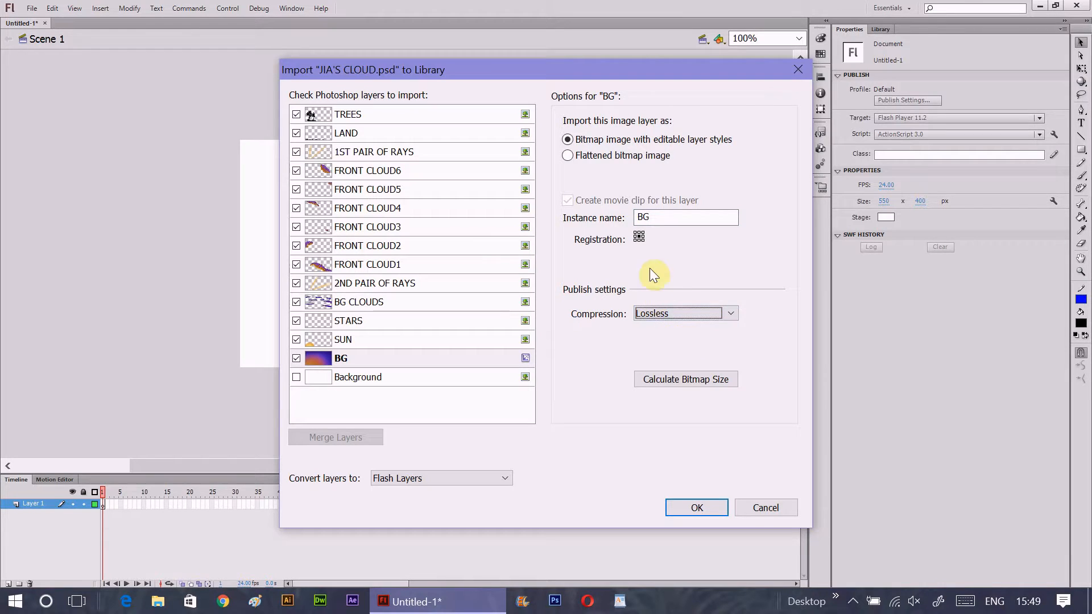
- Set the SUN layer to import as a bitmap with editable layer styles, instance name SUN and Lossless compression
{"action": "left_click", "coordinate": [384, 338]}
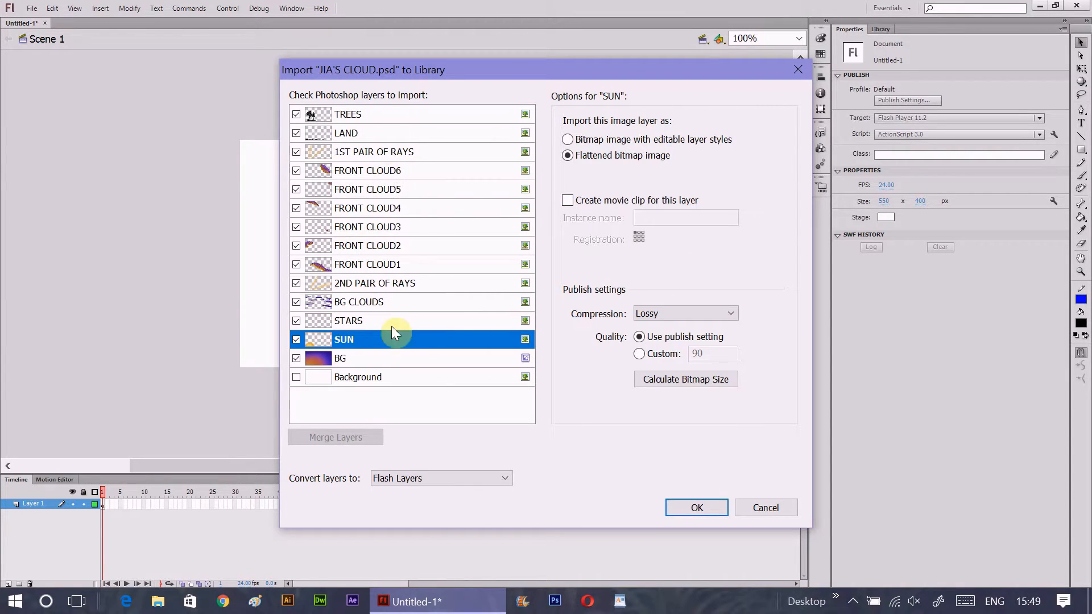
{"action": "left_click", "coordinate": [568, 139]}
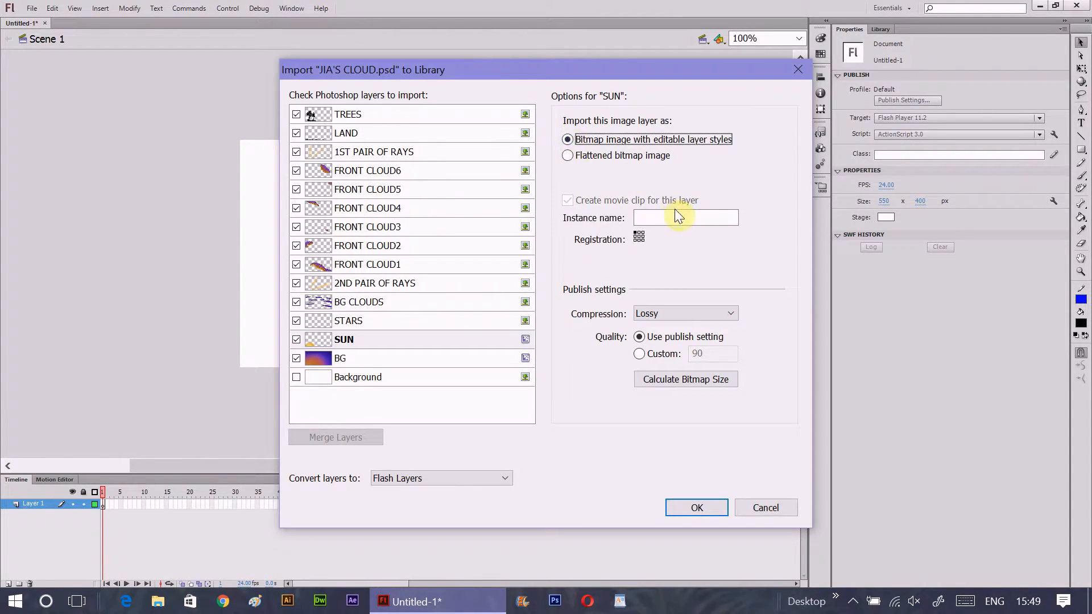
{"action": "left_click", "coordinate": [674, 217]}
{"action": "type", "text": "SUN"}
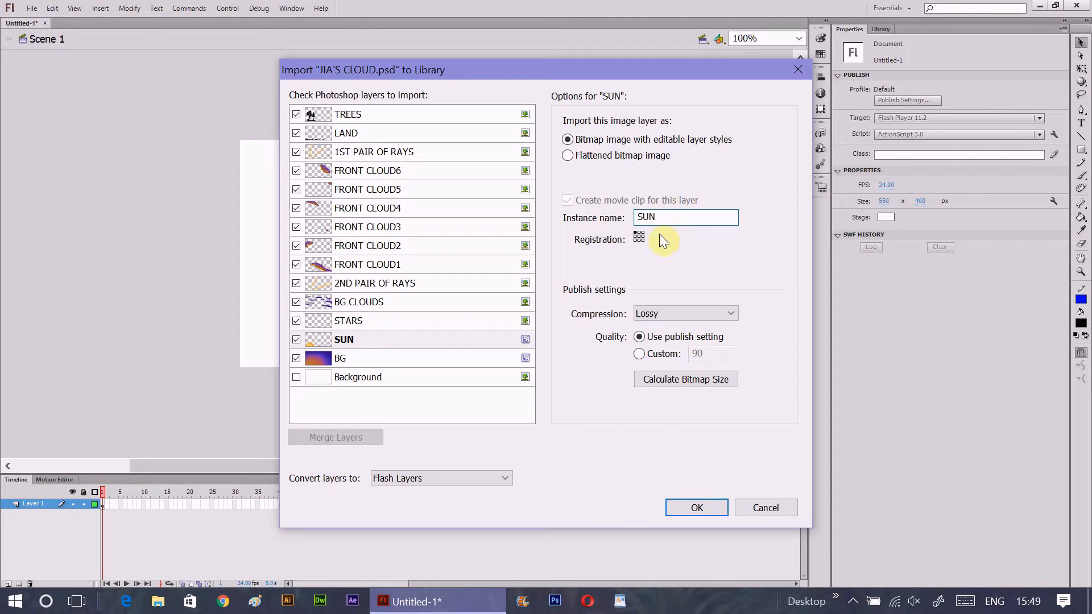
{"action": "left_click", "coordinate": [699, 312]}
{"action": "left_click", "coordinate": [681, 340]}
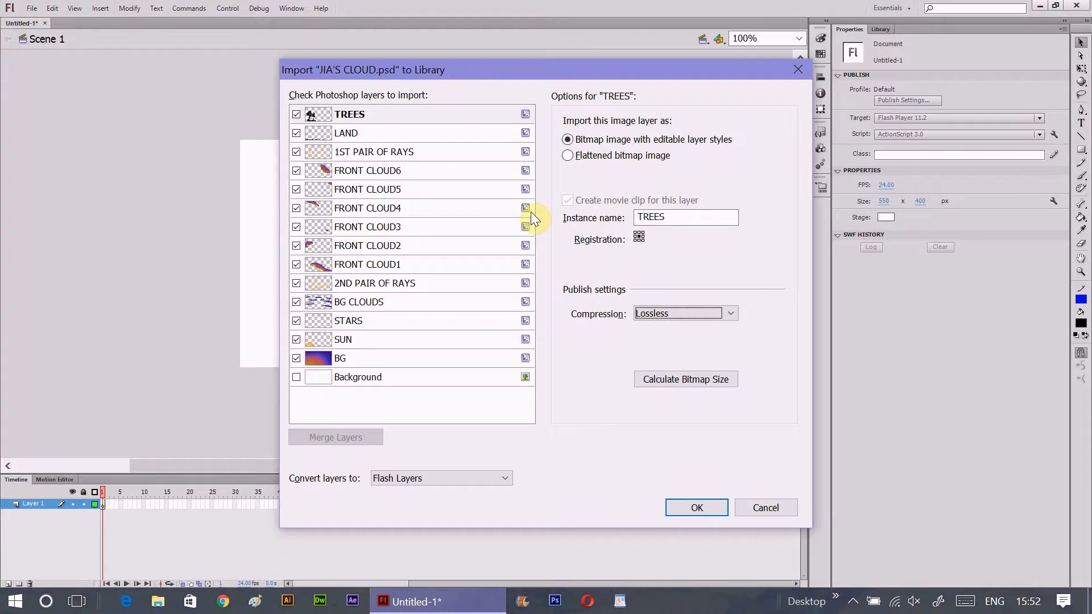
- Check the layers' import options, complete the PSD import, and expand the JIA'S CLOUD.psd Assets folder in the library
{"action": "left_click", "coordinate": [385, 153]}
{"action": "key", "text": "Down"}
{"action": "key", "text": "Down"}
{"action": "key", "text": "Down"}
{"action": "key", "text": "Down"}
{"action": "key", "text": "Down"}
{"action": "key", "text": "Down"}
{"action": "key", "text": "Down"}
{"action": "key", "text": "Down"}
{"action": "key", "text": "Down"}
{"action": "key", "text": "Down"}
{"action": "key", "text": "Down"}
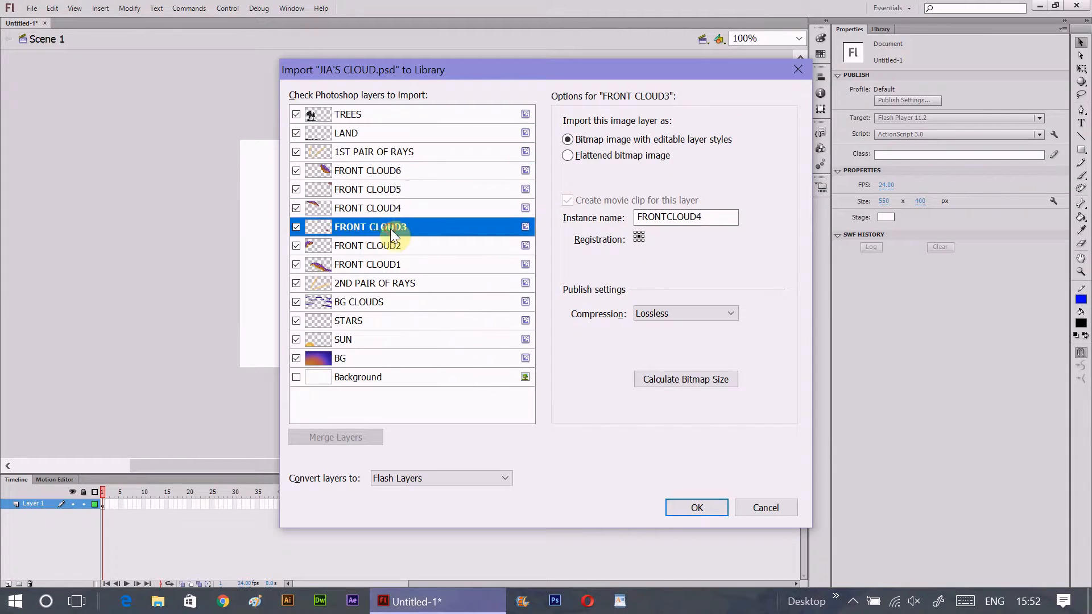
{"action": "left_click", "coordinate": [694, 508]}
{"action": "left_click", "coordinate": [880, 29]}
{"action": "left_click", "coordinate": [837, 172]}
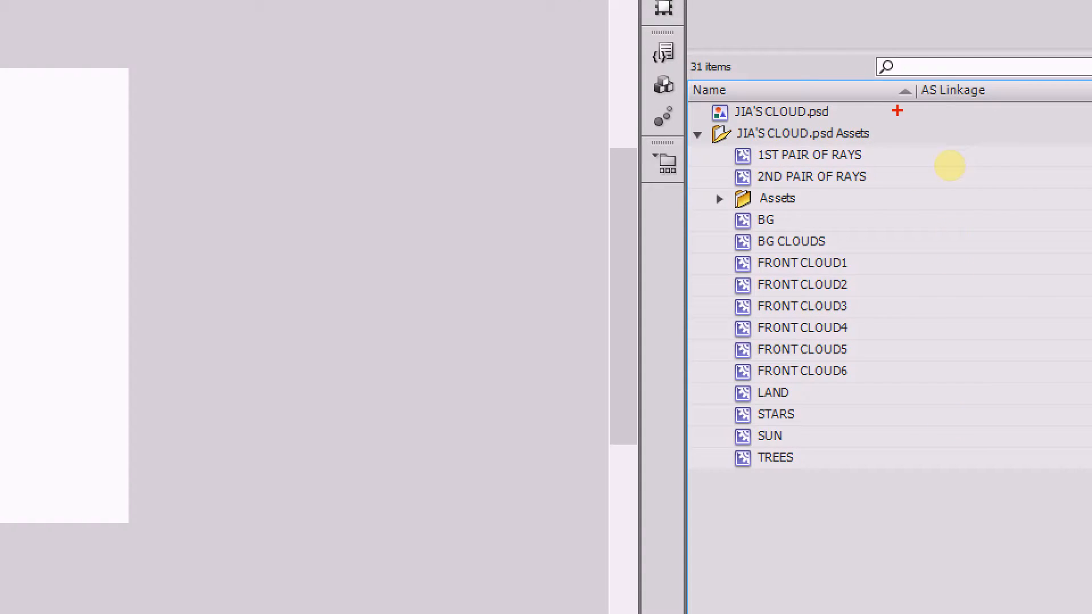
{"action": "left_click_drag", "start_coordinate": [904, 110], "coordinate": [904, 501]}
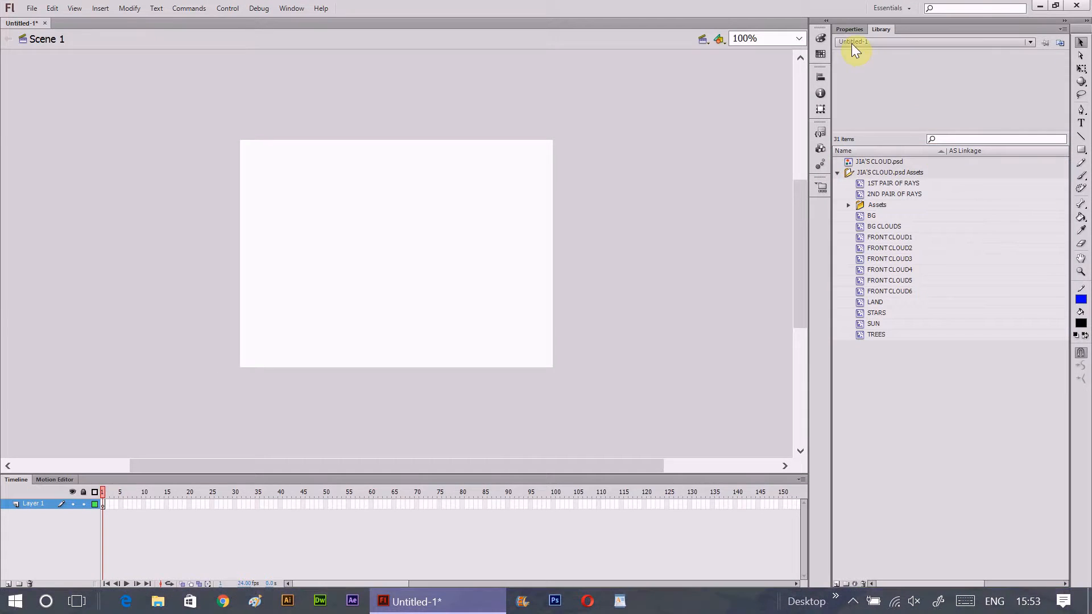
- Set the stage size to 1920 x 1080 px and fit the stage in view at 50% magnification
{"action": "left_click", "coordinate": [850, 29]}
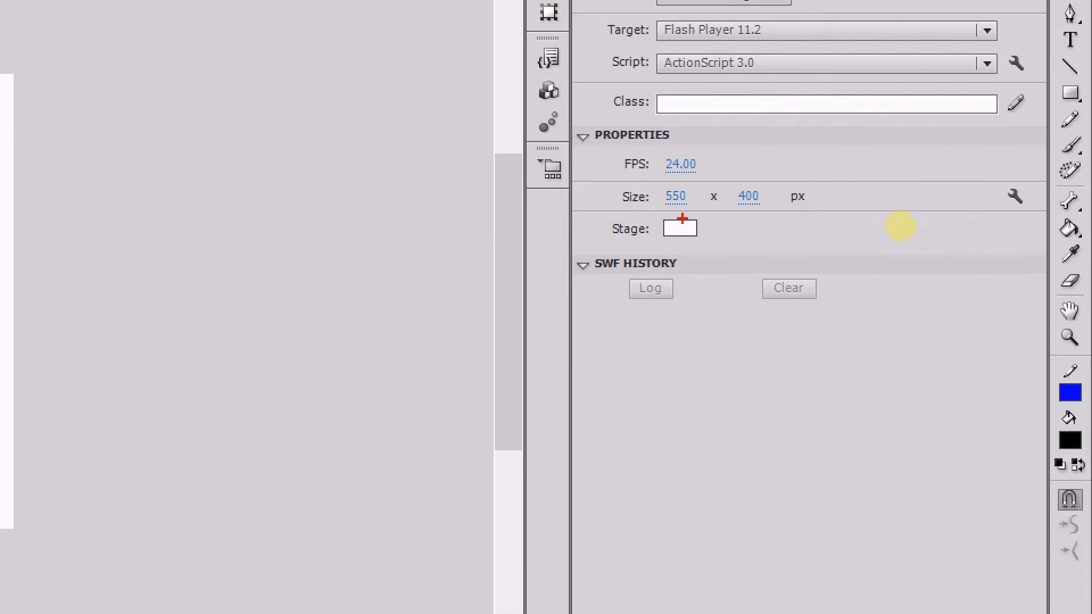
{"action": "left_click_drag", "start_coordinate": [868, 209], "coordinate": [1057, 211]}
{"action": "left_click", "coordinate": [1054, 202]}
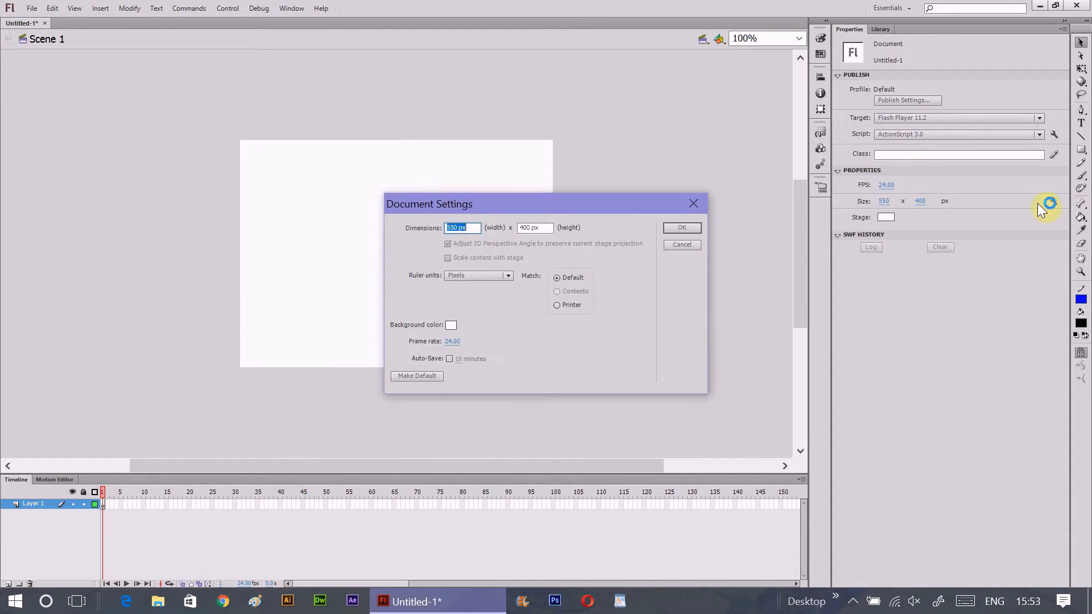
{"action": "type", "text": "1920"}
{"action": "key", "text": "Tab"}
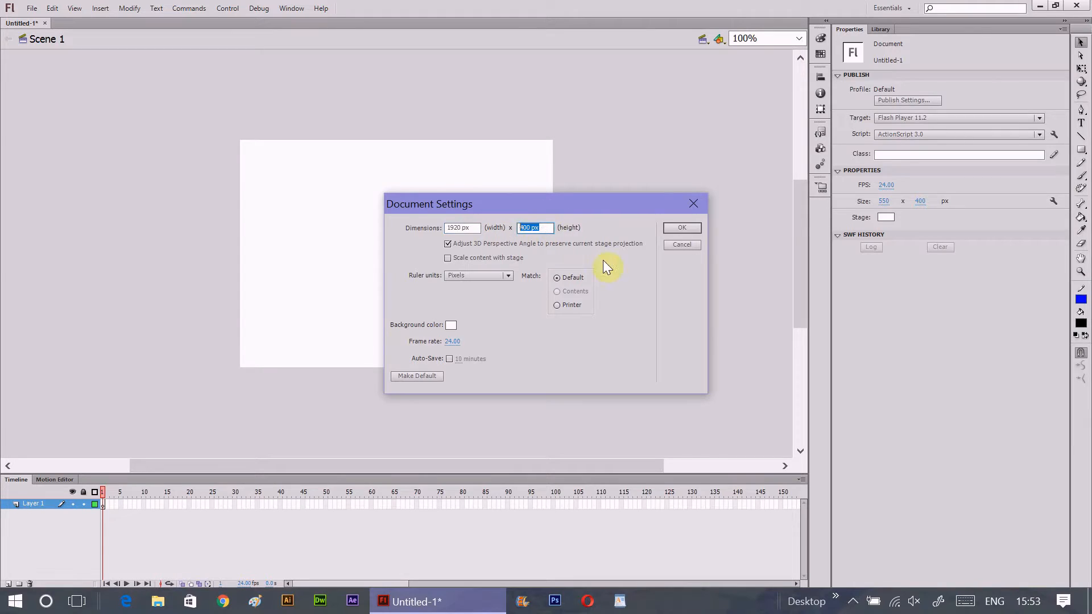
{"action": "left_click", "coordinate": [681, 228]}
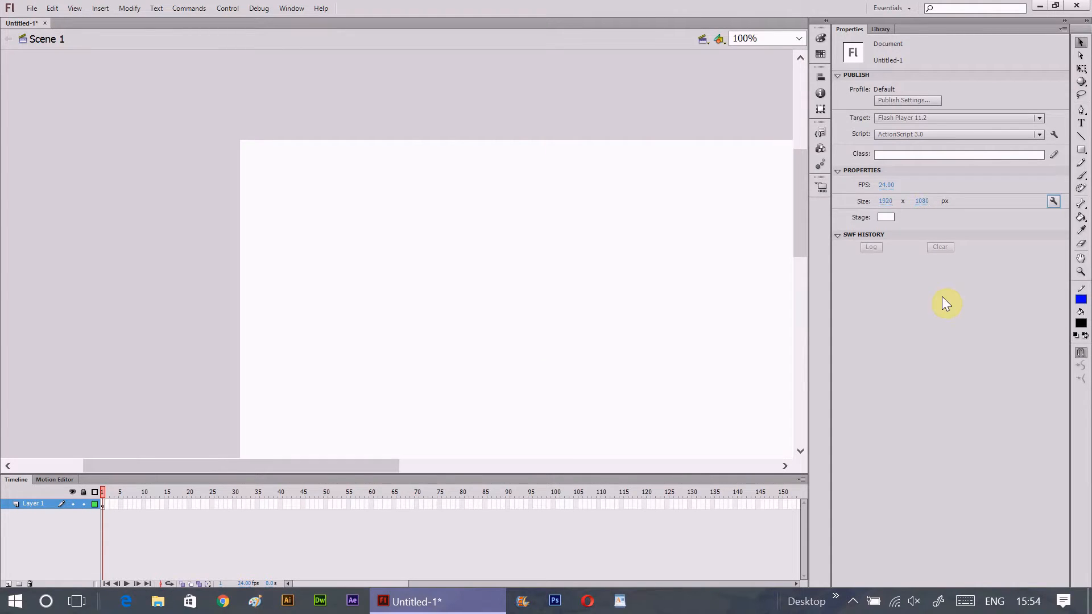
{"action": "left_click", "coordinate": [765, 38]}
{"action": "left_click", "coordinate": [761, 92]}
{"action": "left_click_drag", "start_coordinate": [800, 196], "coordinate": [800, 257]}
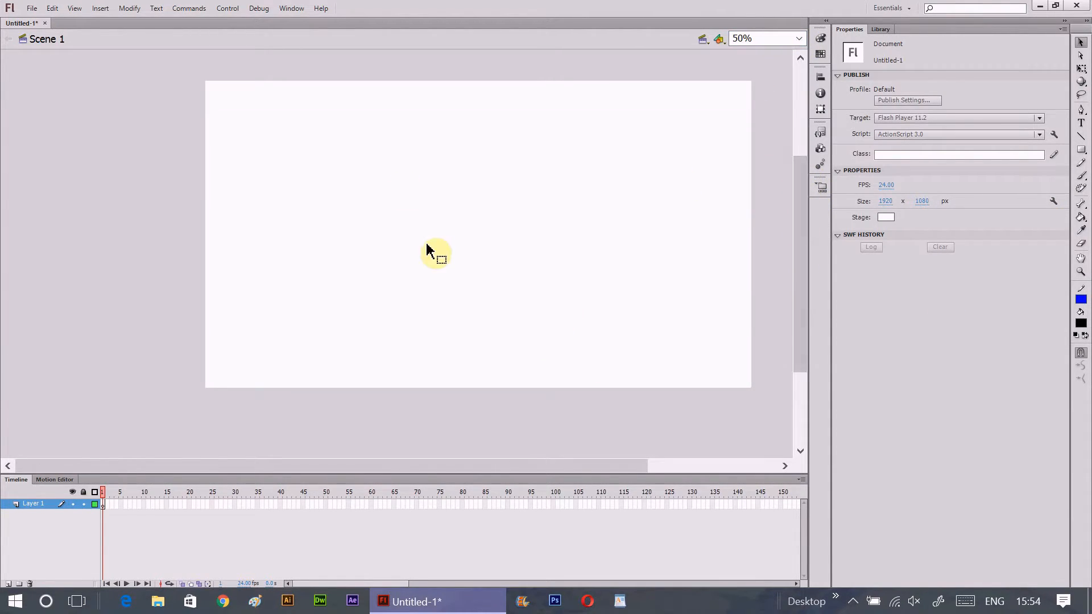
- Place the BG movie clip from the library on Layer 1, centred so that it covers the whole stage
{"action": "left_click", "coordinate": [881, 29]}
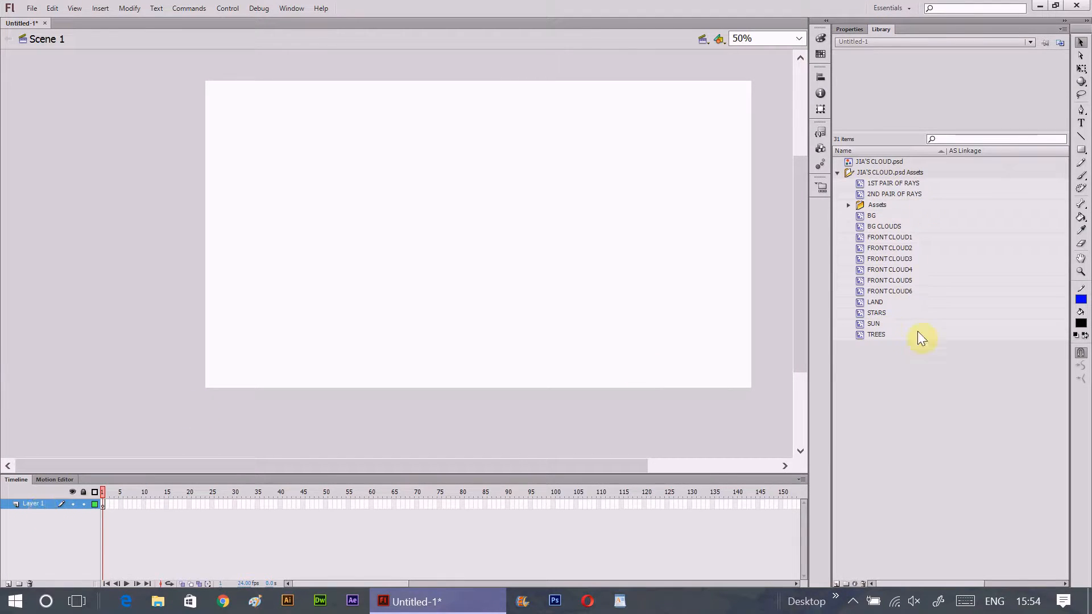
{"action": "left_click", "coordinate": [872, 217]}
{"action": "left_click_drag", "start_coordinate": [892, 216], "coordinate": [481, 236]}
{"action": "mouse_move", "coordinate": [478, 274]}
{"action": "left_mouse_down"}
{"action": "mouse_move", "coordinate": [483, 262]}
{"action": "mouse_move", "coordinate": [480, 274]}
{"action": "left_mouse_up"}
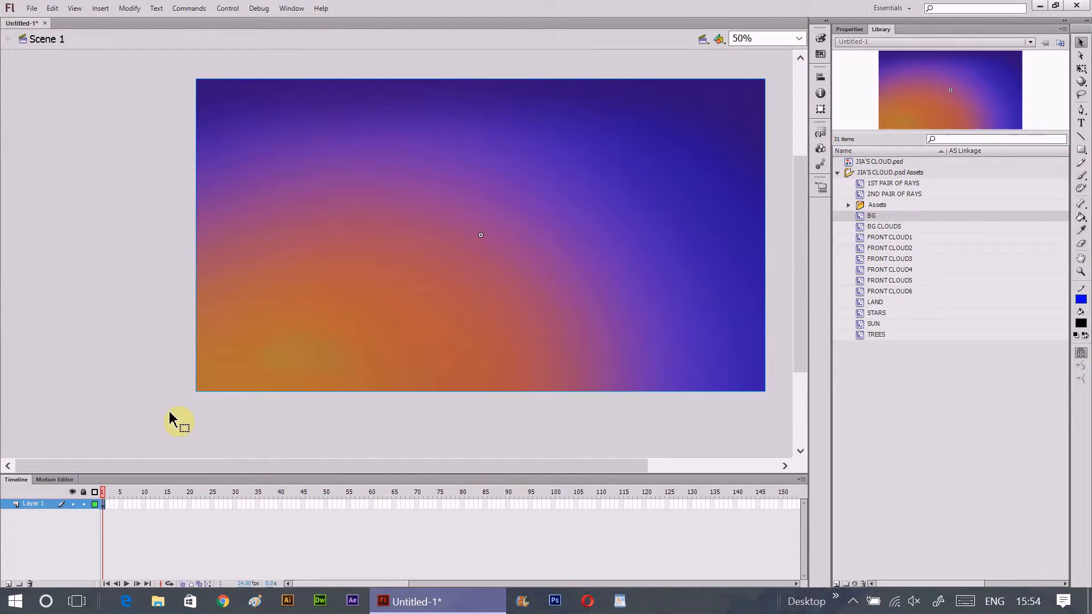
- Add a new layer above Layer 1 and place the BG CLOUDS movie clip on it over the background
{"action": "left_click", "coordinate": [7, 583]}
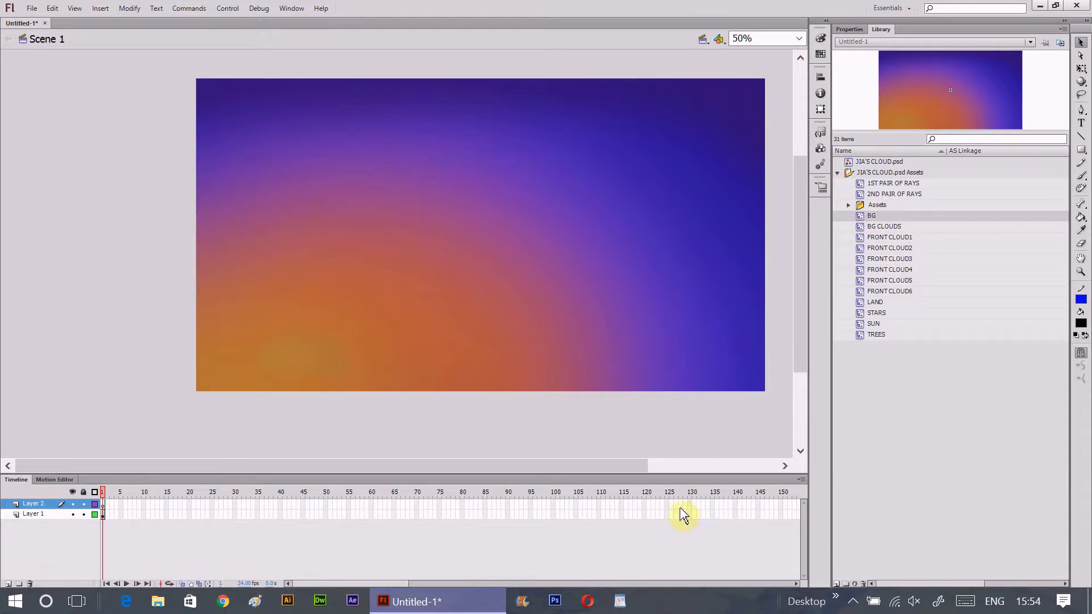
{"action": "left_click", "coordinate": [906, 225]}
{"action": "left_click_drag", "start_coordinate": [906, 225], "coordinate": [482, 225]}
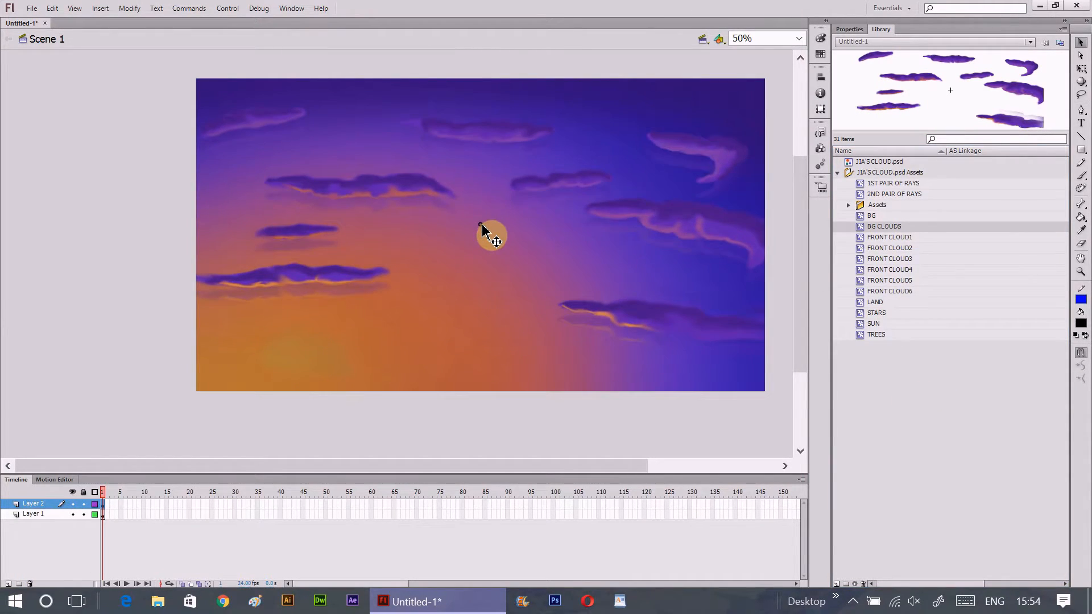
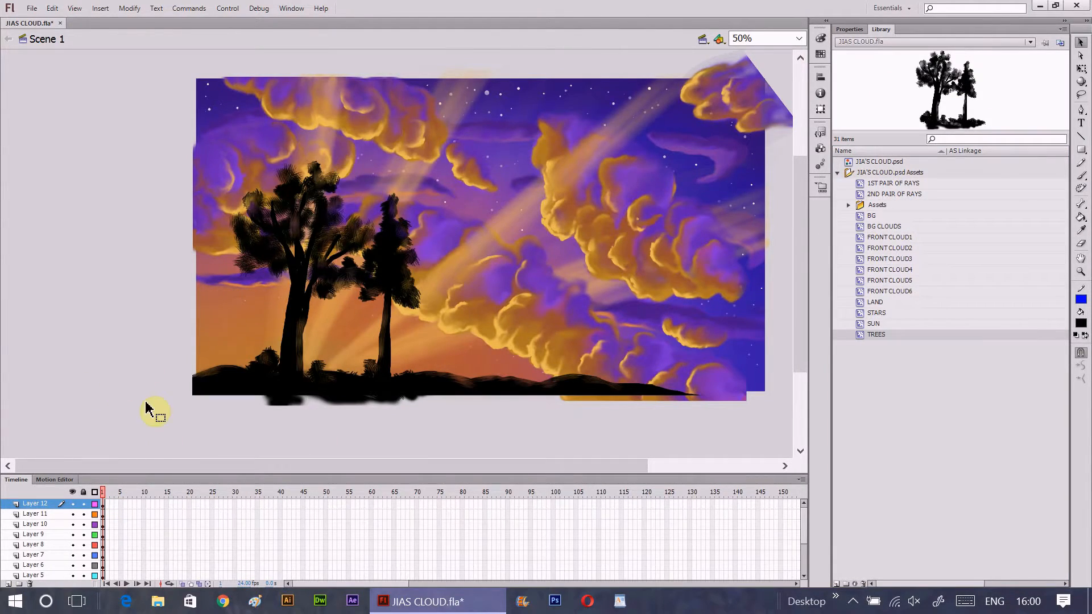
- Check the trees on Layer 12, then lock Layer 12 and the land on Layer 11
{"action": "scroll", "coordinate": [418, 384], "scroll_direction": "down", "scroll_amount": 2}
{"action": "scroll", "coordinate": [421, 385], "scroll_direction": "up", "scroll_amount": 2}
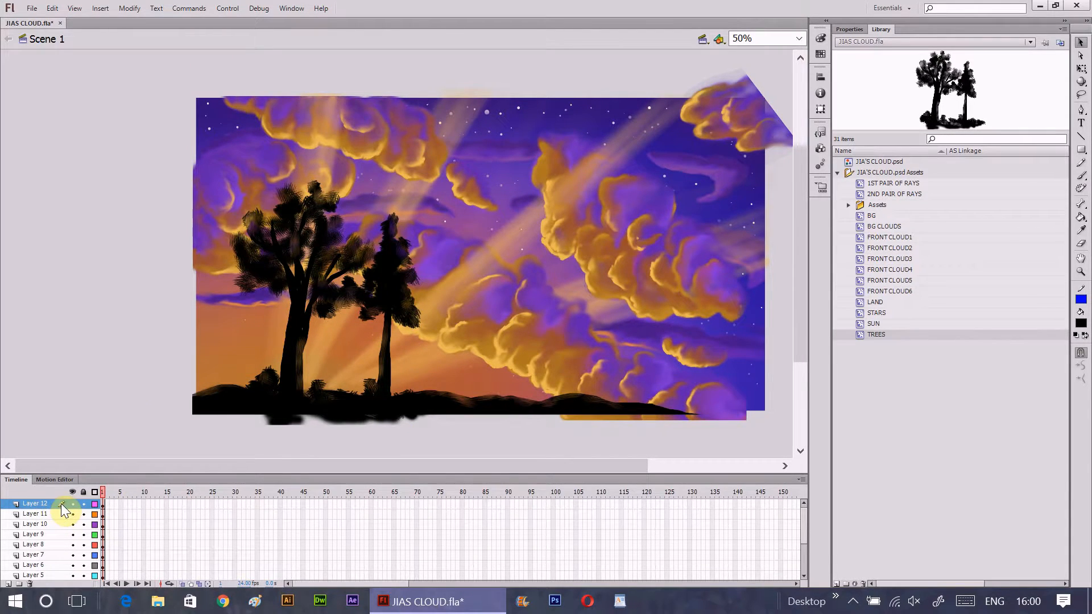
{"action": "left_click", "coordinate": [73, 504]}
{"action": "left_click", "coordinate": [73, 504]}
{"action": "left_click", "coordinate": [84, 504]}
{"action": "left_click", "coordinate": [63, 514]}
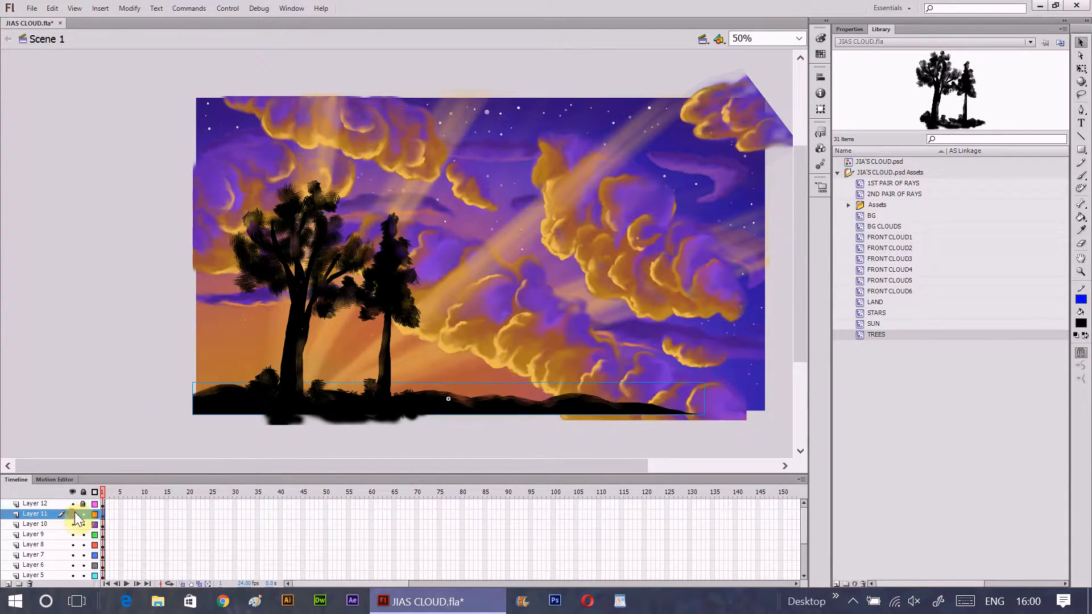
{"action": "left_click", "coordinate": [84, 514]}
- Identify the background on Layer 1 by toggling its visibility, and lock Layer 1 and Layer 13
{"action": "scroll", "coordinate": [34, 528], "scroll_direction": "down", "scroll_amount": 3}
{"action": "left_click", "coordinate": [72, 566]}
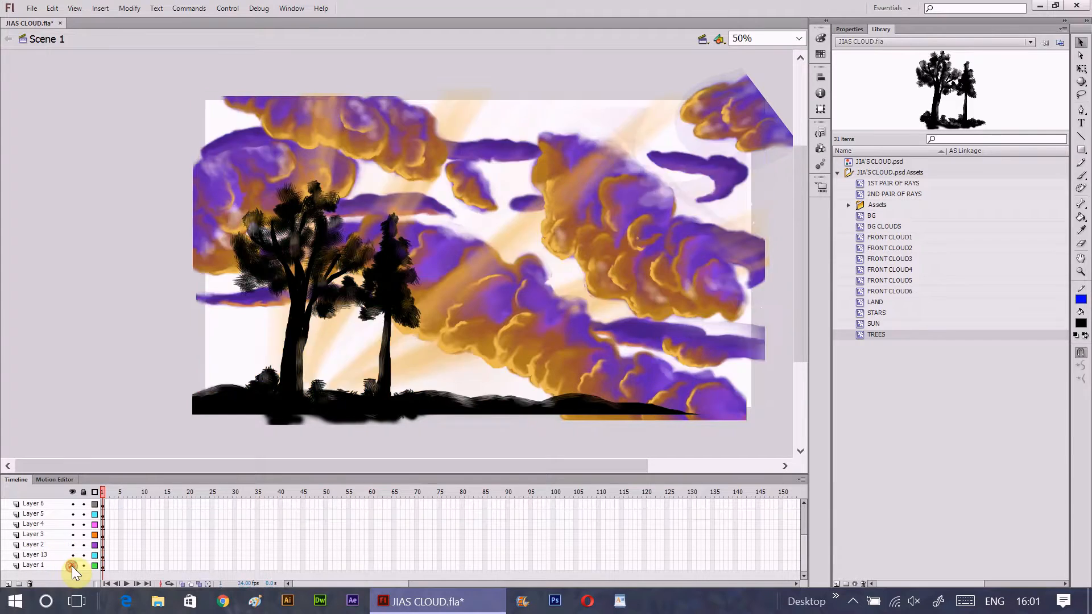
{"action": "left_click", "coordinate": [72, 565]}
{"action": "left_click", "coordinate": [82, 566]}
{"action": "left_click", "coordinate": [64, 555]}
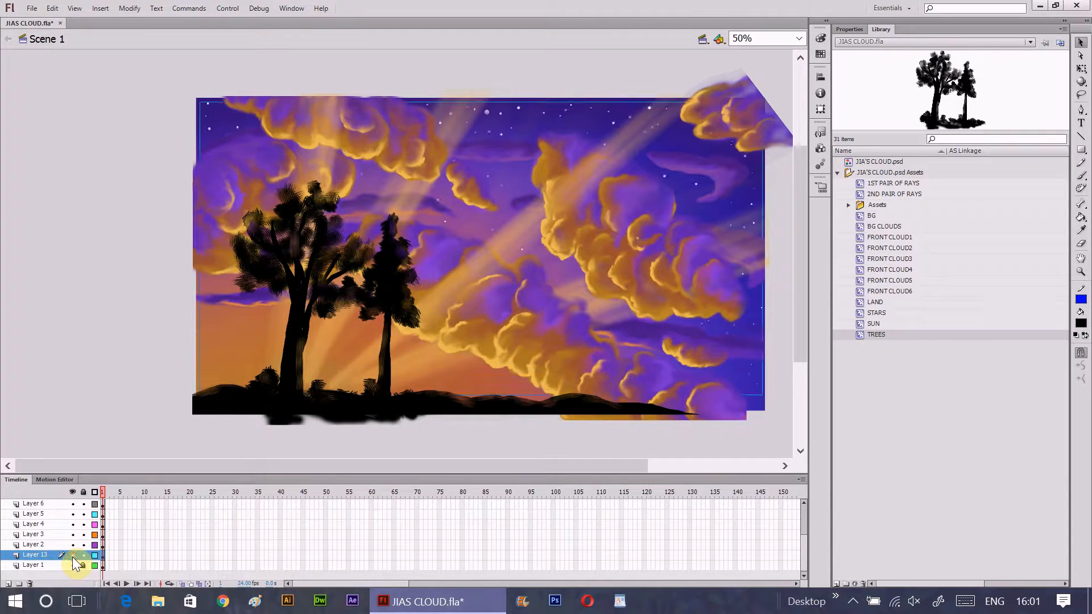
{"action": "left_click", "coordinate": [81, 555]}
- Check the contents of Layers 2, 3 and 10 by toggling their visibility, and lock Layer 3 and Layer 10
{"action": "left_click", "coordinate": [70, 545]}
{"action": "left_click", "coordinate": [70, 544]}
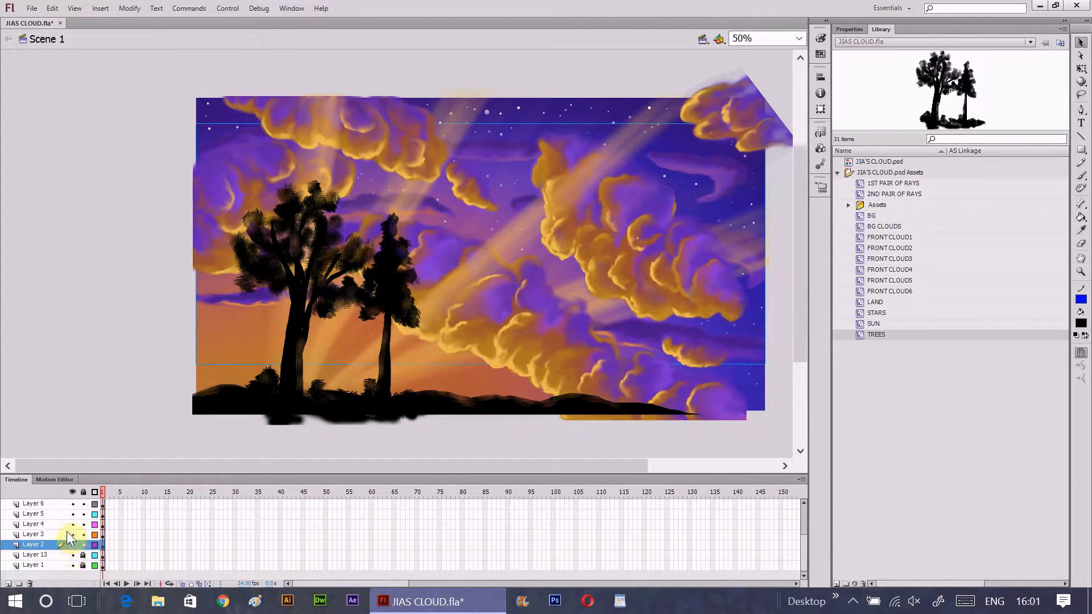
{"action": "left_click", "coordinate": [72, 535]}
{"action": "left_click", "coordinate": [71, 535]}
{"action": "scroll", "coordinate": [75, 537], "scroll_direction": "up", "scroll_amount": 2}
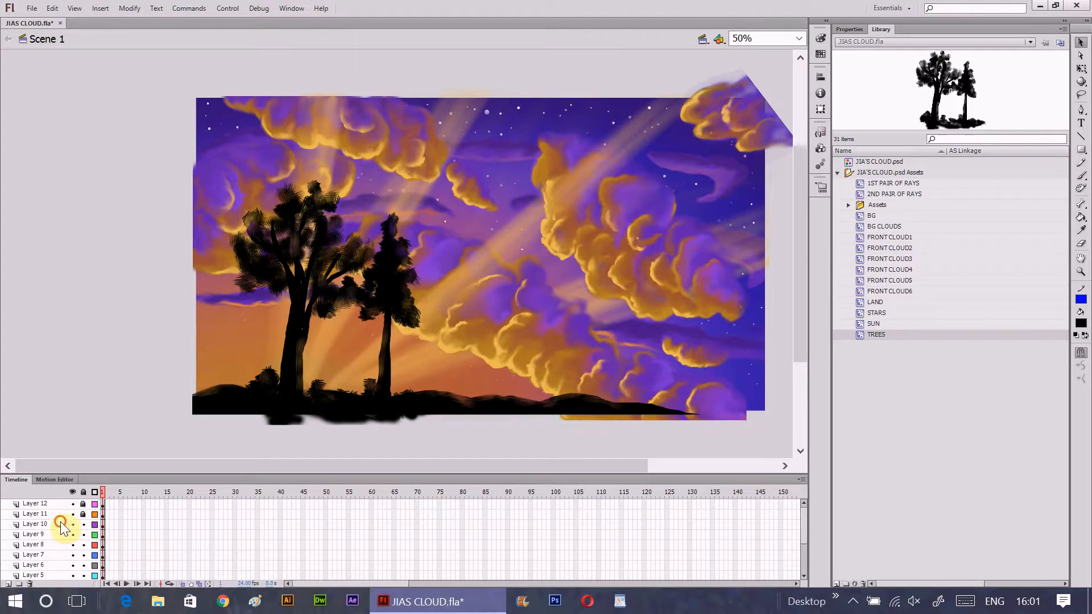
{"action": "left_click", "coordinate": [60, 524]}
{"action": "left_click", "coordinate": [73, 524]}
{"action": "left_click", "coordinate": [72, 523]}
{"action": "left_click", "coordinate": [83, 524]}
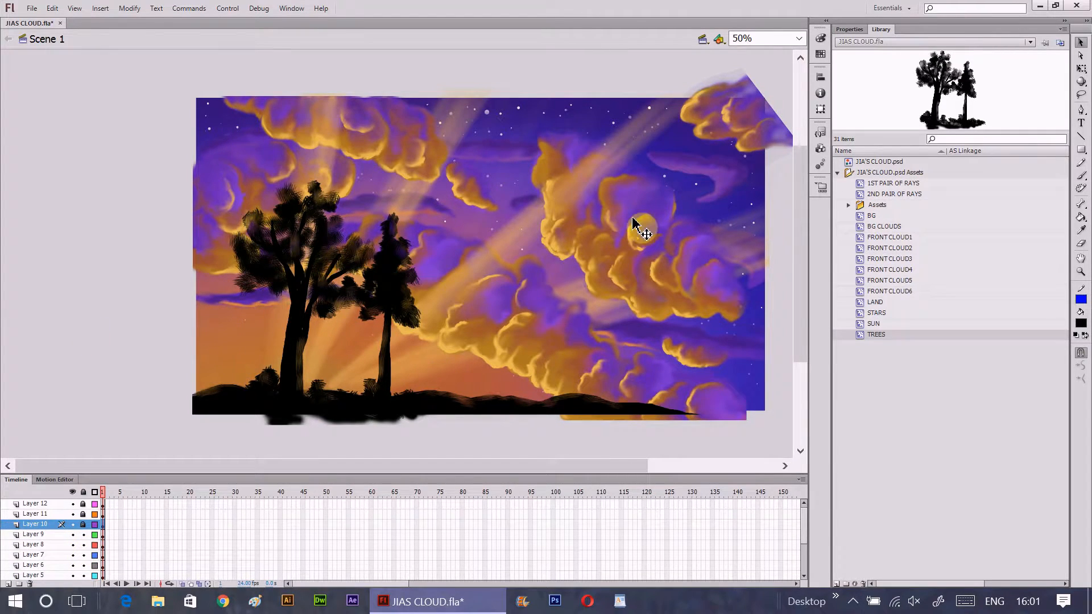
- Enlarge the clouds on Layers 2 and 4 to 9 together with Free Transform, extending them beyond the stage's upper-left corner
{"action": "left_click", "coordinate": [61, 535]}
{"action": "scroll", "coordinate": [77, 549], "scroll_direction": "down", "scroll_amount": 2}
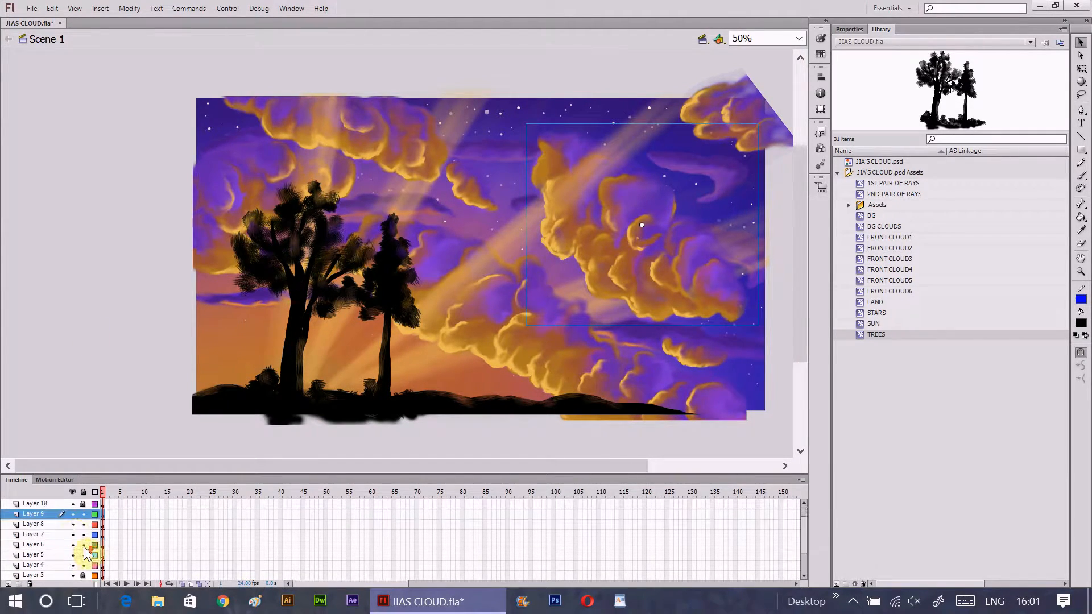
{"action": "left_click", "coordinate": [70, 555], "text": "shift"}
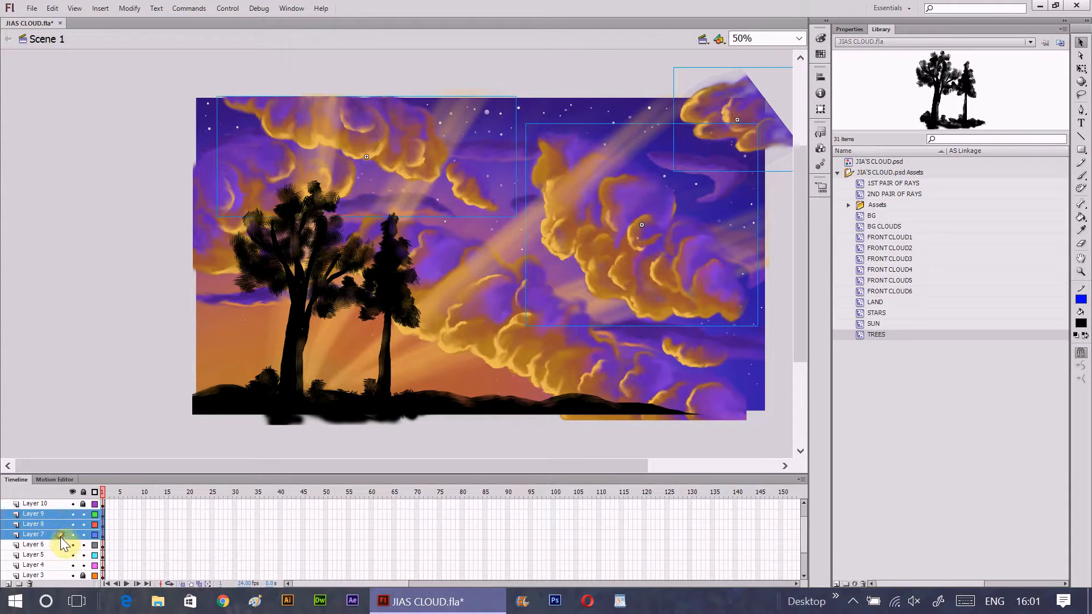
{"action": "left_click", "coordinate": [64, 565], "text": "shift"}
{"action": "scroll", "coordinate": [68, 557], "scroll_direction": "down", "scroll_amount": 4}
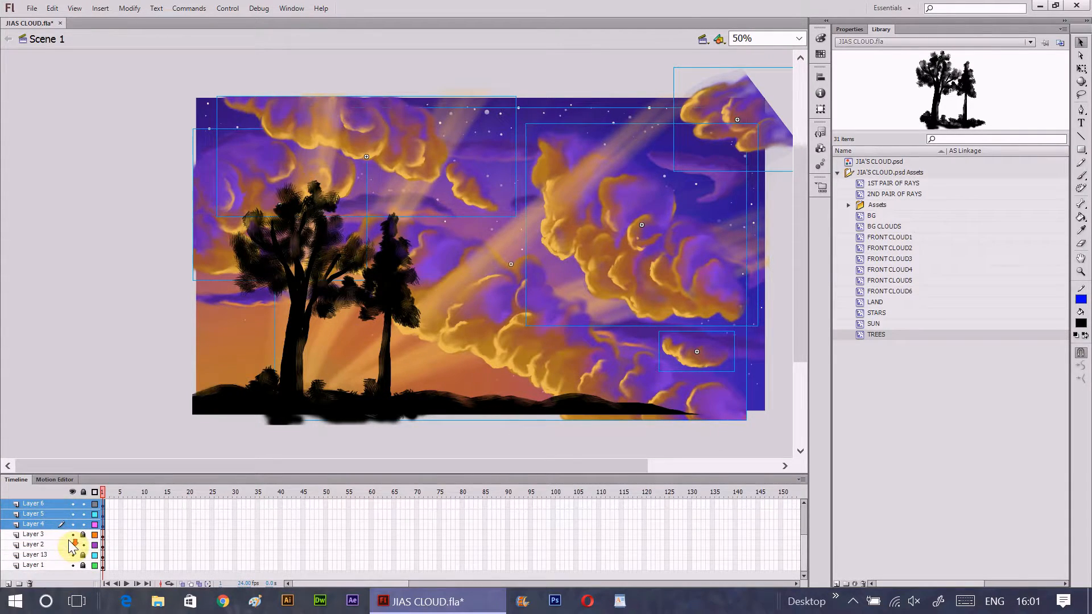
{"action": "left_click", "coordinate": [61, 544], "text": "ctrl"}
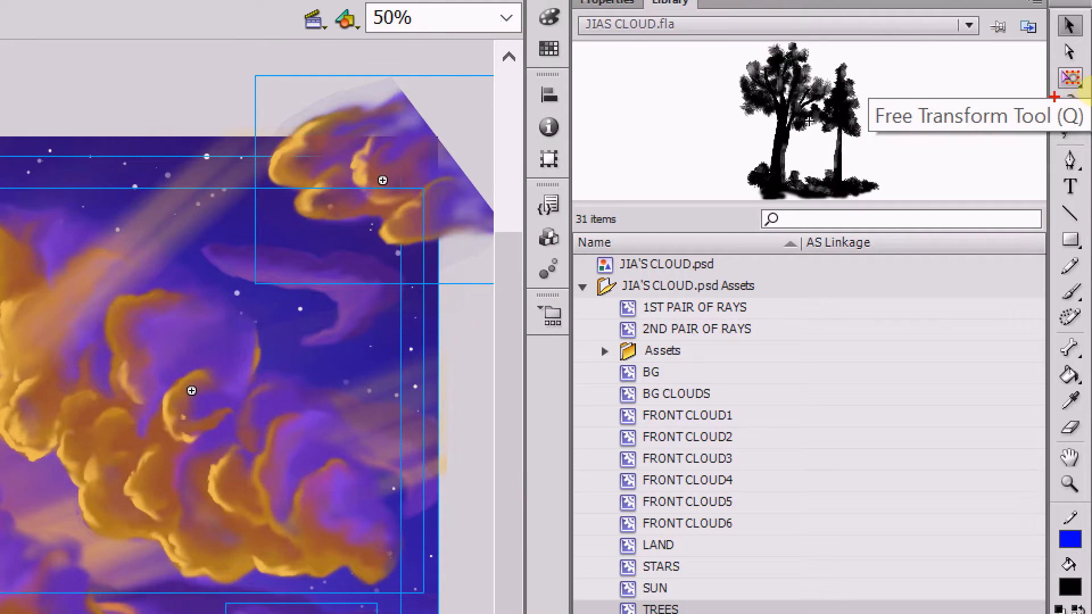
{"action": "left_click_drag", "start_coordinate": [1055, 96], "coordinate": [1091, 88]}
{"action": "left_click", "coordinate": [1071, 78]}
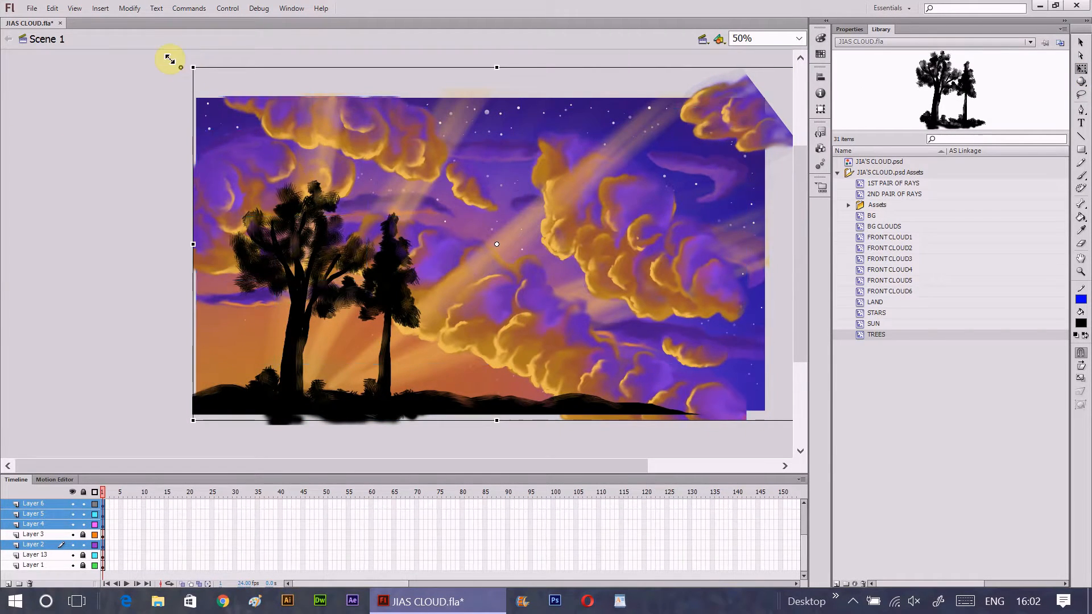
{"action": "left_click_drag", "start_coordinate": [169, 59], "coordinate": [138, 42]}
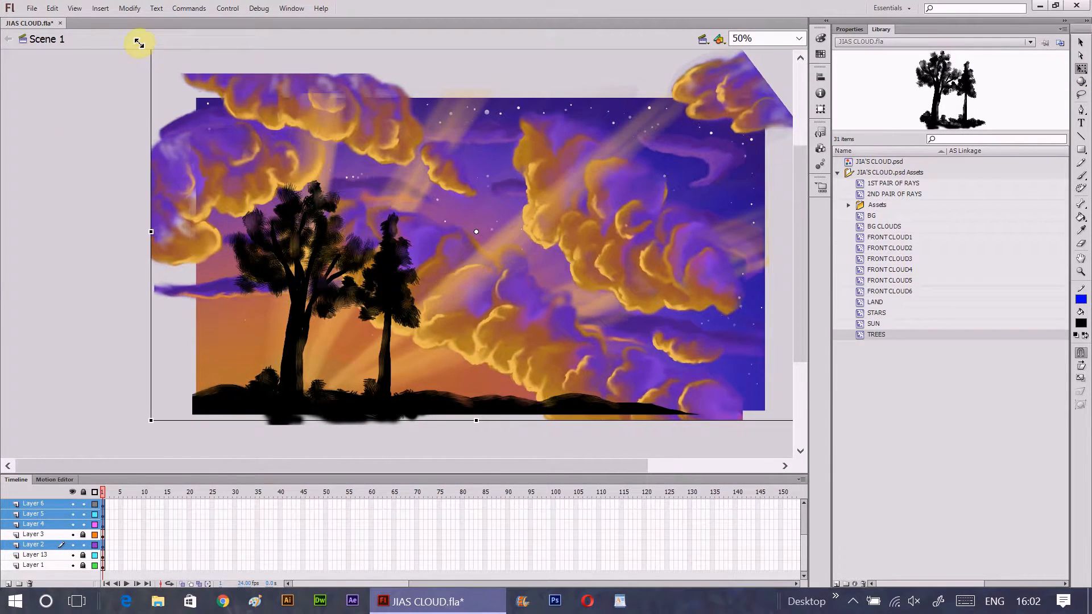
- Enlarge the big lower cloud on Layer 4 slightly so that it extends farther past the lower edge of the stage
{"action": "key", "text": "v"}
{"action": "left_click_drag", "start_coordinate": [456, 470], "coordinate": [572, 475]}
{"action": "key", "text": "q"}
{"action": "left_click", "coordinate": [607, 407]}
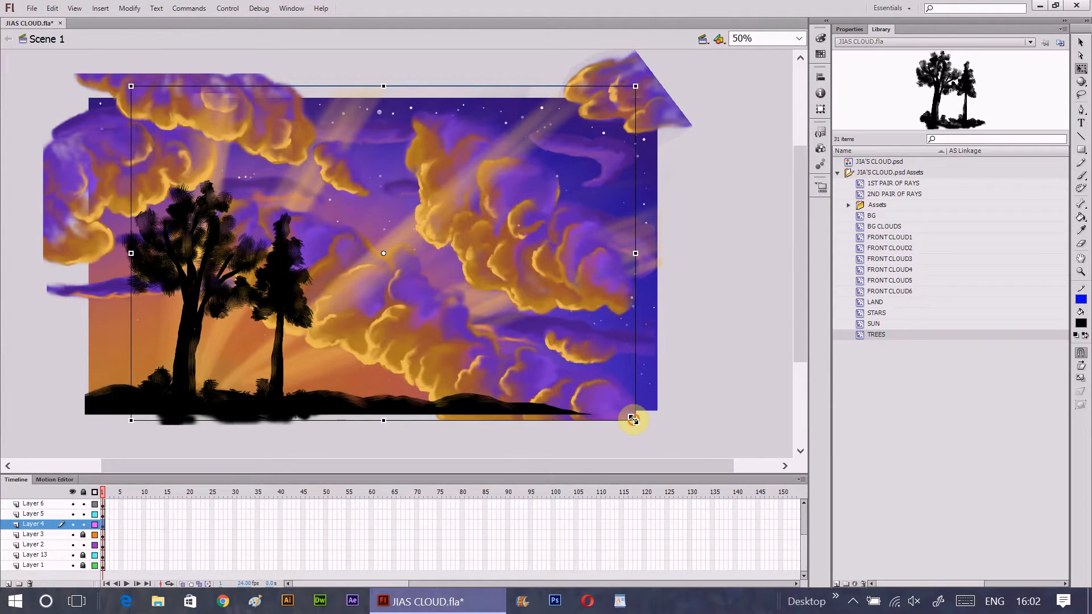
{"action": "left_click_drag", "start_coordinate": [633, 420], "coordinate": [647, 432]}
{"action": "left_click", "coordinate": [719, 370]}
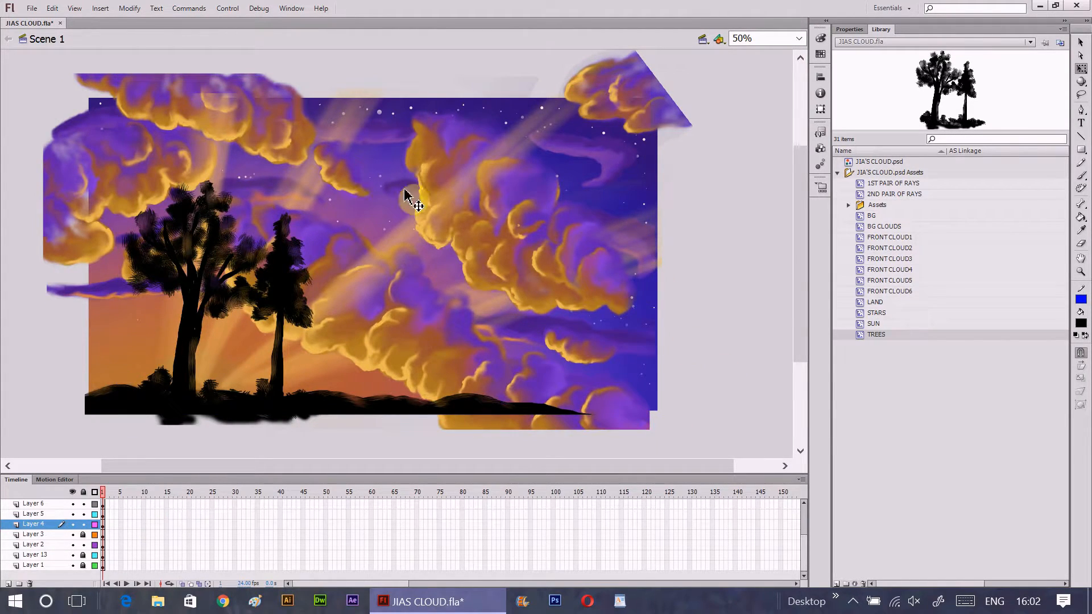
- Enlarge the background clouds on Layer 2 slightly about their centre so that they reach past both side edges of the stage
{"action": "left_click", "coordinate": [560, 288]}
{"action": "left_click", "coordinate": [48, 546]}
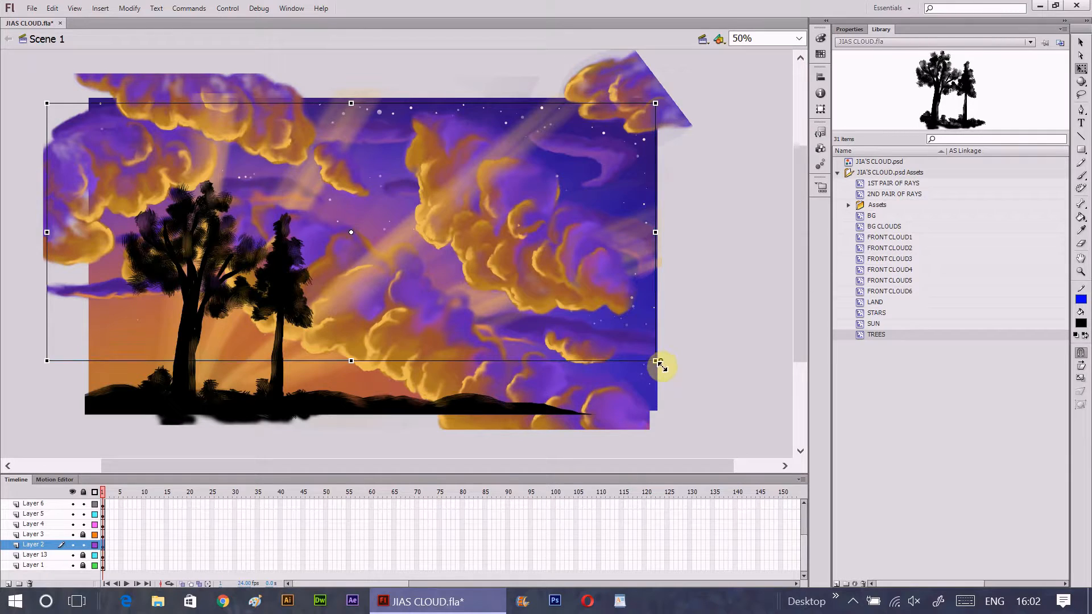
{"action": "left_click_drag", "start_coordinate": [660, 365], "coordinate": [665, 370]}
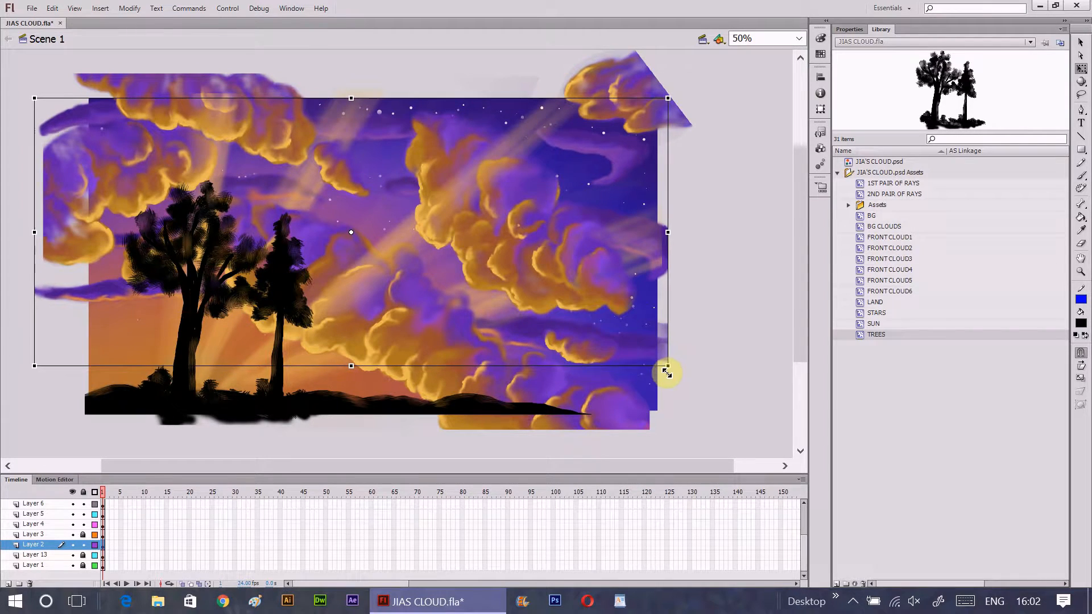
{"action": "left_click", "coordinate": [703, 373]}
{"action": "scroll", "coordinate": [514, 291], "scroll_direction": "up", "scroll_amount": 2}
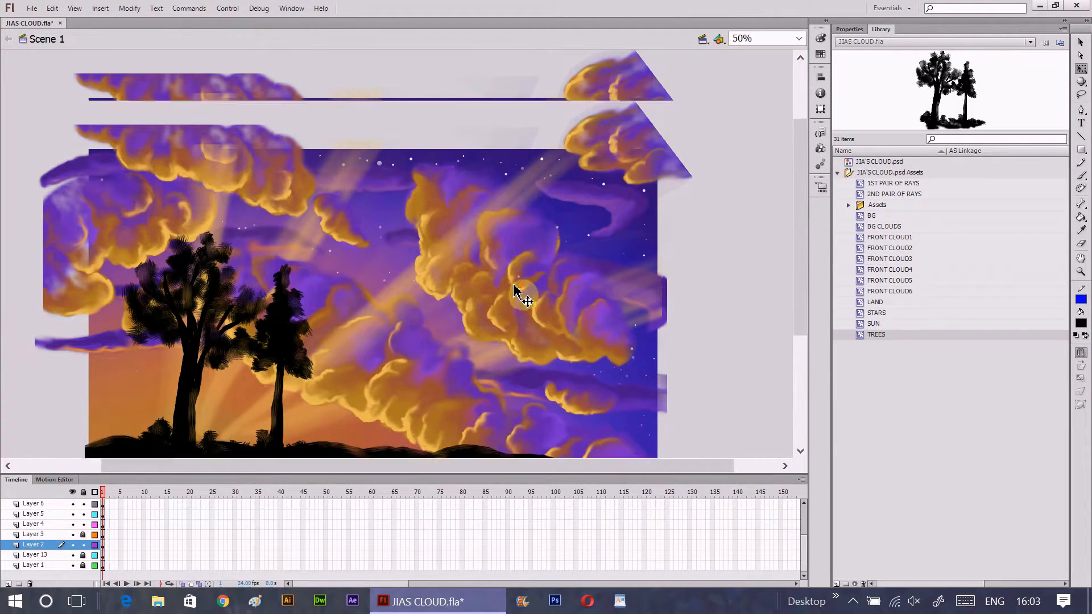
{"action": "scroll", "coordinate": [515, 291], "scroll_direction": "down", "scroll_amount": 3}
{"action": "scroll", "coordinate": [515, 291], "scroll_direction": "up", "scroll_amount": 1}
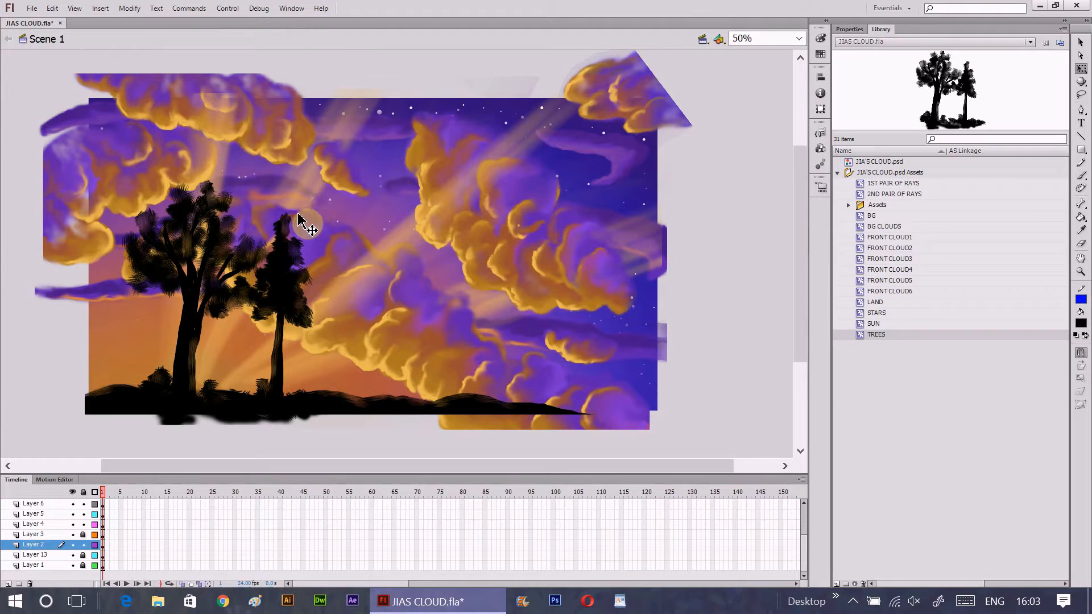
- Switch back to the Selection tool and insert frames at frame 240 on all layers
{"action": "scroll", "coordinate": [57, 528], "scroll_direction": "up", "scroll_amount": 2}
{"action": "scroll", "coordinate": [57, 528], "scroll_direction": "up", "scroll_amount": 1}
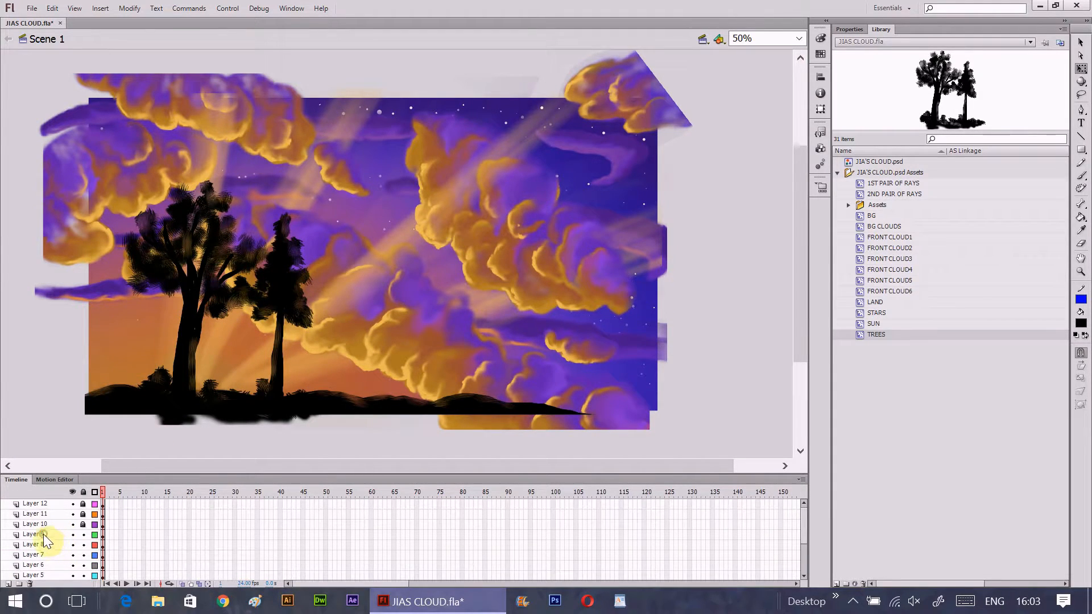
{"action": "left_click", "coordinate": [43, 534]}
{"action": "left_click", "coordinate": [1081, 42]}
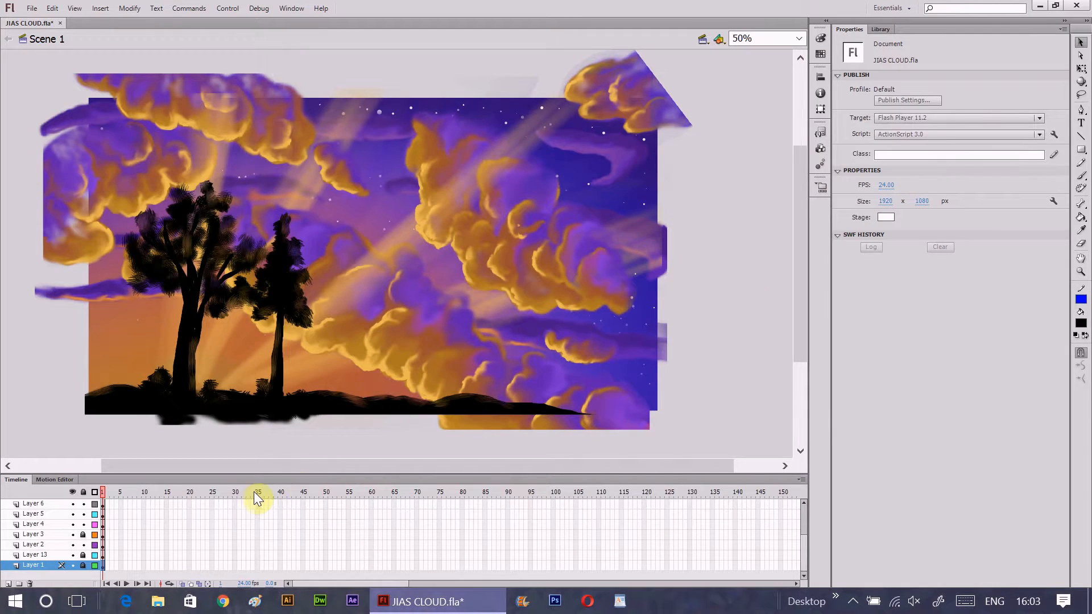
{"action": "left_click_drag", "start_coordinate": [398, 585], "coordinate": [512, 579]}
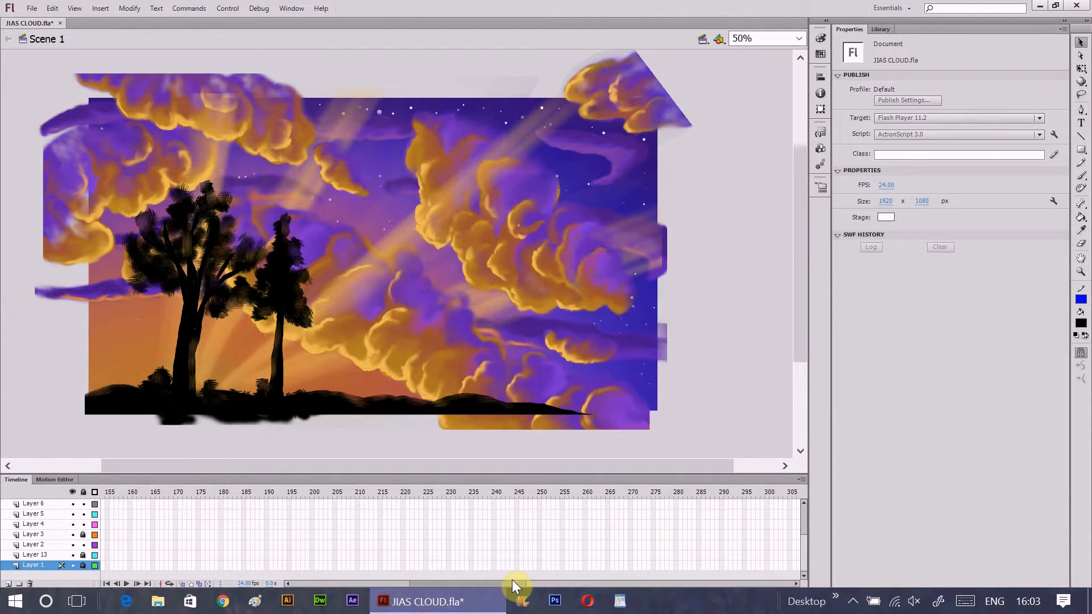
{"action": "left_click", "coordinate": [495, 503]}
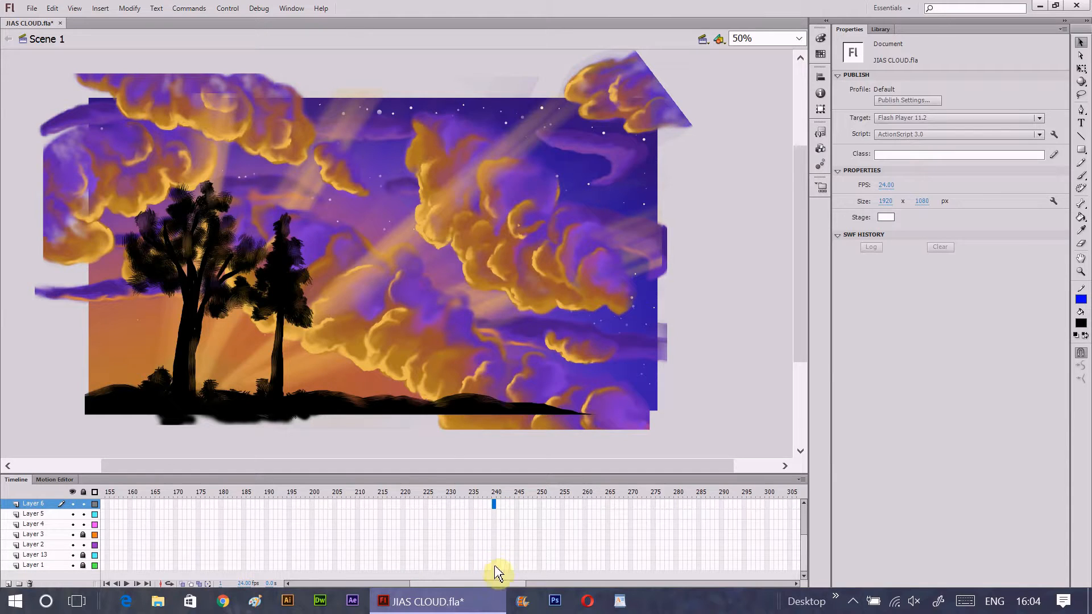
{"action": "left_click", "coordinate": [494, 573]}
{"action": "left_click", "coordinate": [550, 556]}
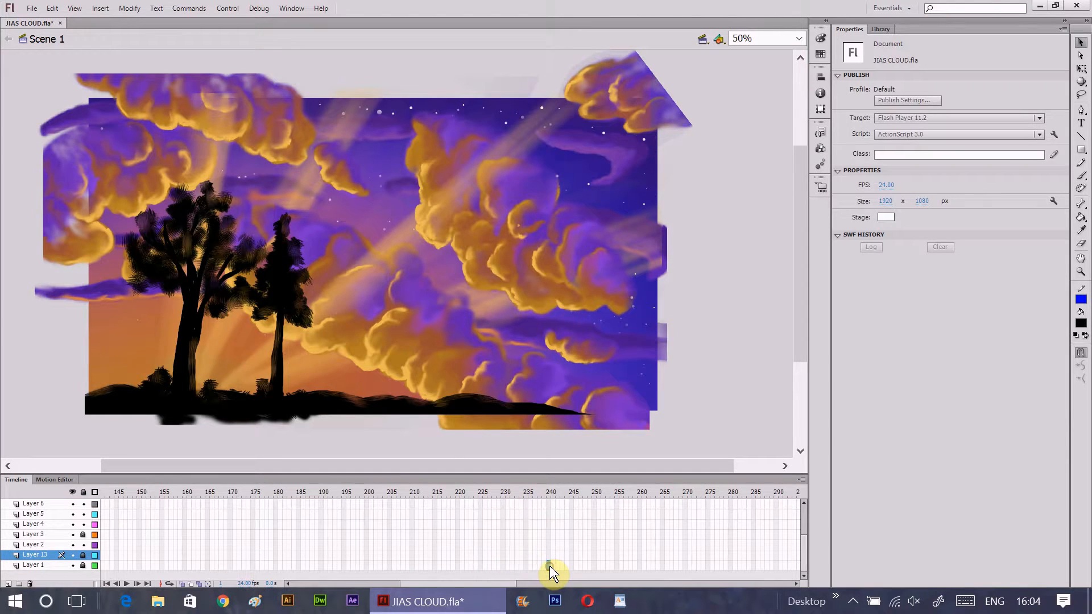
{"action": "left_click", "coordinate": [550, 566]}
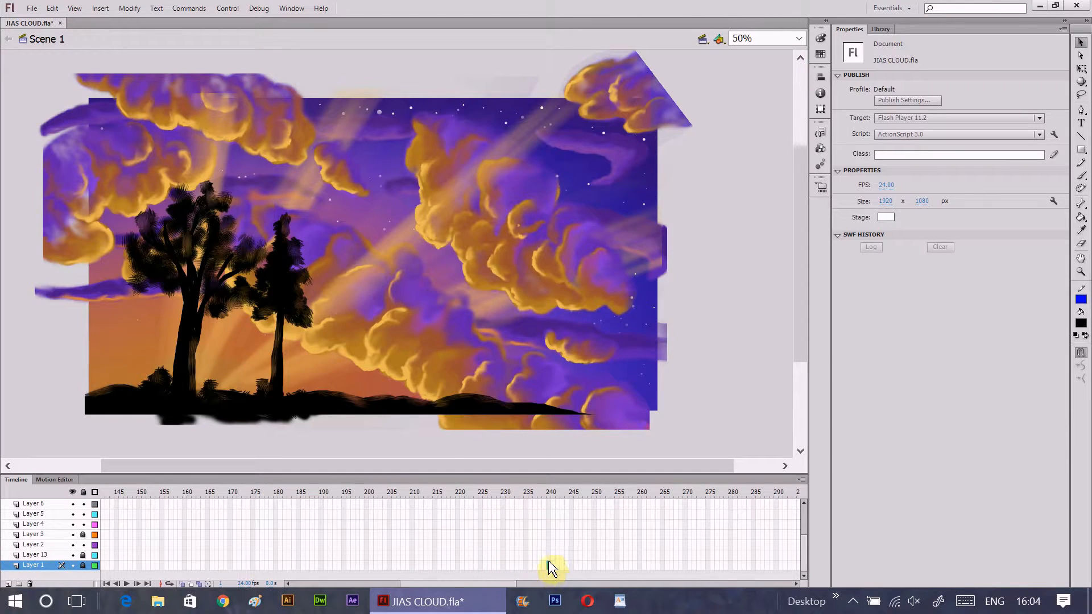
{"action": "left_click_drag", "start_coordinate": [551, 546], "coordinate": [552, 494]}
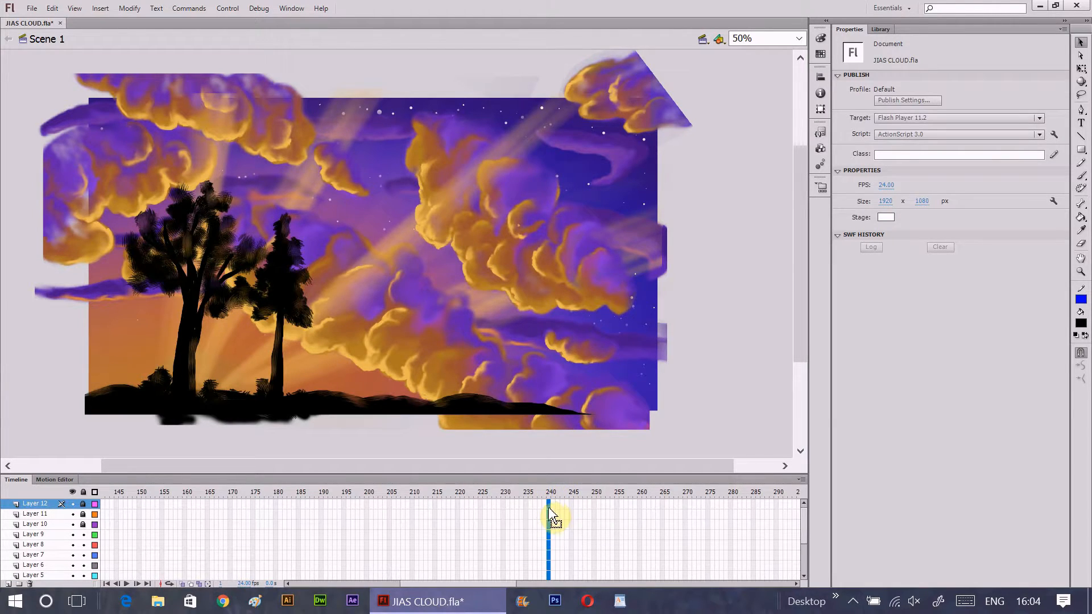
{"action": "right_click", "coordinate": [549, 508]}
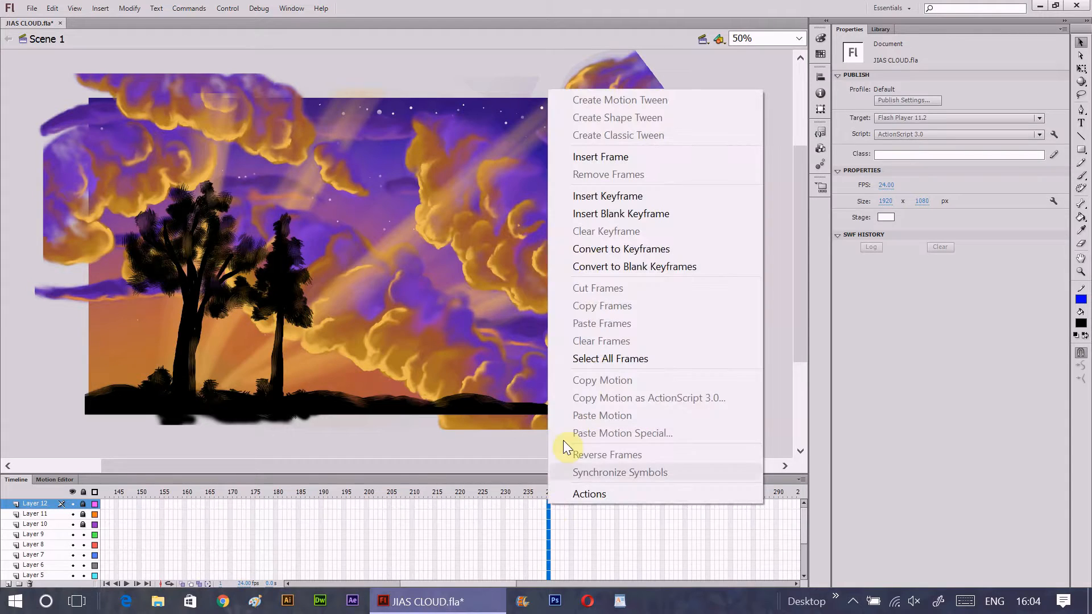
{"action": "left_click", "coordinate": [634, 158]}
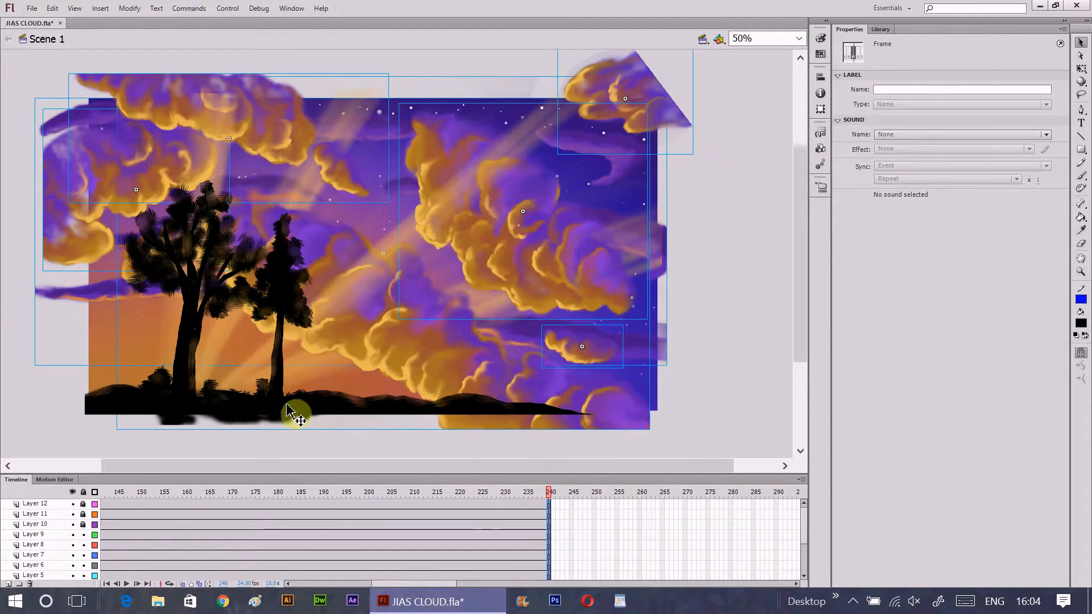
- Check the frames of Layers 9 and 7 near frame 240 and return the playhead to frame 1
{"action": "left_click", "coordinate": [472, 535]}
{"action": "left_click", "coordinate": [536, 536]}
{"action": "left_click", "coordinate": [544, 535]}
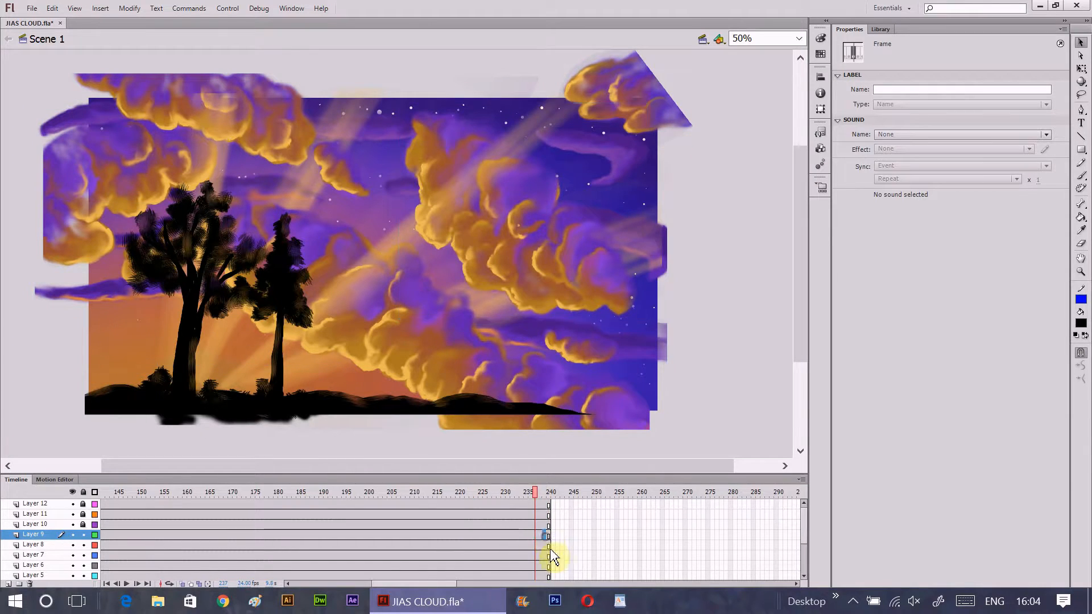
{"action": "left_click", "coordinate": [476, 555]}
{"action": "left_click_drag", "start_coordinate": [134, 500], "coordinate": [101, 499]}
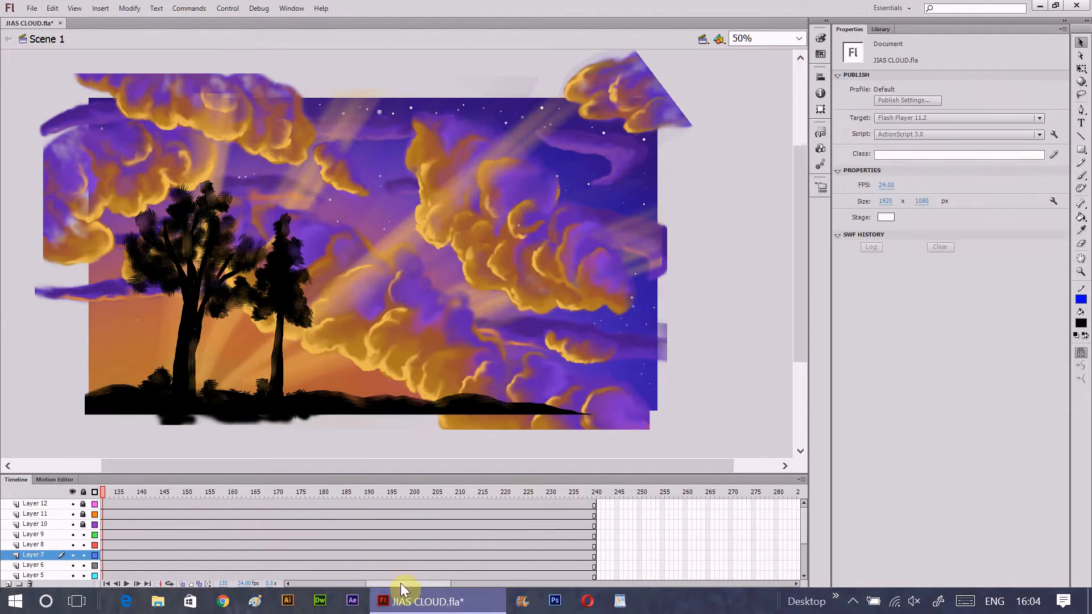
{"action": "left_click_drag", "start_coordinate": [400, 583], "coordinate": [318, 583]}
{"action": "left_click", "coordinate": [103, 493]}
- Move the FRONT CLOUD6 instance on Layer 9 at frame 1 across the stage's right edge, to about X 1981, Y 643
{"action": "left_click", "coordinate": [43, 534]}
{"action": "left_click", "coordinate": [73, 535]}
{"action": "left_click", "coordinate": [72, 535]}
{"action": "left_click", "coordinate": [103, 535]}
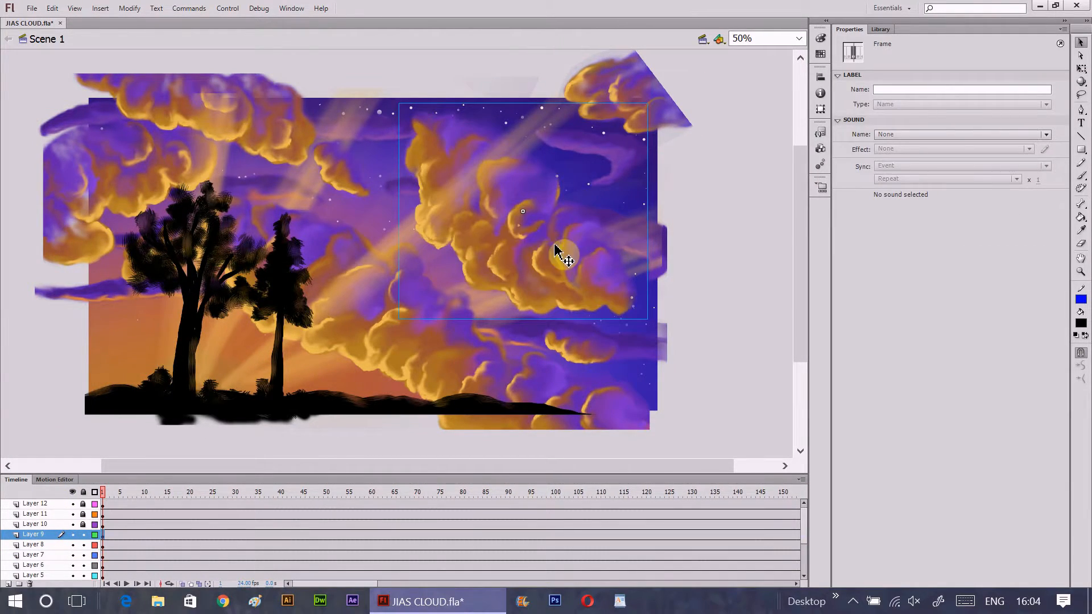
{"action": "left_click_drag", "start_coordinate": [558, 247], "coordinate": [695, 321]}
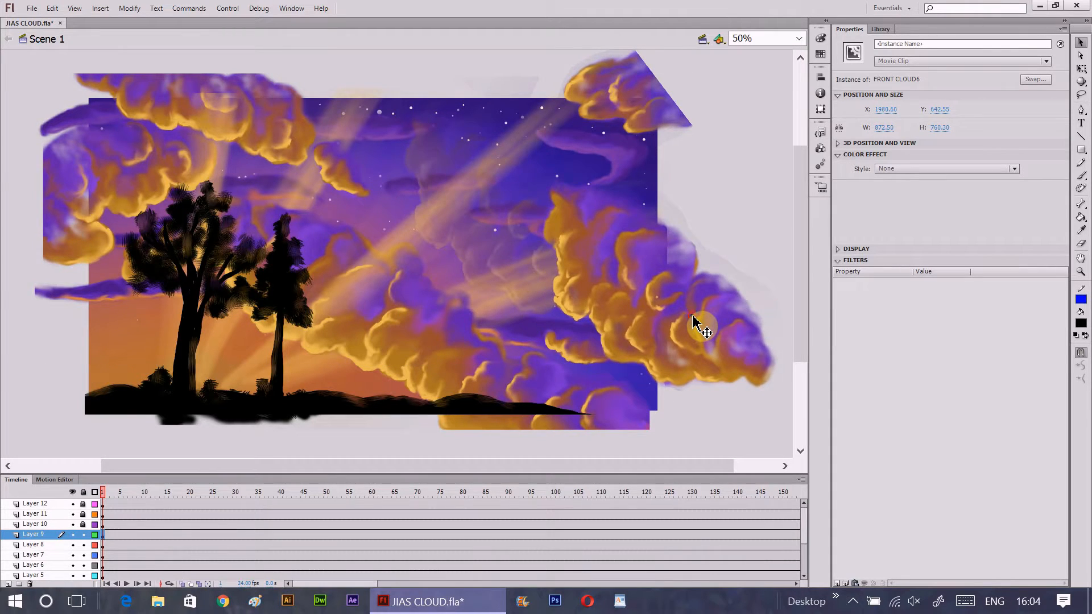
- Insert a keyframe at frame 240 on Layer 9 and move the FRONT CLOUD6 instance up and inward over the stage
{"action": "left_click_drag", "start_coordinate": [373, 584], "coordinate": [460, 584]}
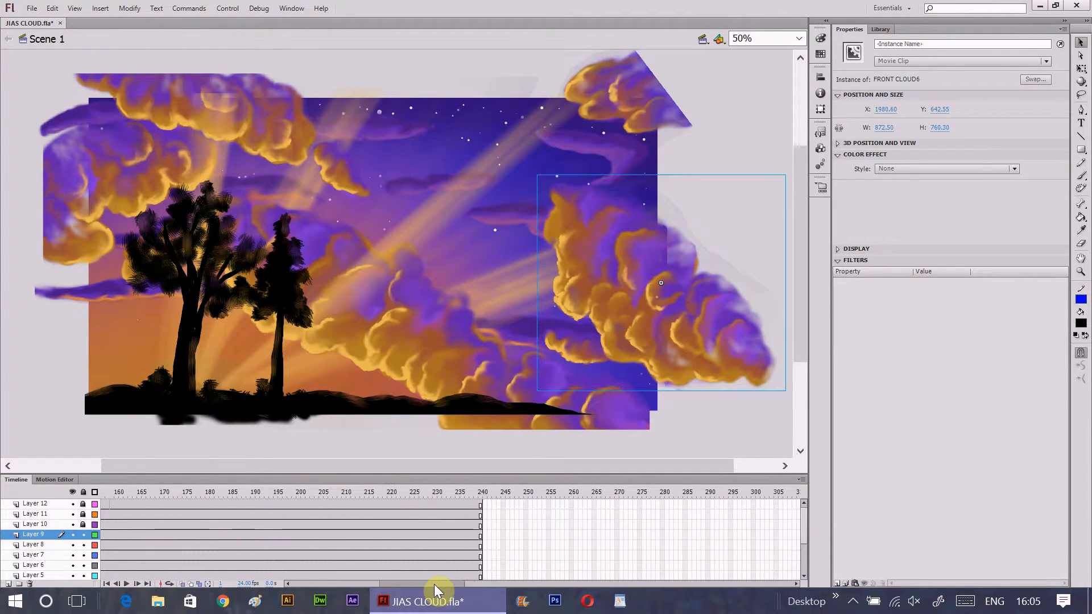
{"action": "left_click", "coordinate": [471, 539]}
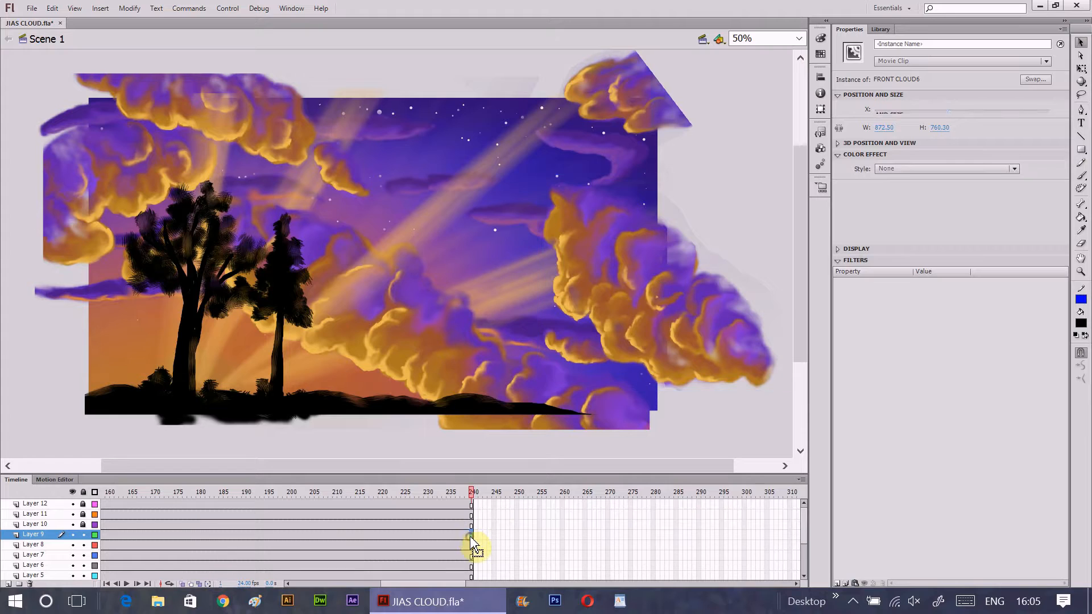
{"action": "right_click", "coordinate": [471, 539]}
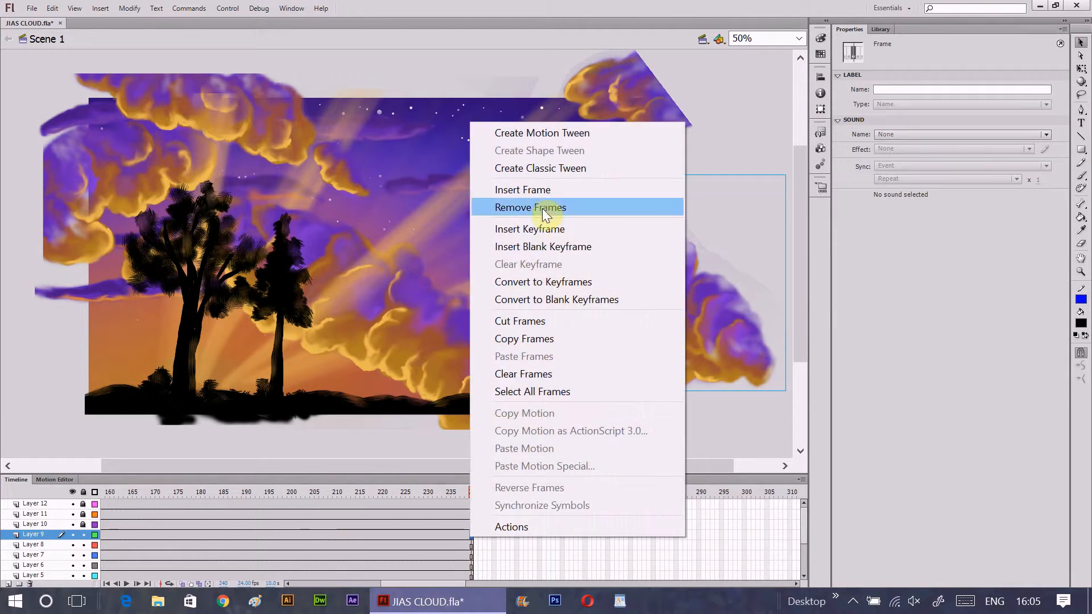
{"action": "left_click", "coordinate": [554, 230]}
{"action": "left_click_drag", "start_coordinate": [637, 290], "coordinate": [516, 229]}
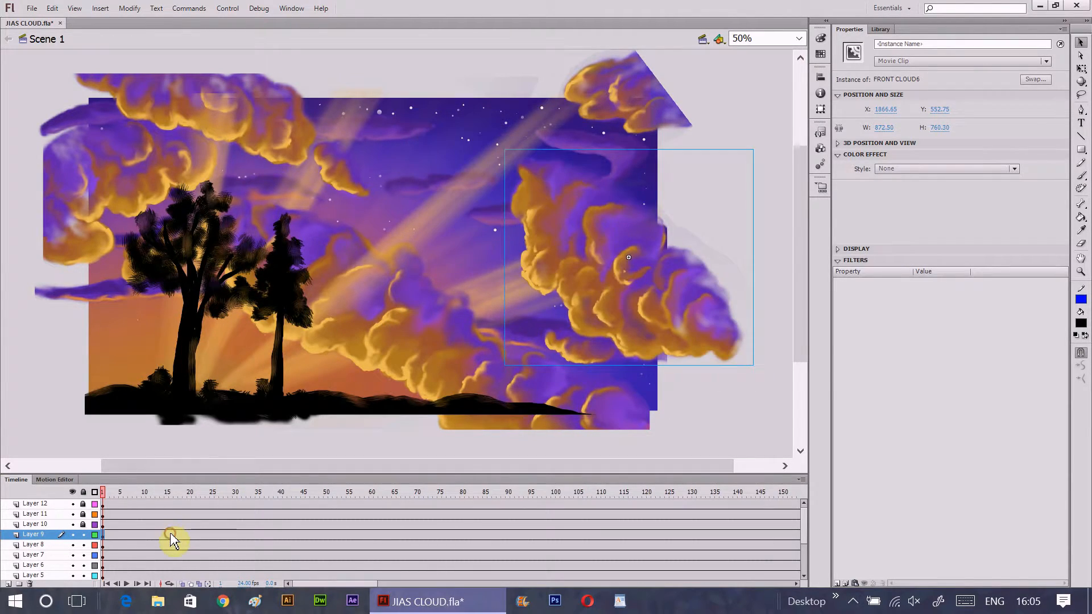
- Create a classic tween between the Layer 9 keyframes and scrub through the frames to preview the cloud's motion
{"action": "right_click", "coordinate": [172, 537]}
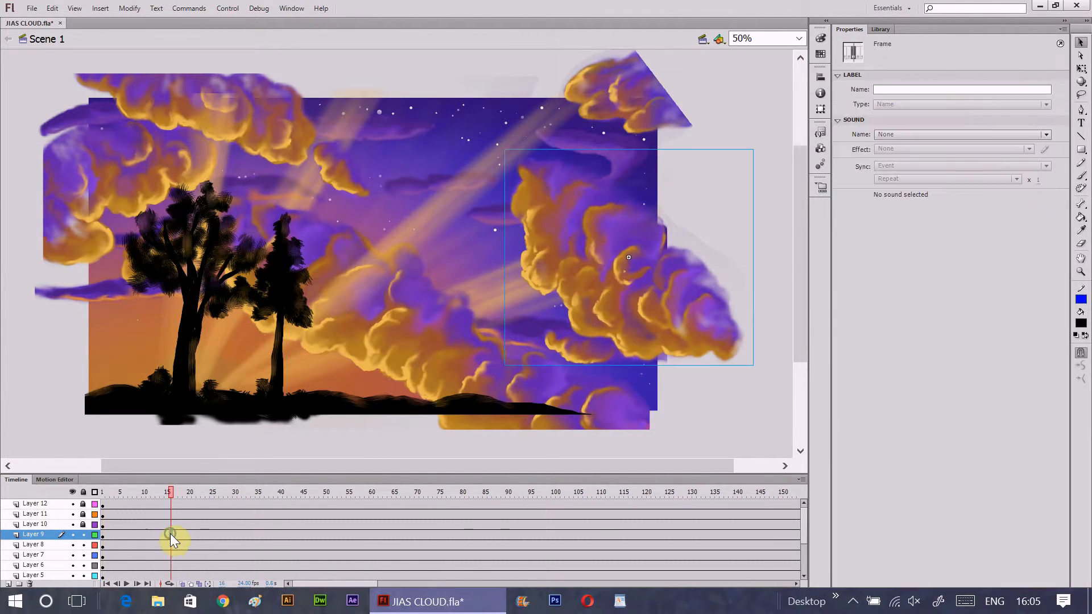
{"action": "left_click", "coordinate": [284, 165]}
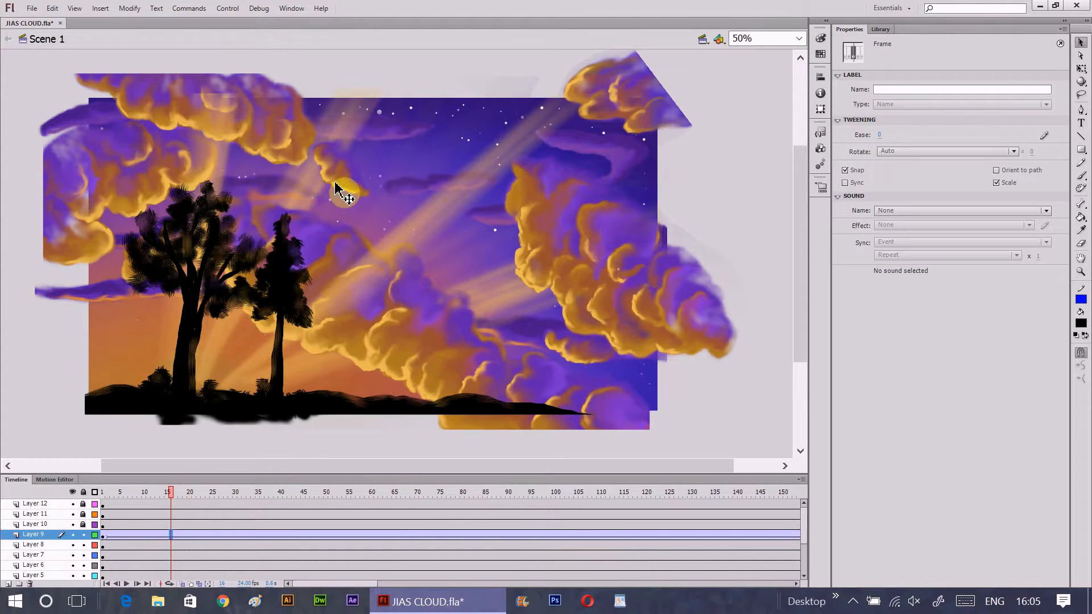
{"action": "left_click_drag", "start_coordinate": [172, 493], "coordinate": [97, 494]}
{"action": "left_click_drag", "start_coordinate": [387, 585], "coordinate": [287, 583]}
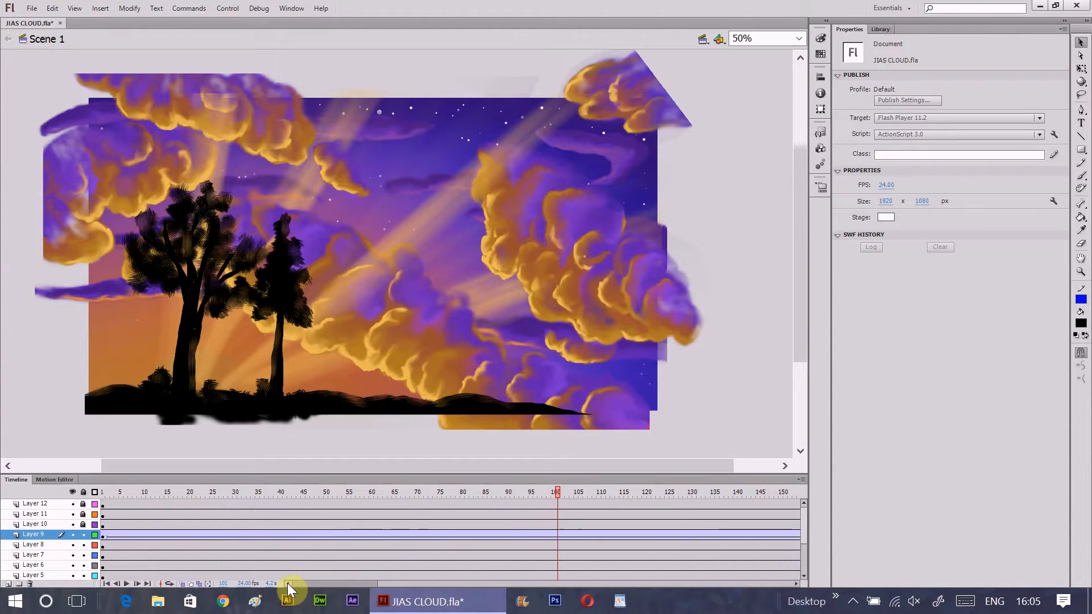
- Move the FRONT CLOUD5 instance on Layer 8 at frame 1 outward to about X 2030, Y -5
{"action": "left_click", "coordinate": [102, 545]}
{"action": "left_click", "coordinate": [103, 546]}
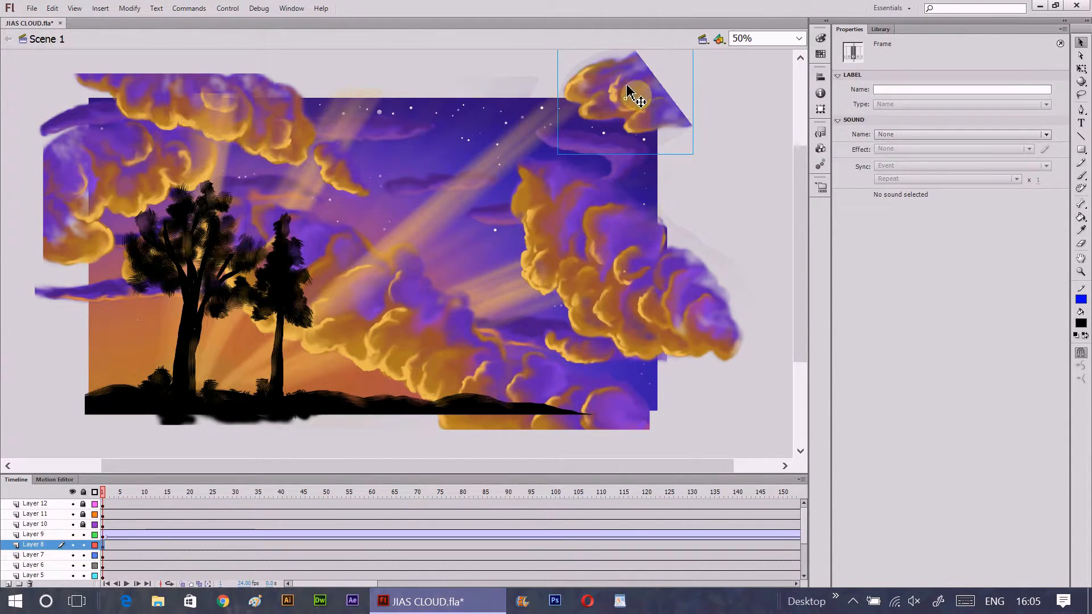
{"action": "left_click_drag", "start_coordinate": [626, 94], "coordinate": [685, 84]}
- Keyframe FRONT CLOUD5 on Layer 8 at frame 240 at about X 1882, Y 85, and join both keyframes with a classic tween
{"action": "left_click_drag", "start_coordinate": [359, 589], "coordinate": [390, 586]}
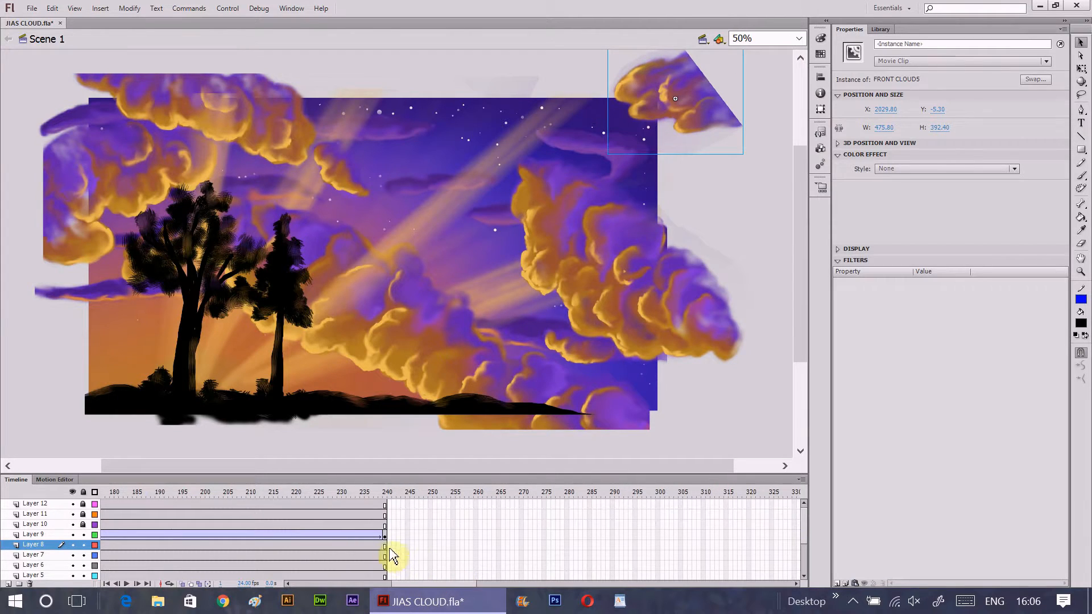
{"action": "left_click", "coordinate": [385, 544]}
{"action": "right_click", "coordinate": [385, 545]}
{"action": "left_click", "coordinate": [438, 239]}
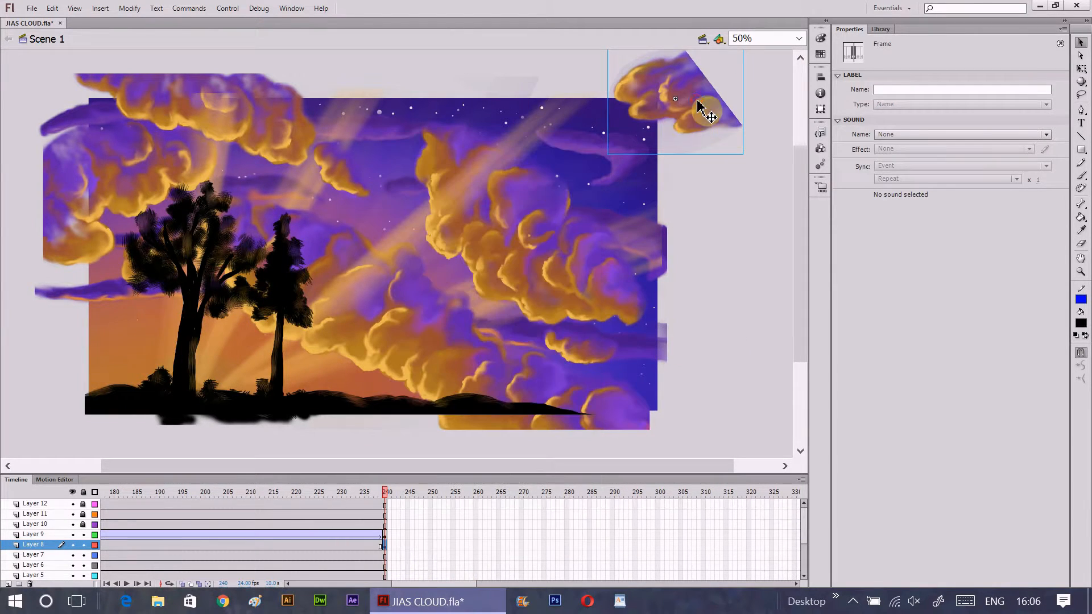
{"action": "left_click_drag", "start_coordinate": [707, 109], "coordinate": [657, 128]}
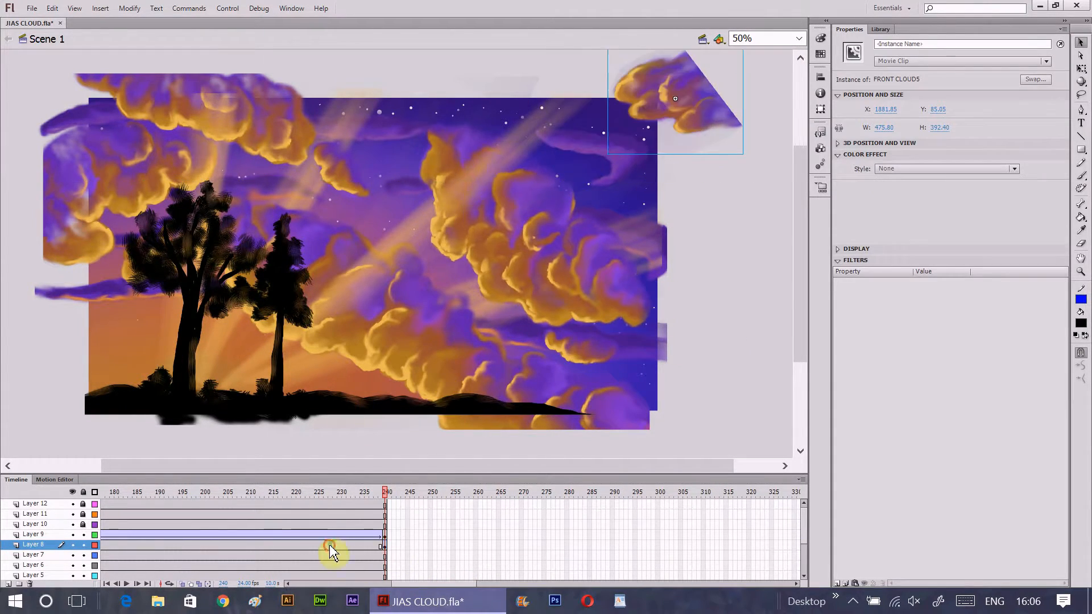
{"action": "right_click", "coordinate": [330, 545]}
{"action": "left_click", "coordinate": [403, 175]}
- Move the FRONT CLOUD4 instance on Layer 7 at frame 1 to about X 760, Y 204
{"action": "left_click_drag", "start_coordinate": [438, 583], "coordinate": [111, 565]}
{"action": "left_click", "coordinate": [103, 555]}
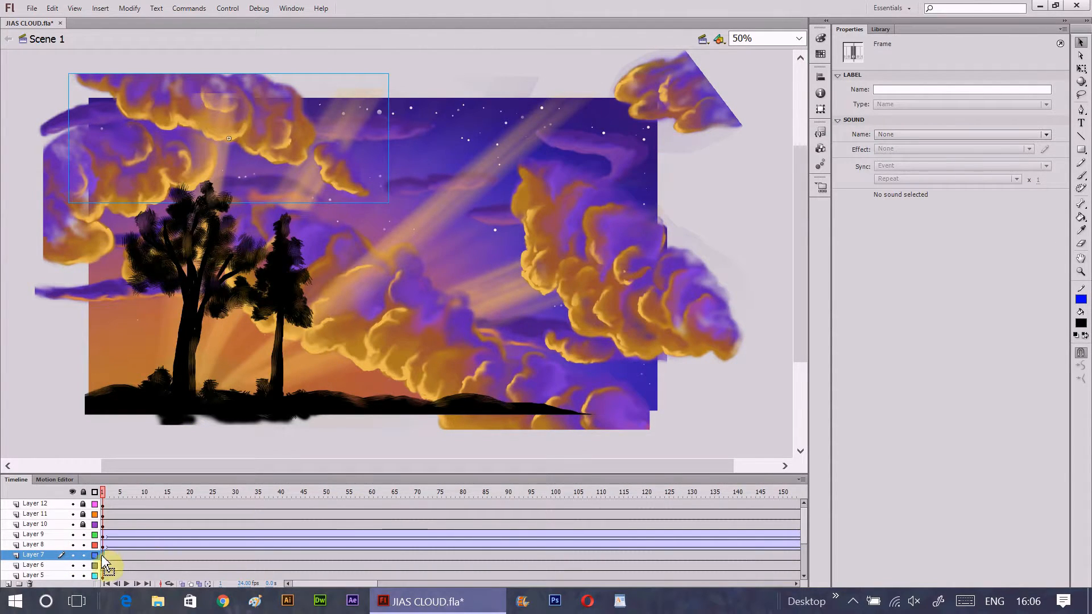
{"action": "left_click_drag", "start_coordinate": [255, 127], "coordinate": [341, 148]}
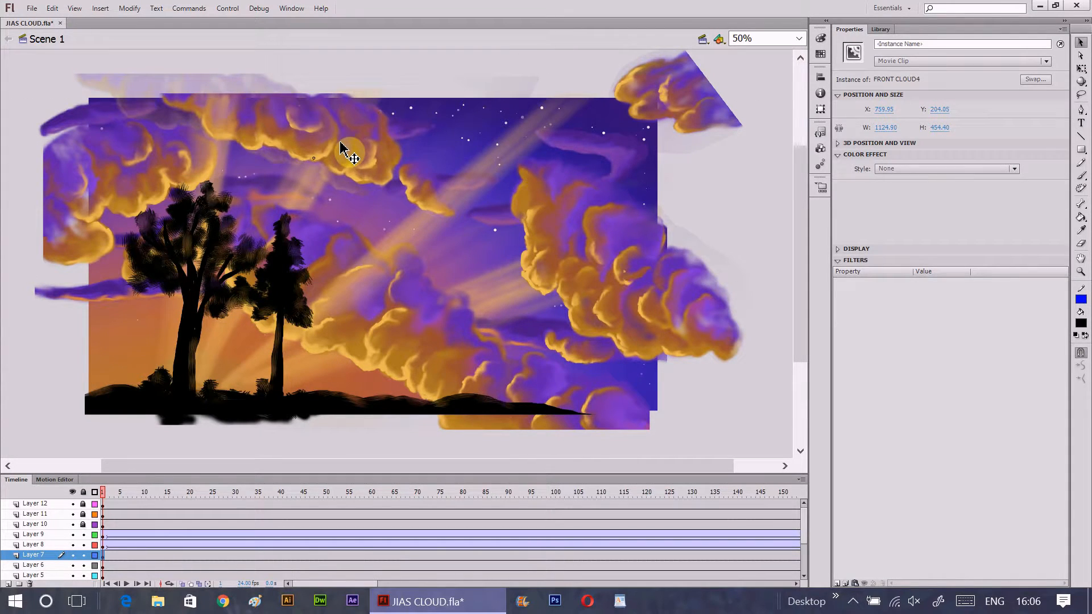
- Insert a keyframe at frame 240 on Layer 7 and move the FRONT CLOUD4 instance up and toward the stage's left edge
{"action": "left_click_drag", "start_coordinate": [348, 584], "coordinate": [427, 584]}
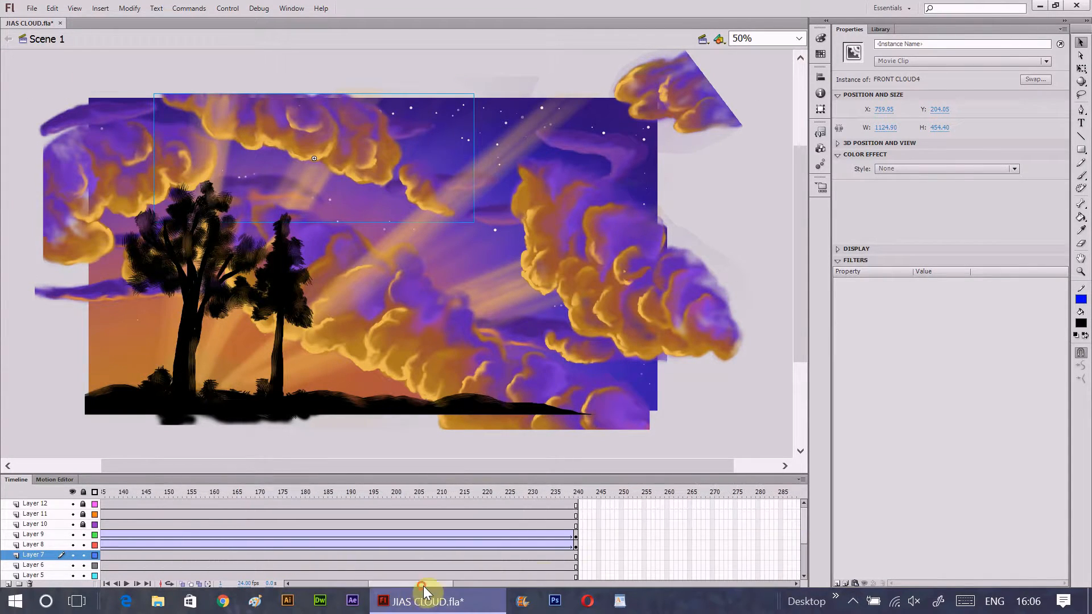
{"action": "left_click", "coordinate": [577, 556]}
{"action": "left_click", "coordinate": [577, 558]}
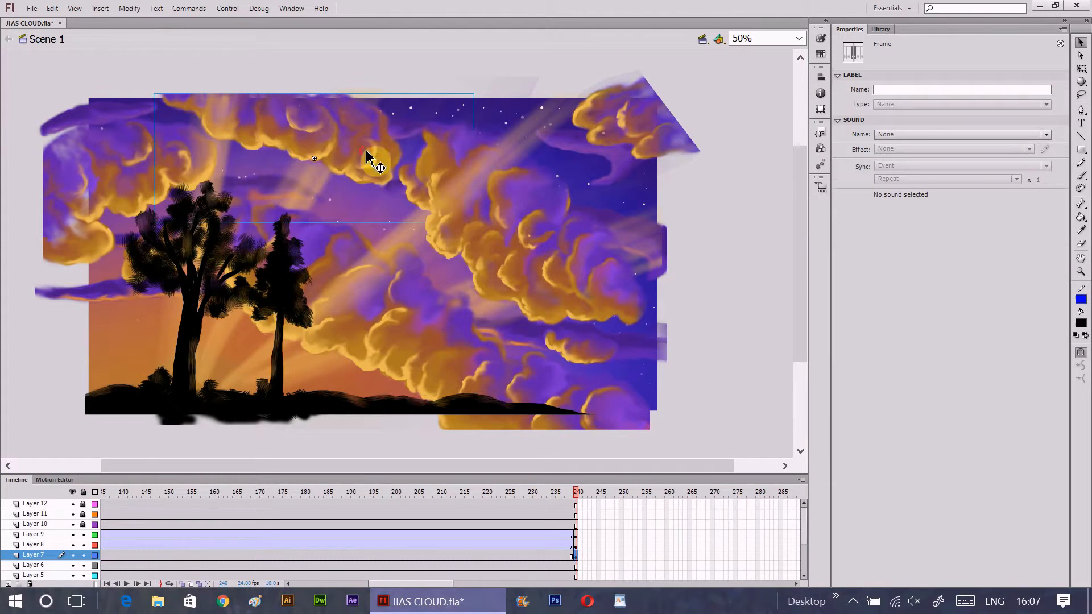
{"action": "left_click_drag", "start_coordinate": [373, 161], "coordinate": [312, 135]}
- Create a classic tween between the Layer 7 keyframes and play the animation back from frame 1
{"action": "right_click", "coordinate": [492, 556]}
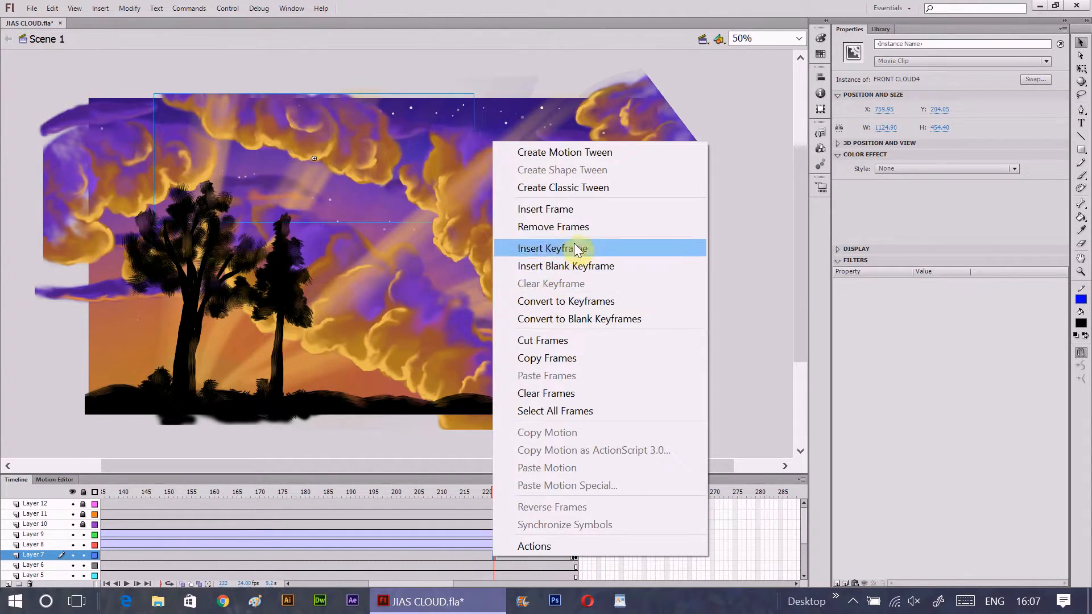
{"action": "left_click", "coordinate": [578, 248]}
{"action": "left_click_drag", "start_coordinate": [500, 492], "coordinate": [2, 497]}
{"action": "left_click", "coordinate": [128, 581]}
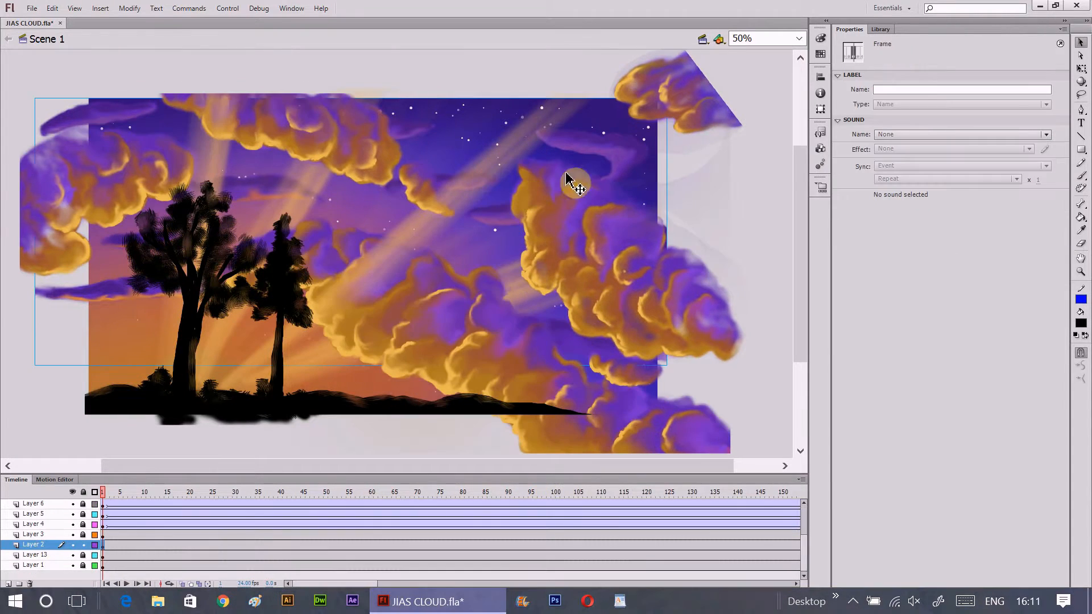
- Place BG CLOUDS on Layer 2 at about X 1192 in frame 1 and X 906 in a new keyframe at frame 240, both at Y 463
{"action": "left_click", "coordinate": [641, 171]}
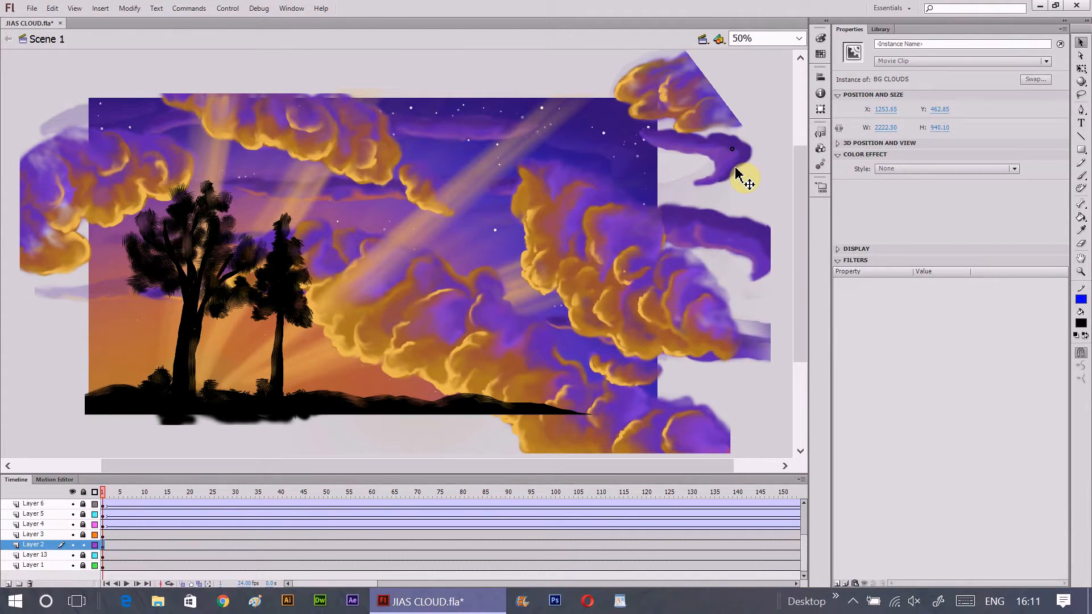
{"action": "left_click_drag", "start_coordinate": [726, 166], "coordinate": [716, 168]}
{"action": "key", "text": "shift+period"}
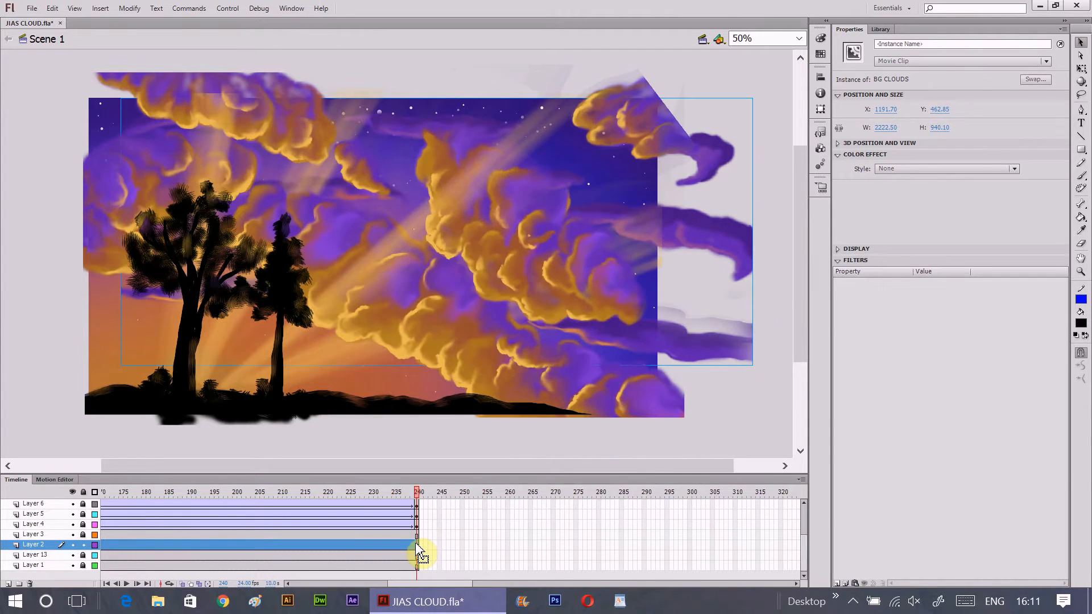
{"action": "right_click", "coordinate": [418, 545]}
{"action": "left_click", "coordinate": [495, 236]}
{"action": "left_click_drag", "start_coordinate": [706, 242], "coordinate": [627, 242]}
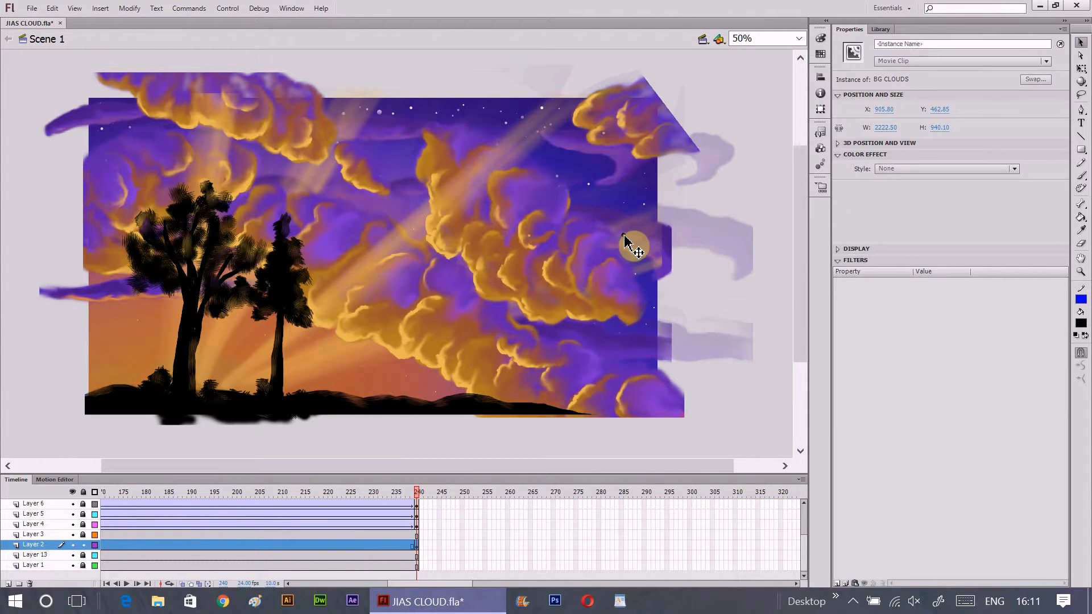
- Create a classic tween between the Layer 2 keyframes and return the playhead to frame 1
{"action": "key", "text": "shift+comma"}
{"action": "right_click", "coordinate": [122, 545]}
{"action": "left_click", "coordinate": [223, 174]}
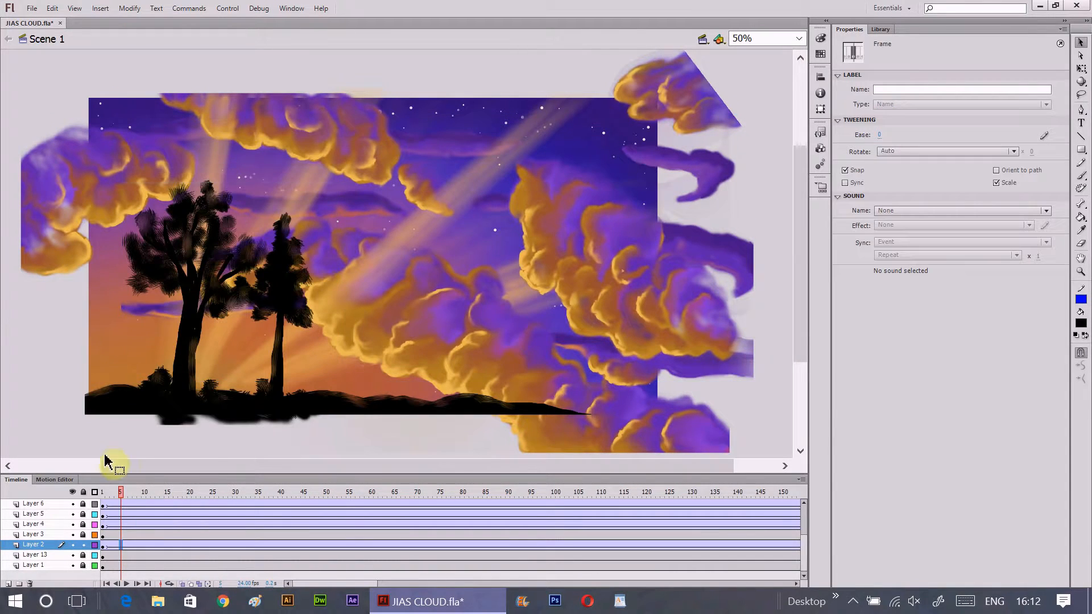
{"action": "left_click_drag", "start_coordinate": [121, 490], "coordinate": [4, 494]}
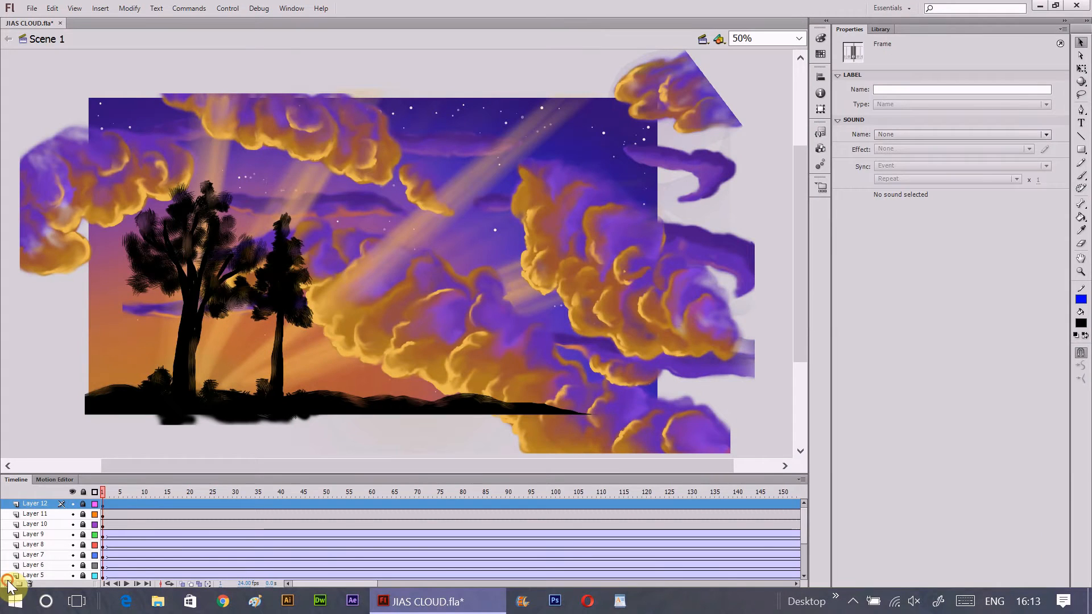
- Add a new layer above Layer 12, name it BIRD and select its first frame
{"action": "left_click", "coordinate": [16, 554]}
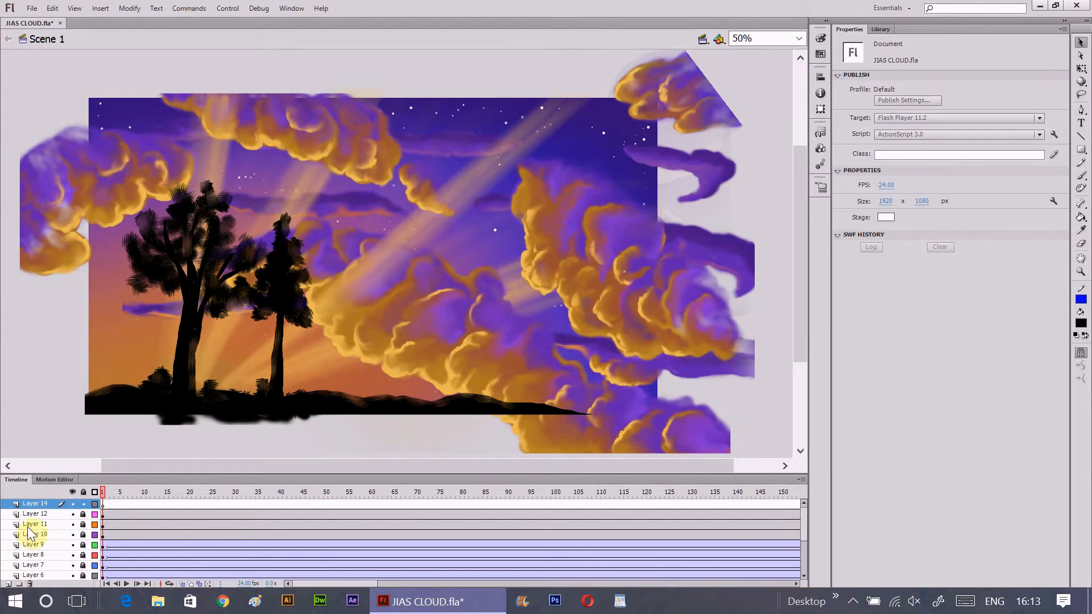
{"action": "double_click", "coordinate": [39, 504]}
{"action": "type", "text": "BIRD"}
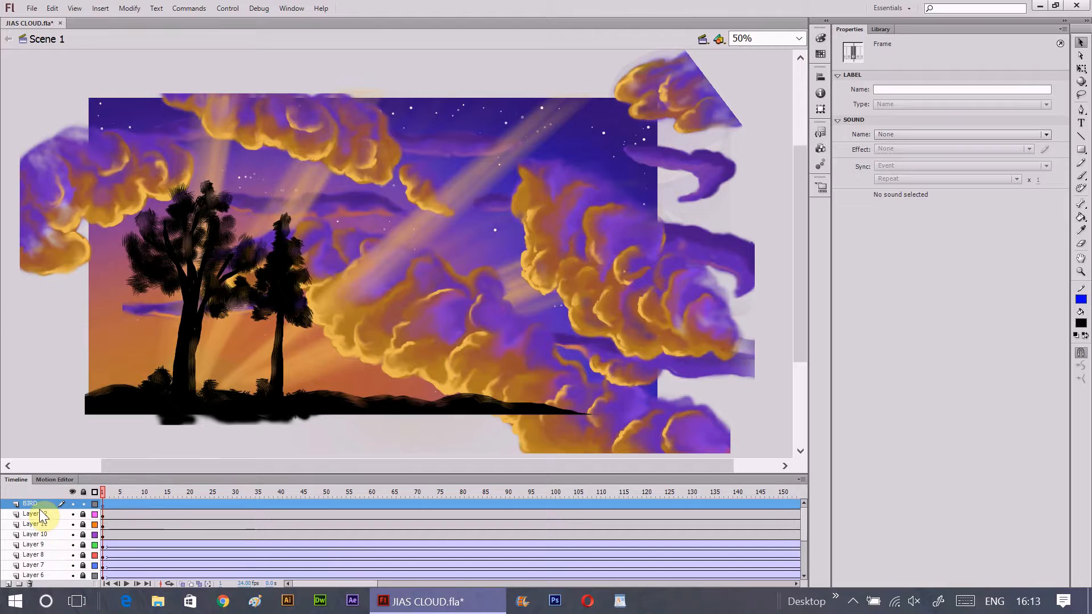
{"action": "left_click", "coordinate": [103, 506]}
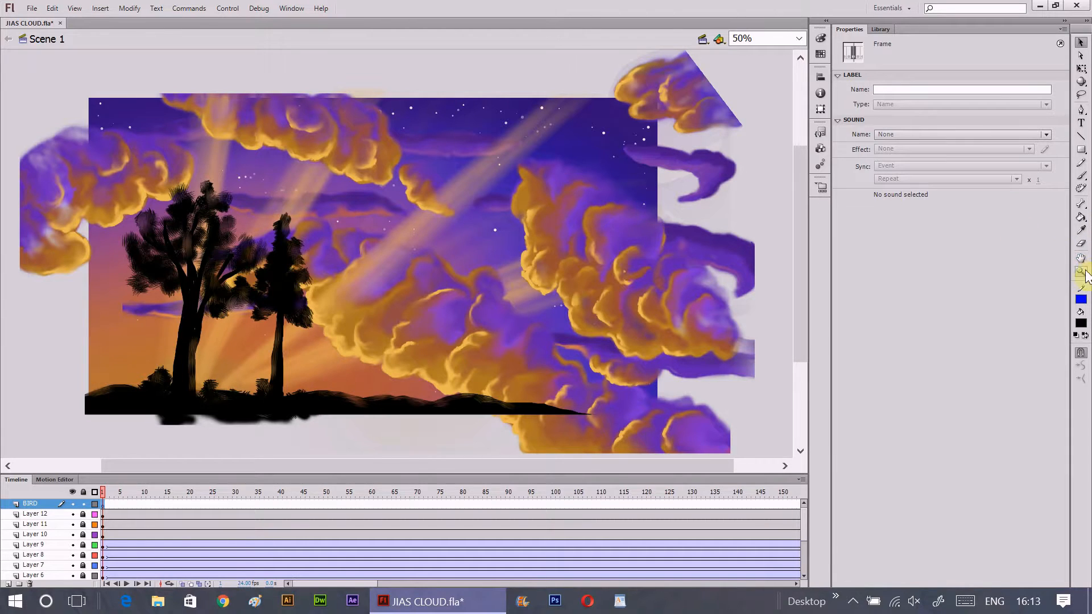
- Draw the outlines of a bird's two spread wings beside the smaller tree with a thin black brush
{"action": "left_click", "coordinate": [1081, 271]}
{"action": "left_click", "coordinate": [315, 374]}
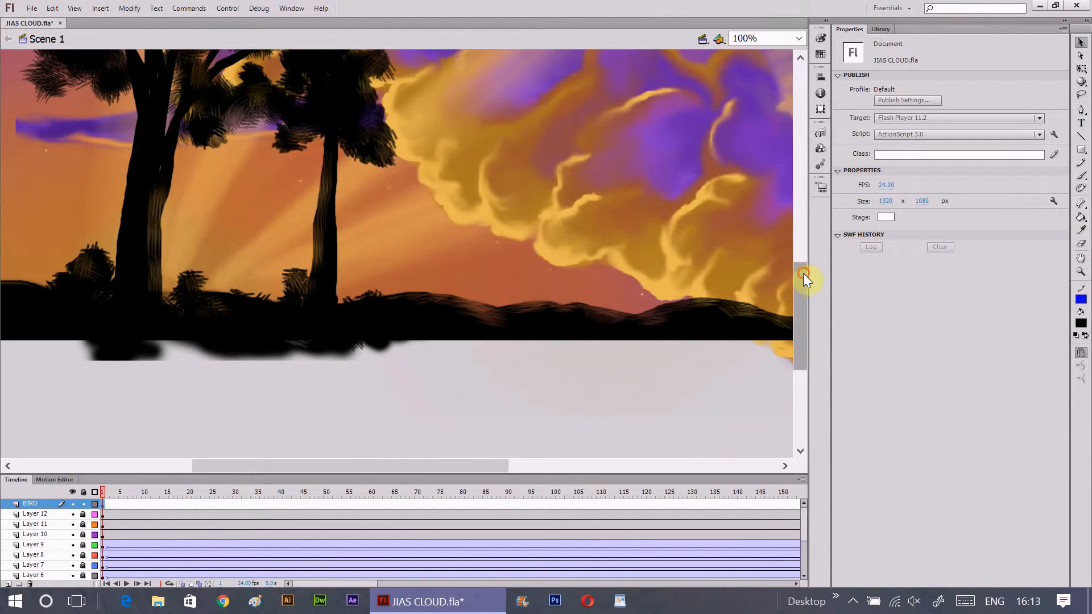
{"action": "left_click_drag", "start_coordinate": [803, 273], "coordinate": [803, 235]}
{"action": "left_click", "coordinate": [1081, 175]}
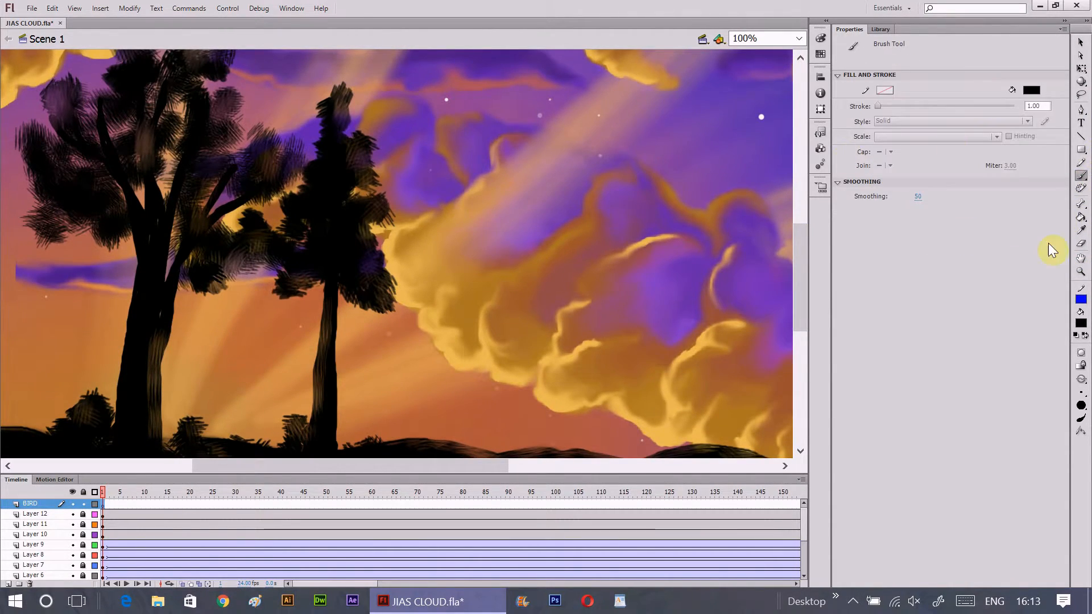
{"action": "left_click", "coordinate": [1080, 394]}
{"action": "left_click", "coordinate": [1081, 393]}
{"action": "mouse_move", "coordinate": [365, 366]}
{"action": "left_mouse_down"}
{"action": "mouse_move", "coordinate": [409, 367]}
{"action": "mouse_move", "coordinate": [435, 335]}
{"action": "left_mouse_up"}
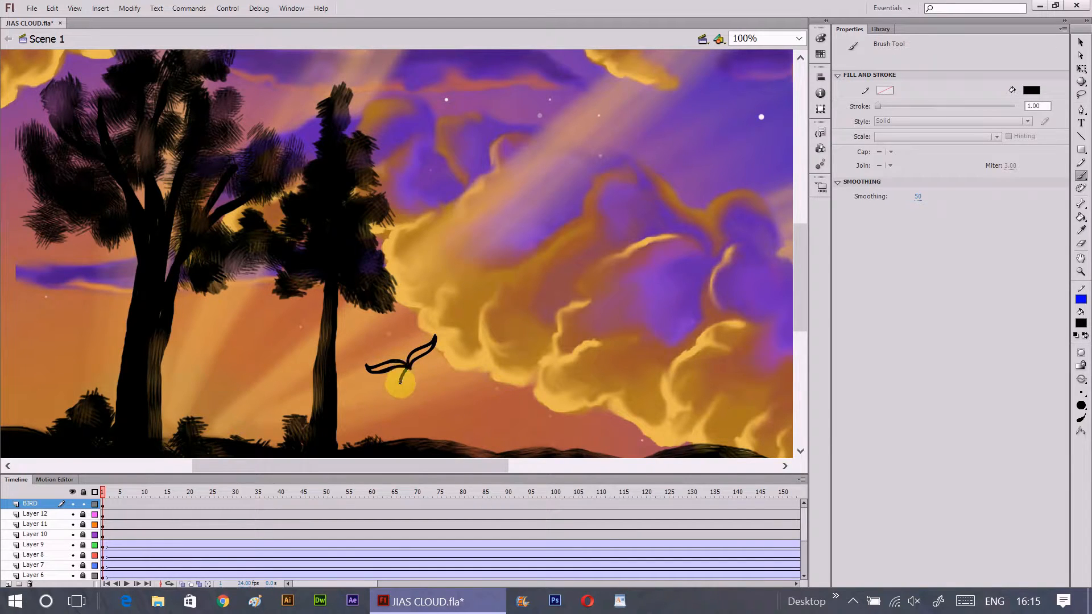
- Add the bird's body, tail and head below the wings and paint the whole silhouette solid black
{"action": "left_click_drag", "start_coordinate": [403, 380], "coordinate": [418, 369]}
{"action": "key", "text": "ctrl+equal"}
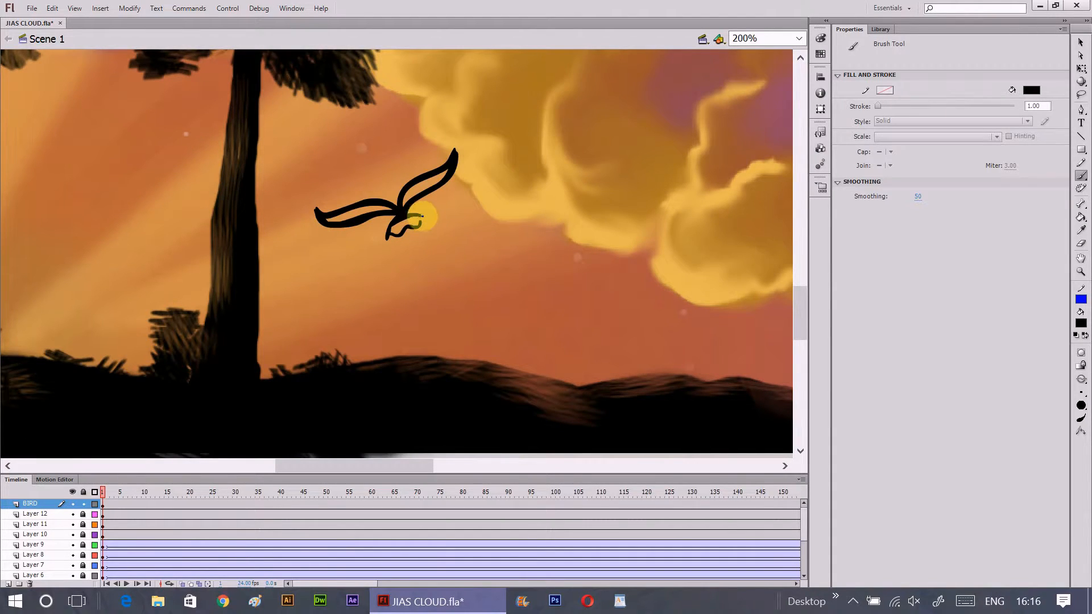
{"action": "left_click_drag", "start_coordinate": [418, 223], "coordinate": [422, 220]}
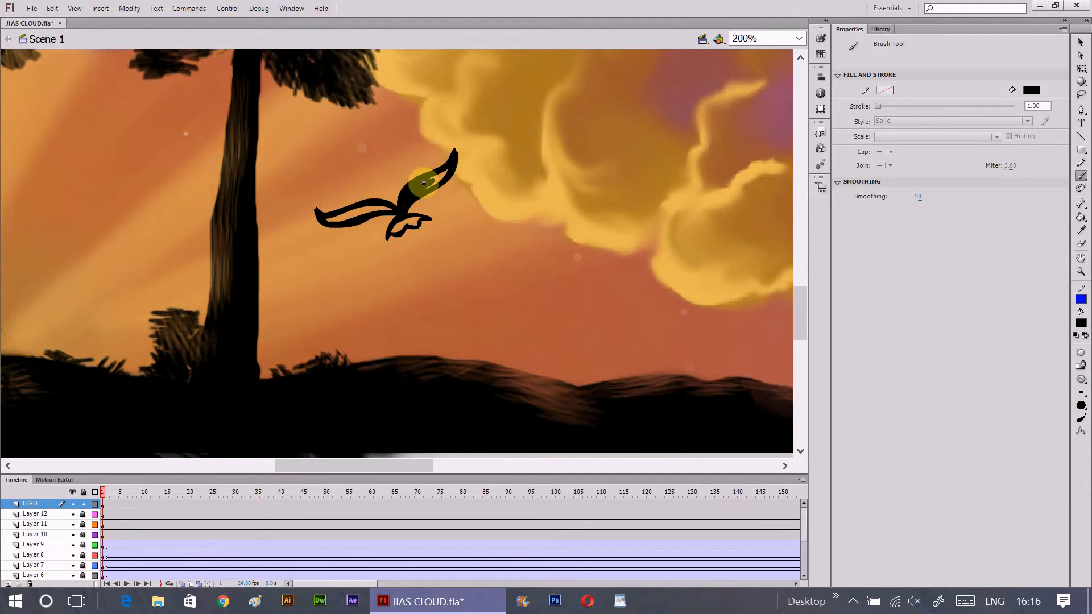
{"action": "mouse_move", "coordinate": [423, 182]}
{"action": "left_mouse_down"}
{"action": "mouse_move", "coordinate": [355, 216]}
{"action": "mouse_move", "coordinate": [409, 202]}
{"action": "mouse_move", "coordinate": [394, 231]}
{"action": "mouse_move", "coordinate": [414, 219]}
{"action": "left_mouse_up"}
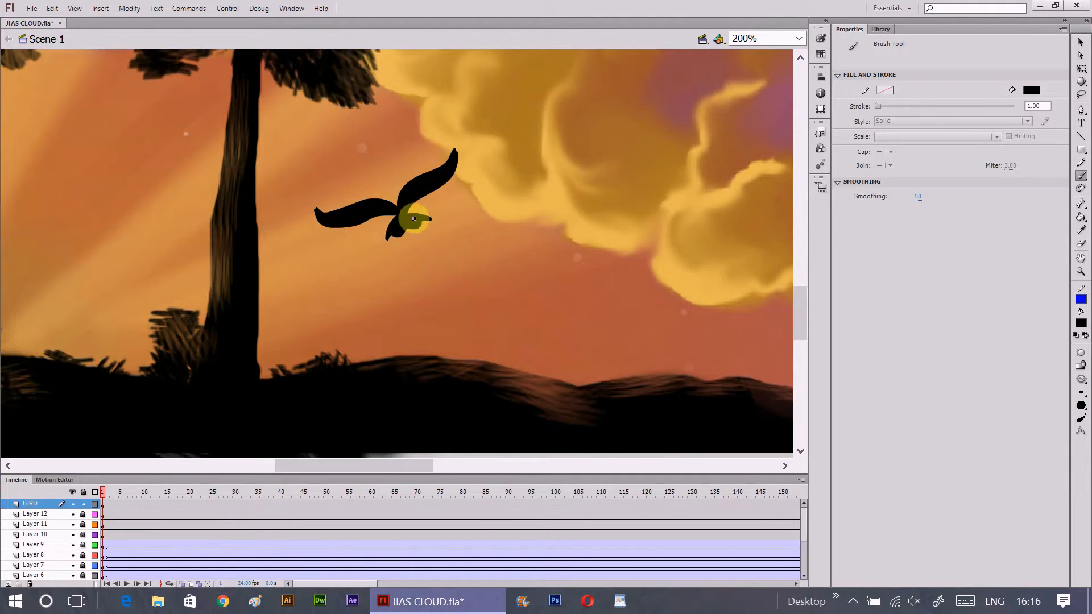
- Set the brush fill to orange, RGB 222, 154, 29, and paint feather highlights along the bird's wings and body
{"action": "left_click", "coordinate": [1081, 321]}
{"action": "left_click", "coordinate": [1083, 336]}
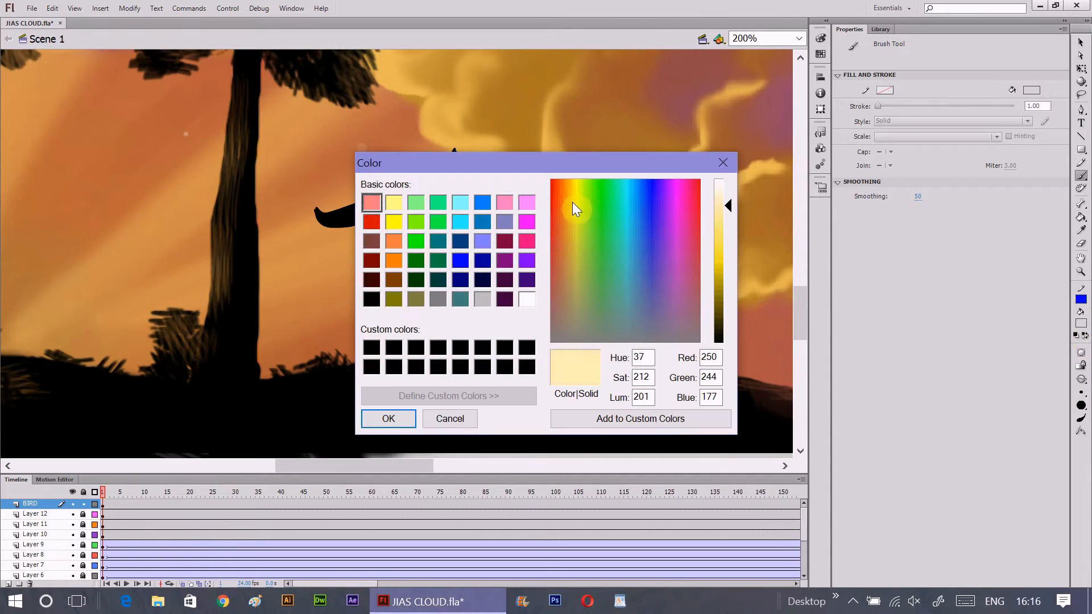
{"action": "left_click_drag", "start_coordinate": [730, 207], "coordinate": [731, 263]}
{"action": "left_click", "coordinate": [566, 216]}
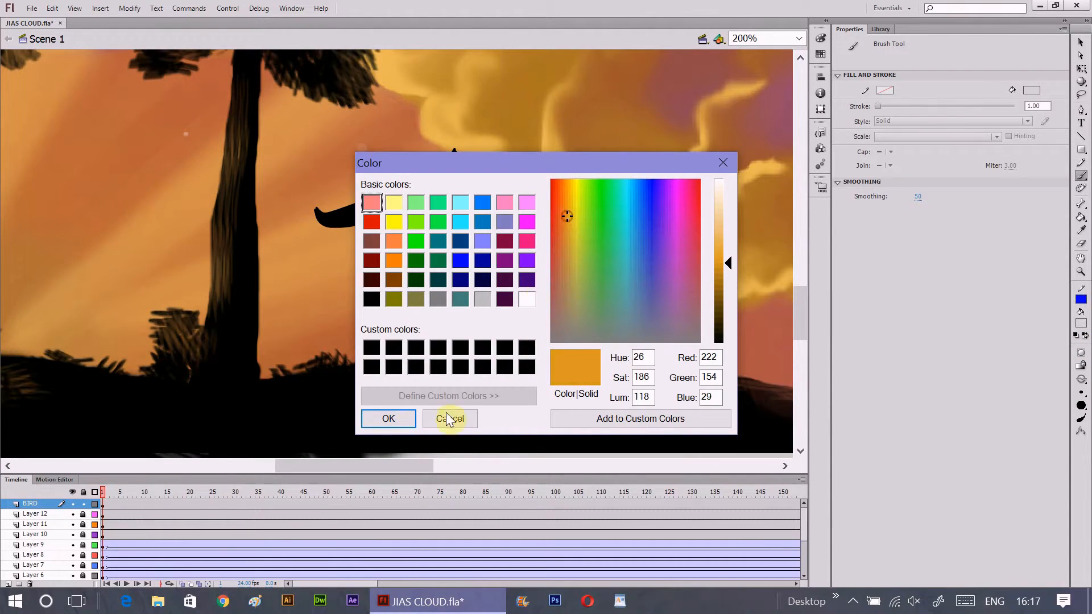
{"action": "left_click", "coordinate": [391, 419]}
{"action": "mouse_move", "coordinate": [324, 218]}
{"action": "left_mouse_down"}
{"action": "mouse_move", "coordinate": [400, 203]}
{"action": "mouse_move", "coordinate": [433, 171]}
{"action": "mouse_move", "coordinate": [415, 182]}
{"action": "left_mouse_up"}
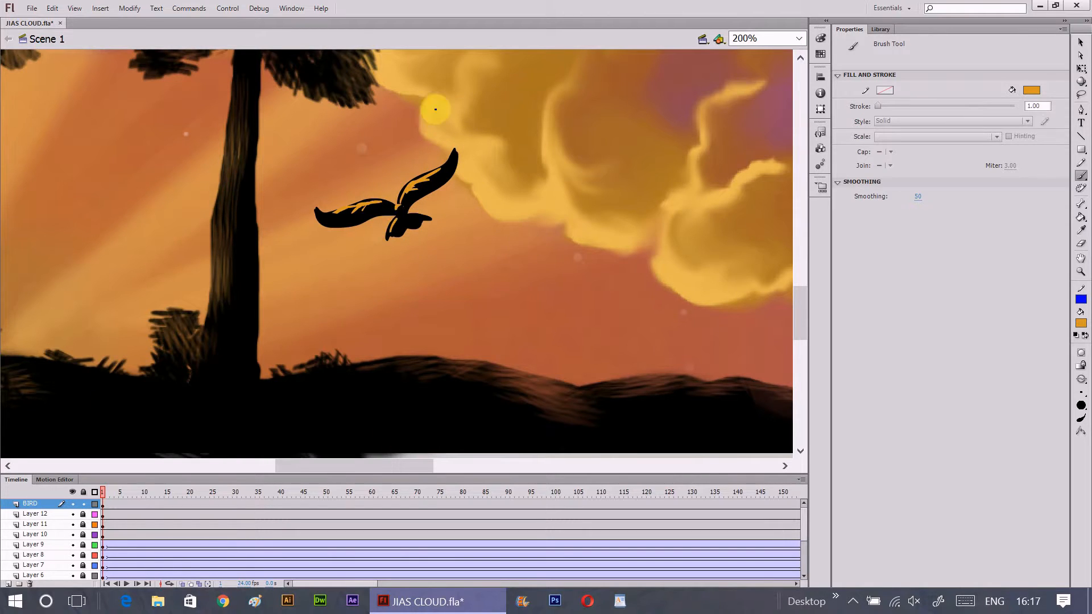
- Select the entire bird drawing and convert it to a graphic symbol named BIRD with centre registration
{"action": "left_click", "coordinate": [1081, 42]}
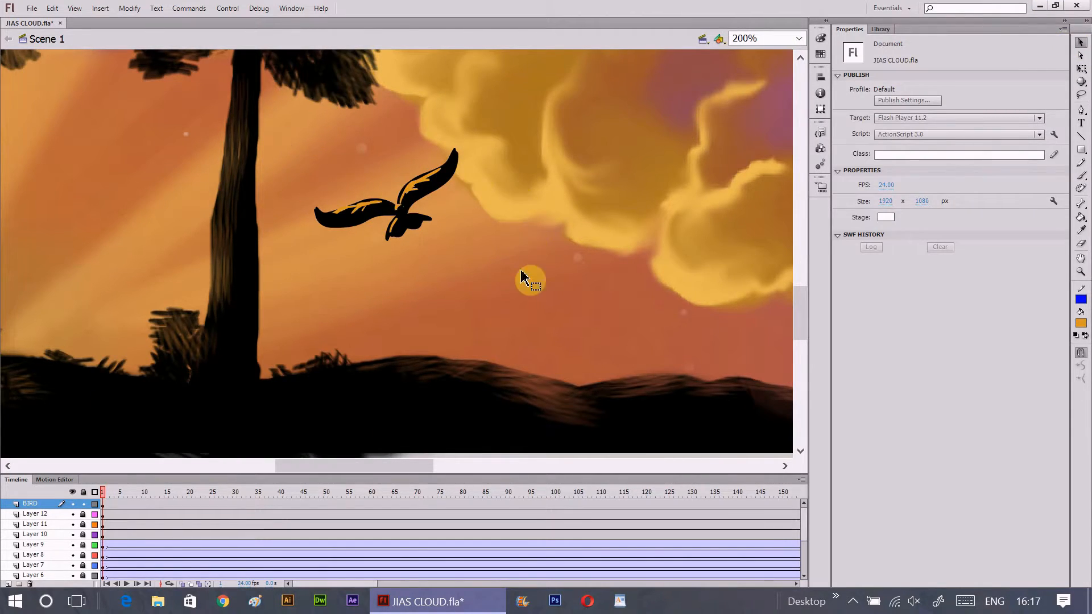
{"action": "key", "text": "ctrl+a"}
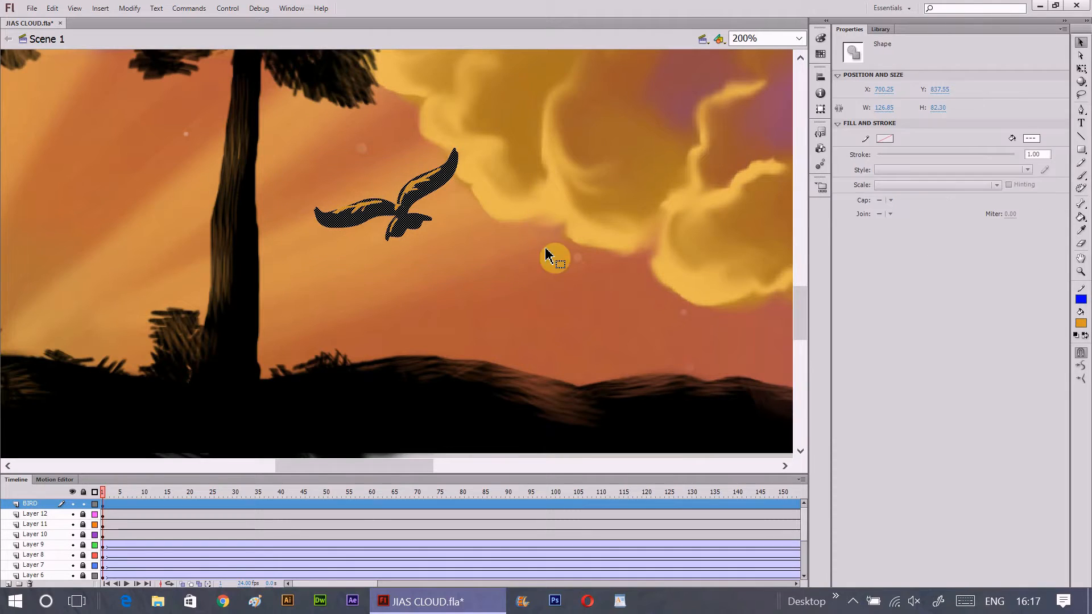
{"action": "left_click", "coordinate": [129, 7]}
{"action": "left_click", "coordinate": [170, 48]}
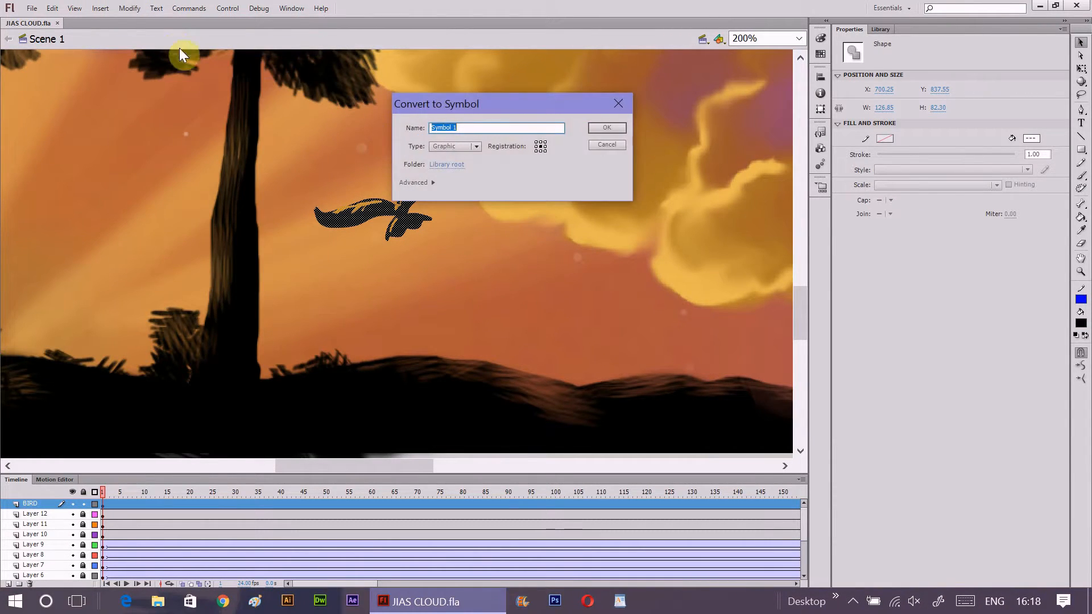
{"action": "left_click", "coordinate": [541, 146]}
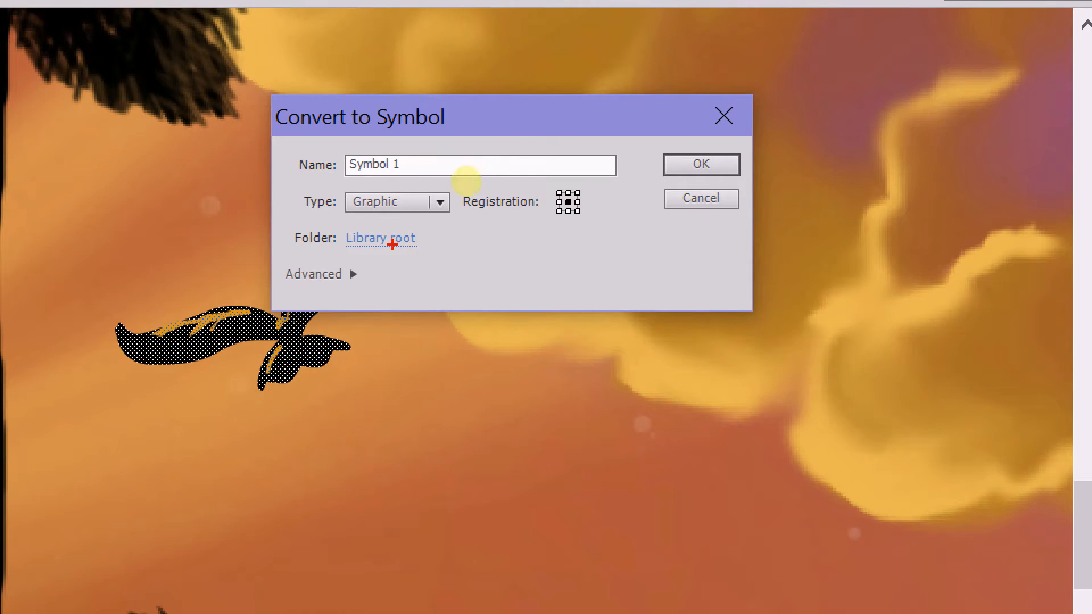
{"action": "left_click_drag", "start_coordinate": [365, 215], "coordinate": [428, 211]}
{"action": "left_click_drag", "start_coordinate": [530, 233], "coordinate": [595, 225]}
{"action": "key", "text": "Escape"}
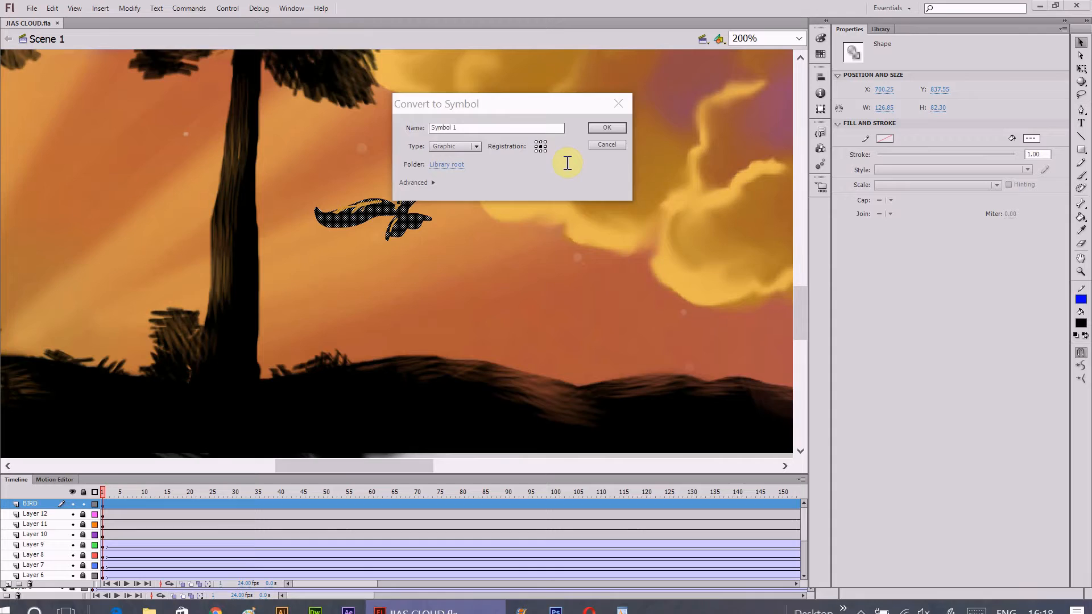
{"action": "left_click_drag", "start_coordinate": [458, 129], "coordinate": [432, 133]}
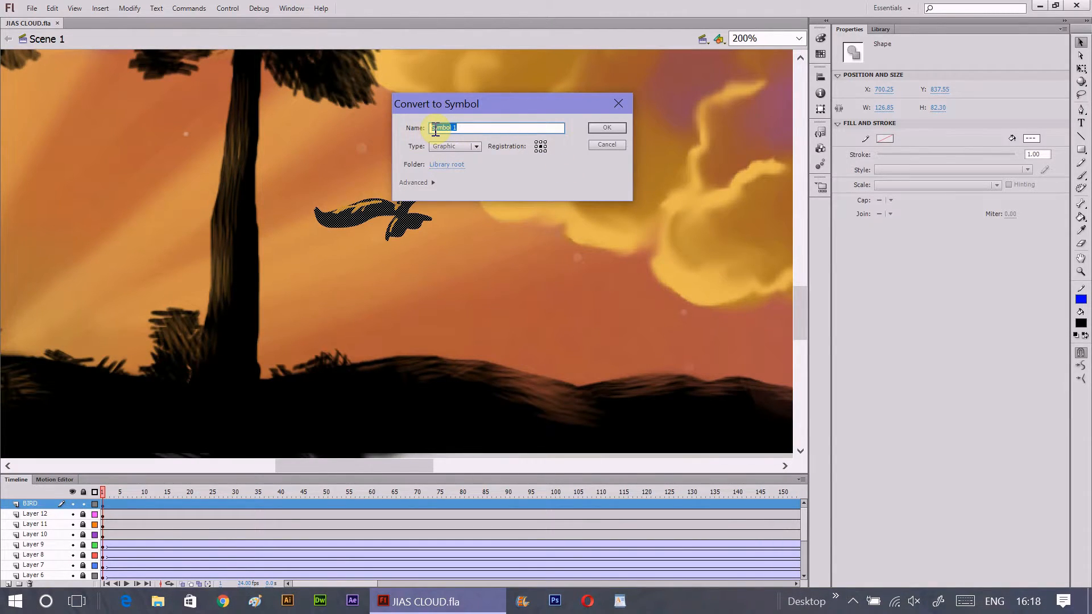
{"action": "left_click", "coordinate": [602, 127]}
- Open the BIRD symbol for editing, insert a blank keyframe at frame 2 and turn on onion skinning
{"action": "double_click", "coordinate": [393, 222]}
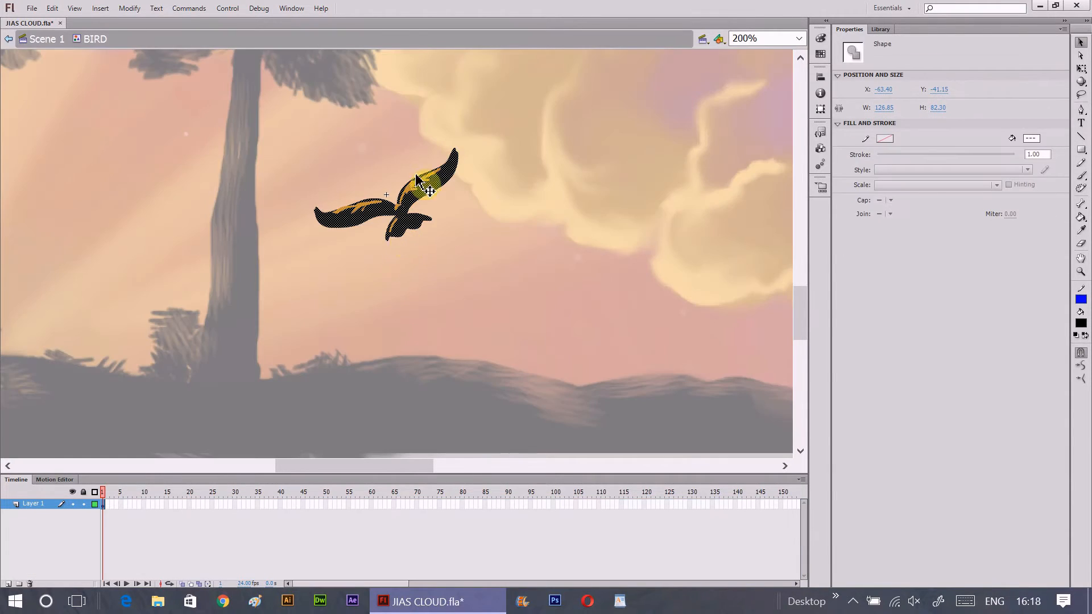
{"action": "left_click", "coordinate": [104, 514]}
{"action": "right_click", "coordinate": [104, 504]}
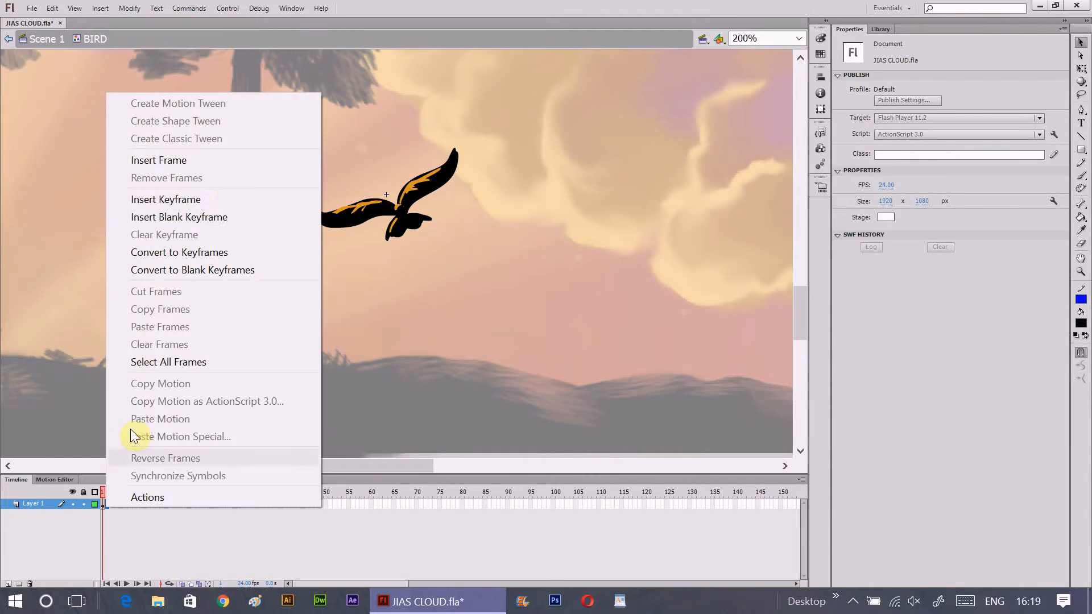
{"action": "left_click", "coordinate": [203, 223]}
{"action": "left_click", "coordinate": [182, 582]}
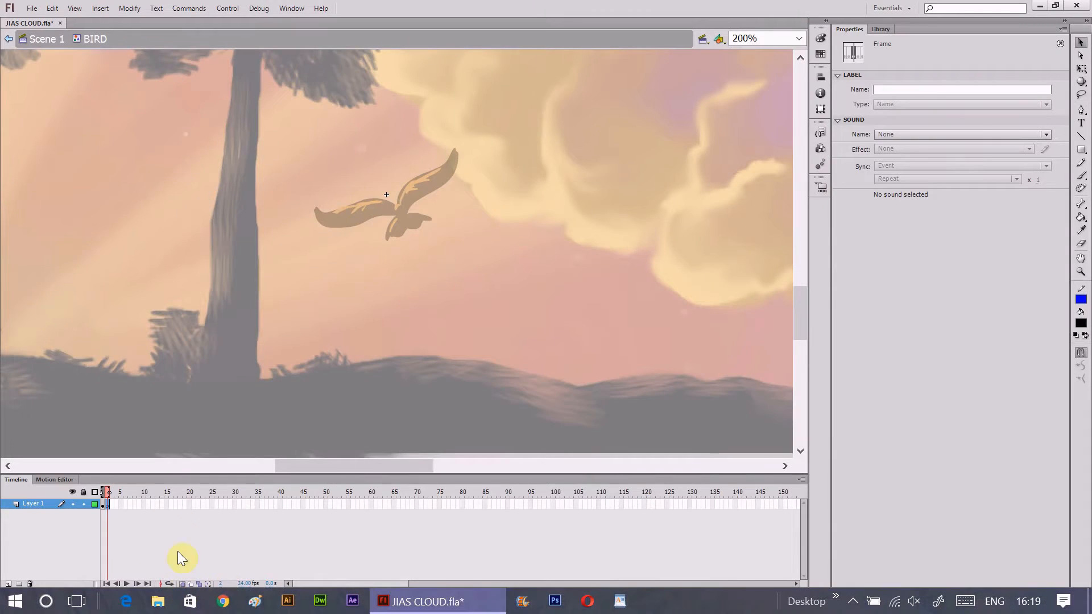
- Brush a solid black bird with raised wings in frame 2, using the frame 1 pose as a guide
{"action": "key", "text": "b"}
{"action": "mouse_move", "coordinate": [396, 203]}
{"action": "left_mouse_down"}
{"action": "mouse_move", "coordinate": [430, 142]}
{"action": "mouse_move", "coordinate": [410, 197]}
{"action": "mouse_move", "coordinate": [342, 166]}
{"action": "mouse_move", "coordinate": [355, 200]}
{"action": "mouse_move", "coordinate": [383, 183]}
{"action": "mouse_move", "coordinate": [341, 166]}
{"action": "mouse_move", "coordinate": [351, 197]}
{"action": "mouse_move", "coordinate": [386, 206]}
{"action": "mouse_move", "coordinate": [342, 172]}
{"action": "mouse_move", "coordinate": [382, 209]}
{"action": "mouse_move", "coordinate": [410, 199]}
{"action": "mouse_move", "coordinate": [387, 230]}
{"action": "mouse_move", "coordinate": [419, 215]}
{"action": "mouse_move", "coordinate": [423, 177]}
{"action": "mouse_move", "coordinate": [402, 212]}
{"action": "mouse_move", "coordinate": [423, 173]}
{"action": "mouse_move", "coordinate": [401, 191]}
{"action": "mouse_move", "coordinate": [408, 198]}
{"action": "mouse_move", "coordinate": [344, 182]}
{"action": "mouse_move", "coordinate": [366, 199]}
{"action": "mouse_move", "coordinate": [382, 194]}
{"action": "mouse_move", "coordinate": [406, 219]}
{"action": "left_mouse_up"}
{"action": "left_click", "coordinate": [1081, 175]}
- Add a blank keyframe at frame 3 and paint the black bird with its wings raised almost upright
{"action": "key", "text": "F7"}
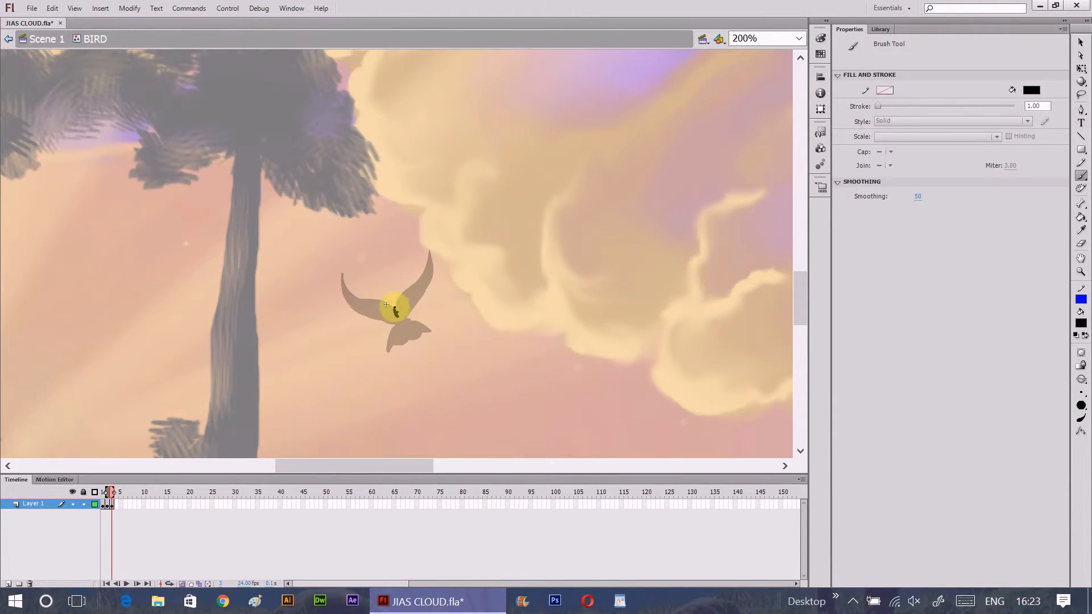
{"action": "mouse_move", "coordinate": [390, 309]}
{"action": "left_mouse_down"}
{"action": "mouse_move", "coordinate": [409, 247]}
{"action": "mouse_move", "coordinate": [415, 287]}
{"action": "mouse_move", "coordinate": [401, 314]}
{"action": "mouse_move", "coordinate": [363, 262]}
{"action": "mouse_move", "coordinate": [363, 293]}
{"action": "mouse_move", "coordinate": [396, 325]}
{"action": "mouse_move", "coordinate": [389, 347]}
{"action": "mouse_move", "coordinate": [414, 333]}
{"action": "mouse_move", "coordinate": [399, 303]}
{"action": "mouse_move", "coordinate": [415, 263]}
{"action": "left_mouse_up"}
{"action": "left_click", "coordinate": [1082, 392]}
{"action": "left_click", "coordinate": [1056, 431]}
{"action": "left_click_drag", "start_coordinate": [367, 287], "coordinate": [403, 322]}
- Copy the raised-wing pose from frame 2 and paste it into frame 4
{"action": "left_click", "coordinate": [107, 504]}
{"action": "right_click", "coordinate": [107, 504]}
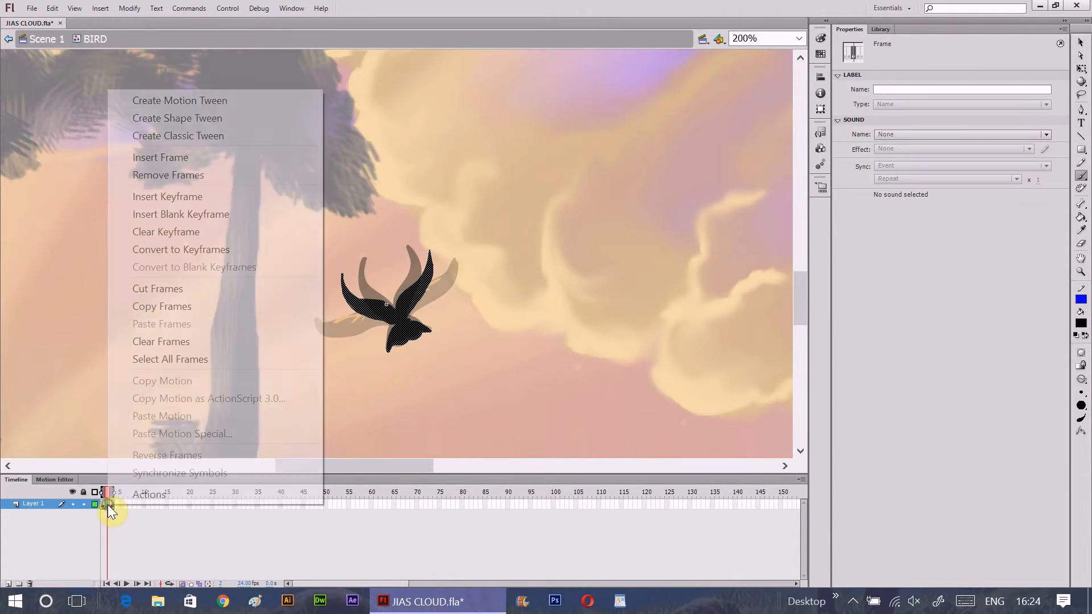
{"action": "left_click", "coordinate": [179, 306]}
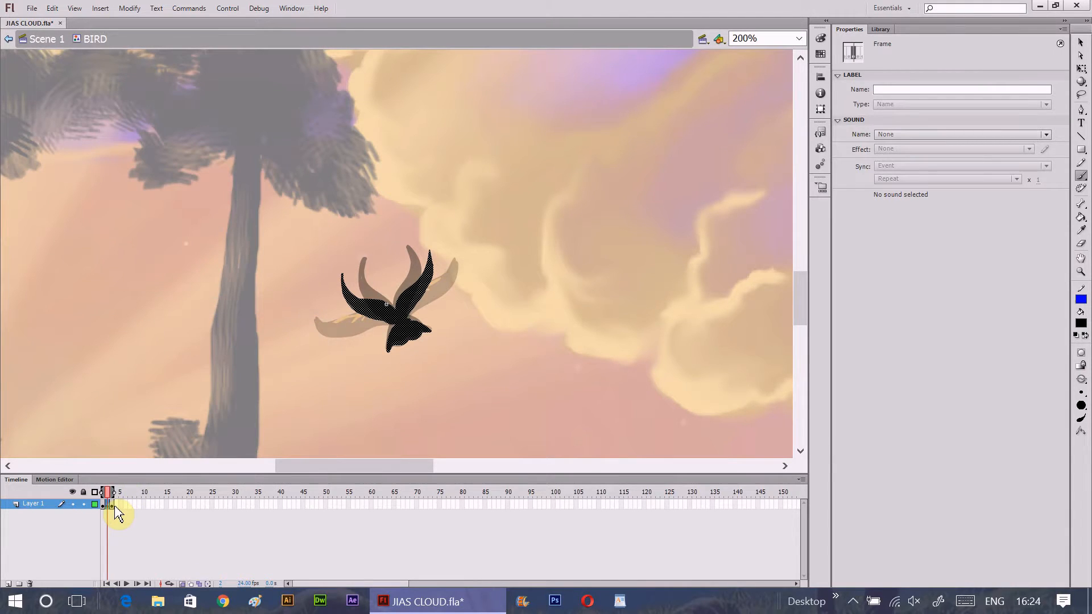
{"action": "left_click", "coordinate": [113, 505]}
{"action": "right_click", "coordinate": [114, 505]}
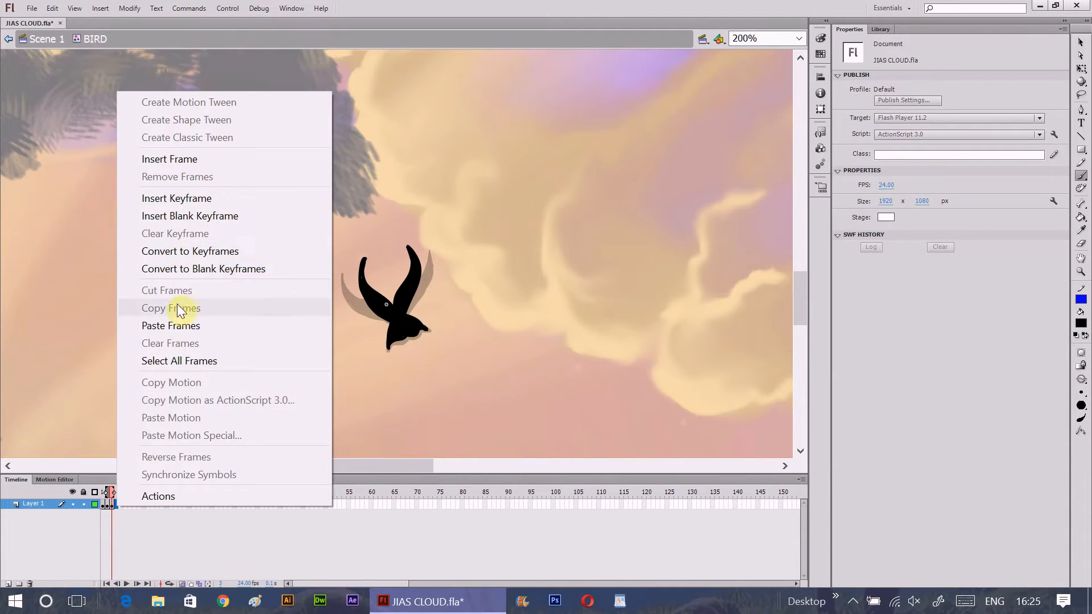
{"action": "left_click", "coordinate": [179, 328]}
{"action": "left_click", "coordinate": [117, 504]}
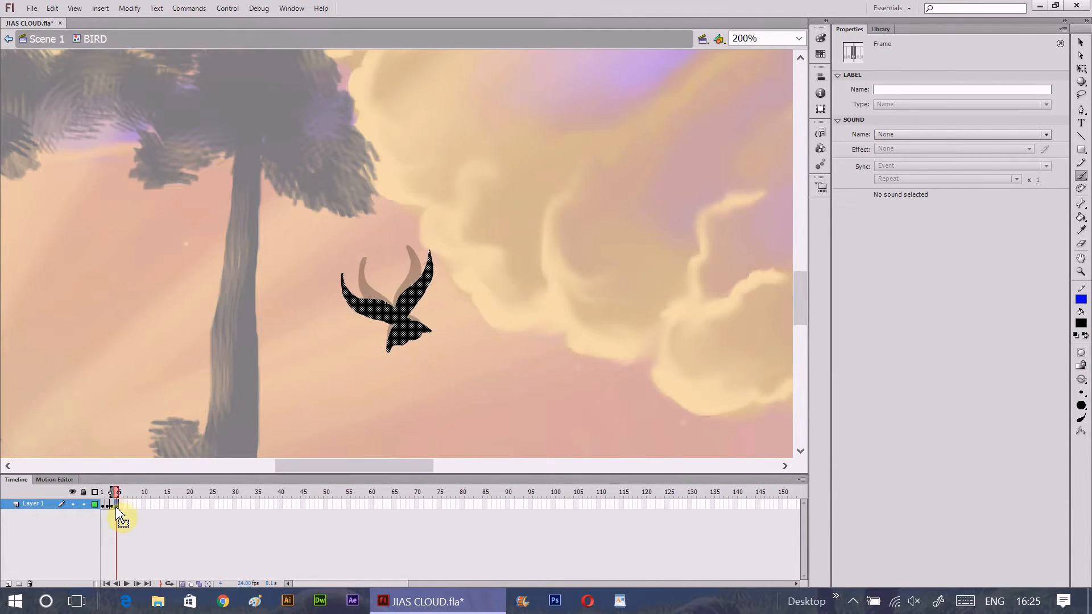
- Copy the original spread-wing pose from frame 1 and paste it into frame 5
{"action": "left_click", "coordinate": [113, 505]}
{"action": "left_click", "coordinate": [108, 505]}
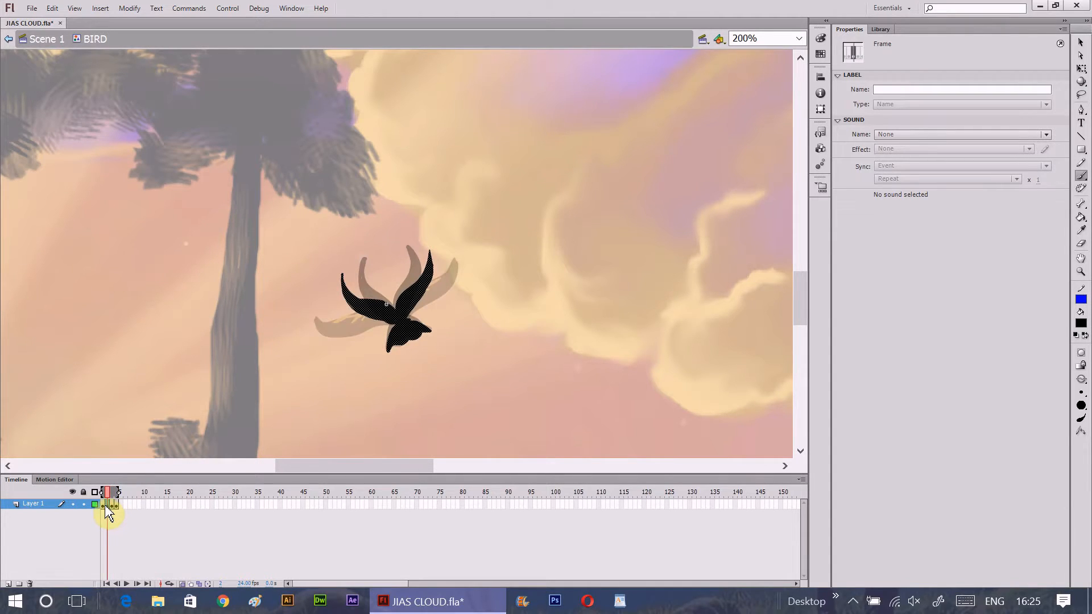
{"action": "left_click", "coordinate": [103, 506]}
{"action": "right_click", "coordinate": [105, 508]}
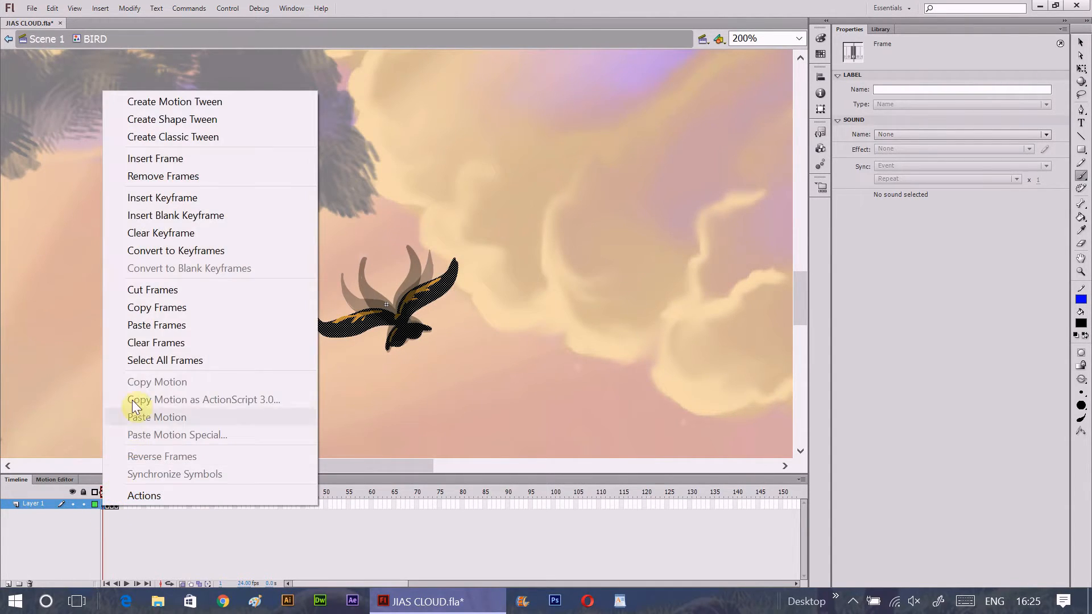
{"action": "left_click", "coordinate": [149, 309]}
{"action": "left_click_drag", "start_coordinate": [122, 500], "coordinate": [121, 505]}
{"action": "right_click", "coordinate": [122, 505]}
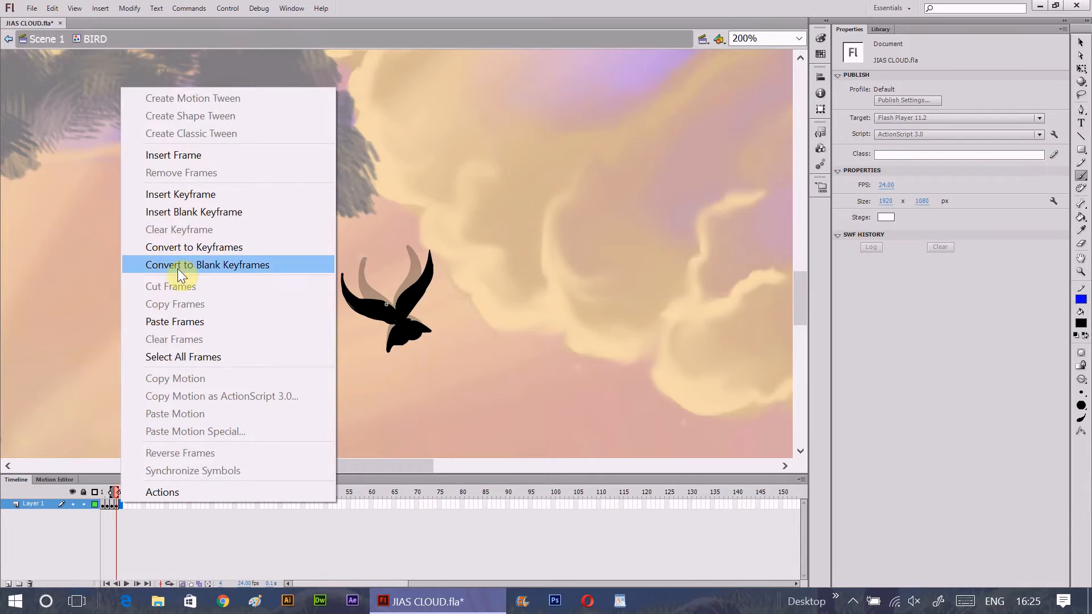
{"action": "left_click", "coordinate": [178, 323]}
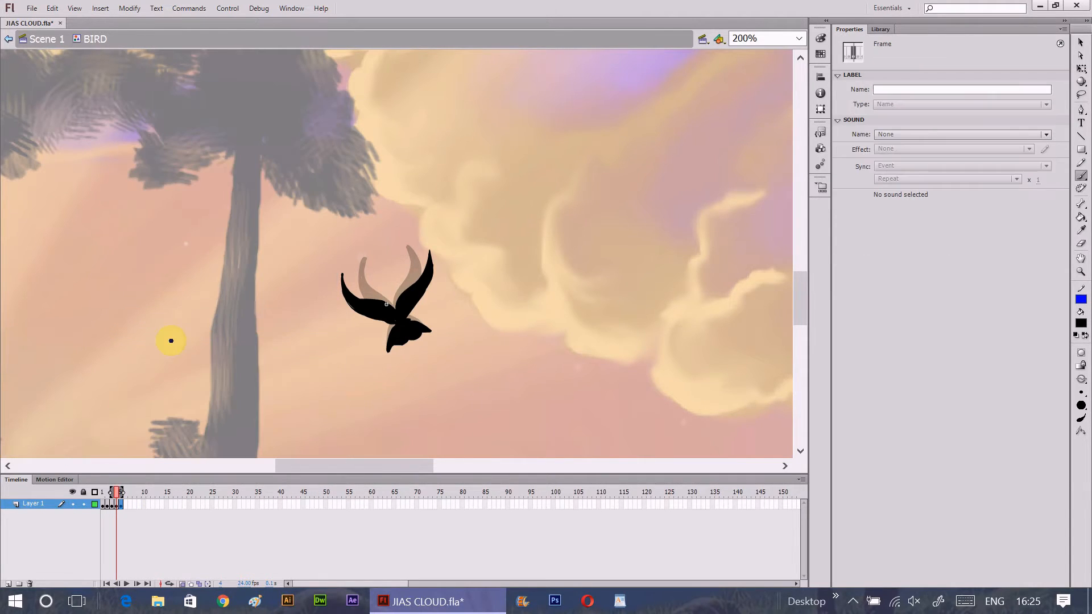
{"action": "left_click", "coordinate": [121, 505]}
- Turn off onion skinning and check the wing flap pose by pose across frames 1 to 5
{"action": "left_click", "coordinate": [118, 496]}
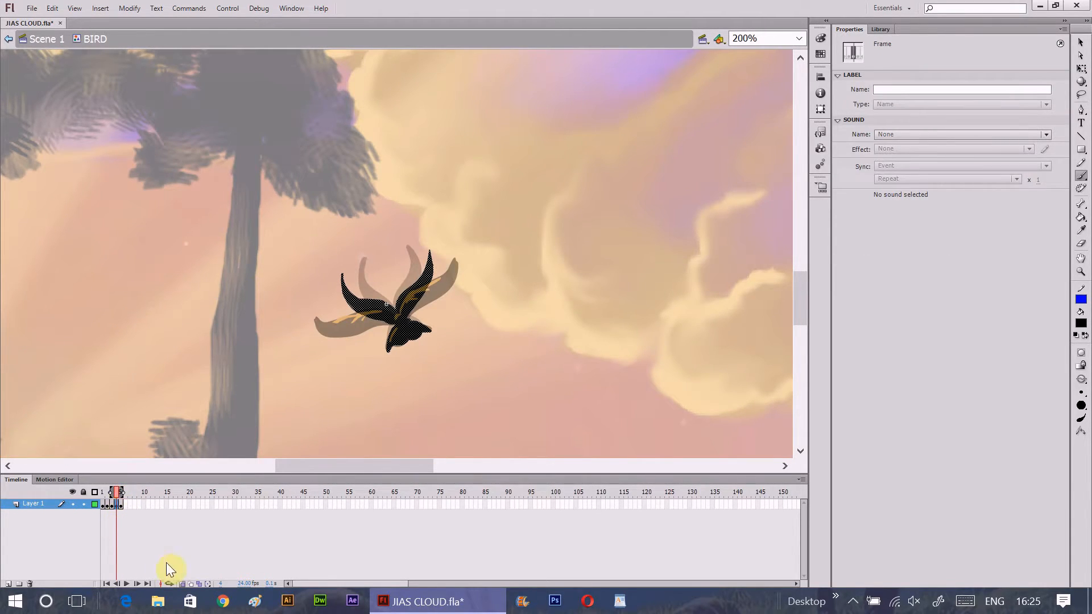
{"action": "left_click", "coordinate": [181, 584]}
{"action": "left_click_drag", "start_coordinate": [116, 494], "coordinate": [99, 506]}
{"action": "left_click", "coordinate": [103, 507]}
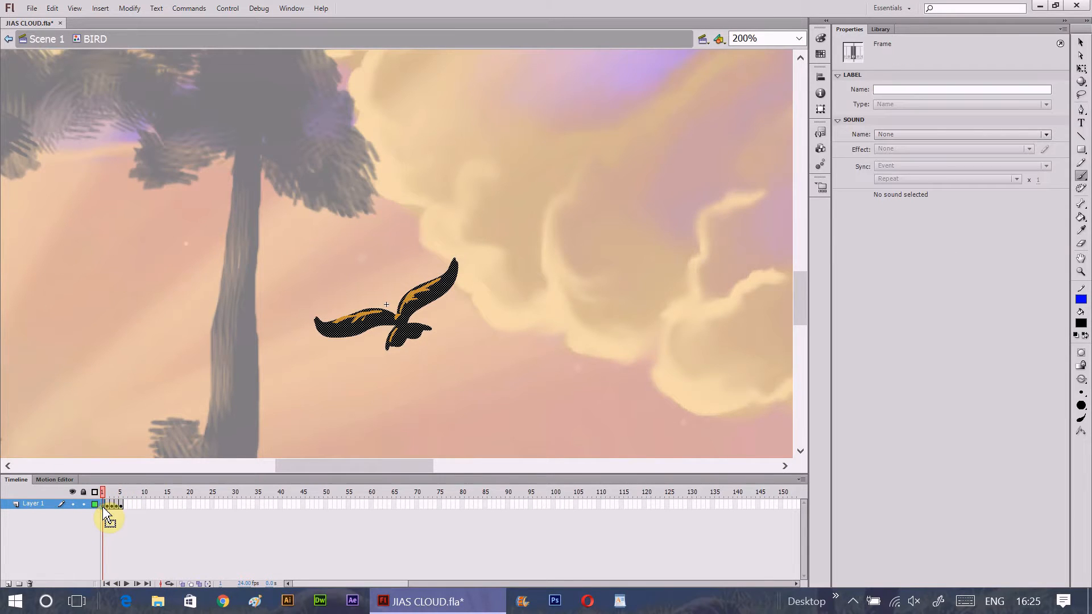
{"action": "left_click", "coordinate": [117, 494]}
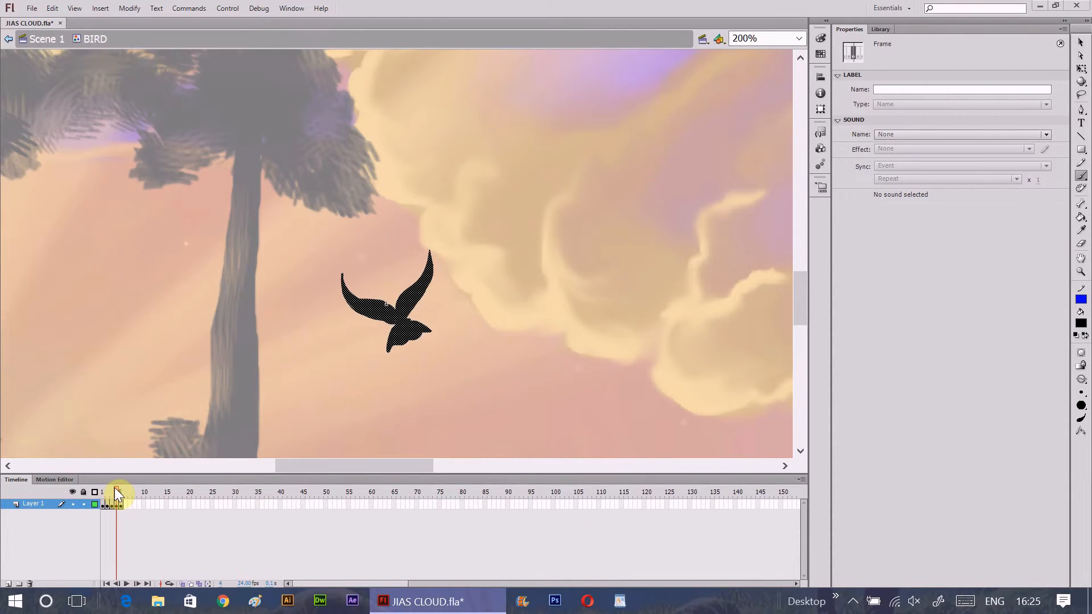
{"action": "left_click", "coordinate": [122, 493]}
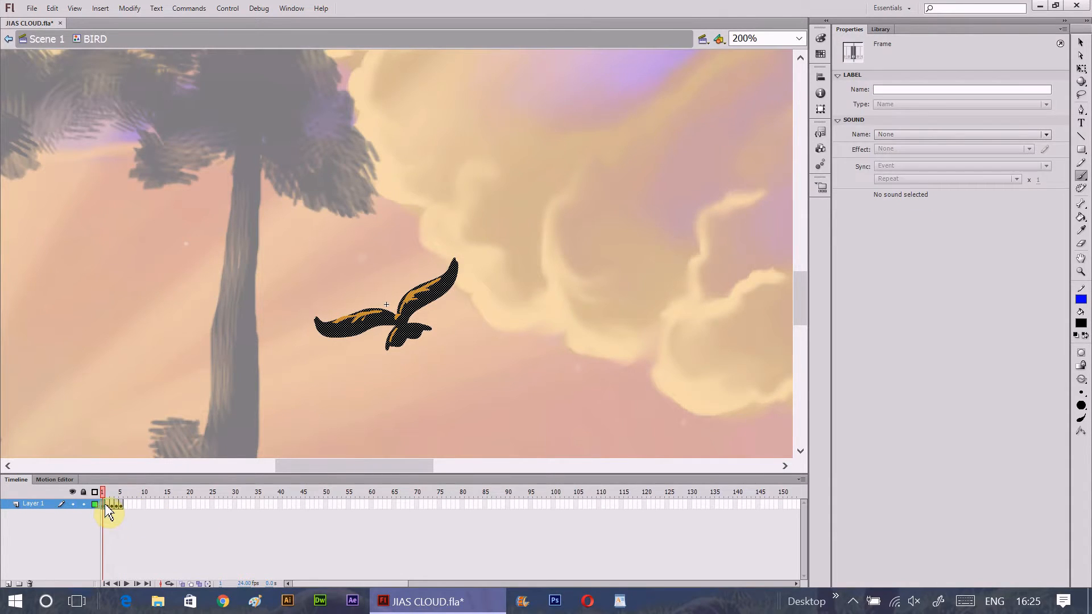
{"action": "left_click", "coordinate": [108, 505]}
{"action": "left_click", "coordinate": [111, 505]}
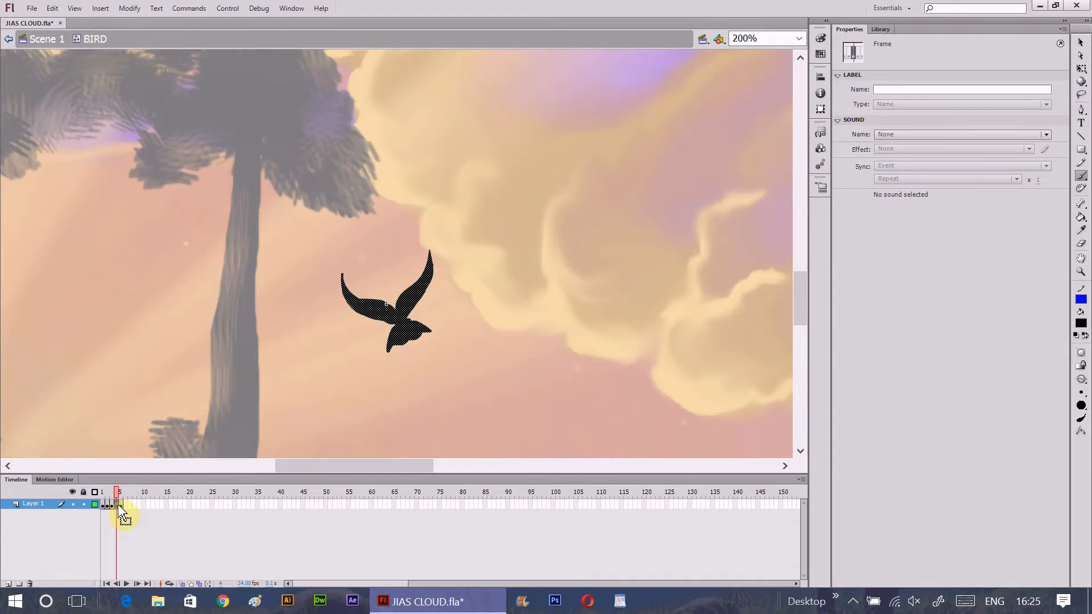
{"action": "left_click_drag", "start_coordinate": [119, 505], "coordinate": [122, 506]}
- Insert a blank keyframe at frame 6 and turn onion skinning back on
{"action": "left_click", "coordinate": [125, 506]}
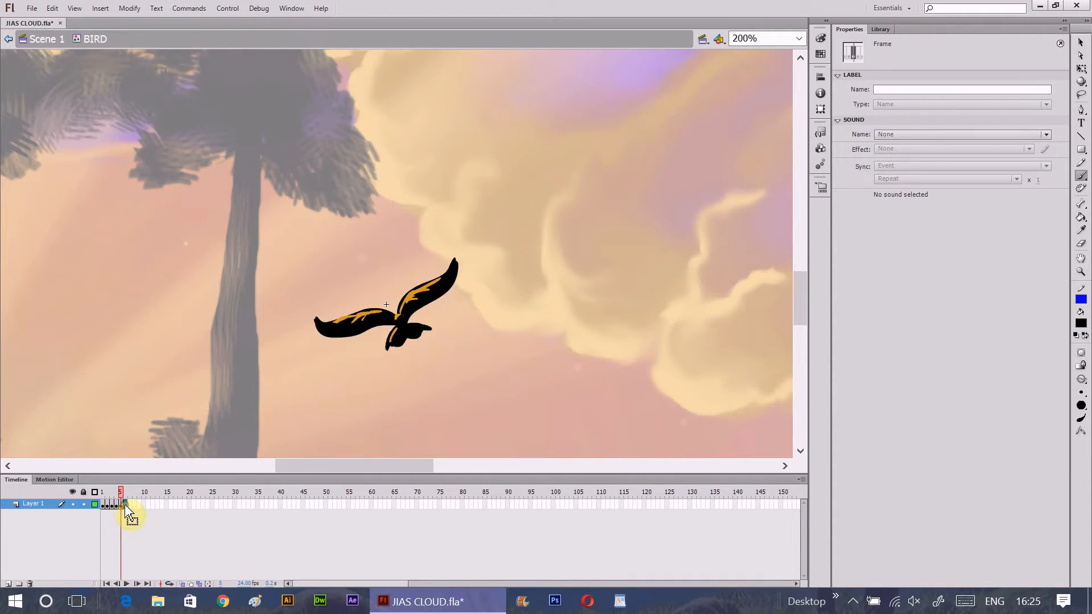
{"action": "right_click", "coordinate": [126, 505]}
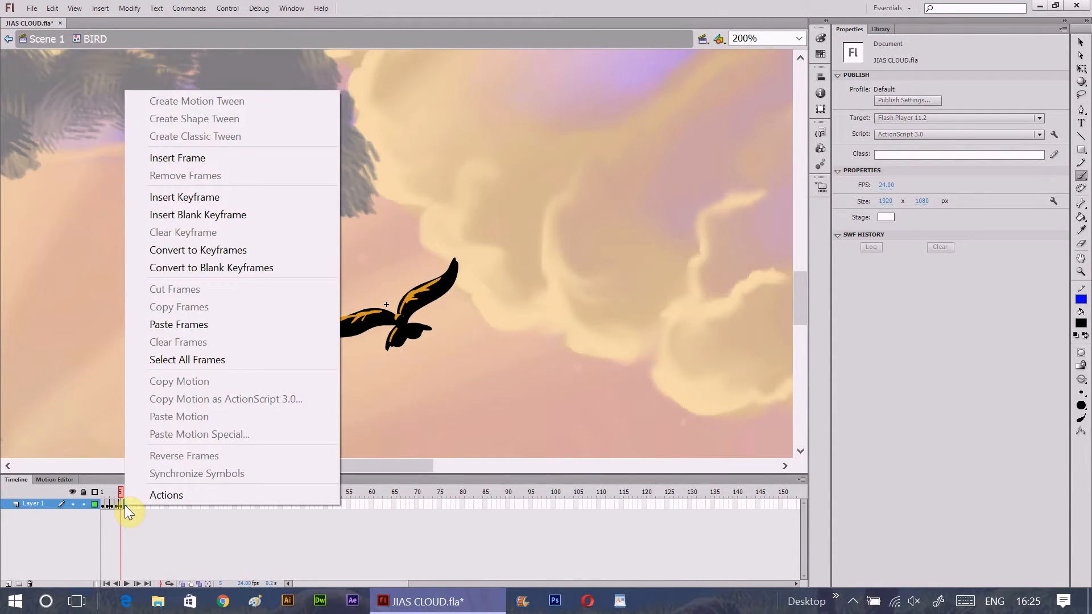
{"action": "left_click", "coordinate": [222, 215]}
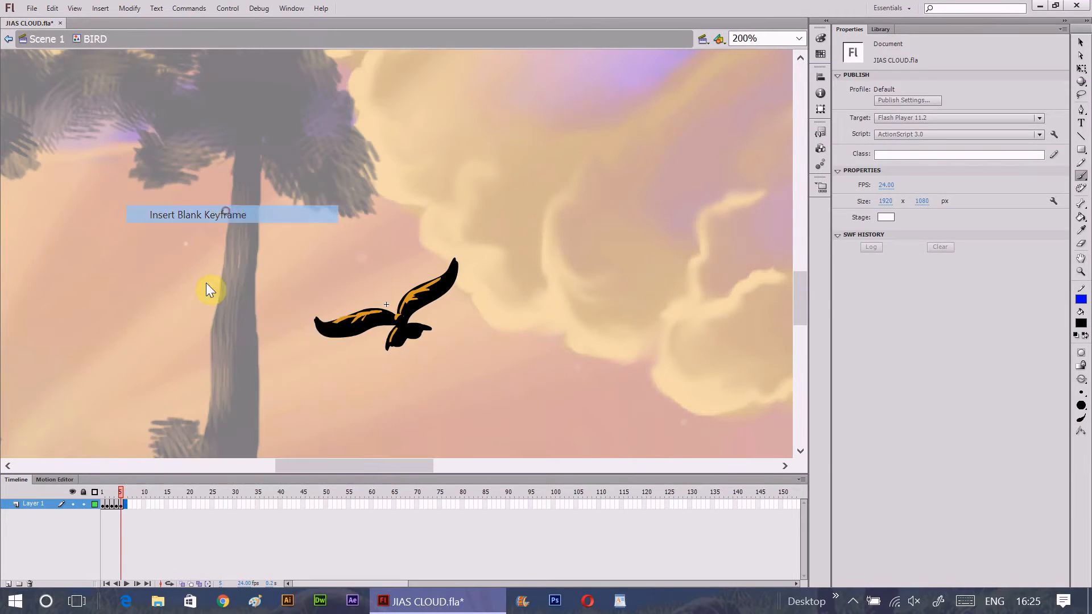
{"action": "left_click", "coordinate": [185, 584]}
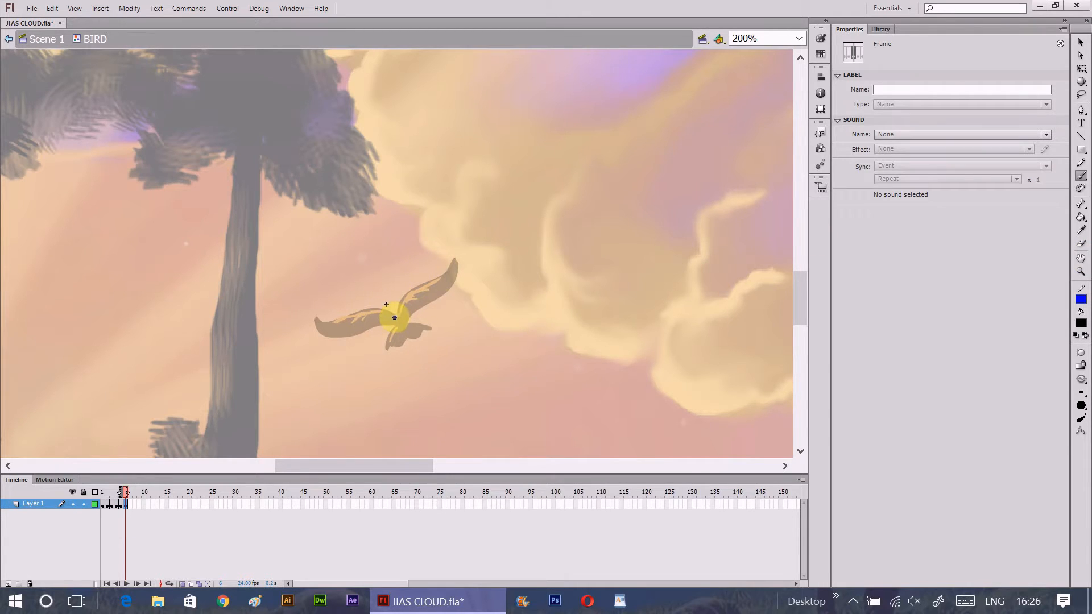
- Change the brush size and paint the black bird in frame 6 with wings slightly lower than in frame 5
{"action": "left_click", "coordinate": [1081, 397]}
{"action": "left_click", "coordinate": [1053, 406]}
{"action": "mouse_move", "coordinate": [397, 316]}
{"action": "left_mouse_down"}
{"action": "mouse_move", "coordinate": [324, 343]}
{"action": "mouse_move", "coordinate": [377, 326]}
{"action": "mouse_move", "coordinate": [456, 278]}
{"action": "mouse_move", "coordinate": [430, 310]}
{"action": "mouse_move", "coordinate": [395, 327]}
{"action": "mouse_move", "coordinate": [386, 351]}
{"action": "mouse_move", "coordinate": [414, 339]}
{"action": "mouse_move", "coordinate": [405, 338]}
{"action": "mouse_move", "coordinate": [412, 326]}
{"action": "mouse_move", "coordinate": [428, 332]}
{"action": "mouse_move", "coordinate": [397, 327]}
{"action": "mouse_move", "coordinate": [389, 343]}
{"action": "mouse_move", "coordinate": [415, 331]}
{"action": "mouse_move", "coordinate": [400, 309]}
{"action": "mouse_move", "coordinate": [427, 300]}
{"action": "mouse_move", "coordinate": [332, 343]}
{"action": "mouse_move", "coordinate": [394, 319]}
{"action": "mouse_move", "coordinate": [357, 338]}
{"action": "mouse_move", "coordinate": [341, 362]}
{"action": "mouse_move", "coordinate": [396, 322]}
{"action": "mouse_move", "coordinate": [445, 311]}
{"action": "left_mouse_up"}
- Add a blank keyframe at frame 7 and draw the bird with wings sloping downward, filled solid black
{"action": "left_click", "coordinate": [130, 506]}
{"action": "key", "text": "F7"}
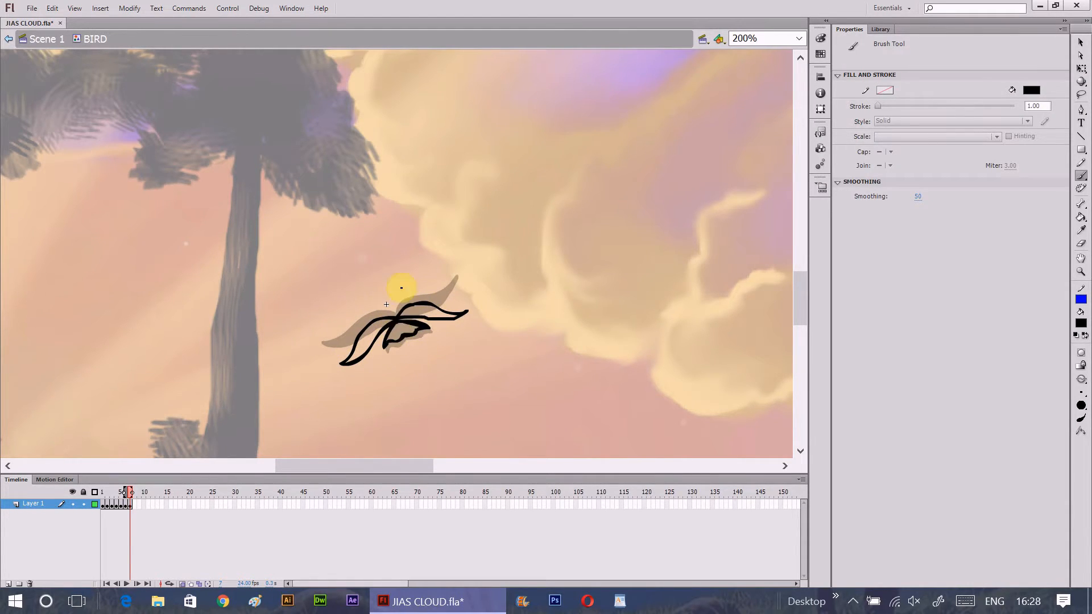
{"action": "mouse_move", "coordinate": [378, 318]}
{"action": "left_mouse_down"}
{"action": "mouse_move", "coordinate": [350, 361]}
{"action": "mouse_move", "coordinate": [427, 305]}
{"action": "mouse_move", "coordinate": [417, 338]}
{"action": "left_mouse_up"}
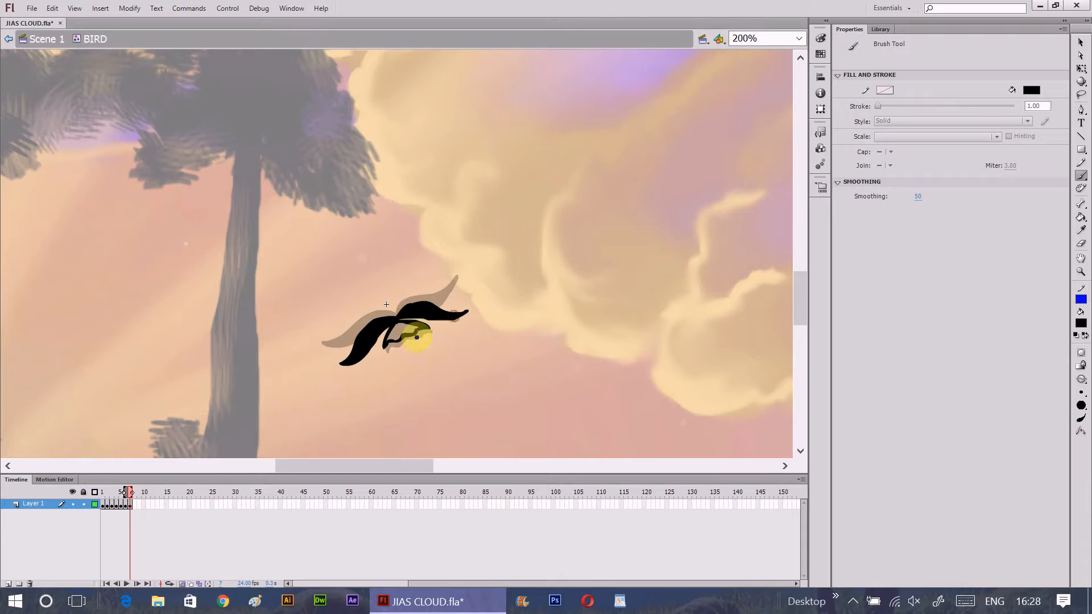
- Add frame 8 and paint the black bird with both wings curled fully down beside its body
{"action": "left_click", "coordinate": [134, 504]}
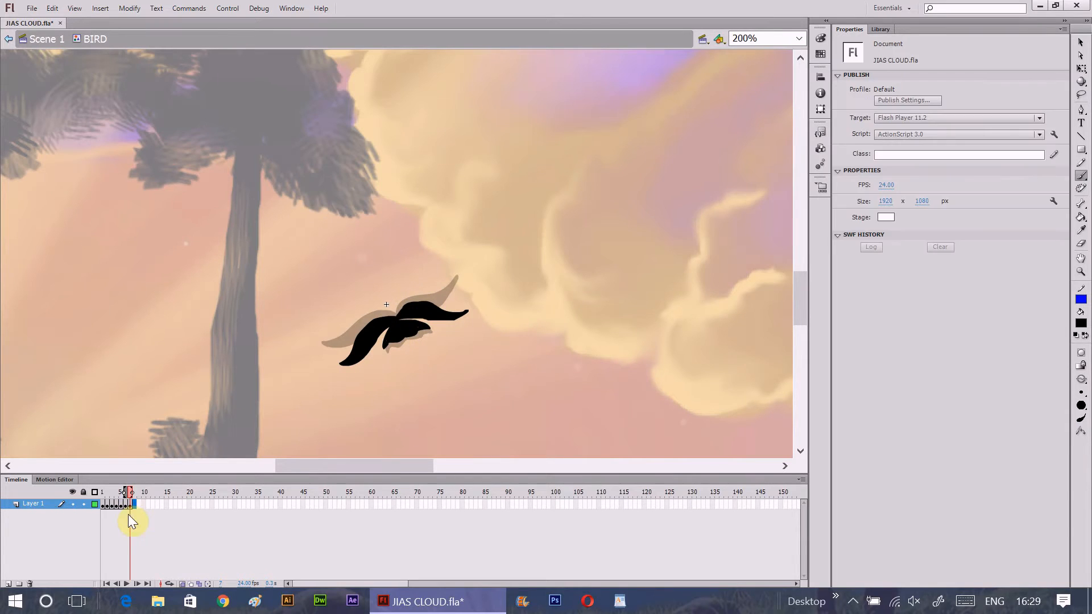
{"action": "mouse_move", "coordinate": [393, 319]}
{"action": "left_mouse_down"}
{"action": "mouse_move", "coordinate": [370, 354]}
{"action": "mouse_move", "coordinate": [387, 376]}
{"action": "mouse_move", "coordinate": [404, 306]}
{"action": "mouse_move", "coordinate": [444, 345]}
{"action": "mouse_move", "coordinate": [407, 314]}
{"action": "mouse_move", "coordinate": [384, 339]}
{"action": "mouse_move", "coordinate": [425, 323]}
{"action": "mouse_move", "coordinate": [385, 344]}
{"action": "mouse_move", "coordinate": [408, 329]}
{"action": "mouse_move", "coordinate": [384, 319]}
{"action": "mouse_move", "coordinate": [387, 377]}
{"action": "left_mouse_up"}
{"action": "mouse_move", "coordinate": [401, 310]}
{"action": "left_mouse_down"}
{"action": "mouse_move", "coordinate": [419, 312]}
{"action": "mouse_move", "coordinate": [446, 346]}
{"action": "left_mouse_up"}
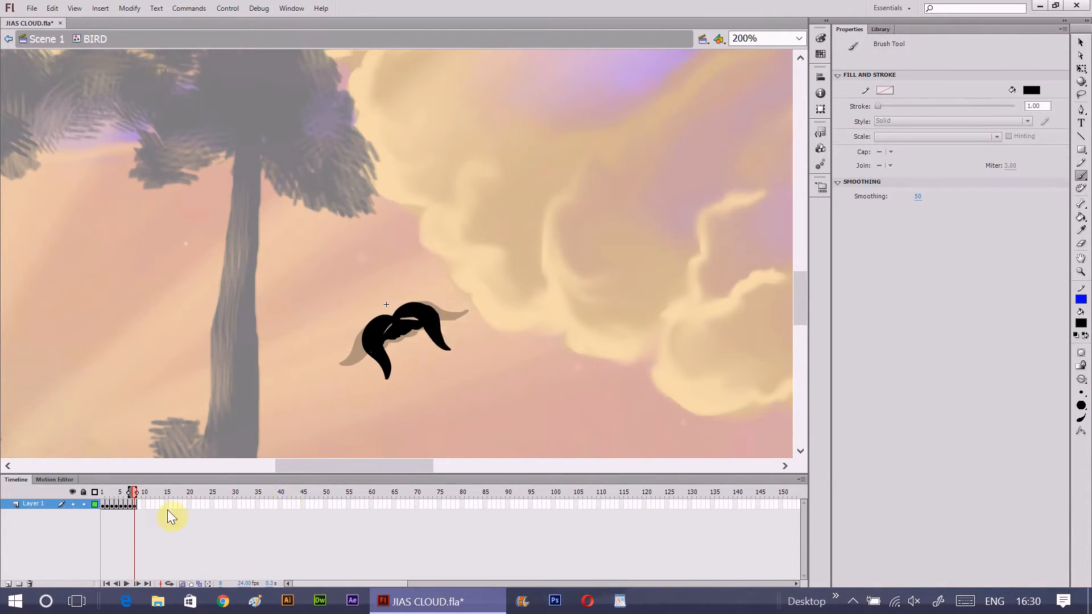
- Copy the poses of frames 6 and 7 and paste them into frames 9 and 10
{"action": "left_click", "coordinate": [130, 505]}
{"action": "right_click", "coordinate": [128, 509]}
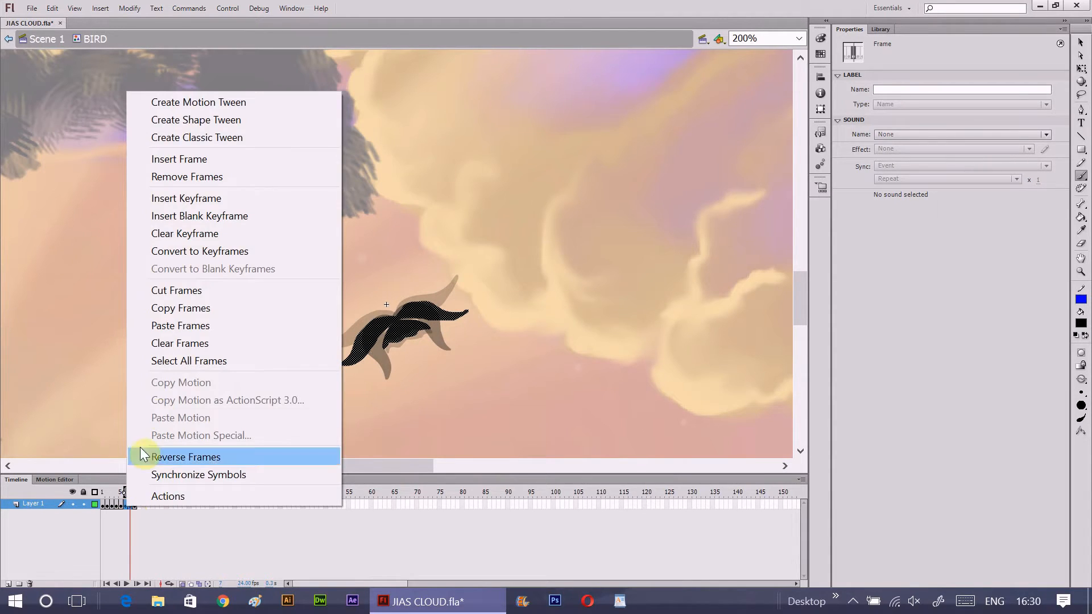
{"action": "left_click", "coordinate": [206, 312]}
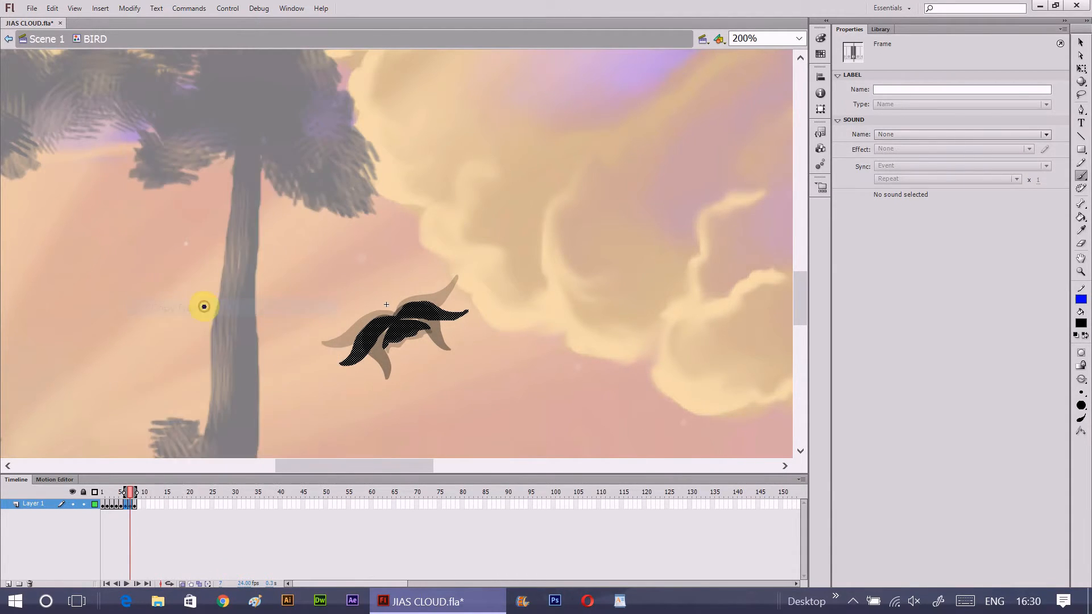
{"action": "left_click", "coordinate": [141, 505]}
{"action": "right_click", "coordinate": [143, 506]}
{"action": "left_click", "coordinate": [181, 320]}
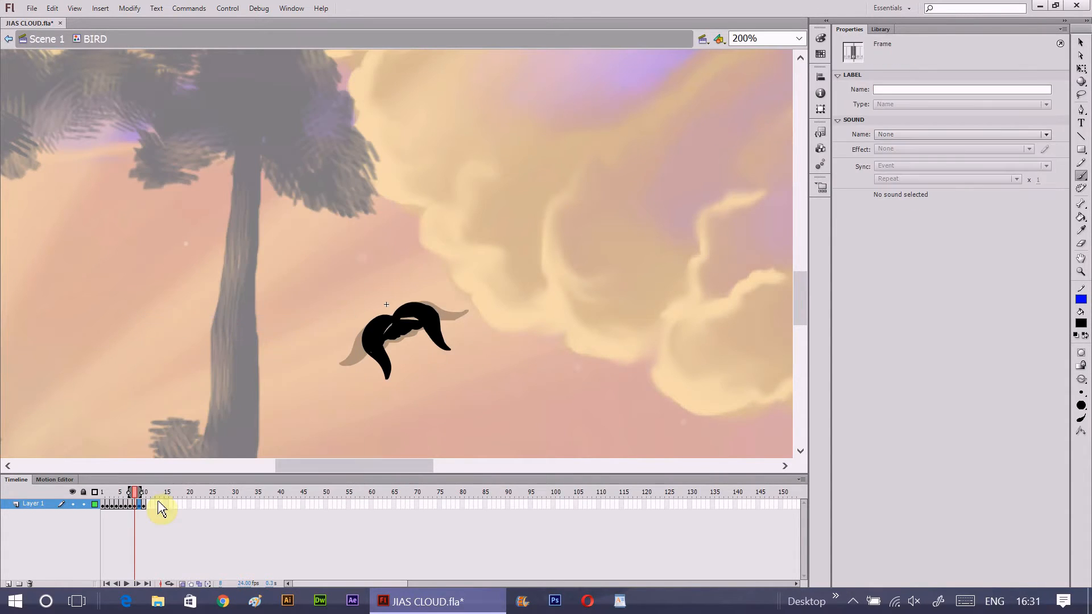
{"action": "left_click", "coordinate": [144, 505]}
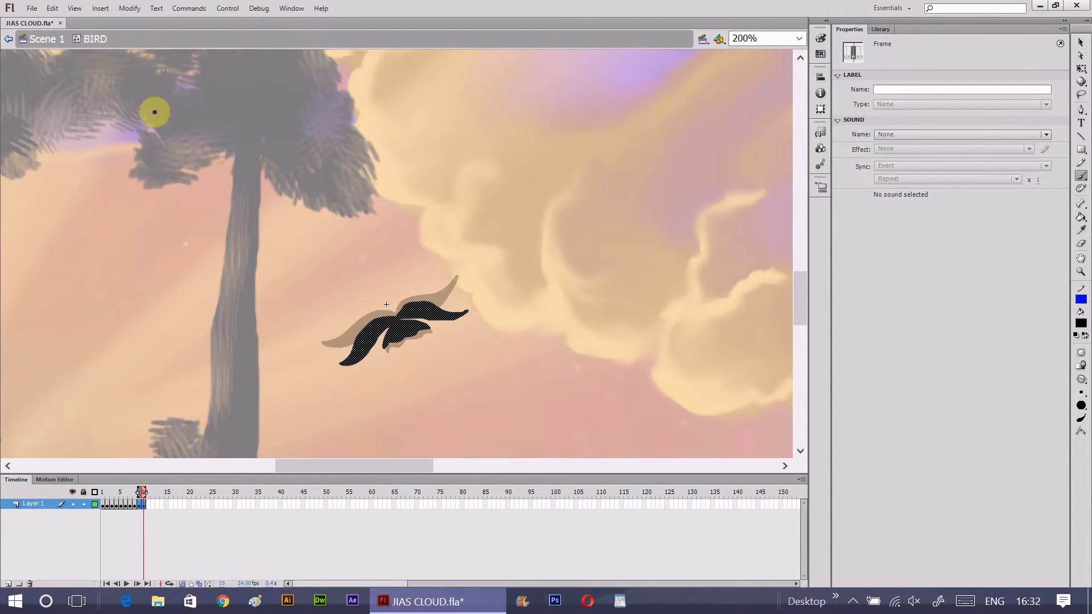
- Reverse the order of the pasted bird frames 9 and 10 on the BIRD symbol's timeline
{"action": "left_click", "coordinate": [136, 8]}
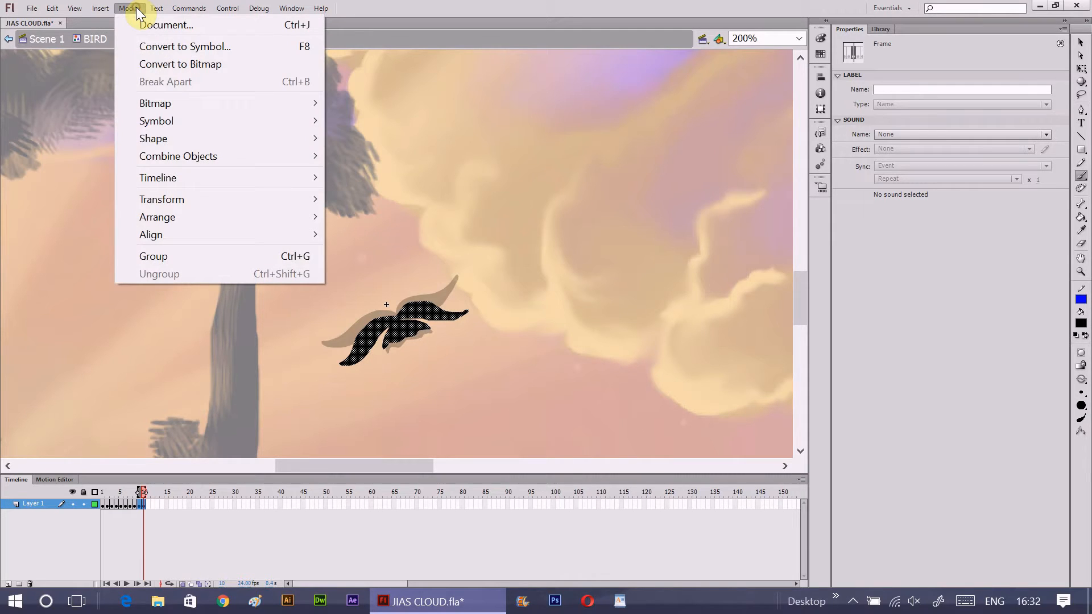
{"action": "mouse_move", "coordinate": [172, 176]}
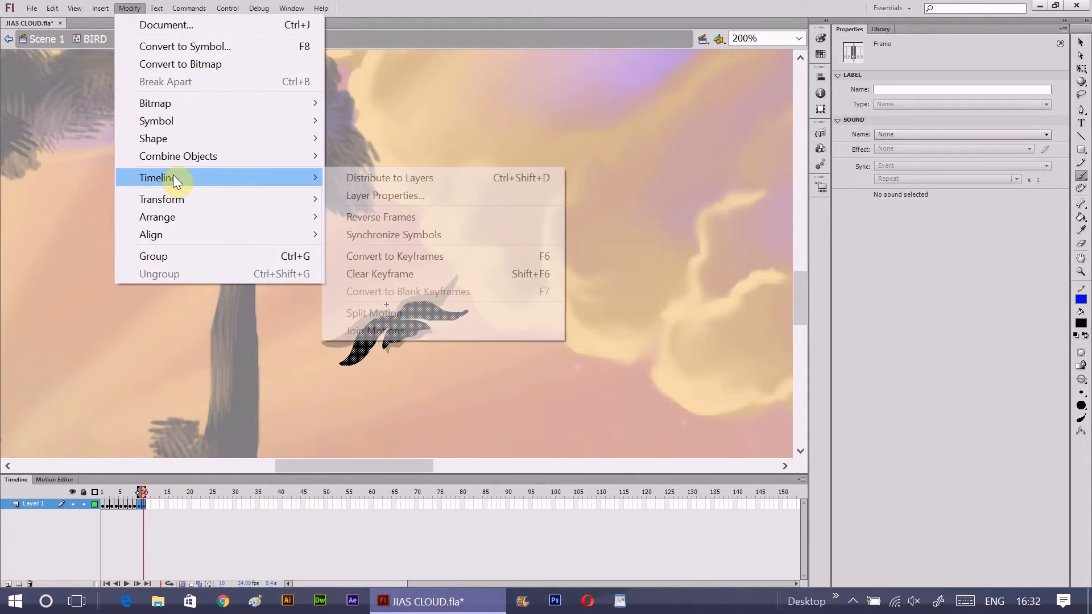
{"action": "left_click", "coordinate": [396, 219]}
{"action": "left_click", "coordinate": [141, 506]}
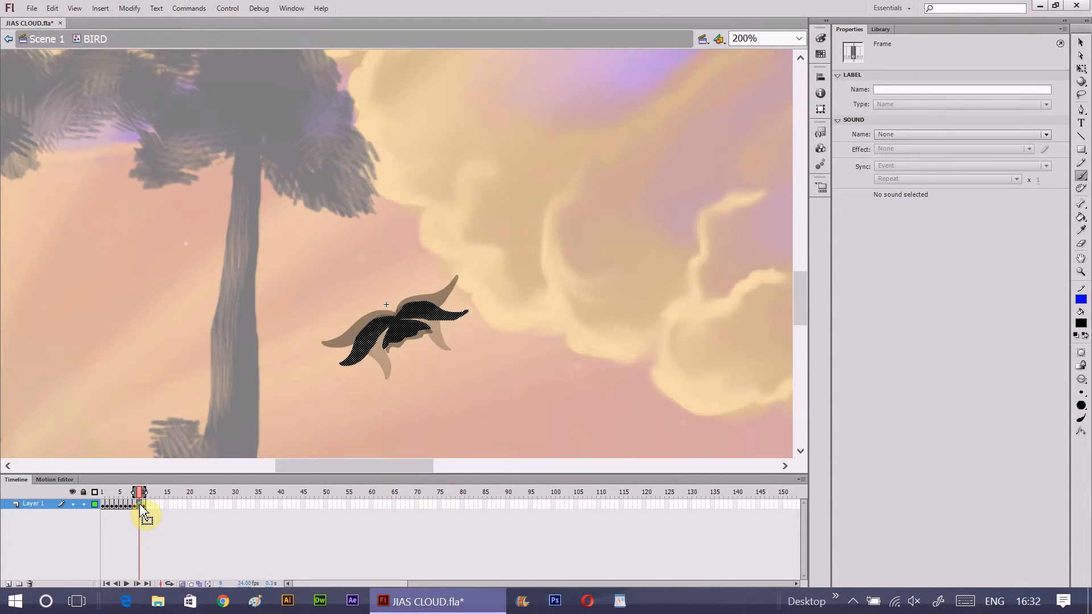
- Play back the ten-frame wing flap and compare the bird's poses in the first three frames
{"action": "left_click", "coordinate": [104, 506]}
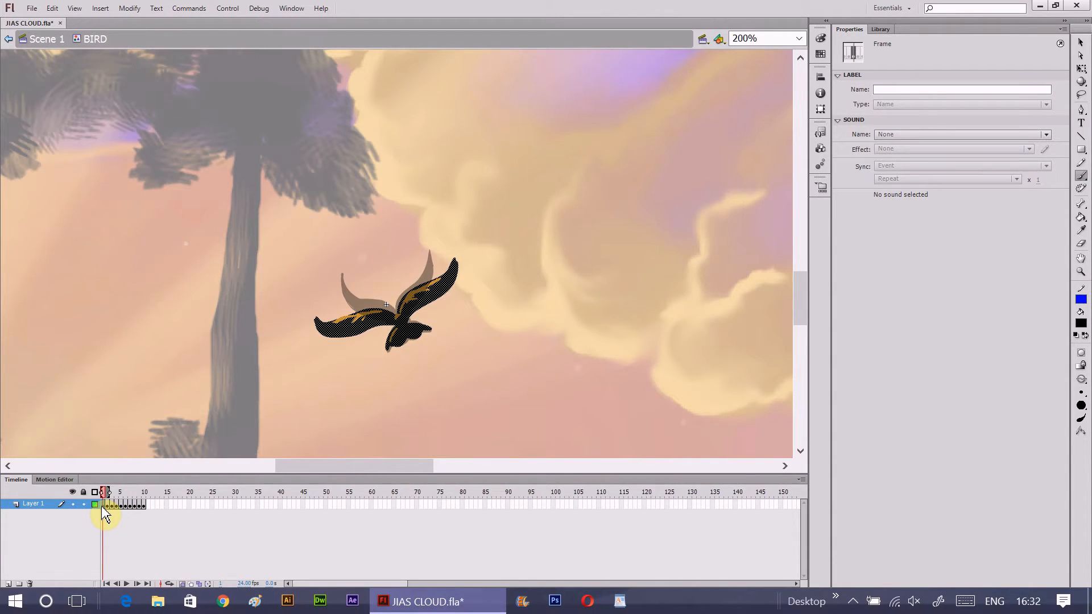
{"action": "left_click", "coordinate": [126, 583]}
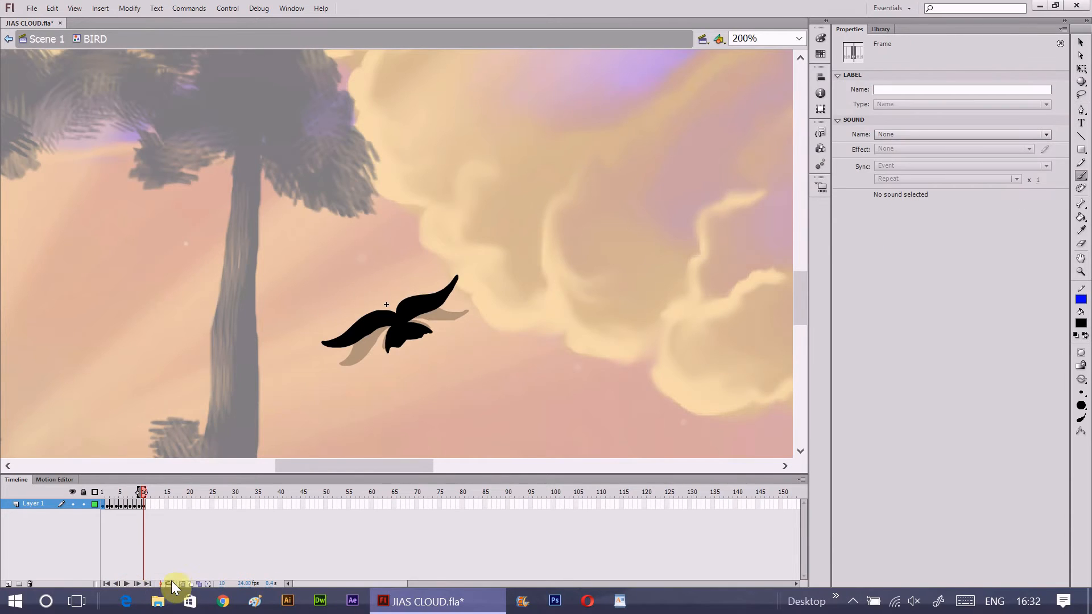
{"action": "left_click", "coordinate": [127, 584]}
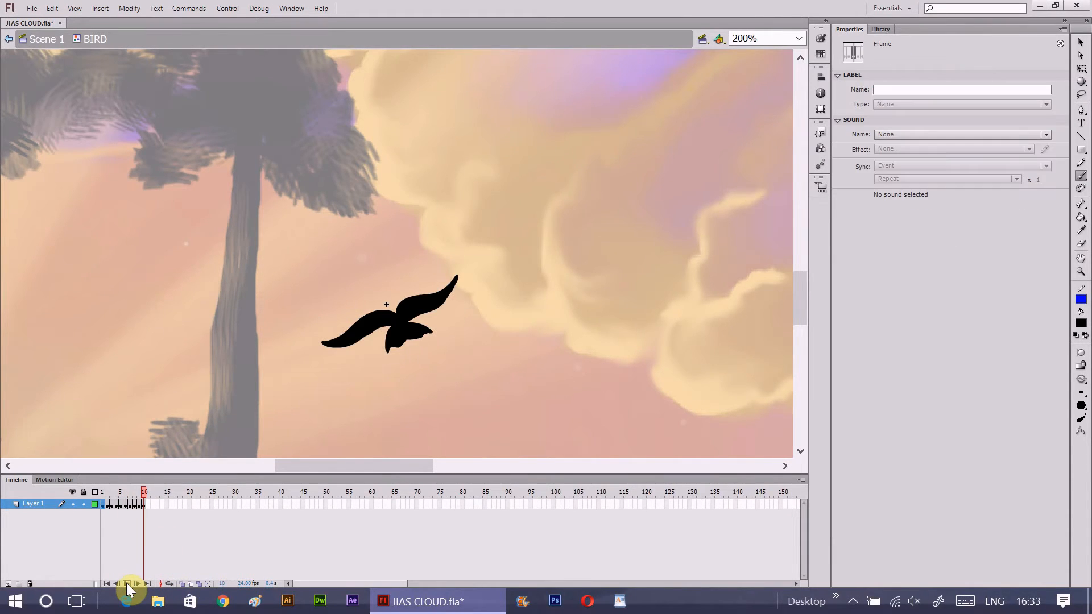
{"action": "left_click", "coordinate": [143, 506]}
{"action": "left_click", "coordinate": [103, 506]}
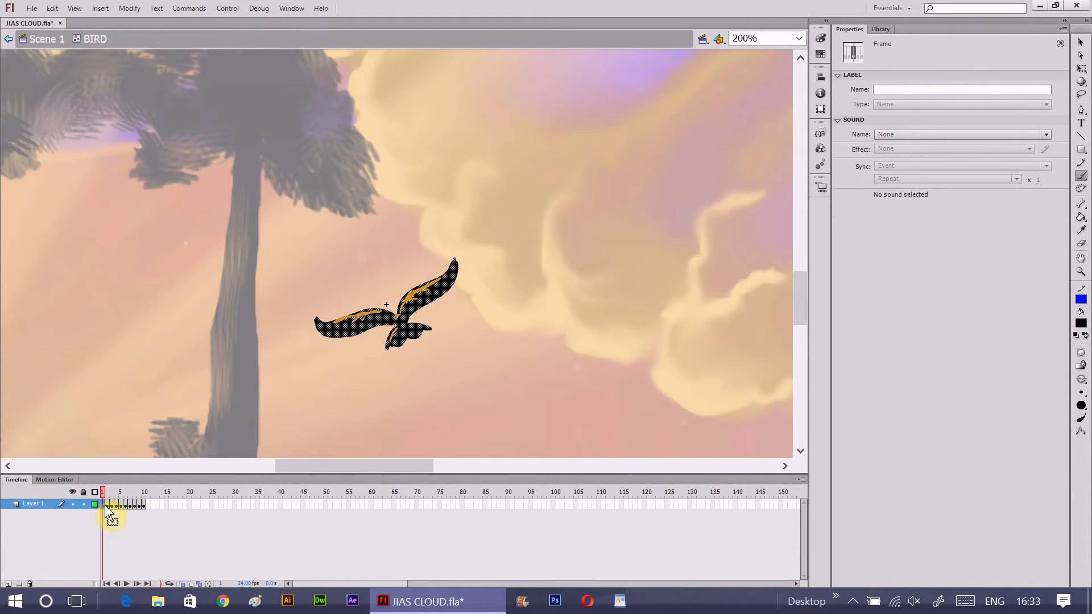
{"action": "left_click", "coordinate": [107, 506]}
{"action": "left_click", "coordinate": [112, 506]}
{"action": "left_click", "coordinate": [102, 505]}
{"action": "left_click", "coordinate": [107, 505]}
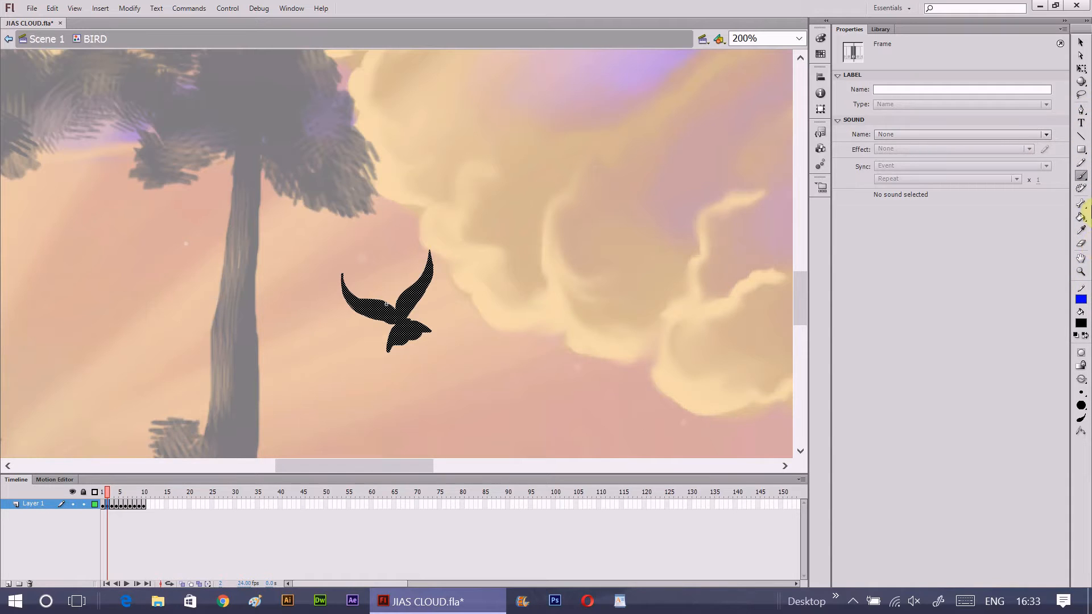
- Sample the orange wing highlight from the bird in frame 1 as the brush's fill color
{"action": "left_click", "coordinate": [1082, 177]}
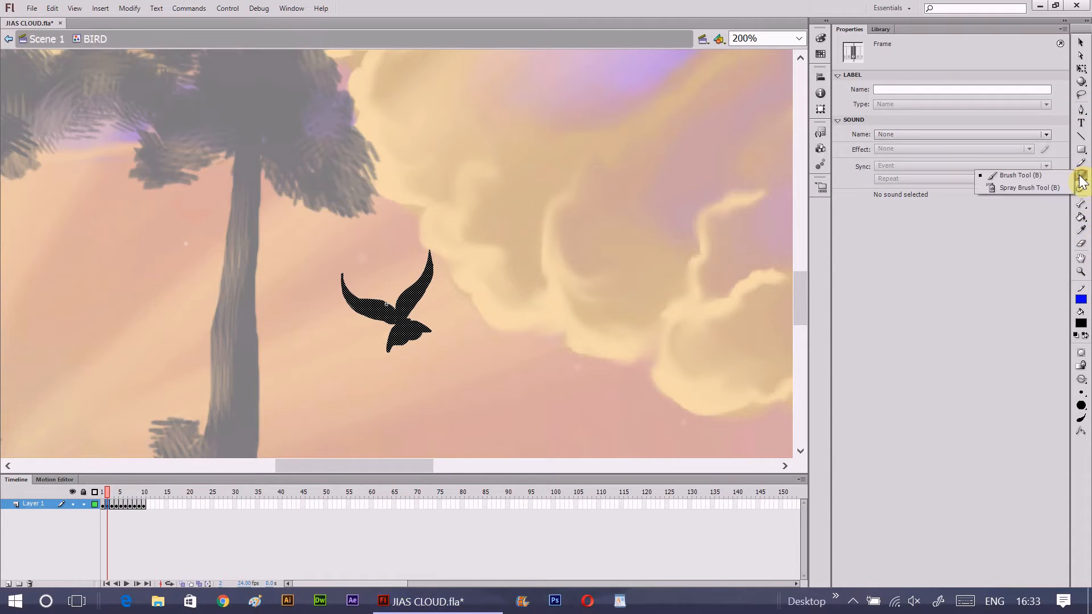
{"action": "left_click", "coordinate": [1082, 230]}
{"action": "left_click", "coordinate": [103, 504]}
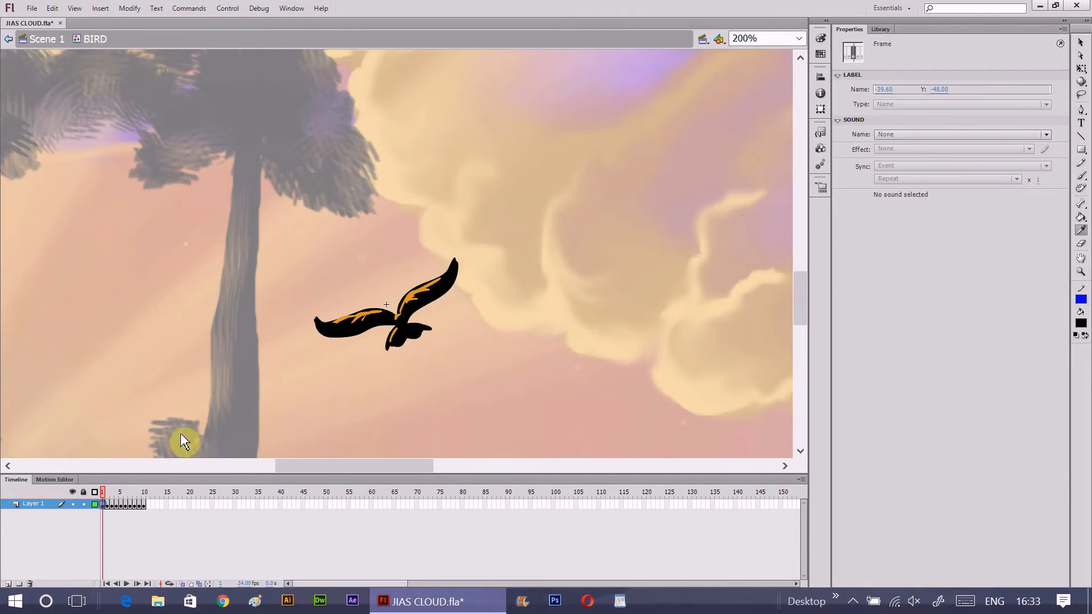
{"action": "left_click", "coordinate": [369, 312]}
- Paint orange highlights on the bird's wings and tail in frame 2 with small brush sizes
{"action": "left_click", "coordinate": [107, 505]}
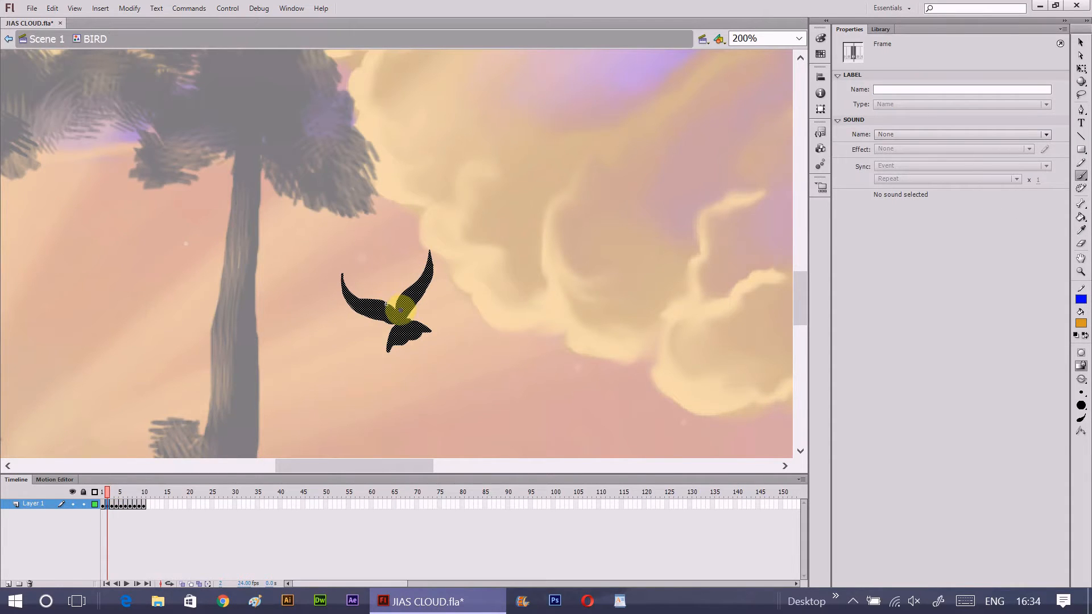
{"action": "left_click_drag", "start_coordinate": [398, 302], "coordinate": [397, 313]}
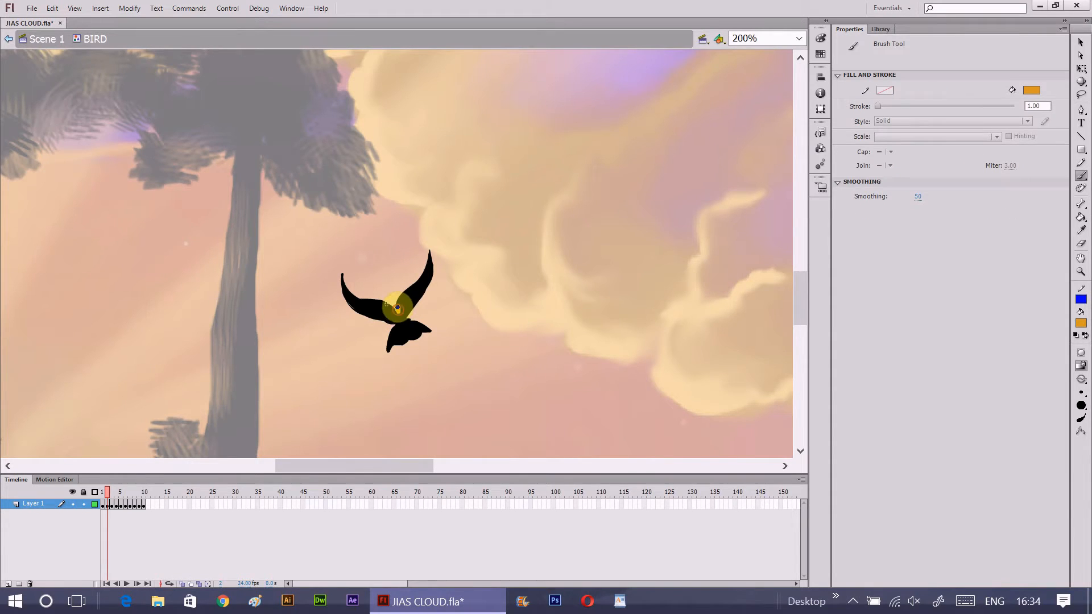
{"action": "left_click", "coordinate": [1081, 393]}
{"action": "left_click", "coordinate": [1054, 406]}
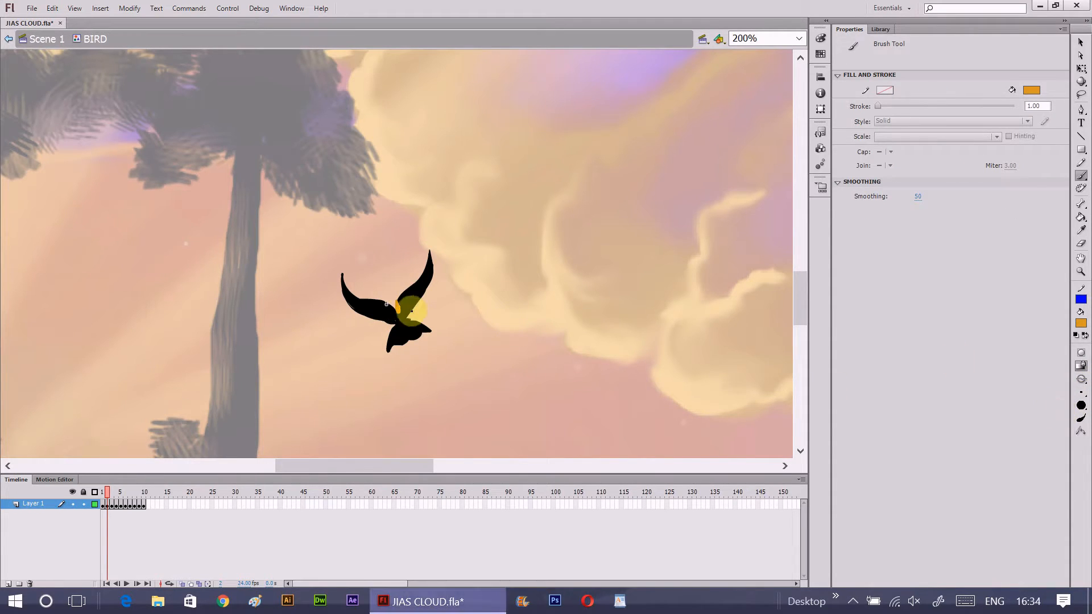
{"action": "left_click_drag", "start_coordinate": [419, 283], "coordinate": [423, 275]}
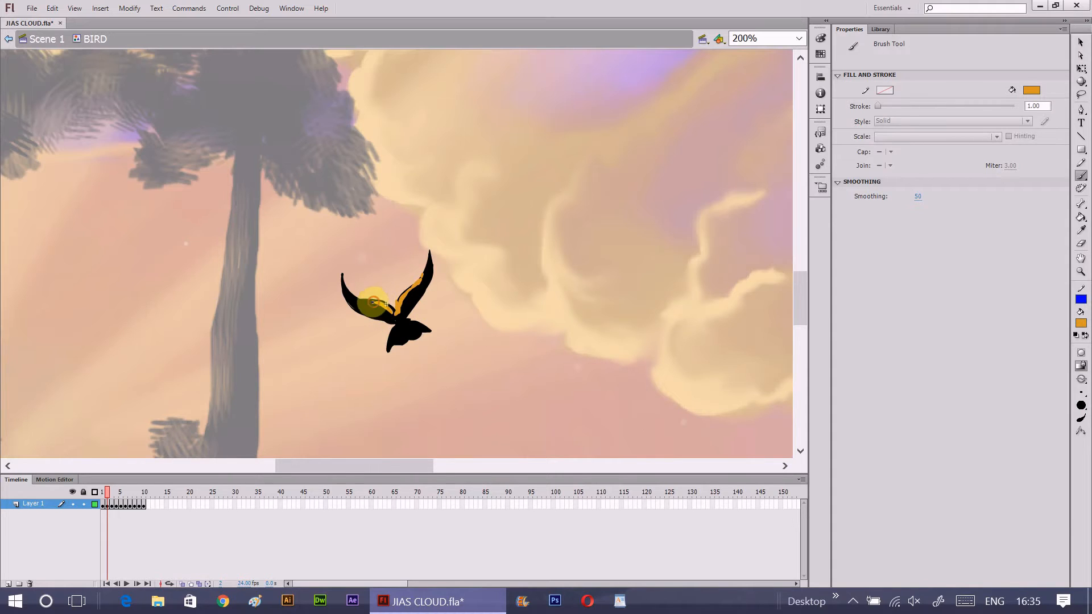
{"action": "mouse_move", "coordinate": [373, 300]}
{"action": "left_mouse_down"}
{"action": "mouse_move", "coordinate": [357, 298]}
{"action": "mouse_move", "coordinate": [386, 304]}
{"action": "left_mouse_up"}
{"action": "left_click", "coordinate": [1082, 394]}
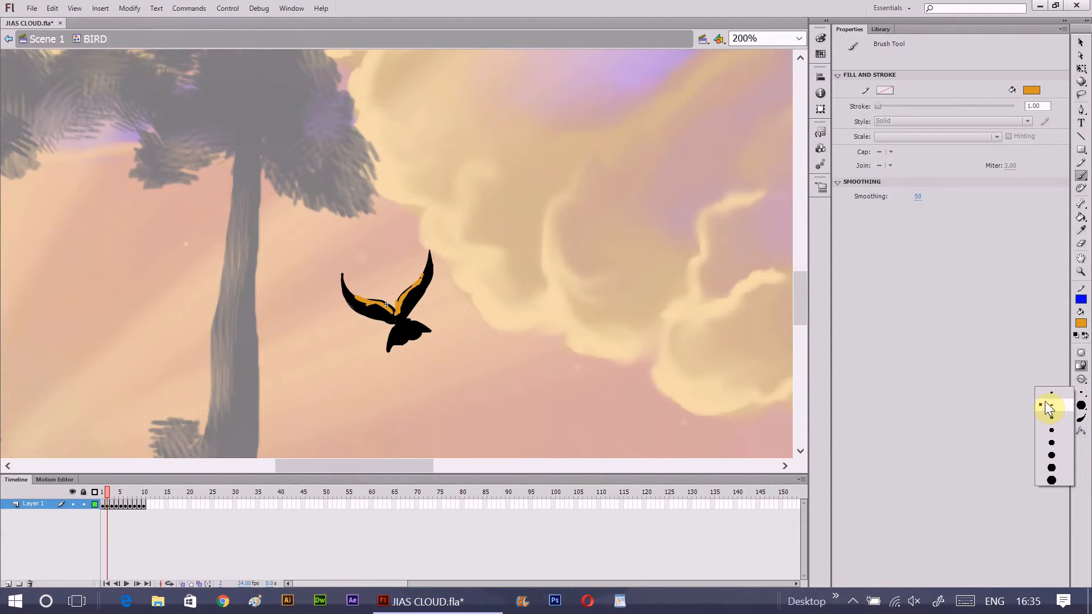
{"action": "left_click", "coordinate": [1049, 395]}
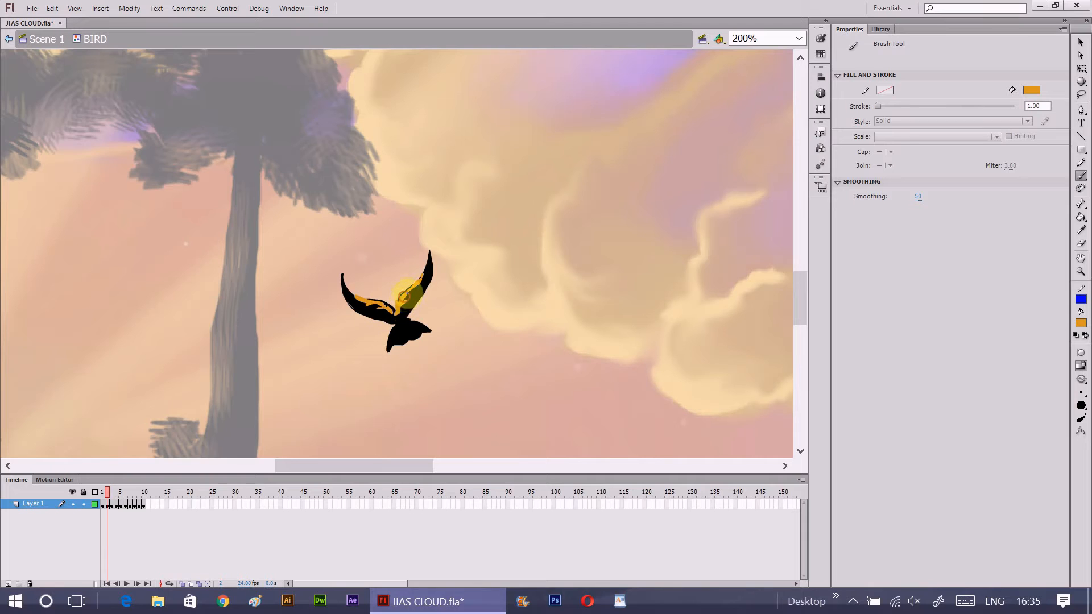
- Paint matching orange wing and tail highlights on the bird in frame 3 and the remaining poses through frame 10
{"action": "left_click", "coordinate": [105, 505]}
{"action": "left_click", "coordinate": [107, 505]}
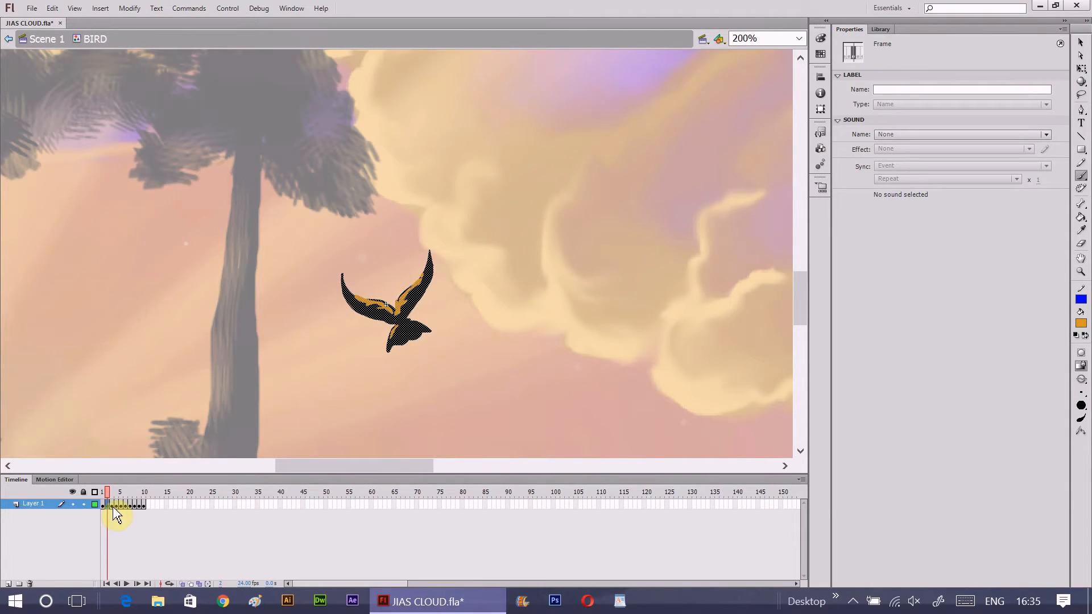
{"action": "left_click", "coordinate": [112, 505]}
{"action": "left_click", "coordinate": [387, 304]}
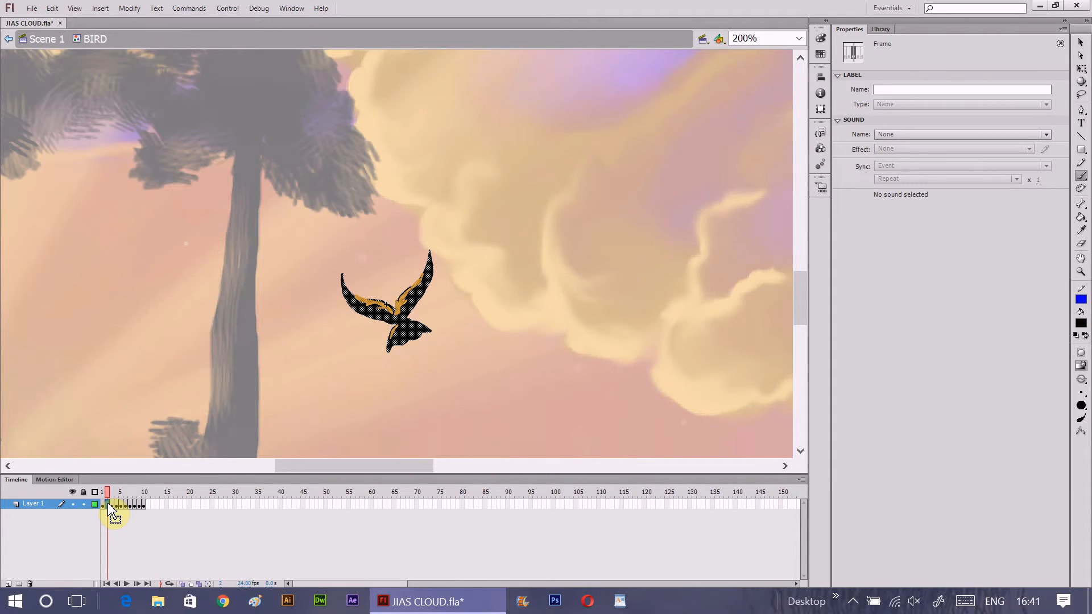
{"action": "key", "text": "Return"}
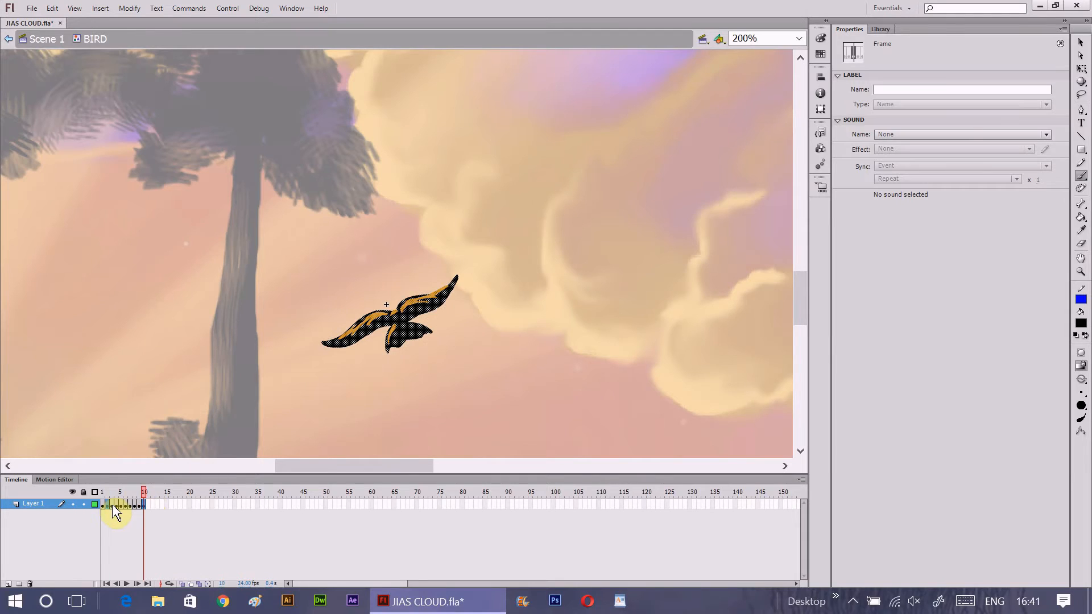
- Space the ten bird poses out over frames 1 to 19 with a keyframe on every second frame
{"action": "mouse_move", "coordinate": [111, 507]}
{"action": "left_mouse_down"}
{"action": "mouse_move", "coordinate": [148, 505]}
{"action": "mouse_move", "coordinate": [123, 504]}
{"action": "left_mouse_up"}
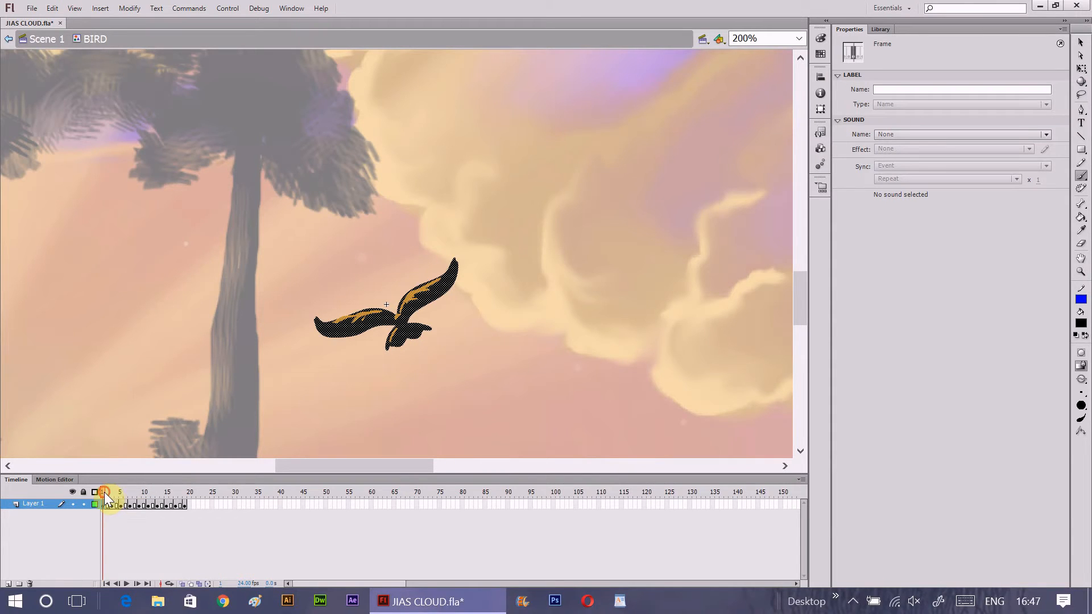
{"action": "left_click_drag", "start_coordinate": [104, 492], "coordinate": [185, 501]}
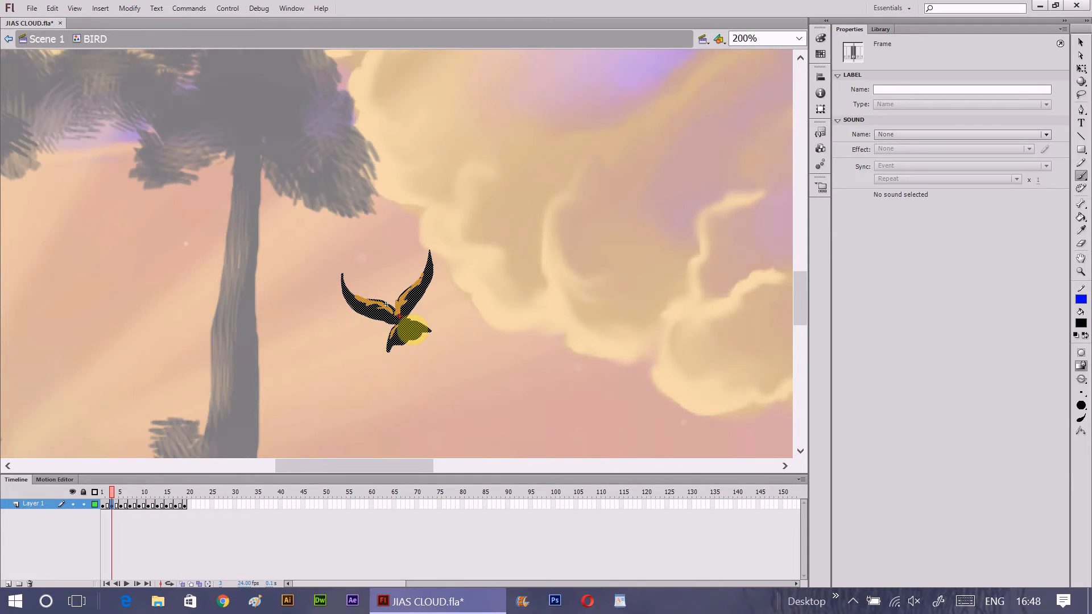
{"action": "mouse_move", "coordinate": [395, 315]}
{"action": "left_mouse_down"}
{"action": "mouse_move", "coordinate": [401, 370]}
{"action": "mouse_move", "coordinate": [439, 323]}
{"action": "mouse_move", "coordinate": [390, 317]}
{"action": "left_mouse_up"}
{"action": "mouse_move", "coordinate": [453, 303]}
{"action": "left_mouse_down"}
{"action": "mouse_move", "coordinate": [458, 357]}
{"action": "mouse_move", "coordinate": [463, 349]}
{"action": "left_mouse_up"}
{"action": "key", "text": "Escape"}
- Check the spaced-out wing poses from frame 5 to frame 15 and preview the flapping bird in a test movie
{"action": "left_click", "coordinate": [121, 506]}
{"action": "left_click", "coordinate": [130, 505]}
{"action": "left_click", "coordinate": [139, 505]}
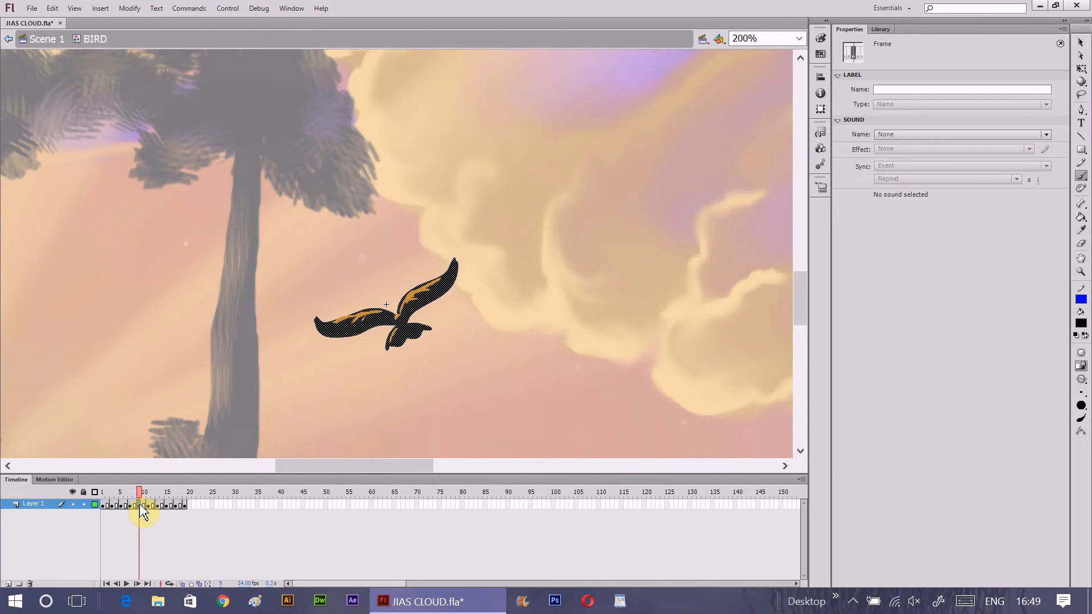
{"action": "left_click", "coordinate": [143, 505]}
{"action": "left_click", "coordinate": [148, 506]}
{"action": "left_click", "coordinate": [157, 506]}
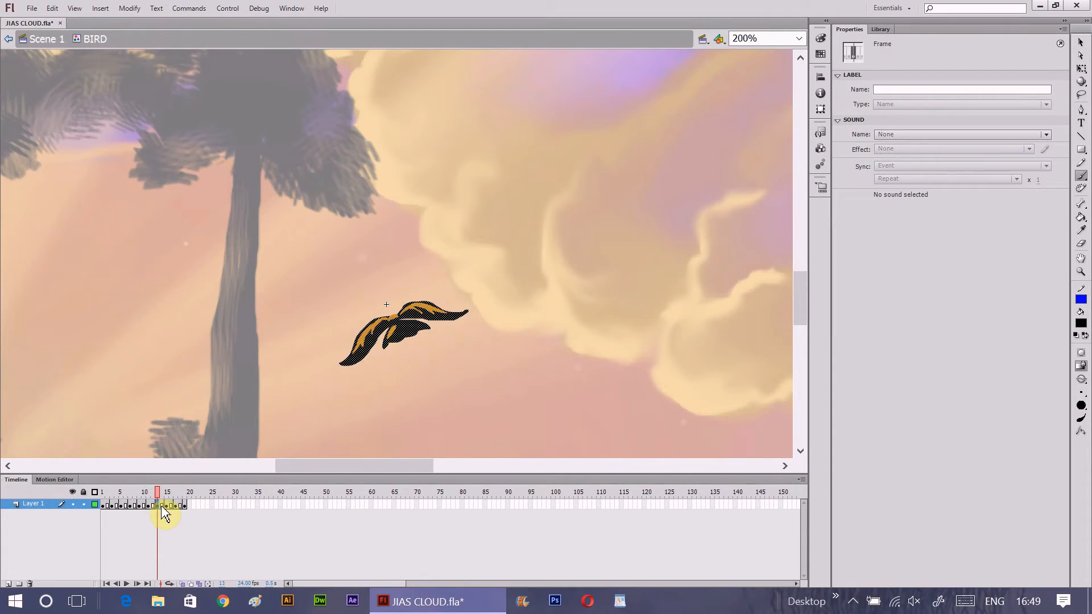
{"action": "left_click", "coordinate": [166, 506]}
{"action": "left_click", "coordinate": [158, 507]}
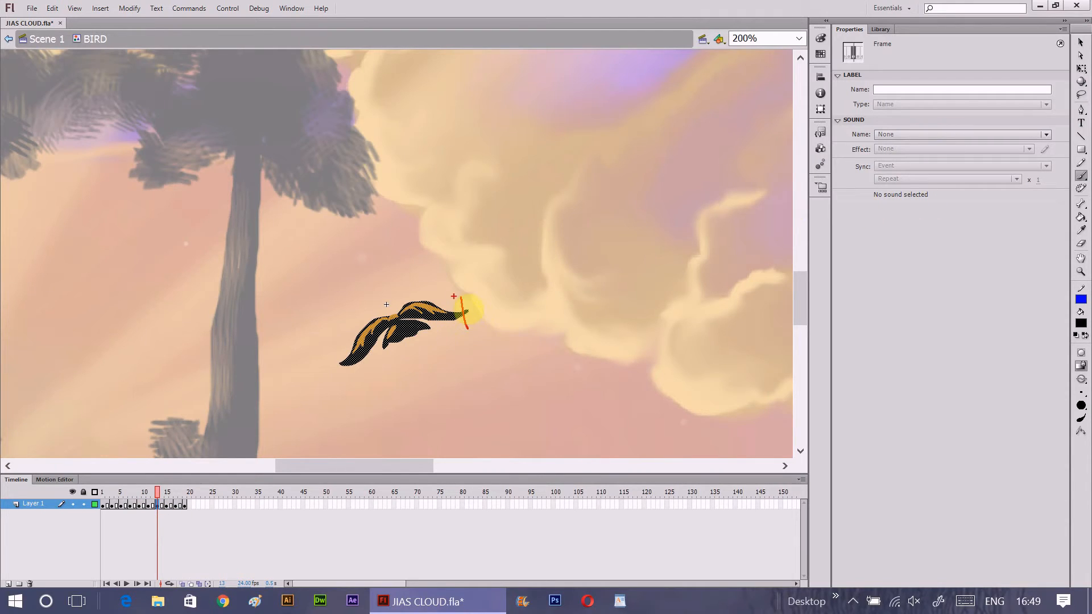
{"action": "left_click_drag", "start_coordinate": [435, 332], "coordinate": [407, 348]}
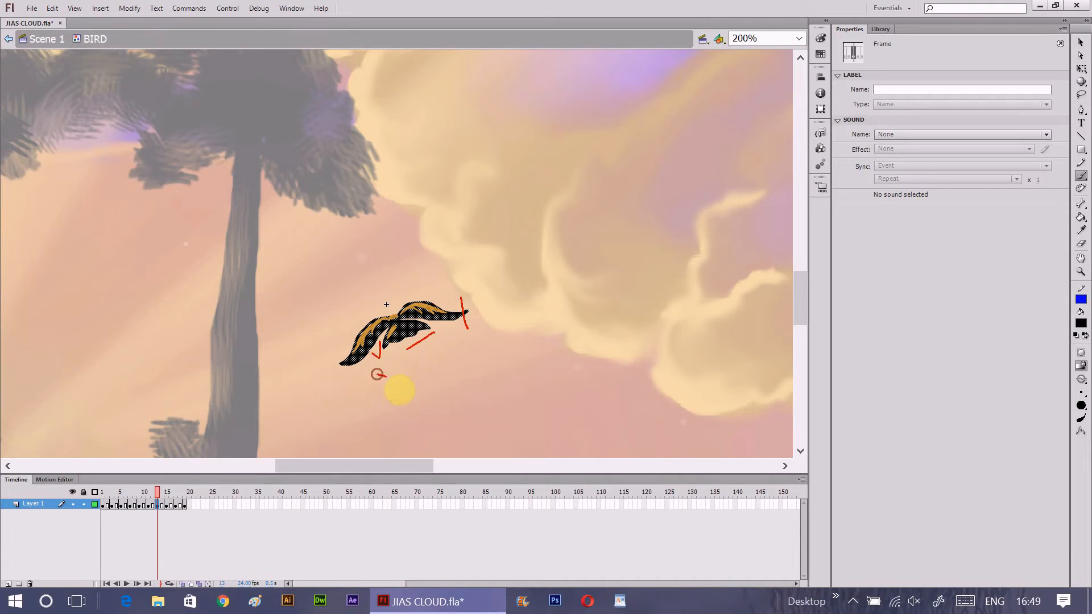
{"action": "left_click_drag", "start_coordinate": [378, 381], "coordinate": [393, 377]}
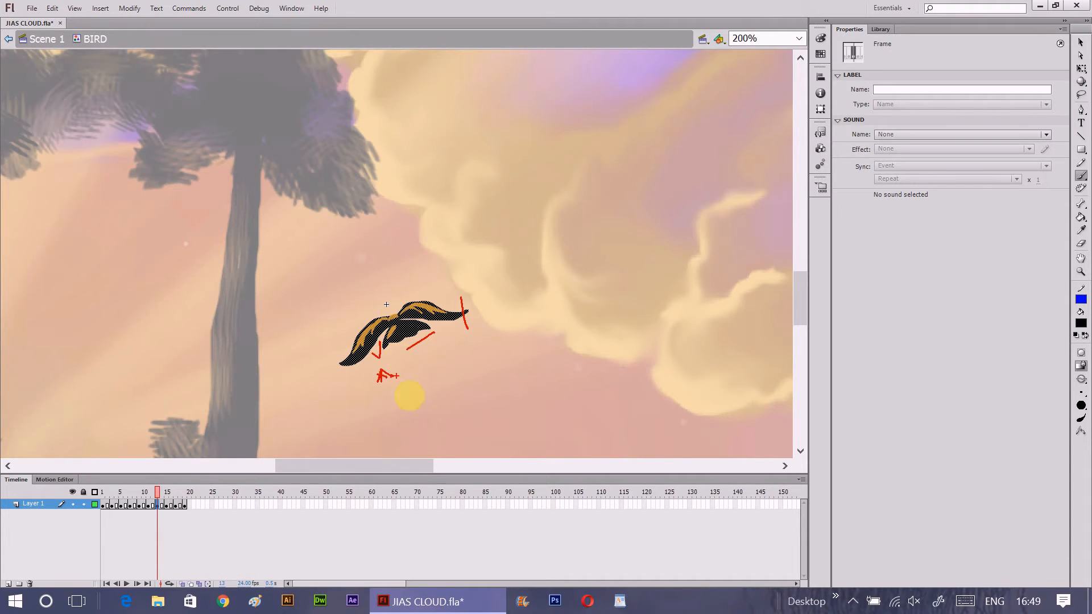
{"action": "key", "text": "Escape"}
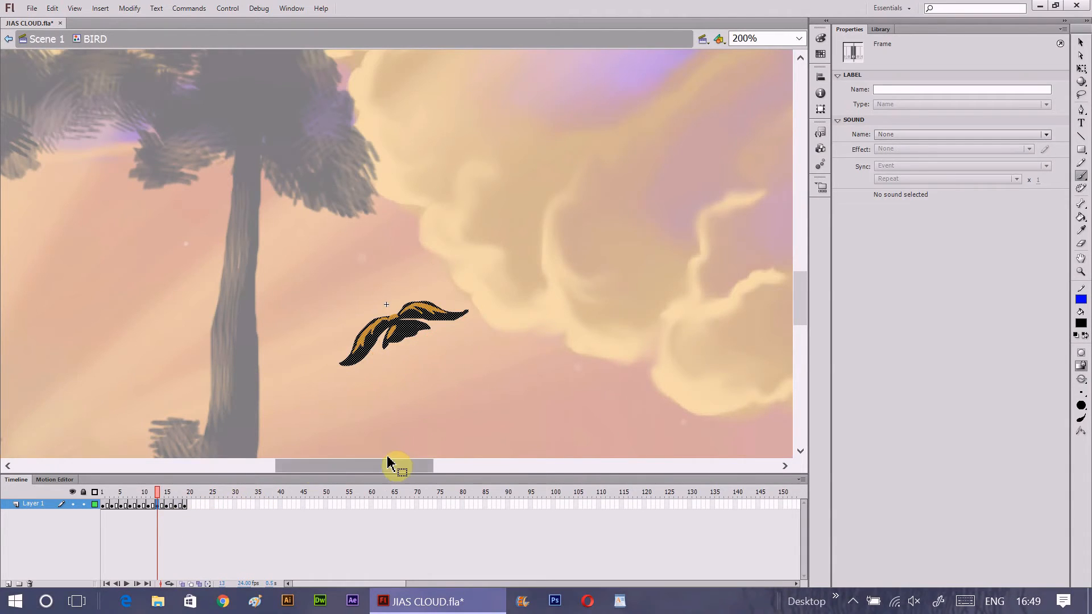
{"action": "left_click_drag", "start_coordinate": [165, 515], "coordinate": [178, 513]}
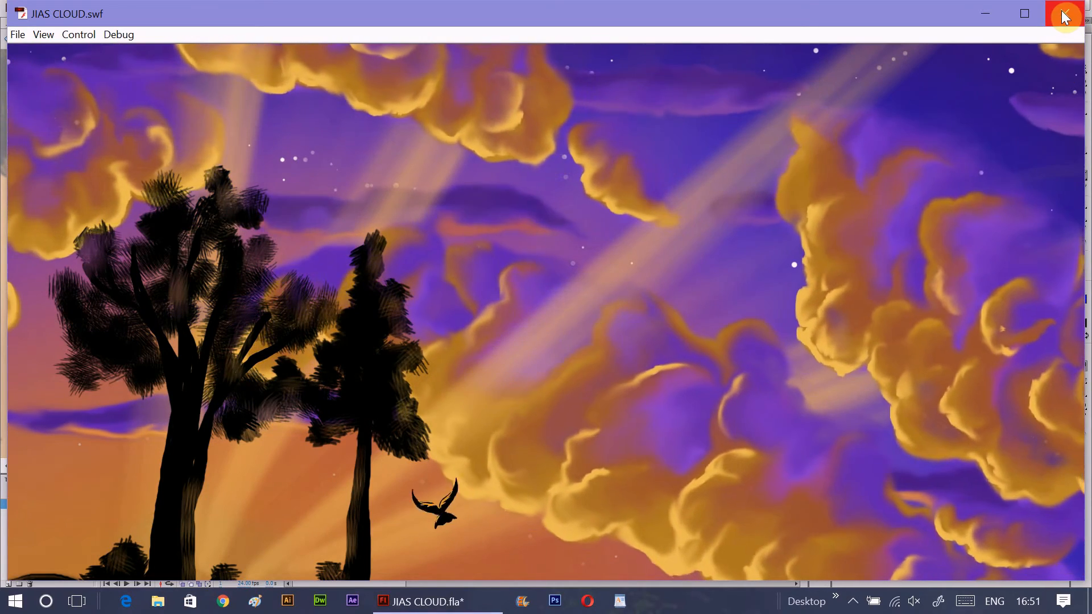
{"action": "left_click", "coordinate": [1066, 16]}
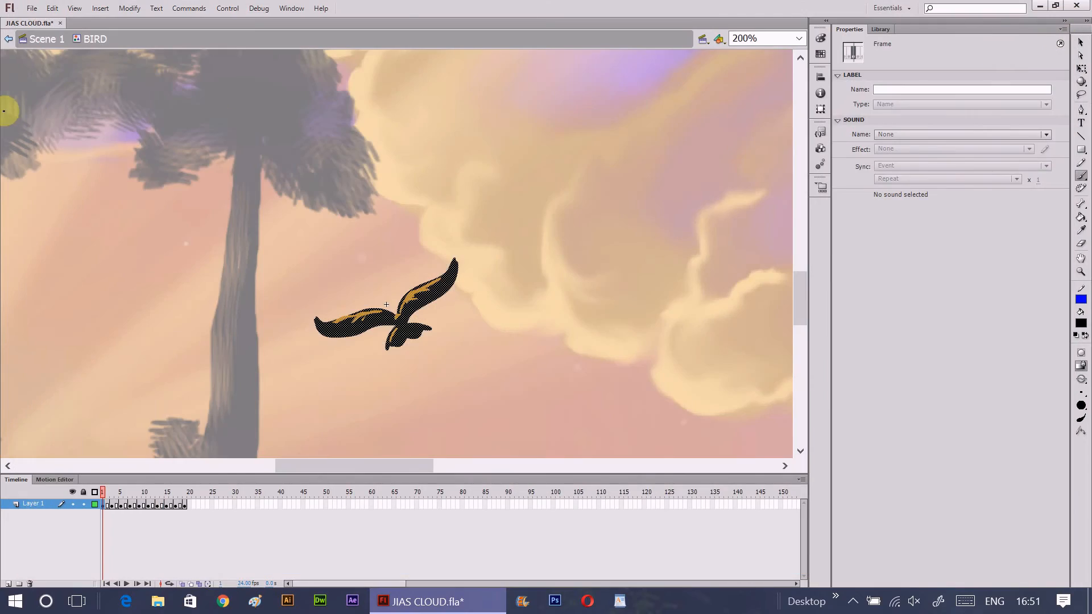
- Return to Scene 1 and insert a keyframe at frame 240 on the BIRD layer
{"action": "left_click", "coordinate": [46, 40]}
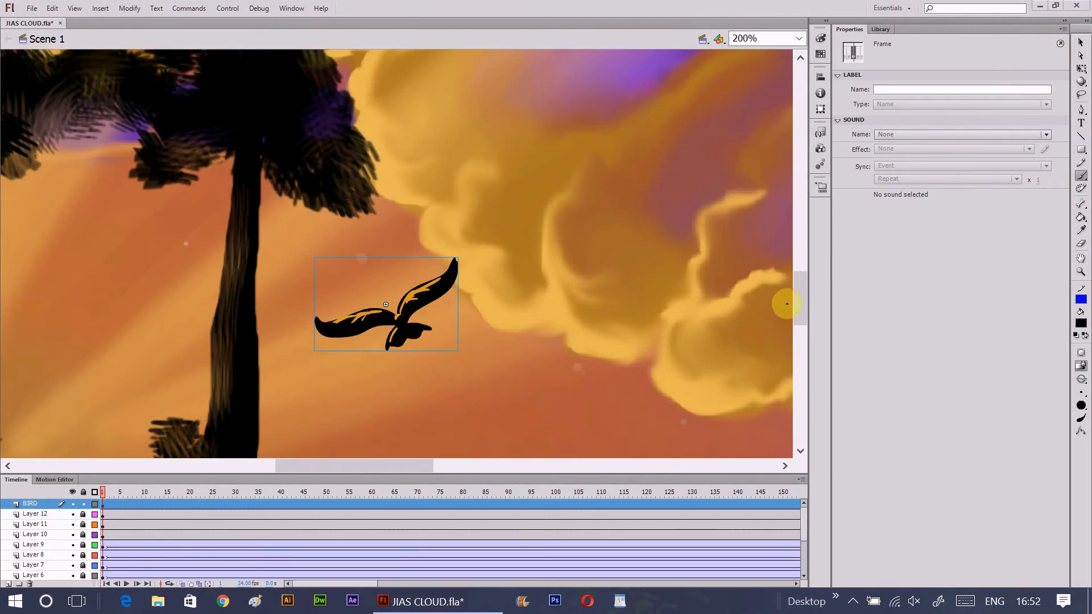
{"action": "left_click", "coordinate": [1081, 272]}
{"action": "left_click", "coordinate": [1080, 365]}
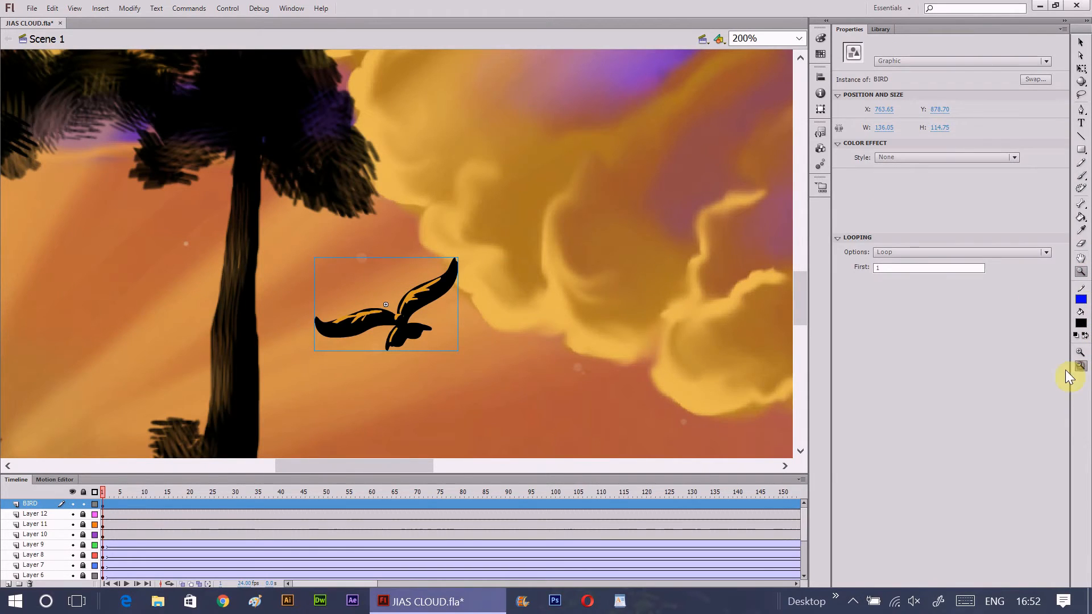
{"action": "left_click", "coordinate": [585, 361]}
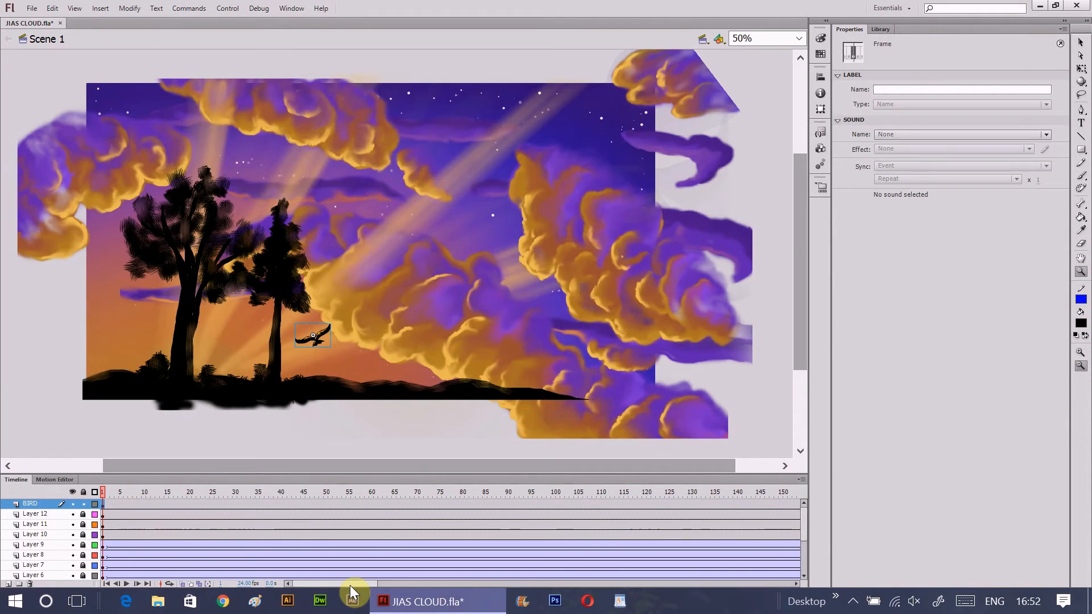
{"action": "left_click_drag", "start_coordinate": [350, 584], "coordinate": [421, 587]}
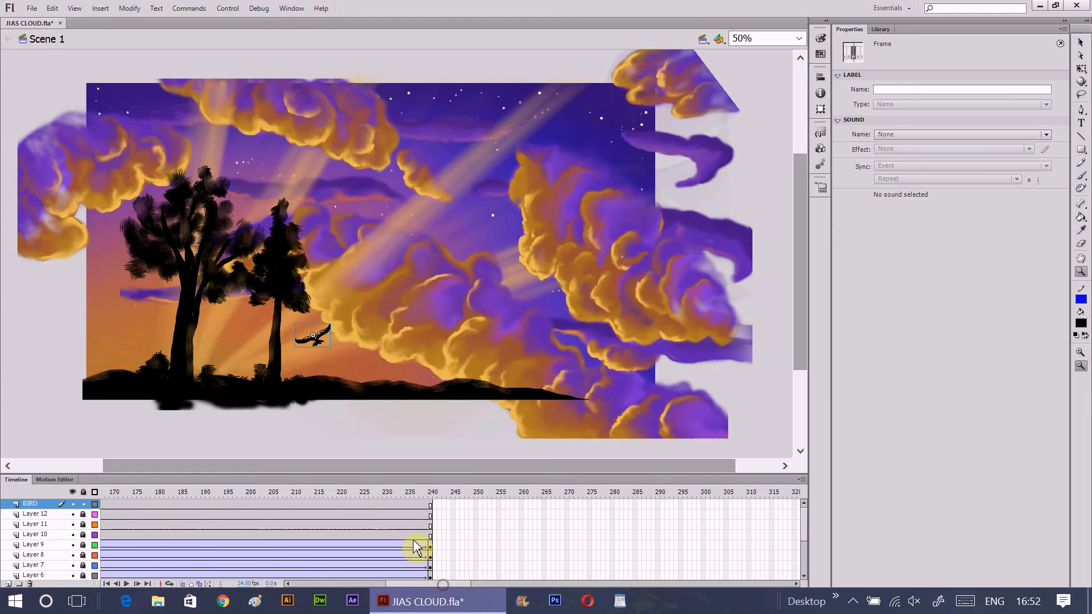
{"action": "left_click", "coordinate": [430, 504]}
{"action": "right_click", "coordinate": [430, 504]}
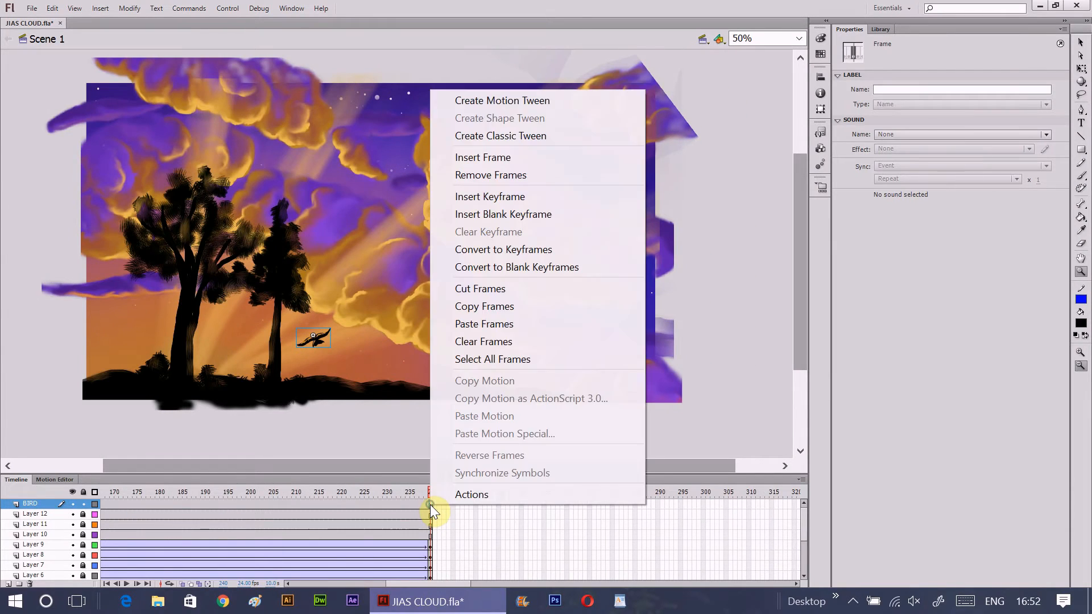
{"action": "left_click", "coordinate": [500, 197]}
- Move the bird in frame 1 up and to the right, to about X 880, Y 843
{"action": "left_click_drag", "start_coordinate": [406, 582], "coordinate": [289, 583]}
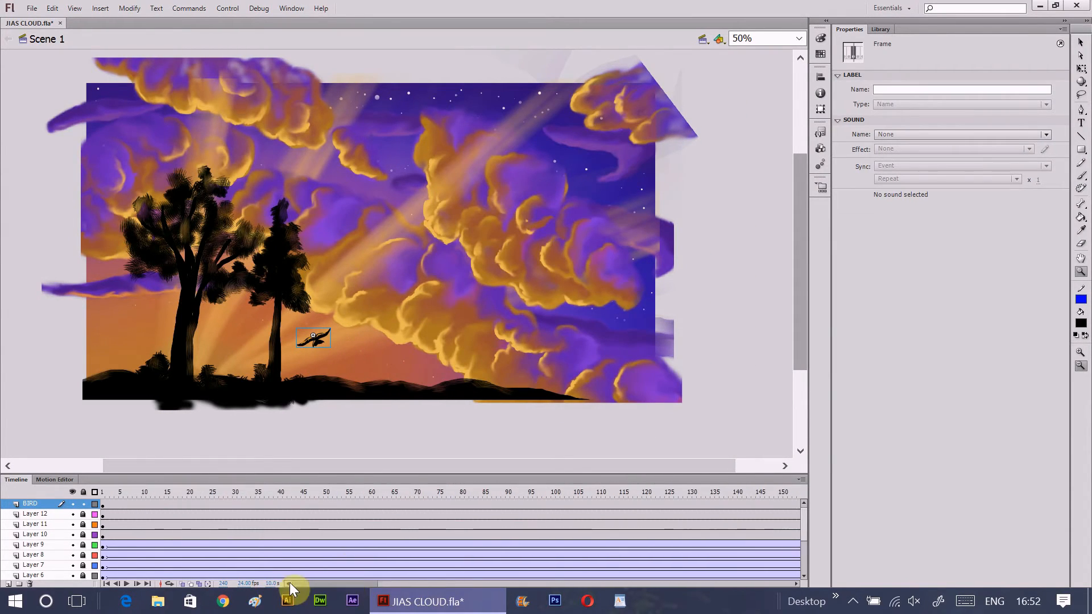
{"action": "left_click", "coordinate": [103, 503]}
{"action": "left_click", "coordinate": [1081, 43]}
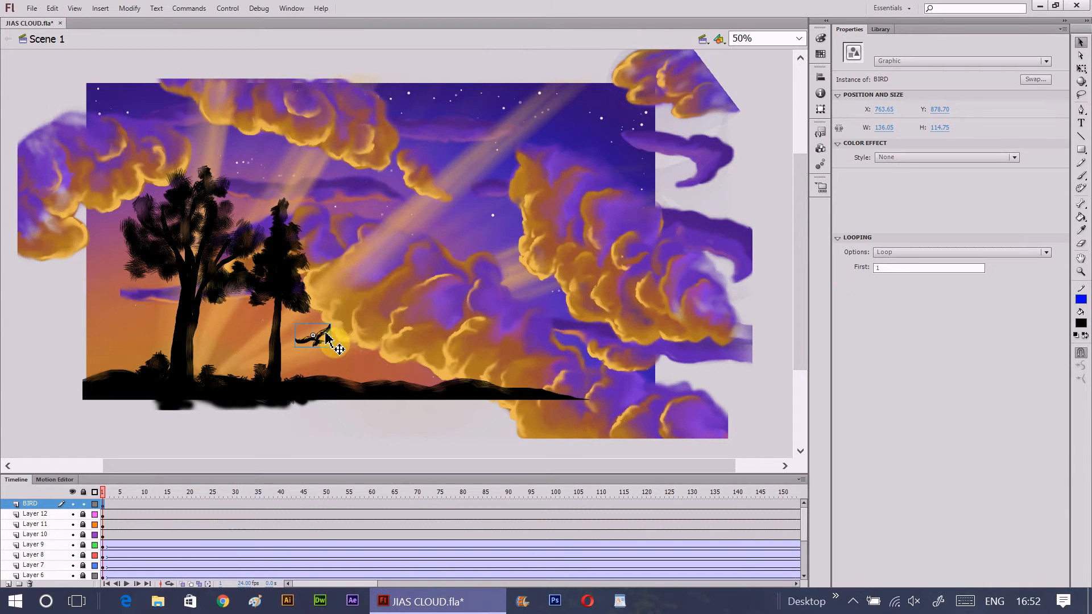
{"action": "left_click_drag", "start_coordinate": [319, 337], "coordinate": [351, 331]}
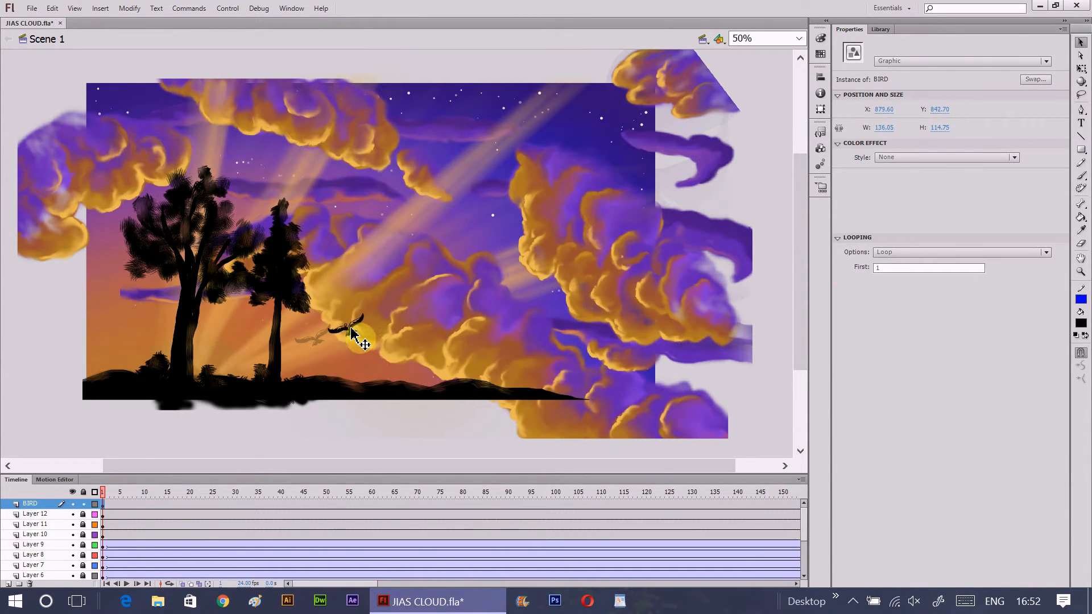
- At frame 240, shrink the bird to about 80 × 68 px and place it at about X 734, Y 916
{"action": "left_click_drag", "start_coordinate": [353, 583], "coordinate": [435, 585]}
{"action": "left_click", "coordinate": [536, 514]}
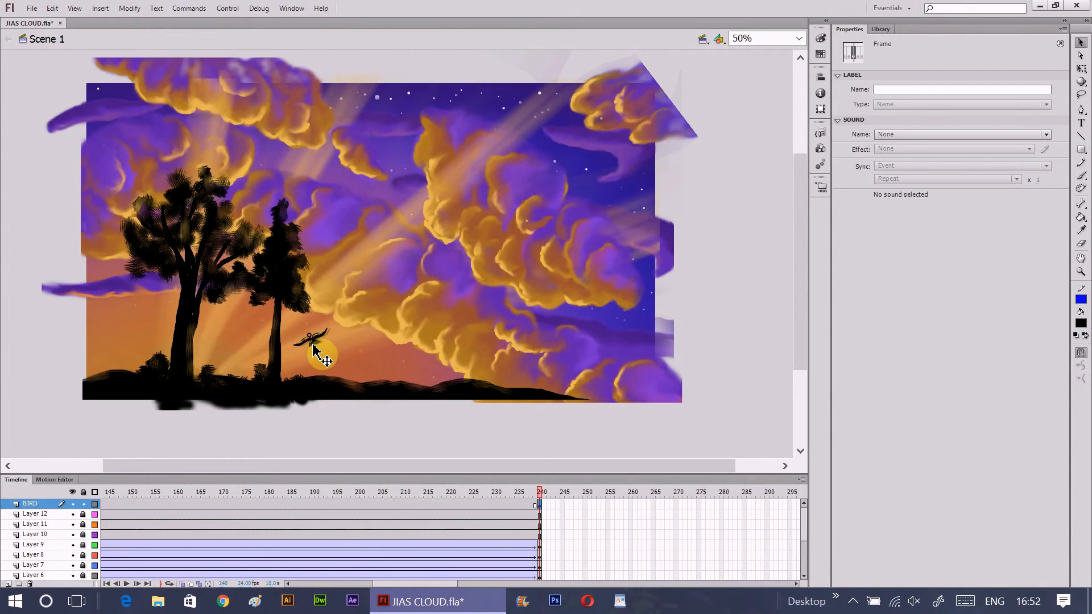
{"action": "left_click", "coordinate": [311, 351]}
{"action": "left_click_drag", "start_coordinate": [312, 350], "coordinate": [317, 355]}
{"action": "key", "text": "q"}
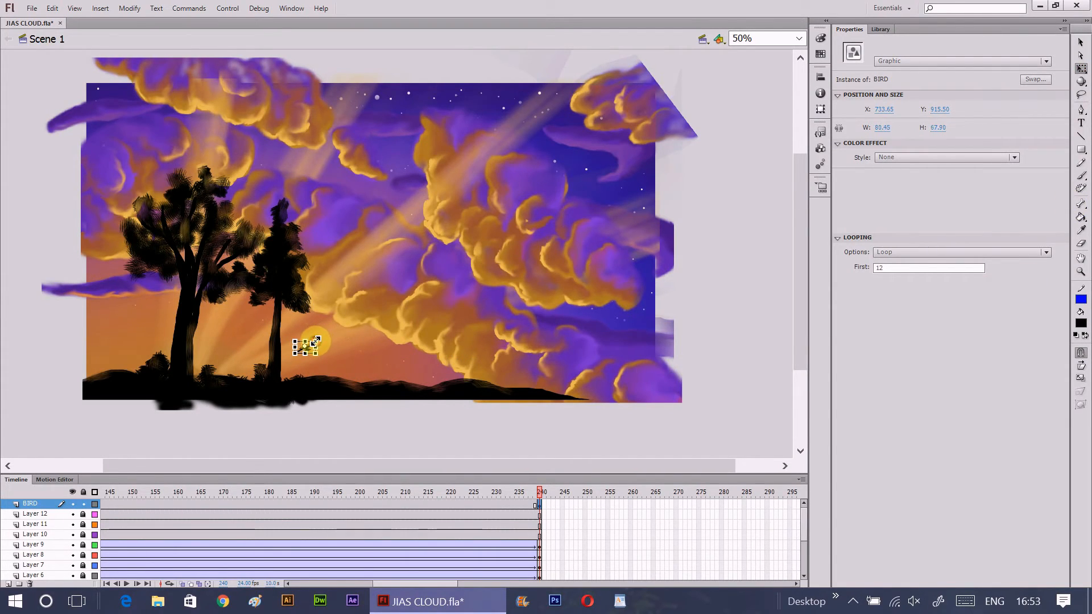
{"action": "left_click", "coordinate": [1079, 46]}
- Create a classic tween on the BIRD layer between frames 1 and 240 and preview it from frame 1 in a test movie
{"action": "left_click", "coordinate": [508, 504]}
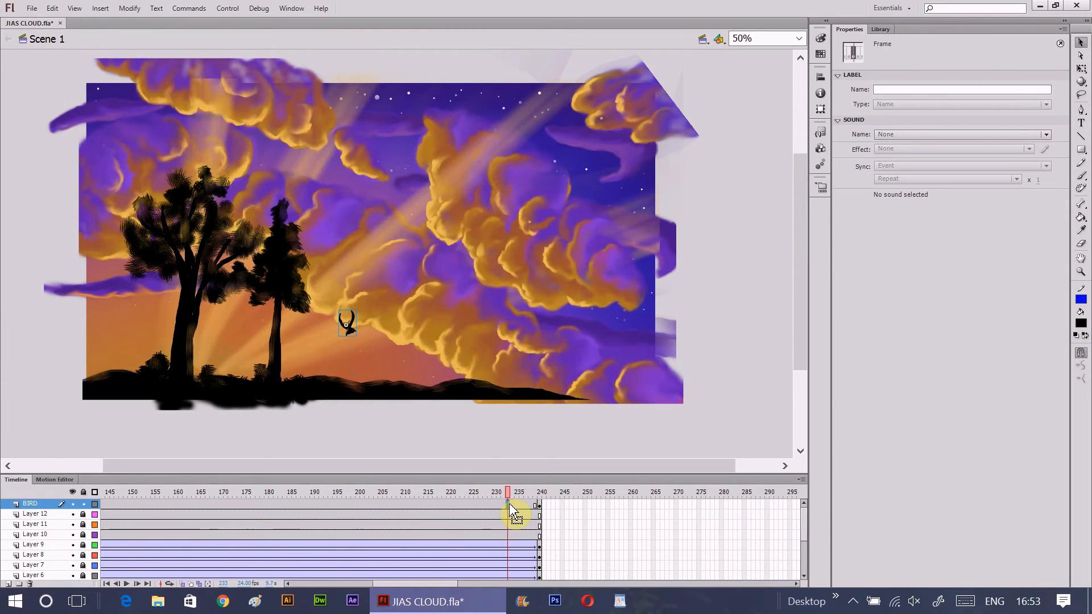
{"action": "right_click", "coordinate": [509, 504]}
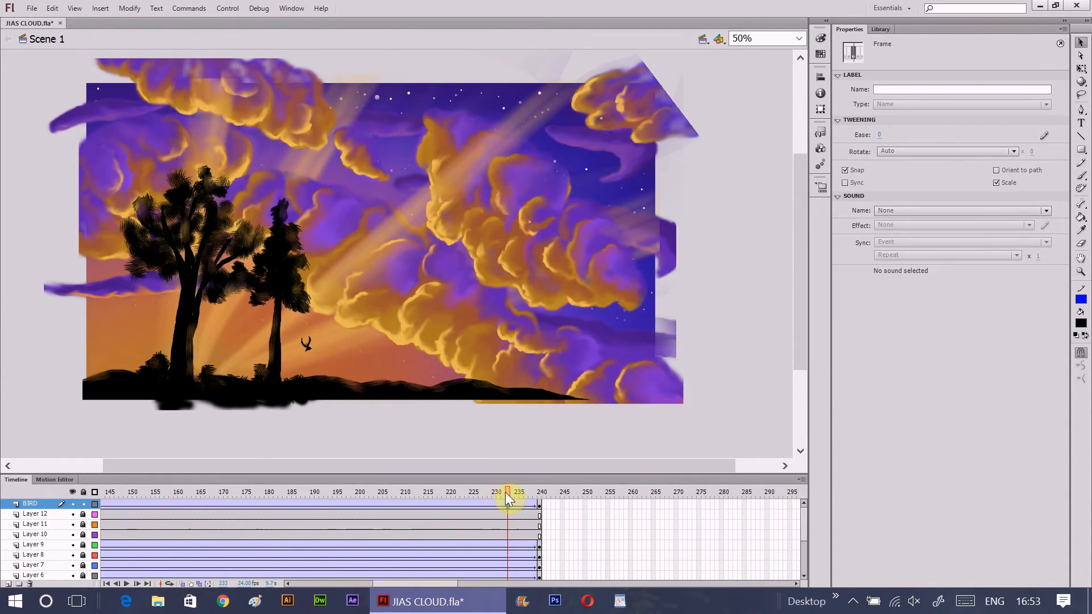
{"action": "left_click_drag", "start_coordinate": [507, 496], "coordinate": [2, 510]}
{"action": "left_click_drag", "start_coordinate": [103, 491], "coordinate": [3, 508]}
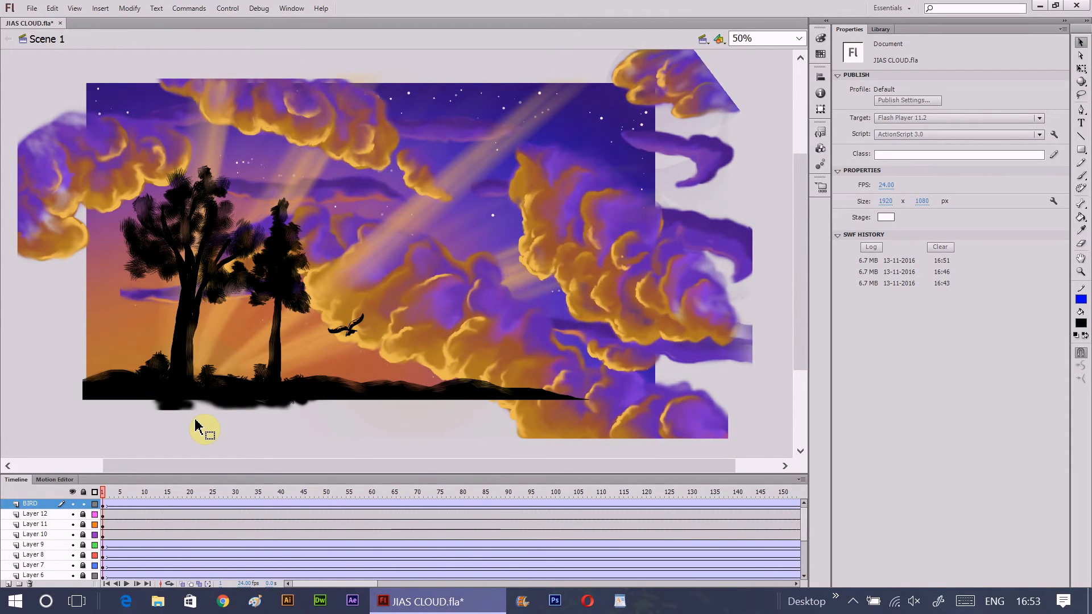
{"action": "key", "text": "ctrl+Return"}
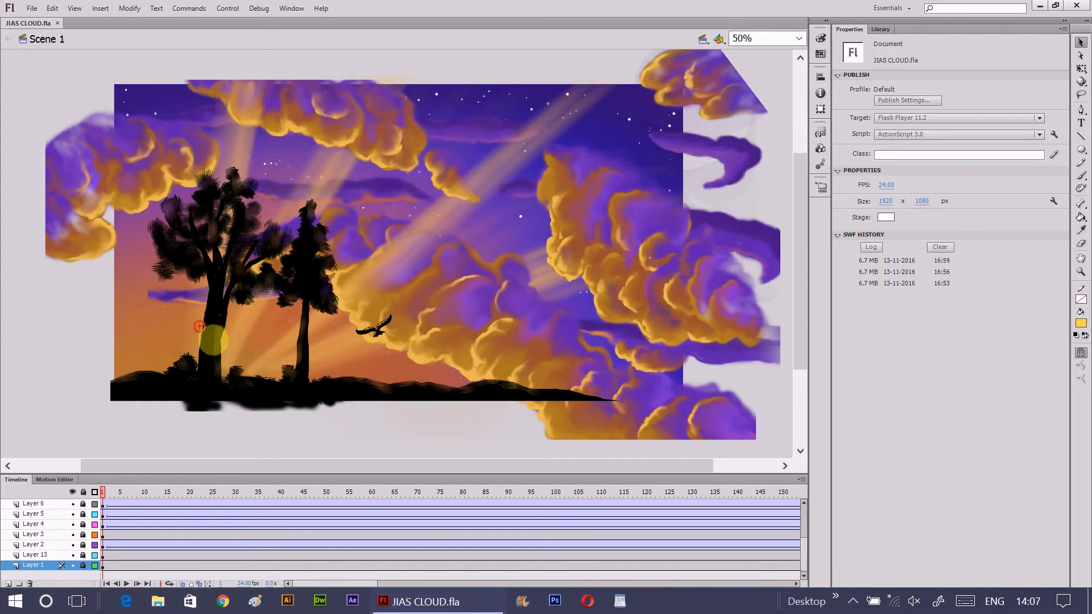
- Switch to Windows Photo Viewer to examine the glow behind the tree trunks in JIA'S CLOUD_1920X1080.jpg, and return to Flash
{"action": "mouse_move", "coordinate": [193, 325]}
{"action": "left_mouse_down"}
{"action": "mouse_move", "coordinate": [170, 377]}
{"action": "mouse_move", "coordinate": [265, 392]}
{"action": "mouse_move", "coordinate": [209, 340]}
{"action": "left_mouse_up"}
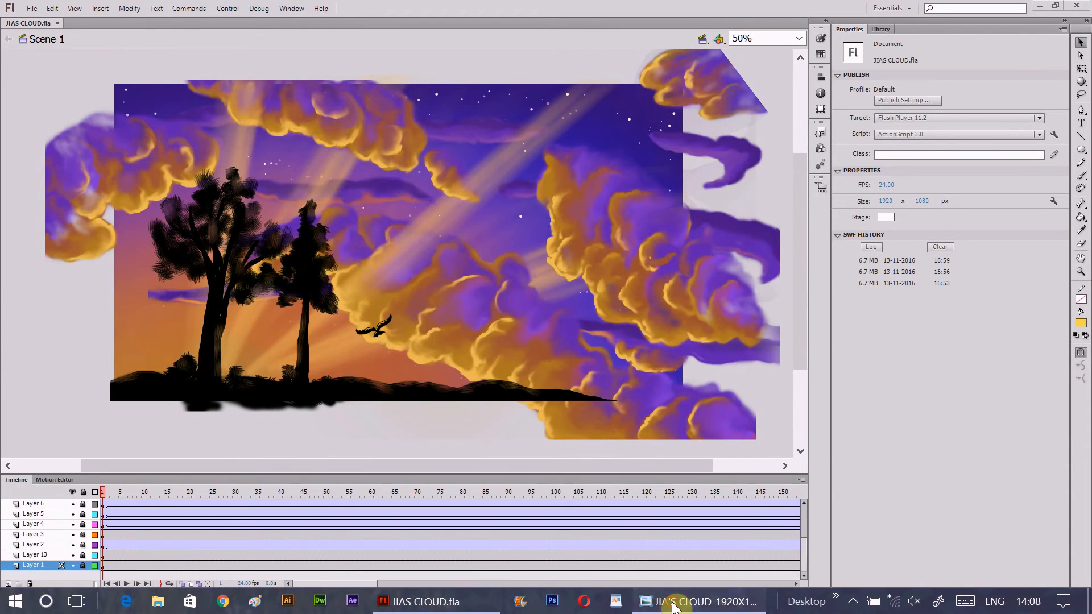
{"action": "left_click", "coordinate": [674, 606]}
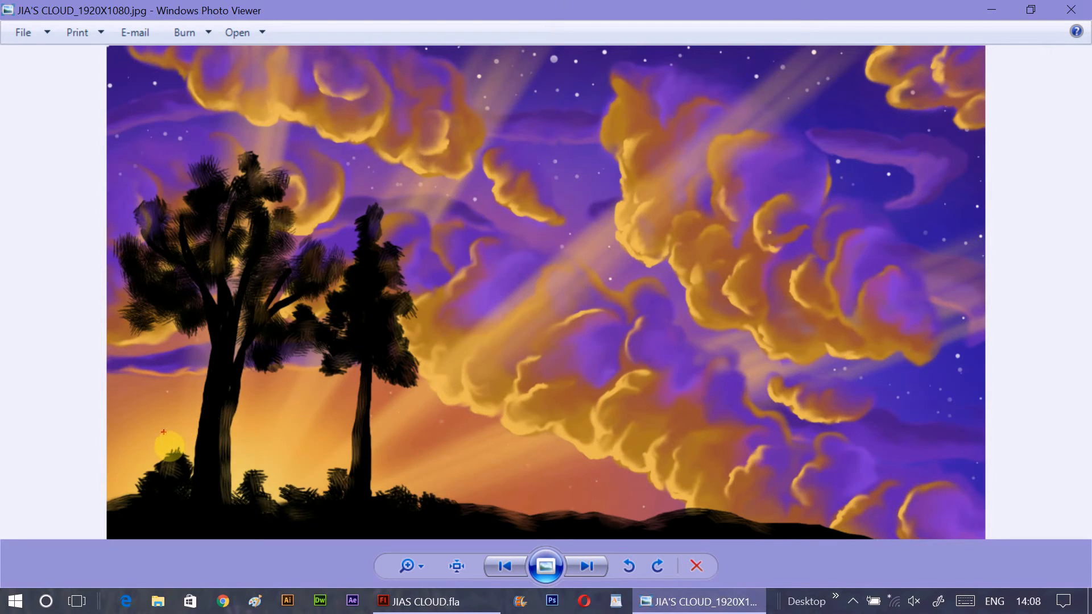
{"action": "mouse_move", "coordinate": [154, 432]}
{"action": "left_mouse_down"}
{"action": "mouse_move", "coordinate": [237, 410]}
{"action": "mouse_move", "coordinate": [309, 460]}
{"action": "left_mouse_up"}
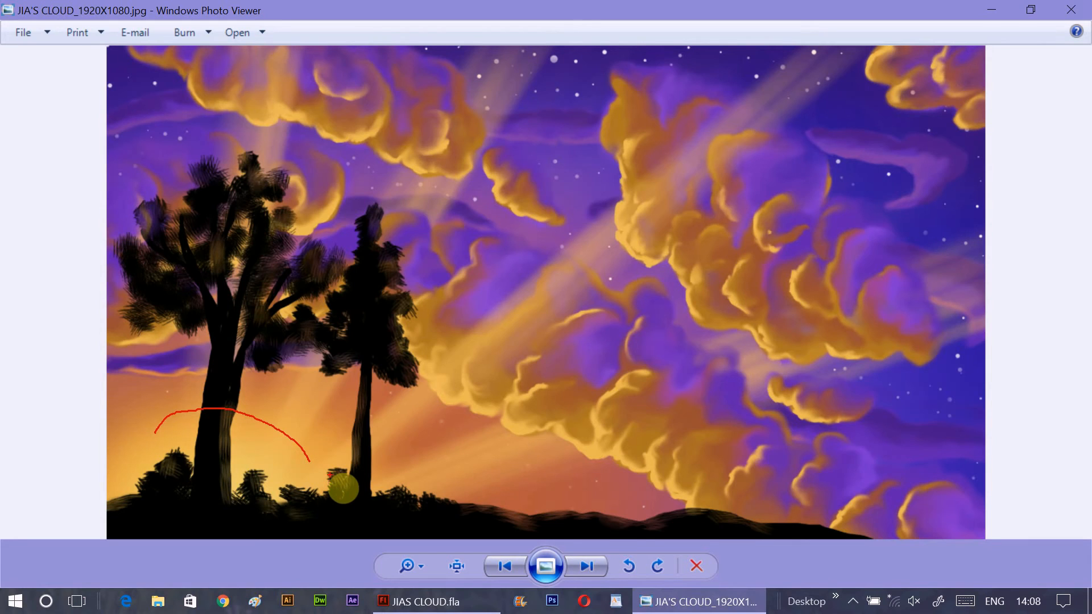
{"action": "left_click", "coordinate": [421, 602]}
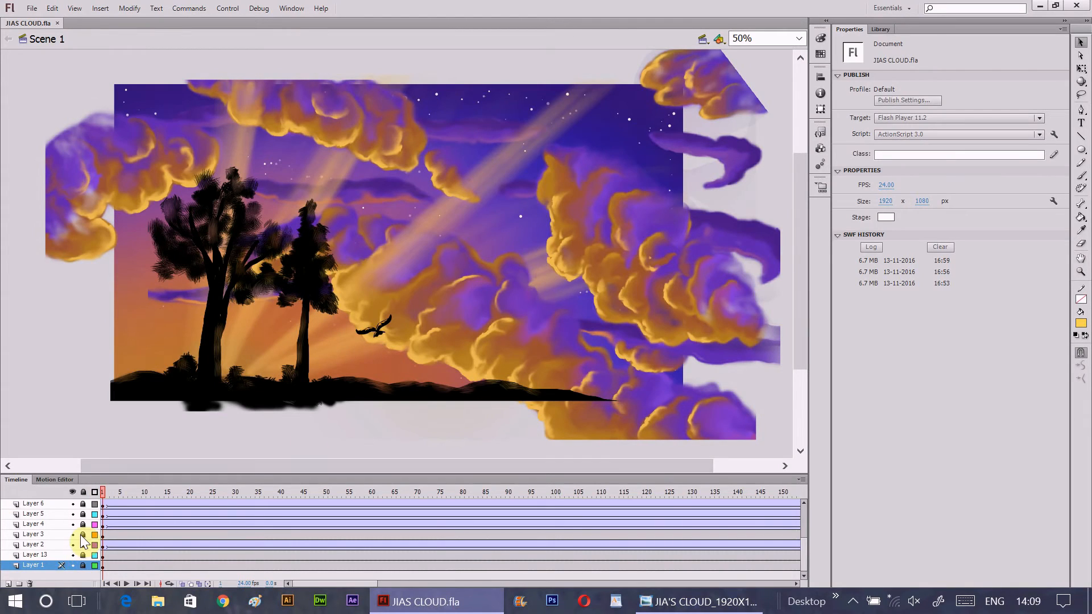
- Add a layer above Layer 1 and draw a yellow, stroke-free circle about 524 px wide behind the trees
{"action": "left_click", "coordinate": [8, 583]}
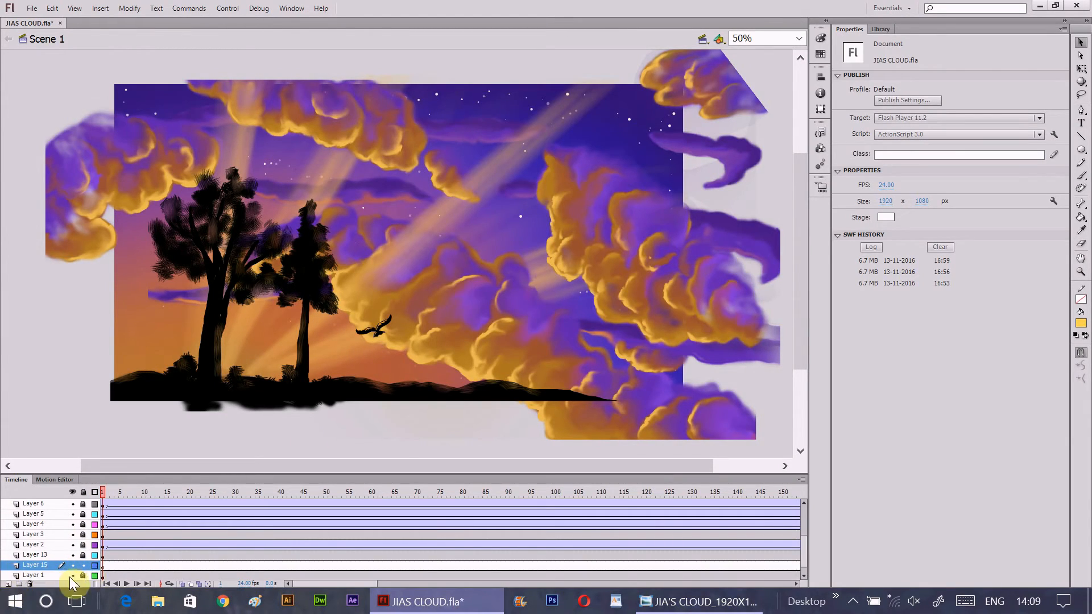
{"action": "key", "text": "o"}
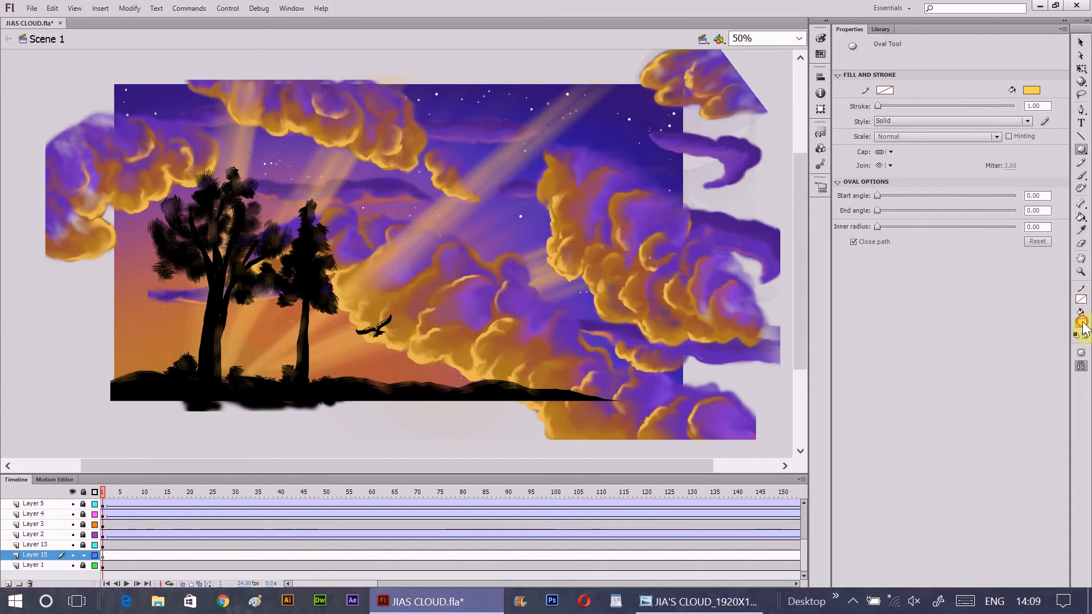
{"action": "left_click", "coordinate": [1081, 323]}
{"action": "left_click", "coordinate": [1076, 338]}
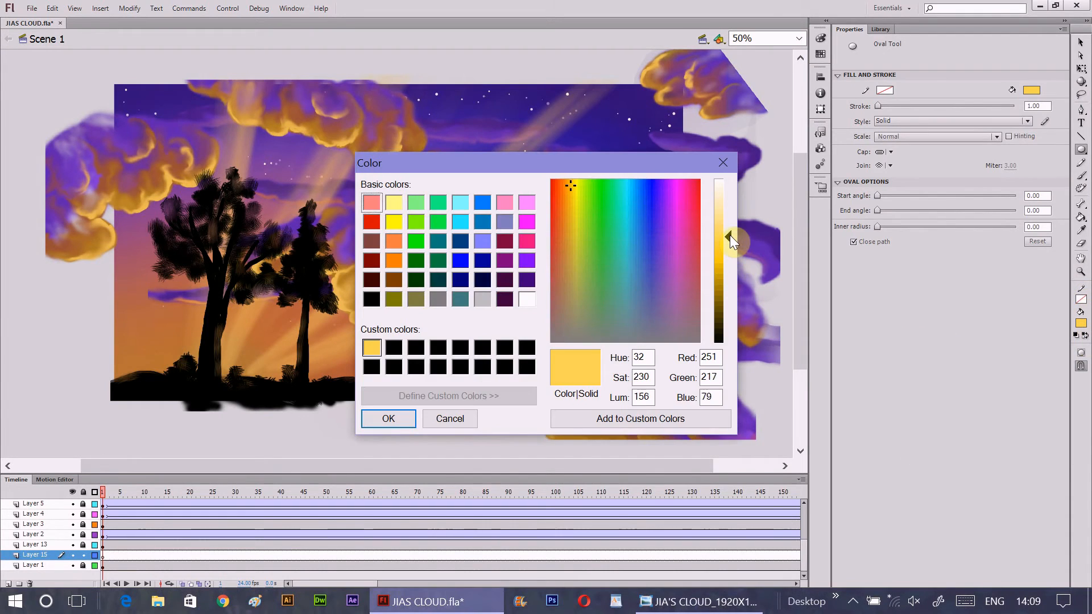
{"action": "left_click", "coordinate": [435, 418]}
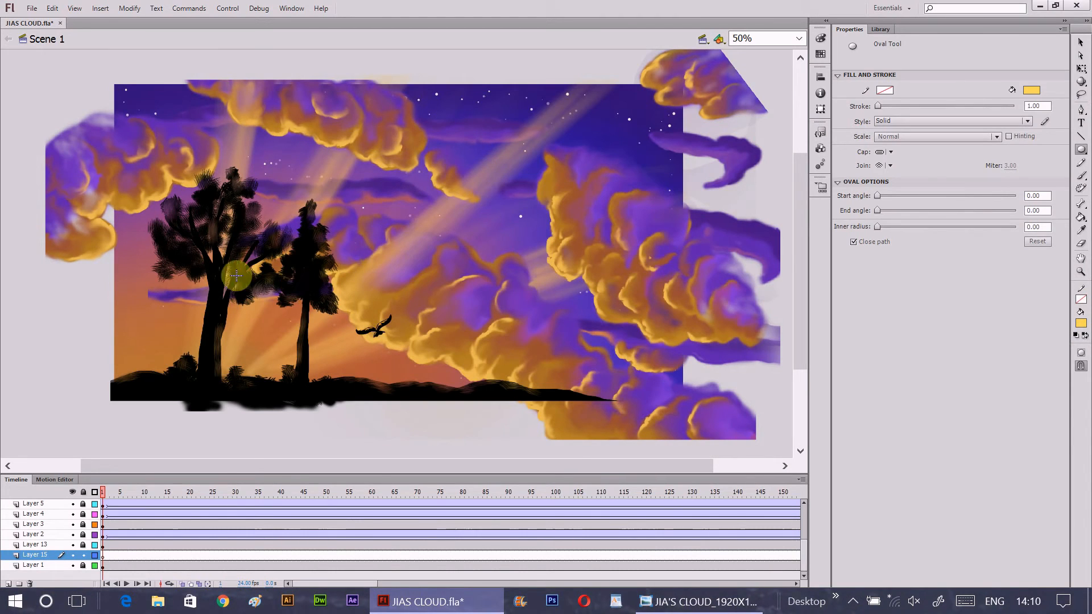
{"action": "left_click_drag", "start_coordinate": [169, 296], "coordinate": [317, 401]}
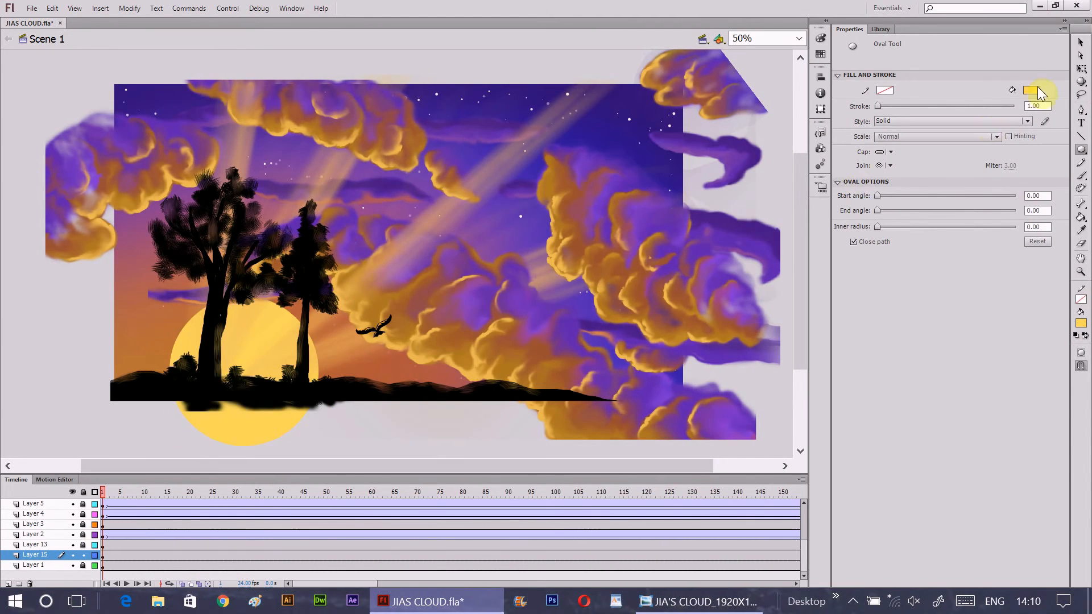
- Move the yellow circle down, partly below the horizon, to about X 162, Y 848
{"action": "key", "text": "v"}
{"action": "left_click", "coordinate": [273, 348]}
{"action": "left_click_drag", "start_coordinate": [239, 367], "coordinate": [244, 378]}
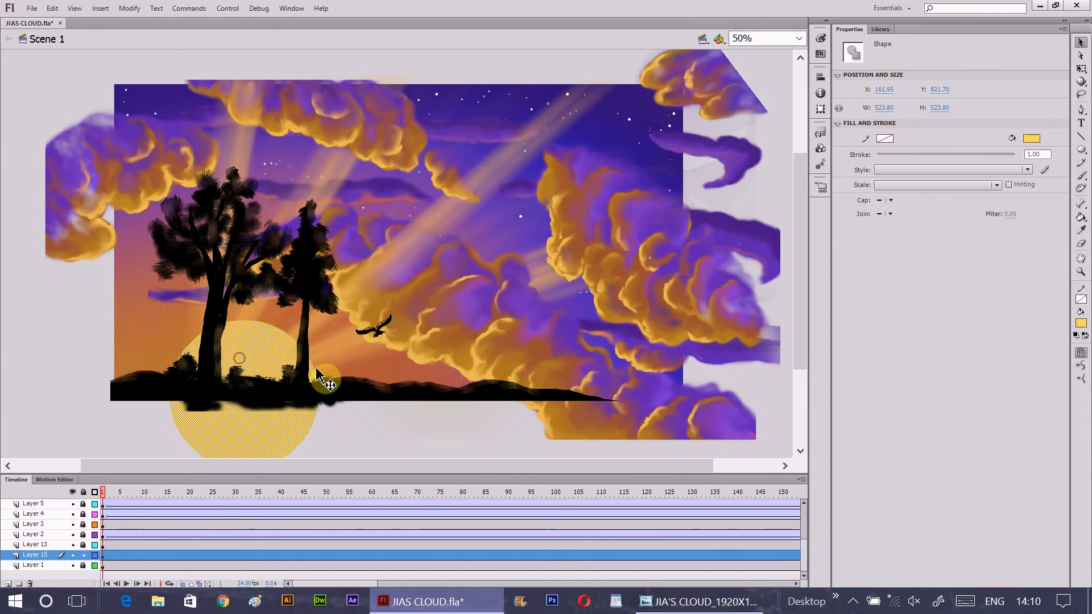
{"action": "scroll", "coordinate": [439, 421], "scroll_direction": "down", "scroll_amount": 2}
{"action": "left_click_drag", "start_coordinate": [360, 584], "coordinate": [310, 584]}
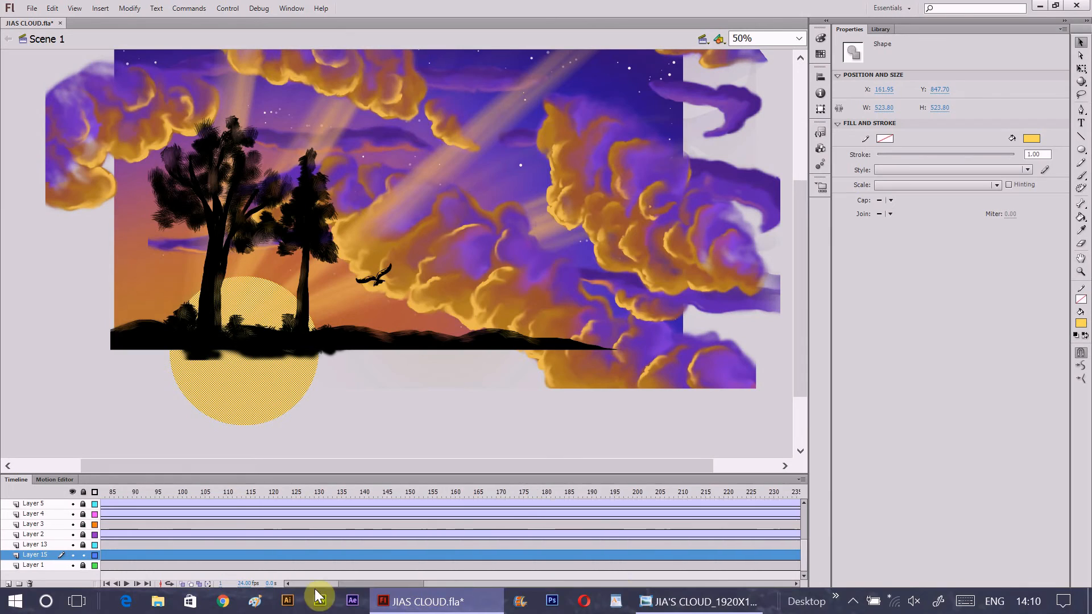
- Convert the yellow circle to a Movie Clip symbol named SUN with centre registration
{"action": "left_click", "coordinate": [129, 9]}
{"action": "left_click", "coordinate": [165, 48]}
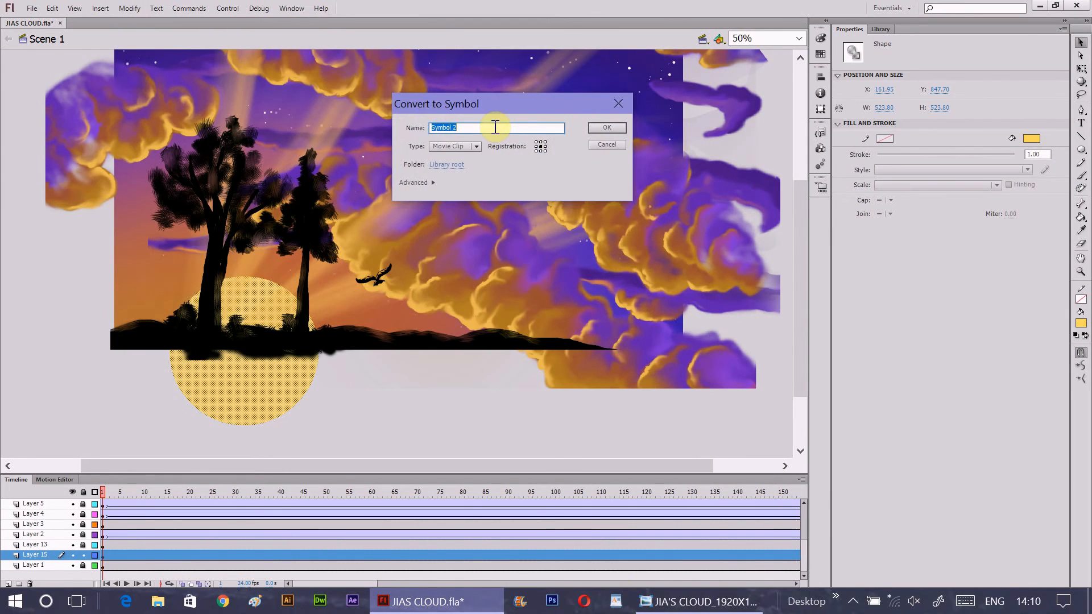
{"action": "left_click", "coordinate": [476, 147]}
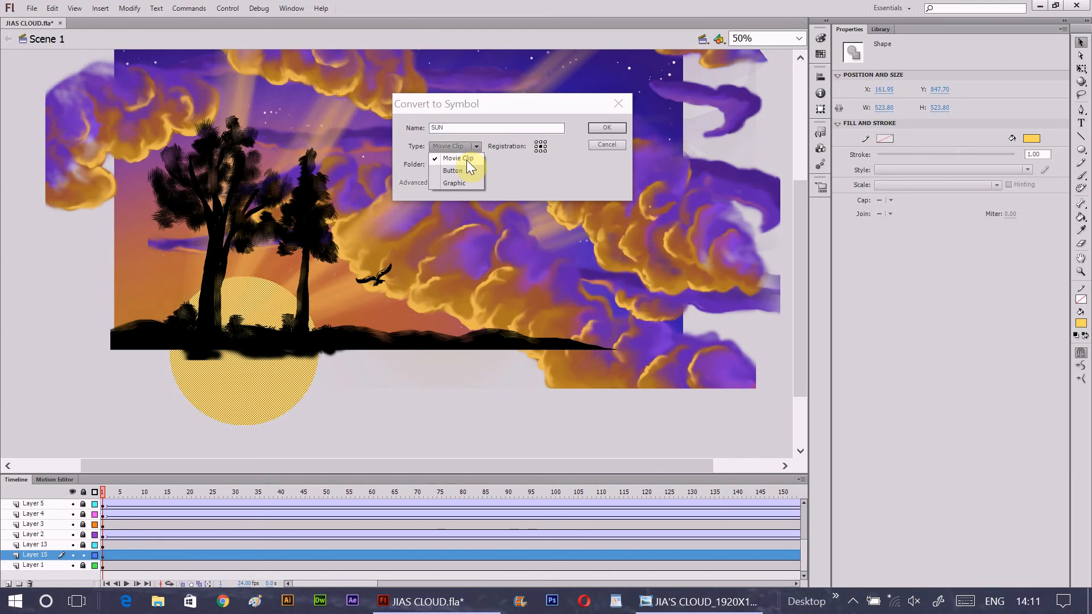
{"action": "left_click", "coordinate": [467, 157]}
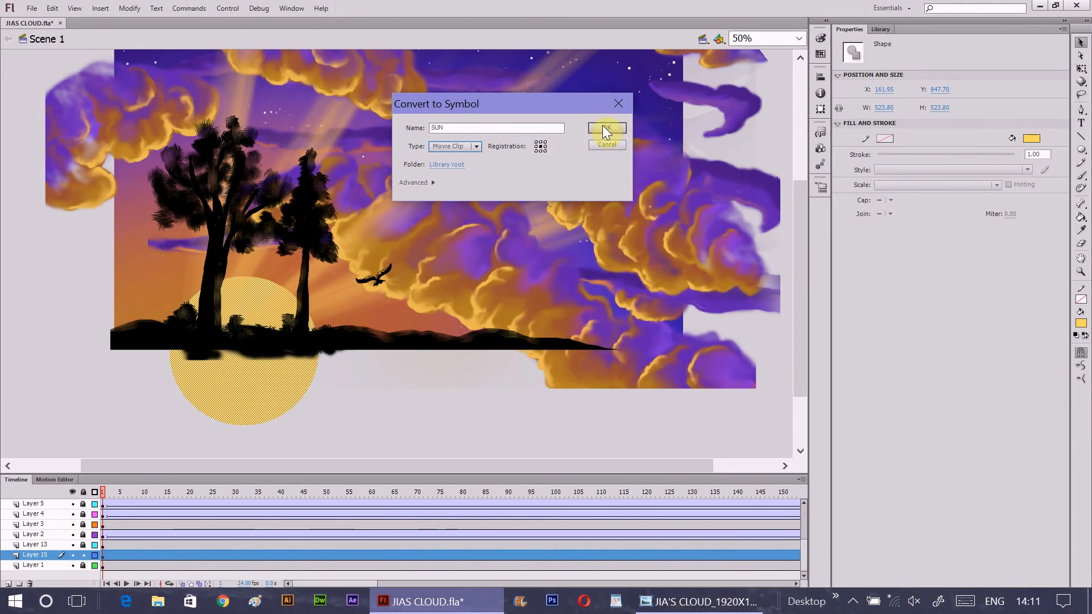
{"action": "left_click", "coordinate": [606, 128]}
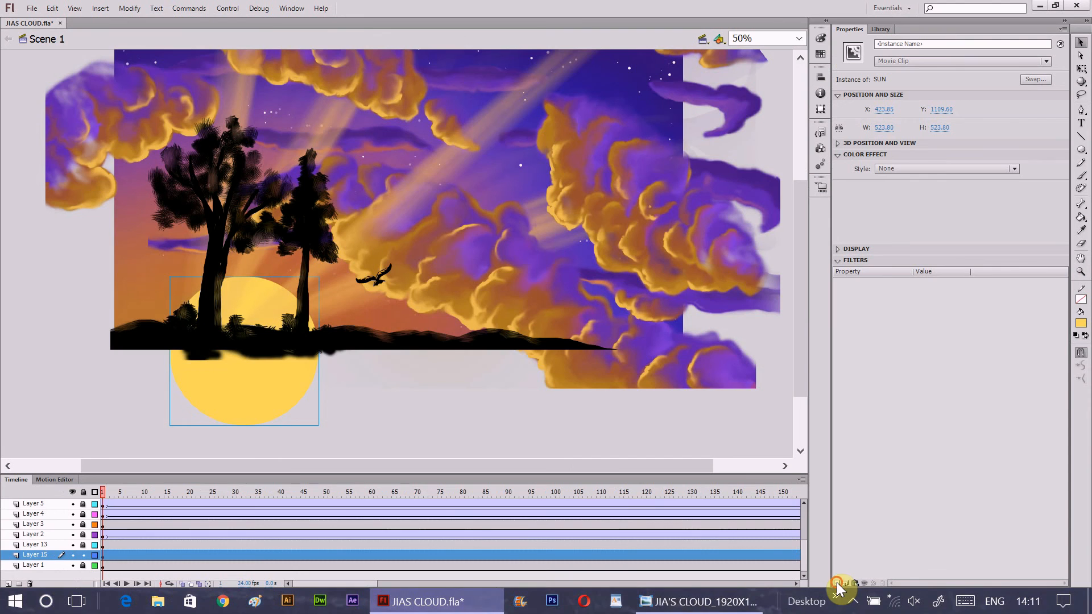
- Add a Blur filter to the SUN instance with High quality and 141 px blur in both X and Y
{"action": "left_click", "coordinate": [837, 553]}
{"action": "left_click", "coordinate": [945, 357]}
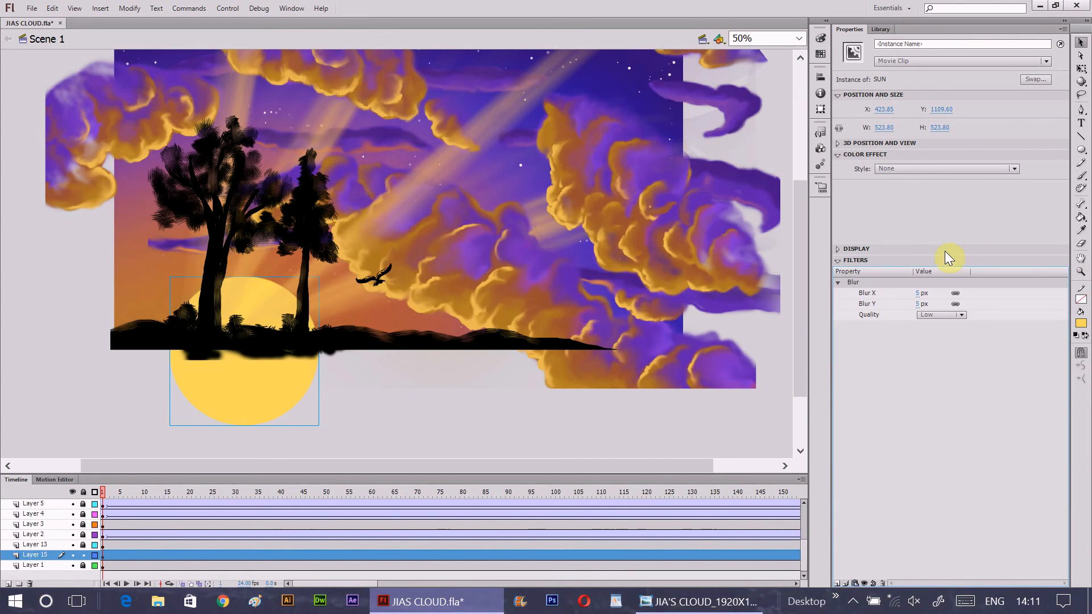
{"action": "left_click", "coordinate": [962, 316]}
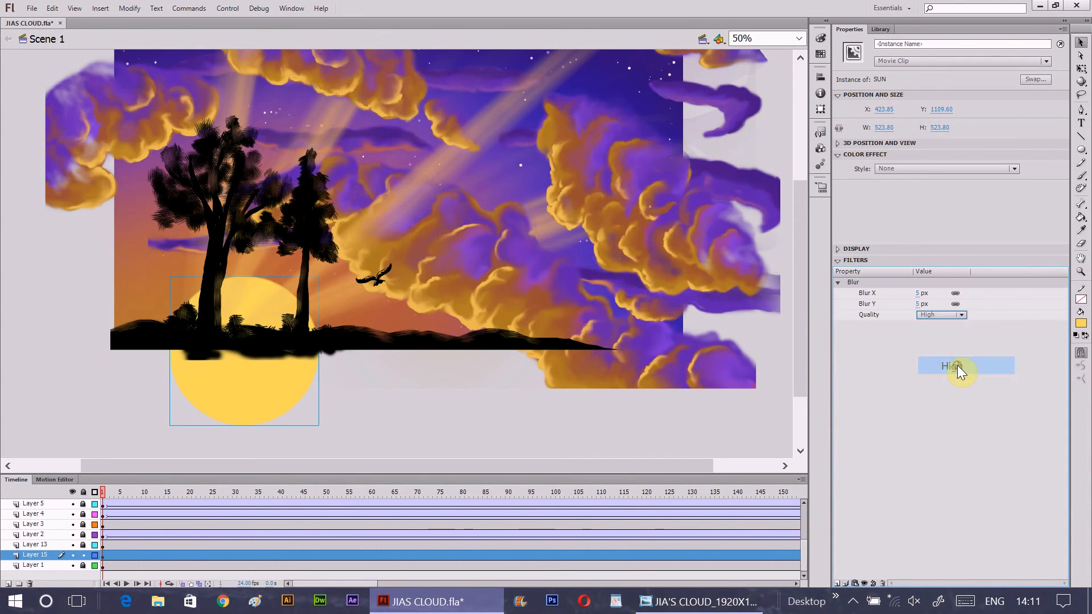
{"action": "left_click", "coordinate": [956, 365]}
{"action": "left_click", "coordinate": [917, 293]}
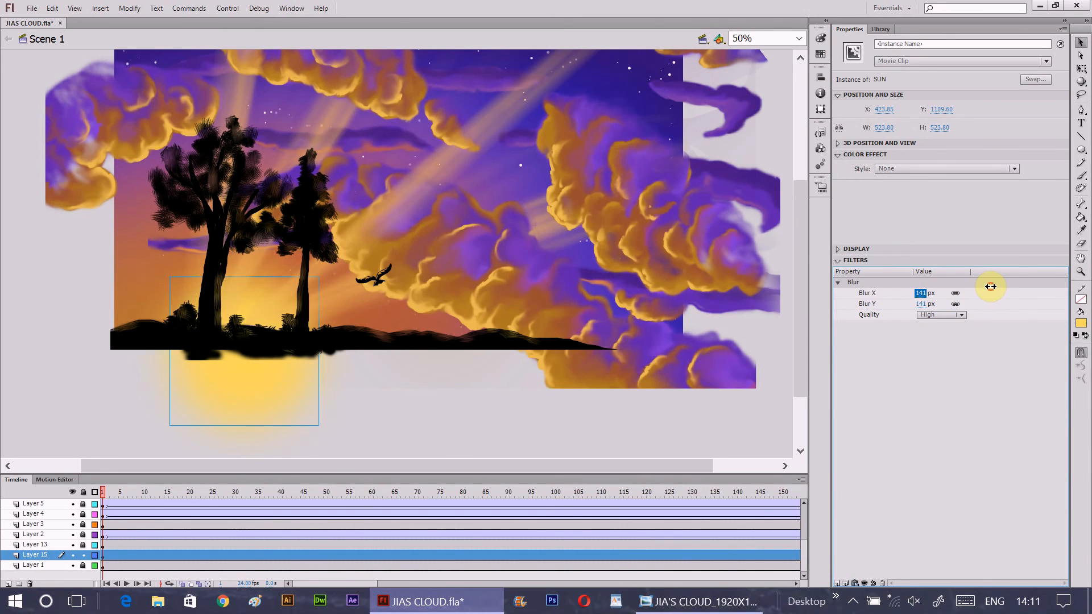
- Deselect the blurred sun and save the document
{"action": "left_click", "coordinate": [48, 545]}
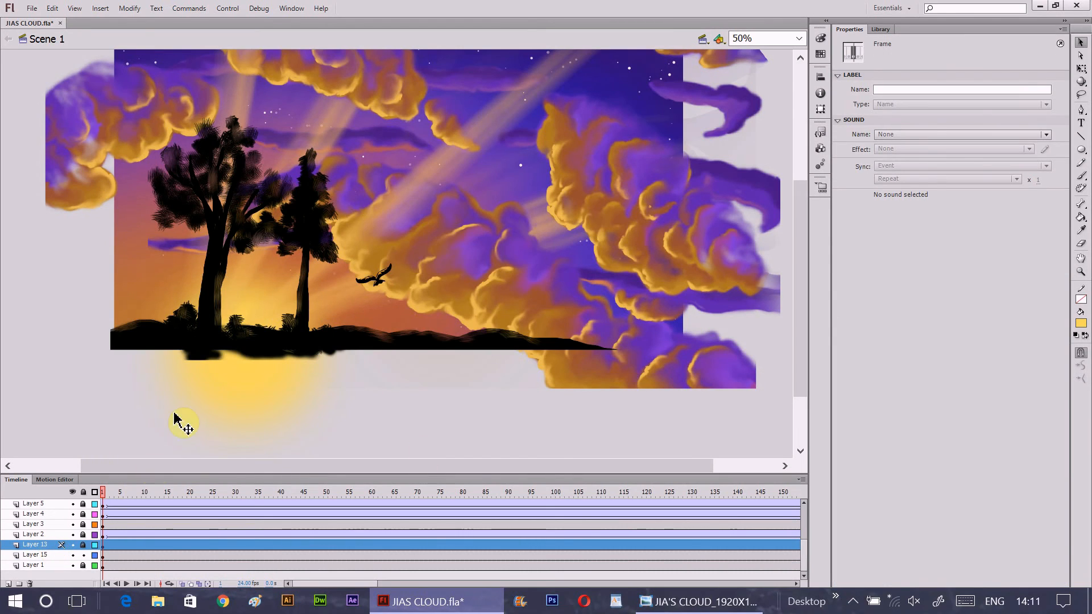
{"action": "left_click", "coordinate": [45, 555]}
{"action": "left_click", "coordinate": [241, 316]}
{"action": "left_click", "coordinate": [32, 9]}
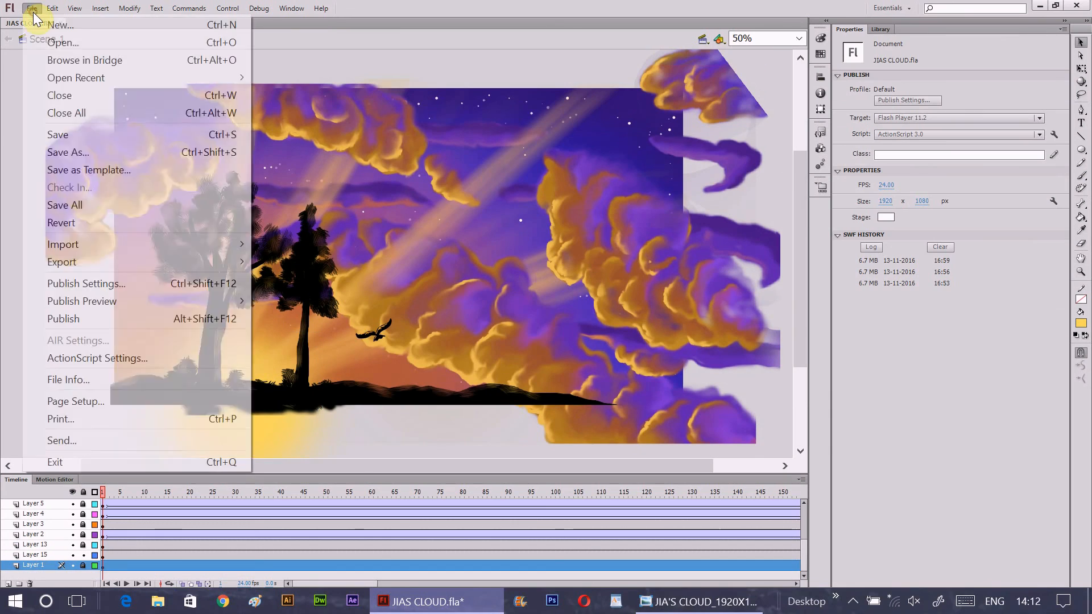
{"action": "left_click", "coordinate": [66, 138]}
- Examine the file formats available for exporting the movie, and leave the export without saving
{"action": "left_click", "coordinate": [32, 9]}
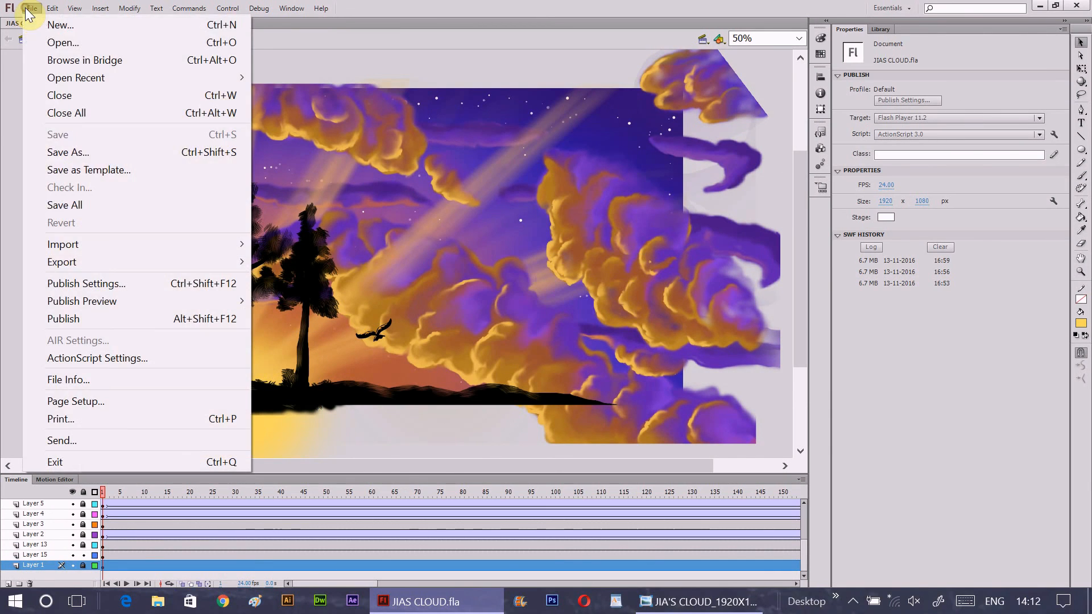
{"action": "mouse_move", "coordinate": [85, 266]}
{"action": "left_click", "coordinate": [315, 296]}
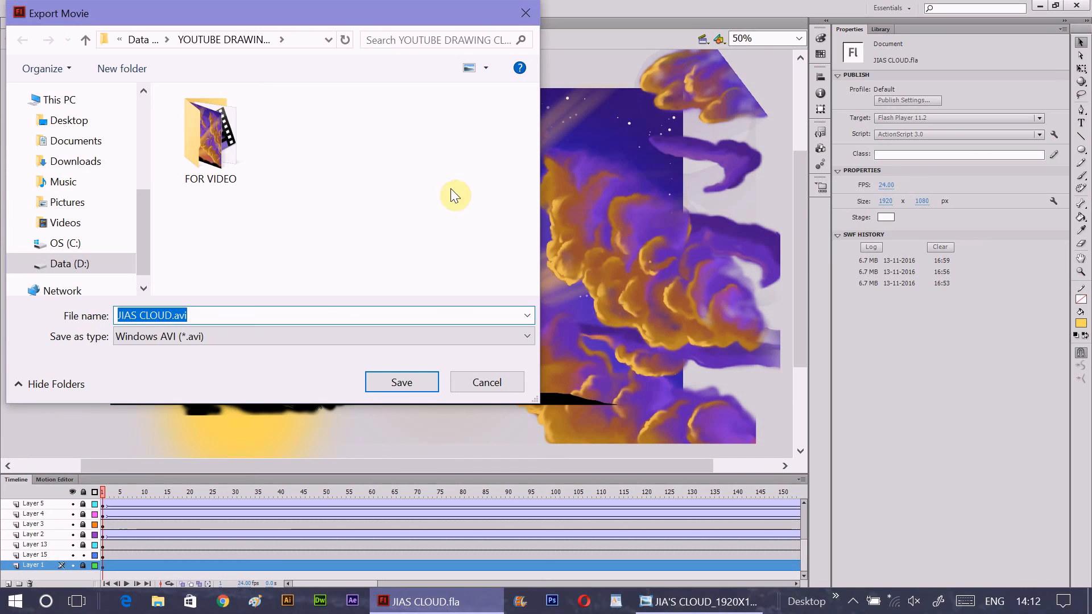
{"action": "left_click", "coordinate": [501, 337]}
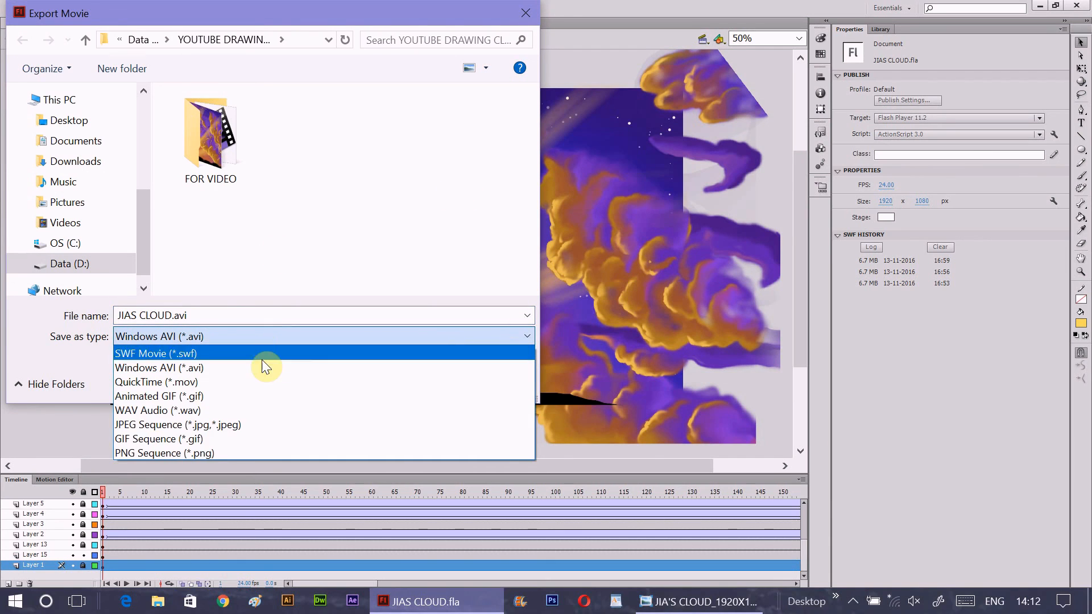
{"action": "left_click", "coordinate": [23, 429]}
{"action": "left_click", "coordinate": [495, 379]}
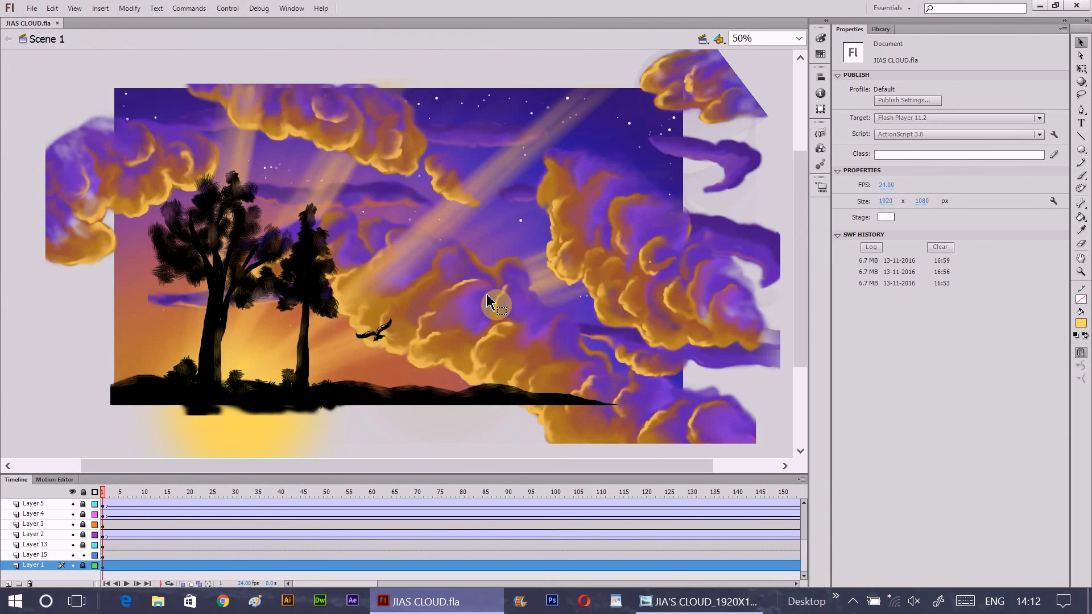